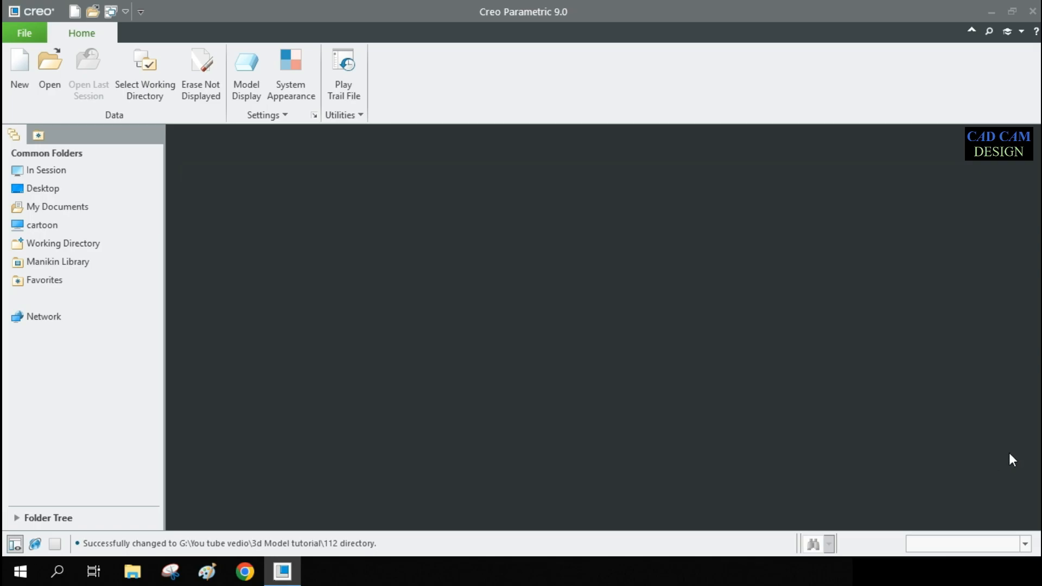
- Set folder 112 as the working directory and start a new solid part named 112 without the default template
{"action": "left_click", "coordinate": [149, 83]}
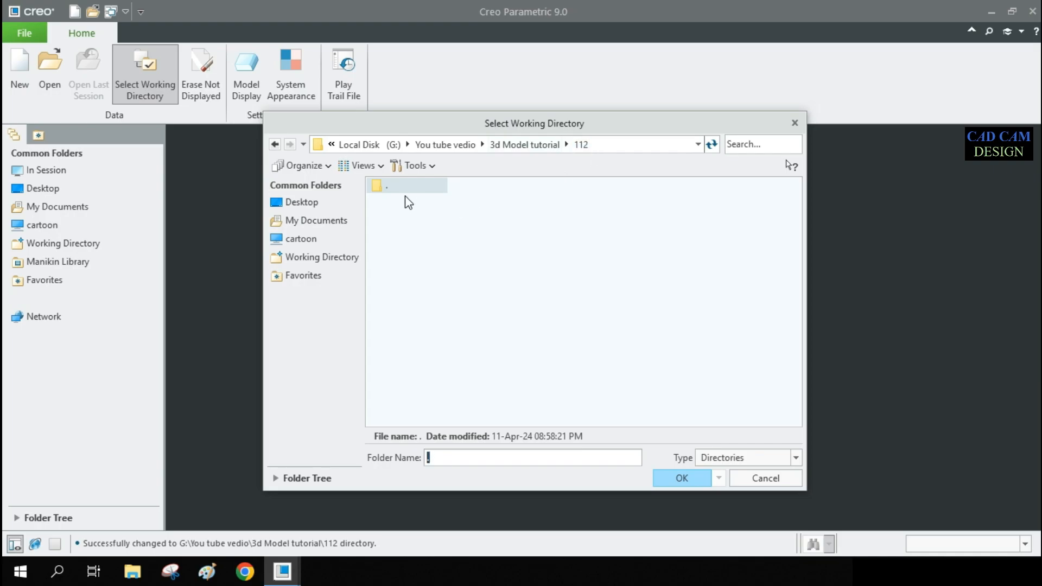
{"action": "left_click", "coordinate": [687, 478]}
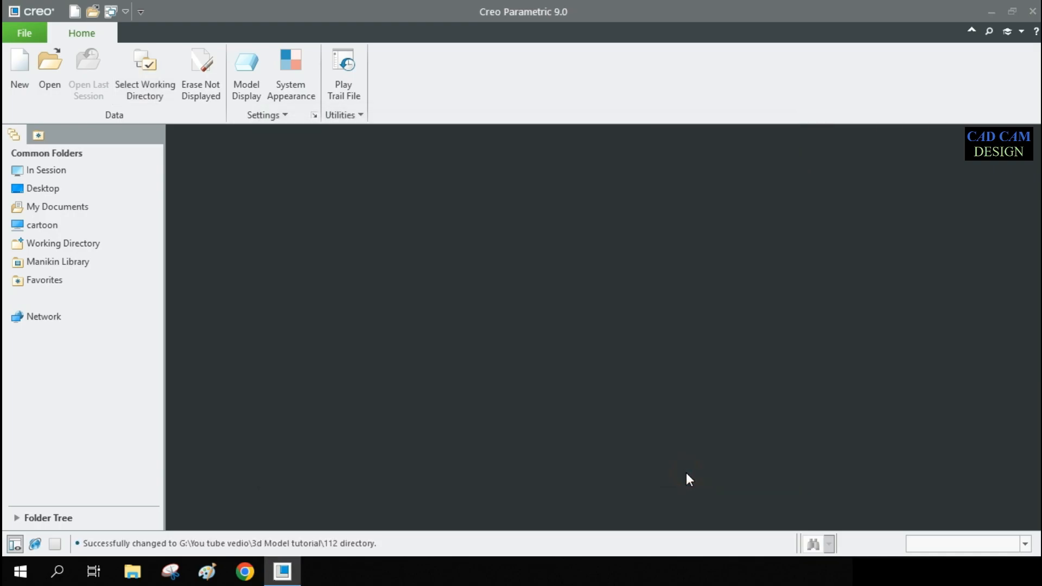
{"action": "left_click", "coordinate": [19, 63]}
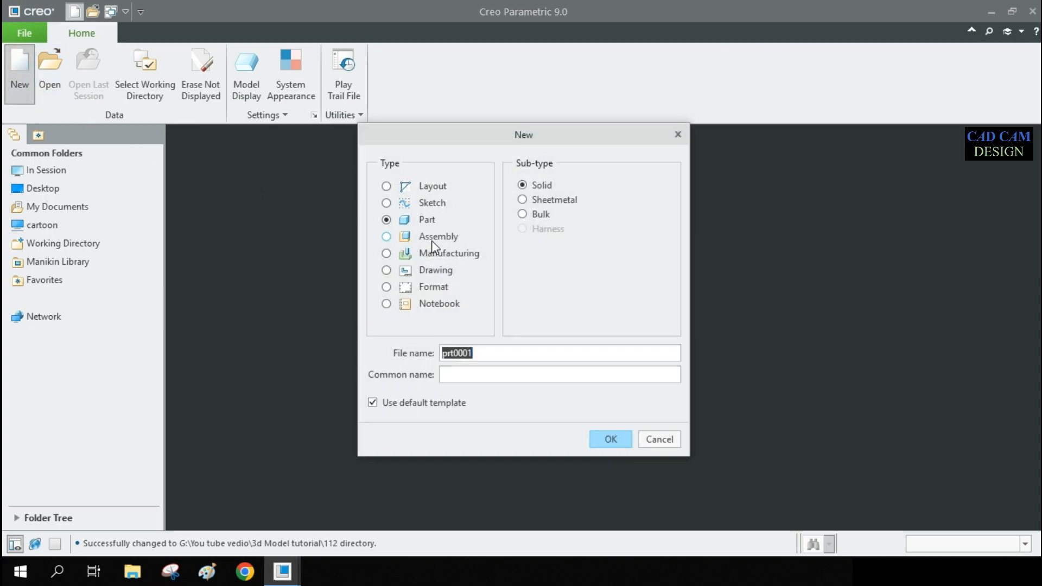
{"action": "left_click", "coordinate": [387, 220]}
{"action": "double_click", "coordinate": [498, 354]}
{"action": "type", "text": "112"}
{"action": "left_click", "coordinate": [373, 403]}
{"action": "left_click", "coordinate": [380, 404]}
{"action": "left_click", "coordinate": [426, 402]}
{"action": "left_click", "coordinate": [617, 436]}
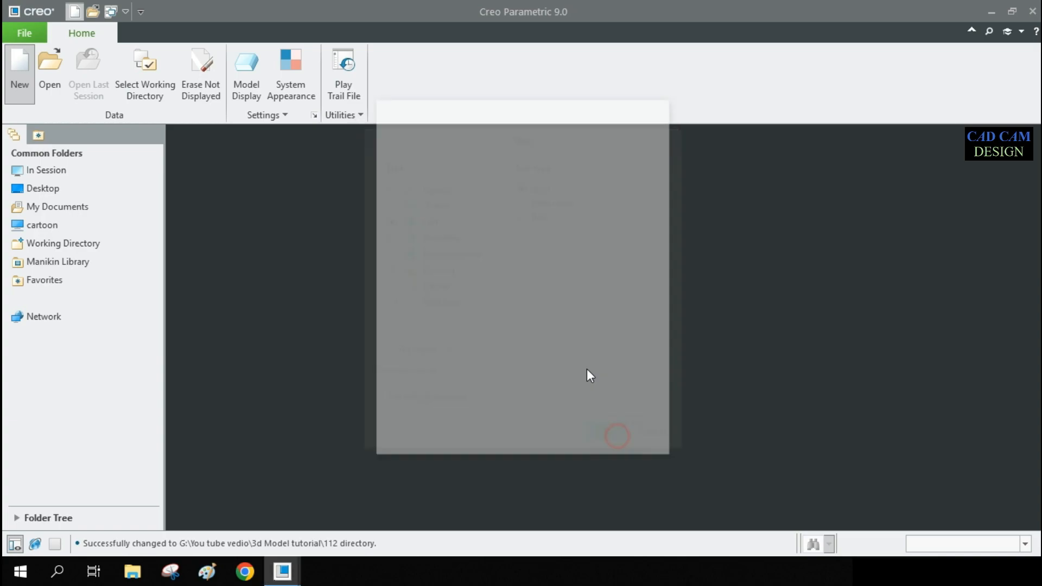
- Choose the solid_part_mmks_rel template and create the part from it
{"action": "scroll", "coordinate": [486, 231], "scroll_direction": "down", "scroll_amount": 2}
{"action": "scroll", "coordinate": [480, 228], "scroll_direction": "down", "scroll_amount": 3}
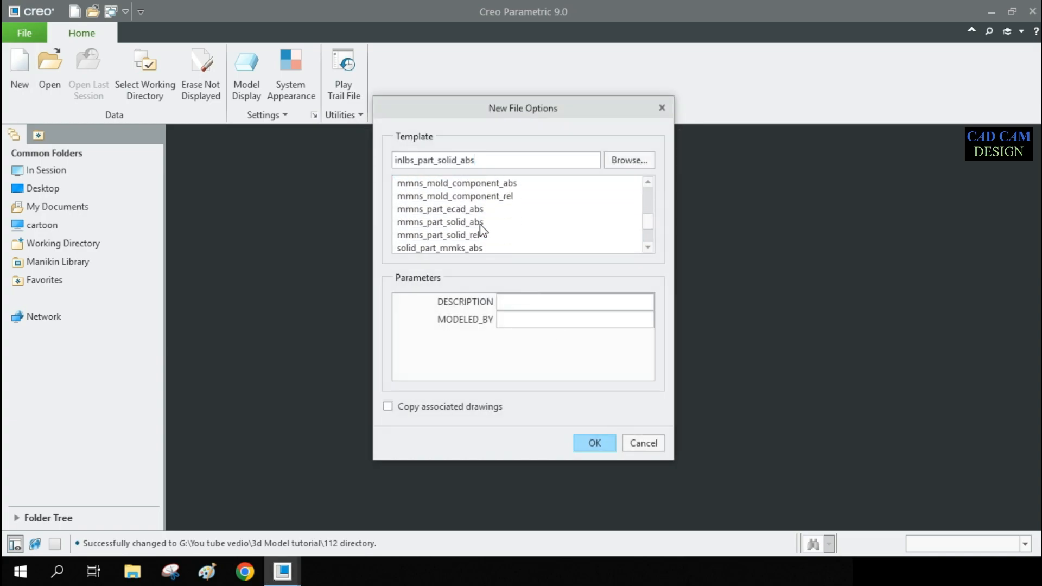
{"action": "scroll", "coordinate": [484, 228], "scroll_direction": "down", "scroll_amount": 1}
{"action": "scroll", "coordinate": [484, 229], "scroll_direction": "up", "scroll_amount": 2}
{"action": "scroll", "coordinate": [484, 229], "scroll_direction": "down", "scroll_amount": 2}
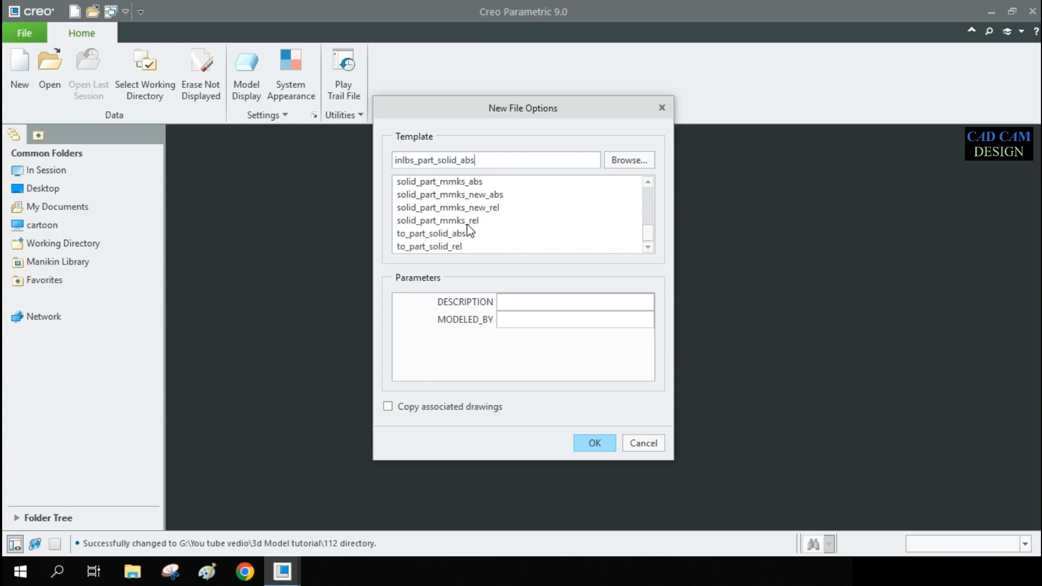
{"action": "left_click", "coordinate": [463, 220]}
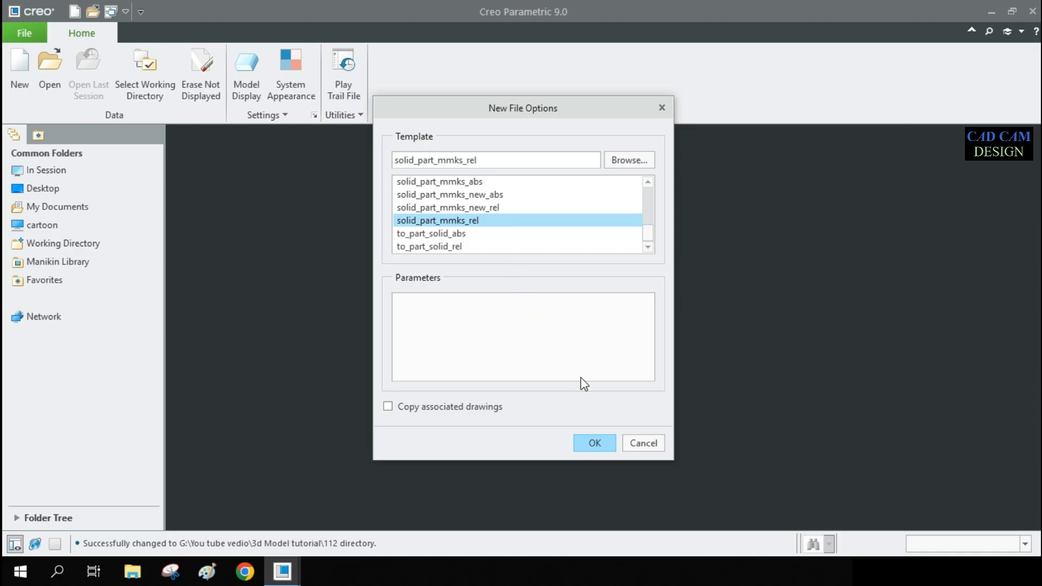
{"action": "left_click", "coordinate": [594, 443]}
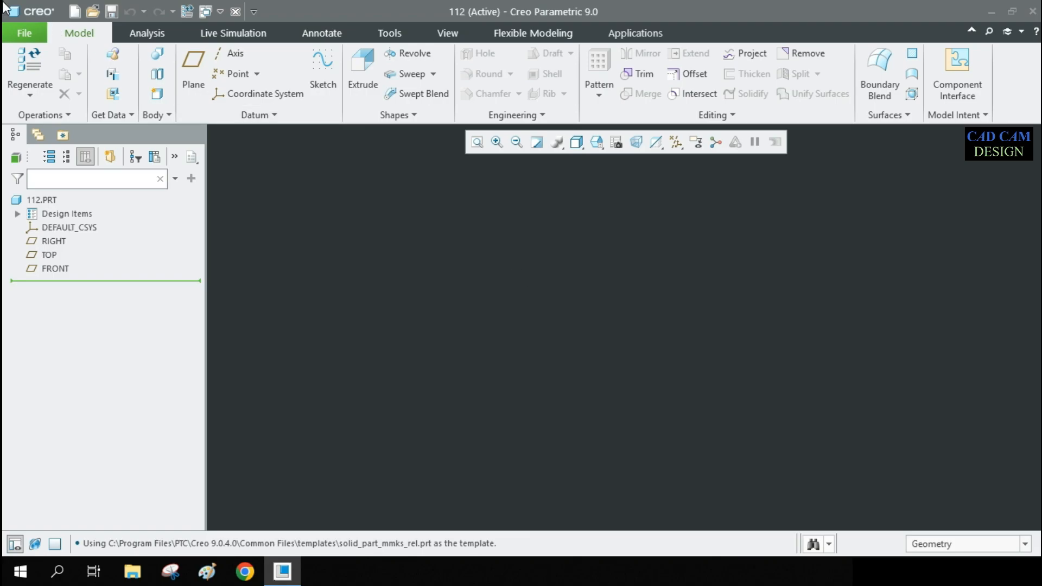
- Review the part's unit system in the model properties and the conversion options for Inch lbm Second, leaving the units as they are
{"action": "left_click", "coordinate": [23, 32]}
{"action": "mouse_move", "coordinate": [51, 265]}
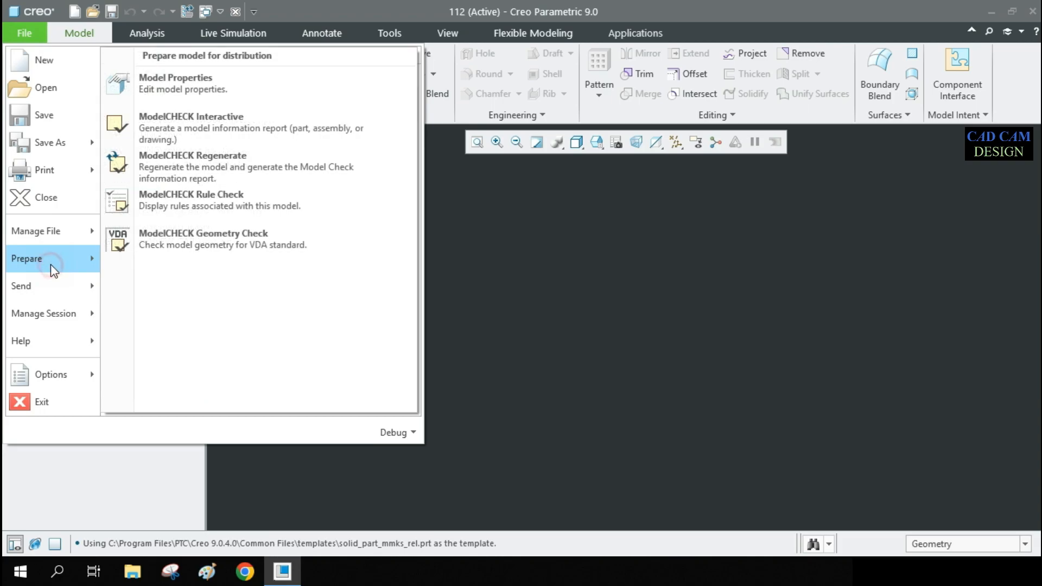
{"action": "left_click", "coordinate": [181, 90]}
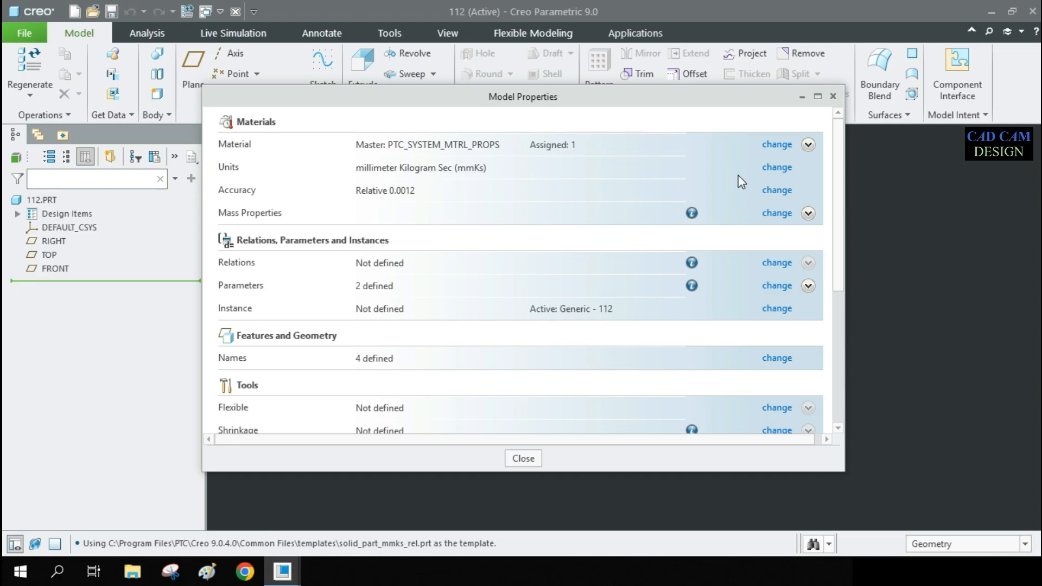
{"action": "left_click", "coordinate": [775, 169]}
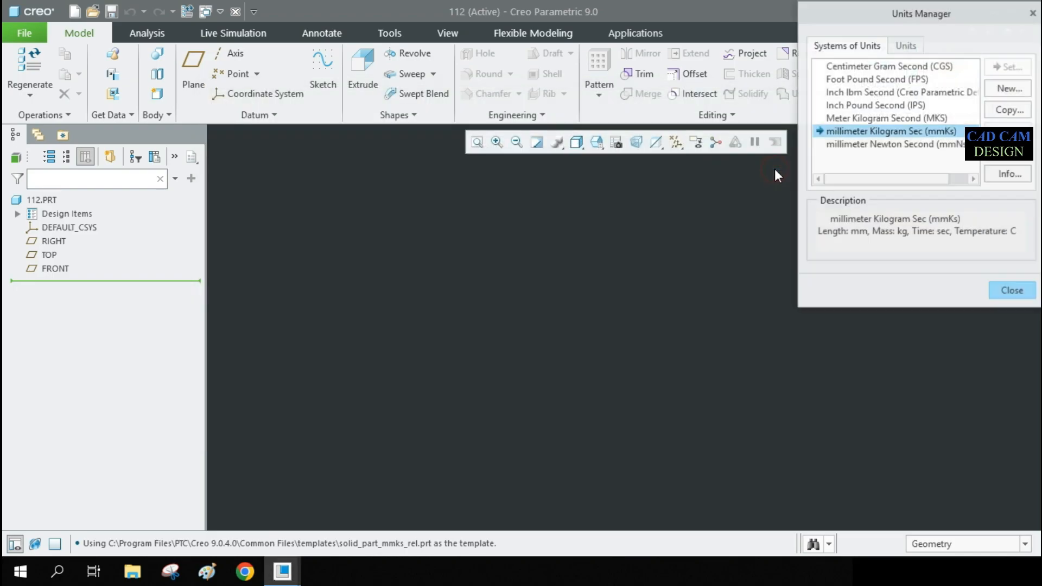
{"action": "left_click", "coordinate": [874, 93]}
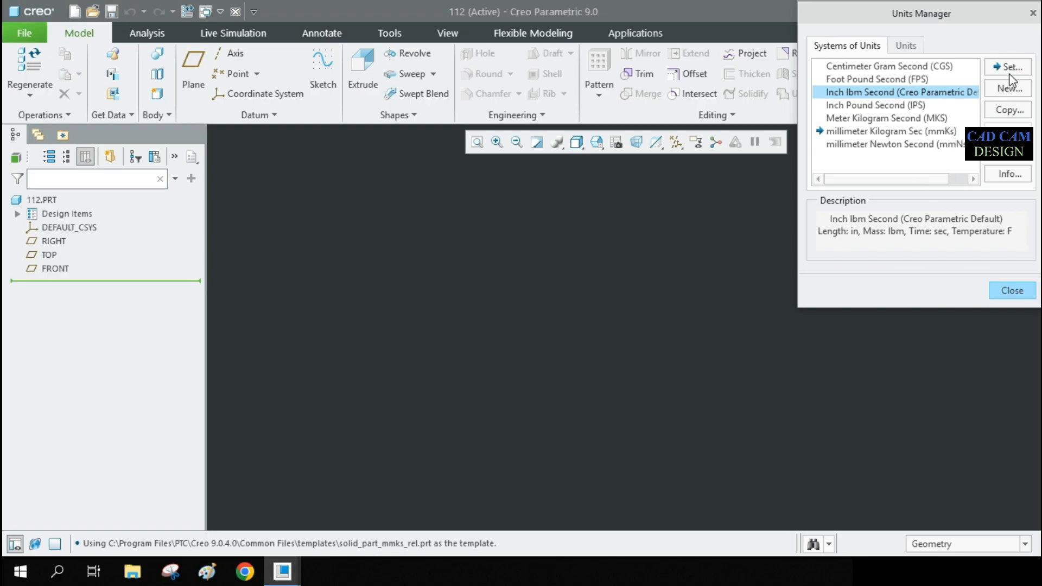
{"action": "left_click", "coordinate": [1009, 67]}
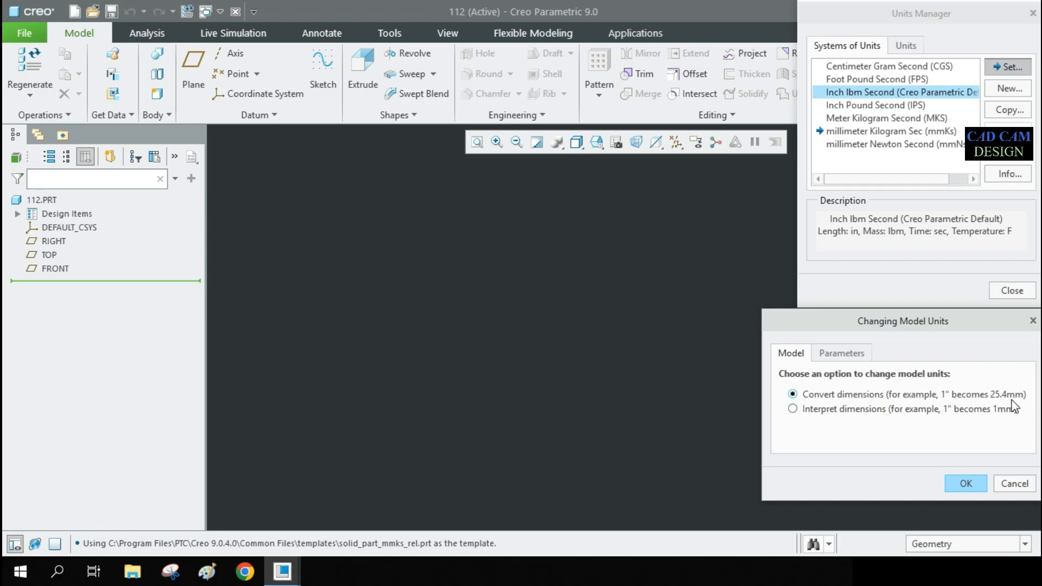
{"action": "left_click", "coordinate": [1014, 483]}
{"action": "left_click", "coordinate": [1012, 291]}
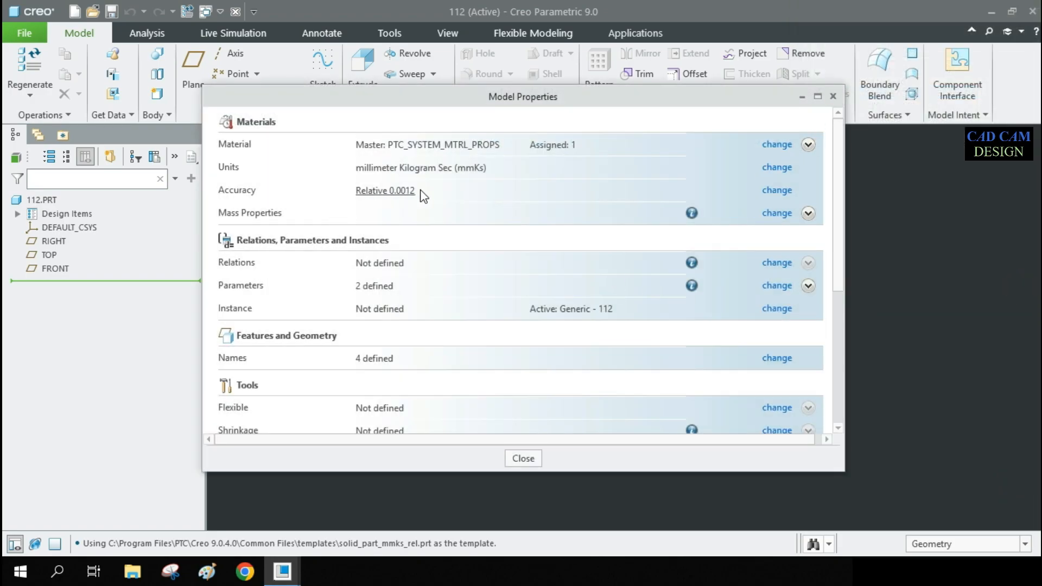
{"action": "left_click", "coordinate": [832, 97]}
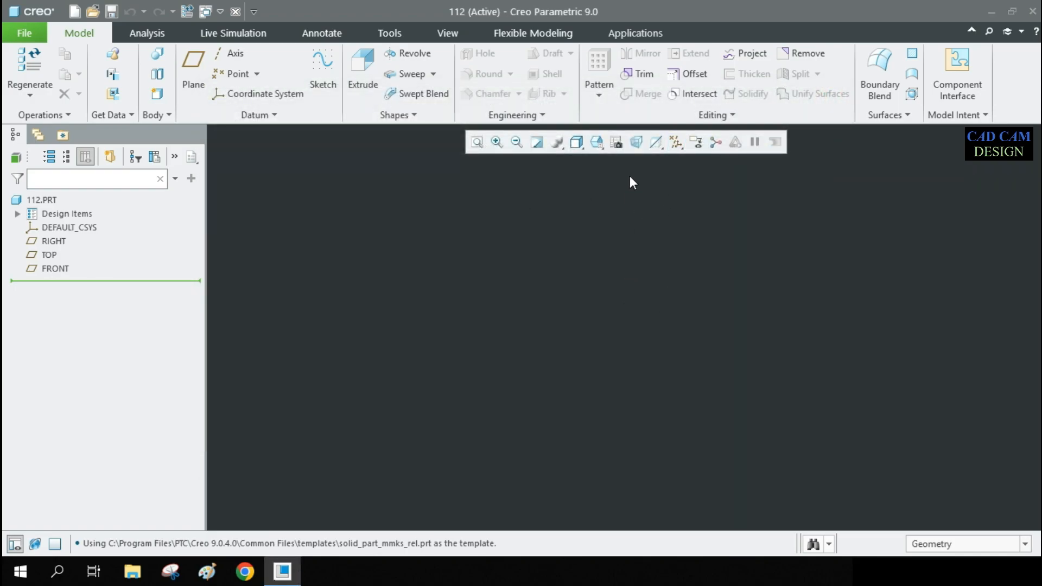
- Turn on the display of the datum planes and the spin center
{"action": "left_click", "coordinate": [676, 150]}
{"action": "left_click", "coordinate": [675, 227]}
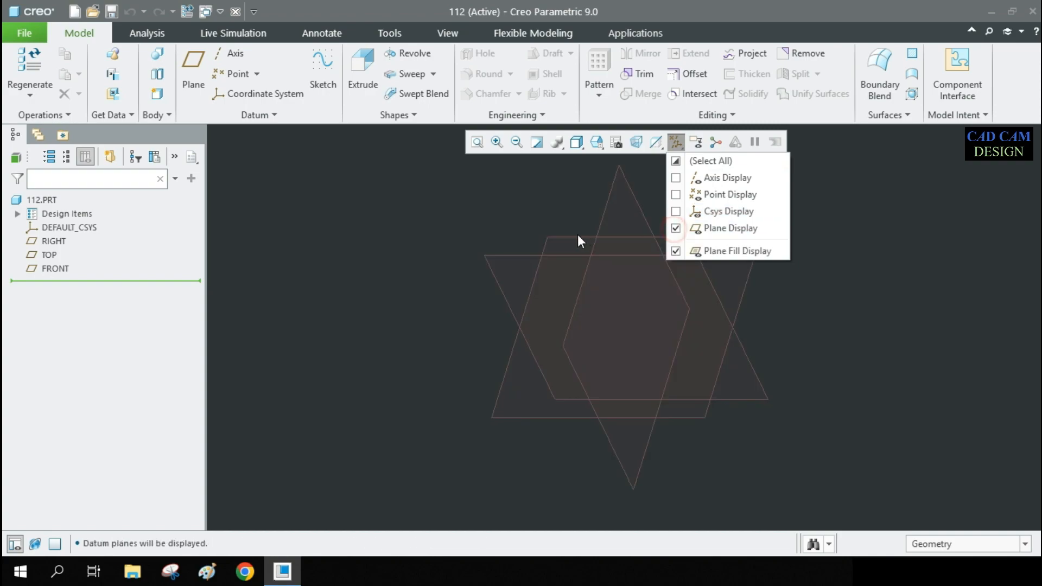
{"action": "left_click", "coordinate": [531, 197]}
{"action": "left_click", "coordinate": [714, 142]}
{"action": "middle_click_drag", "start_coordinate": [730, 272], "coordinate": [791, 257]}
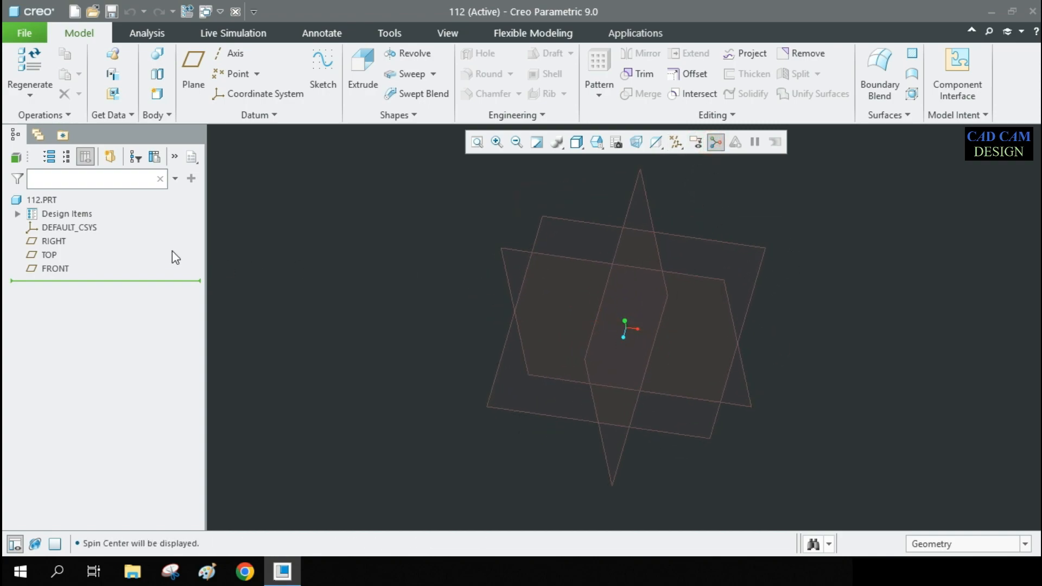
- Start an Extrude on the TOP plane and sketch two concentric circles at the origin, about 291 mm and 165 mm in diameter
{"action": "left_click", "coordinate": [49, 254]}
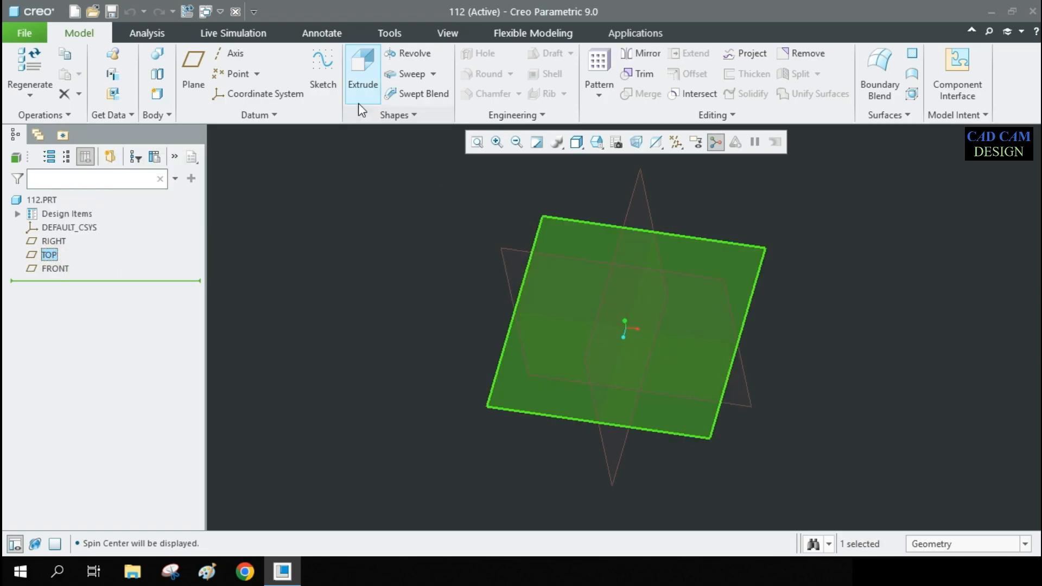
{"action": "left_click", "coordinate": [362, 69]}
{"action": "left_click", "coordinate": [646, 145]}
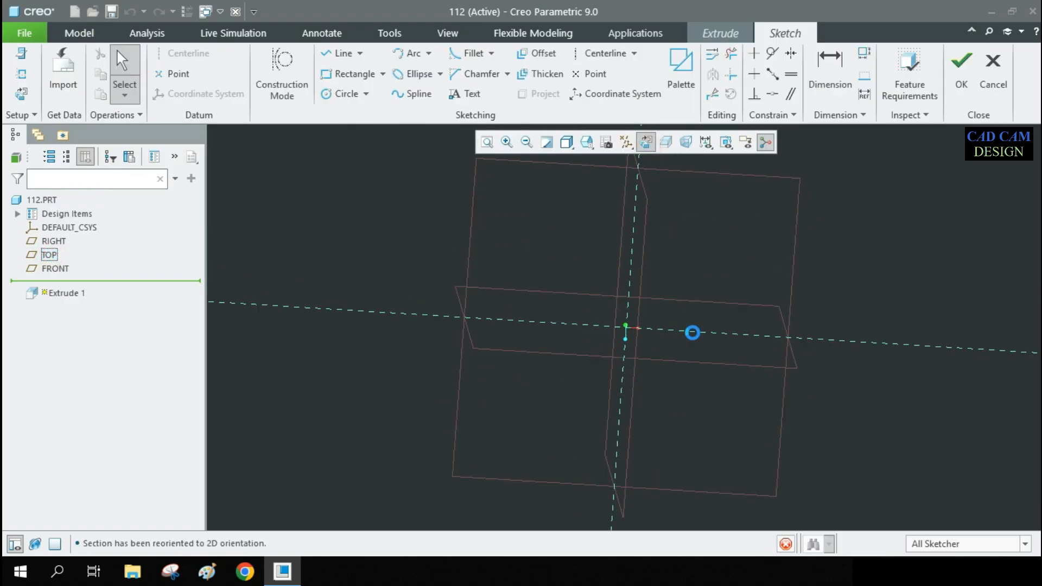
{"action": "left_click", "coordinate": [341, 93]}
{"action": "left_click", "coordinate": [626, 327]}
{"action": "left_click", "coordinate": [560, 263]}
{"action": "left_click", "coordinate": [625, 328]}
{"action": "left_click", "coordinate": [593, 288]}
{"action": "middle_click", "coordinate": [597, 292]}
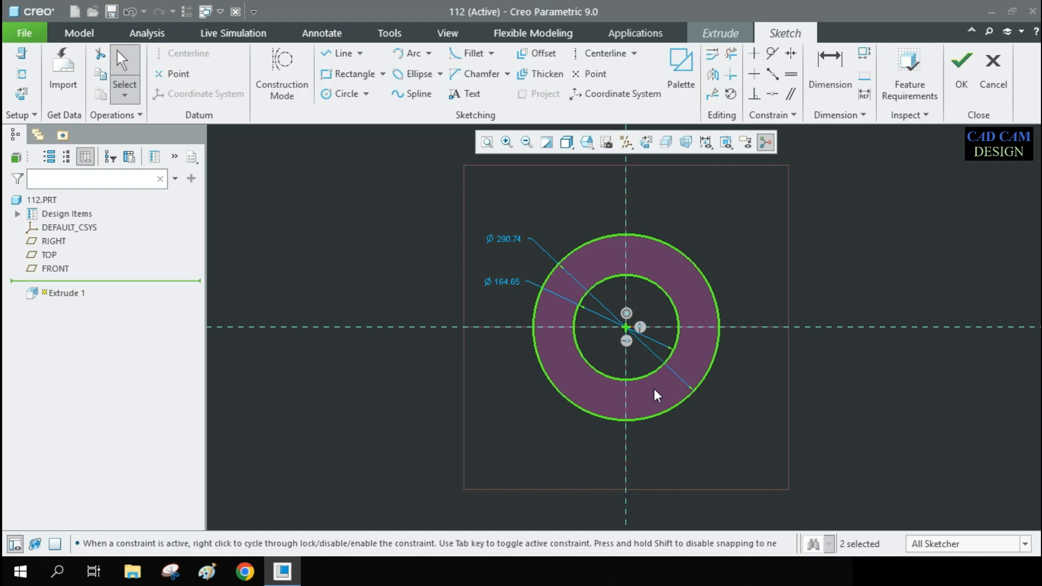
- Set the inner circle's diameter to 20 mm and the outer circle's to 50 mm, and finish the sketch
{"action": "double_click", "coordinate": [504, 281]}
{"action": "key", "text": "BackSpace"}
{"action": "type", "text": "20"}
{"action": "key", "text": "Return"}
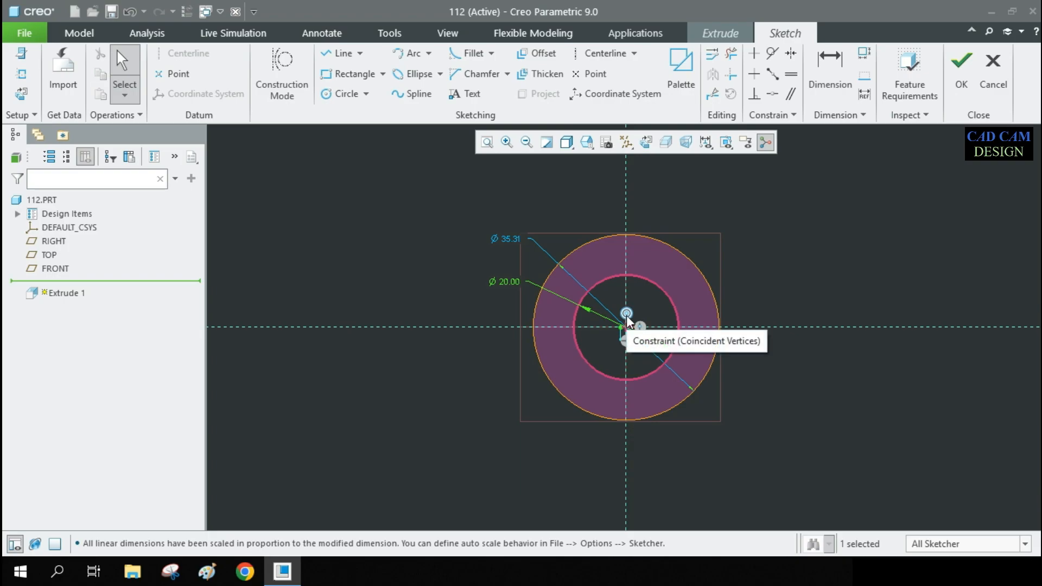
{"action": "double_click", "coordinate": [511, 238]}
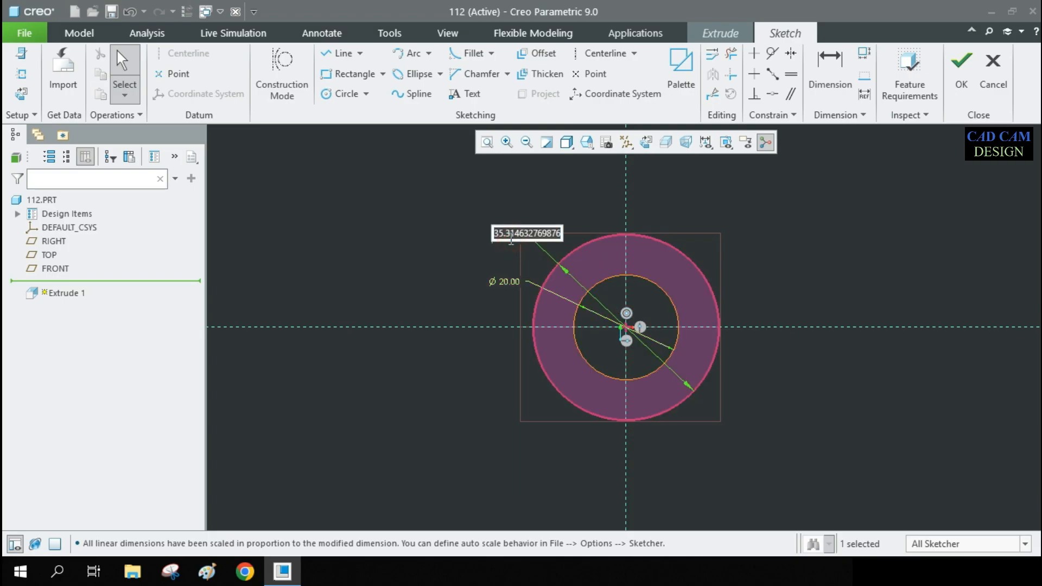
{"action": "type", "text": "50"}
{"action": "key", "text": "Return"}
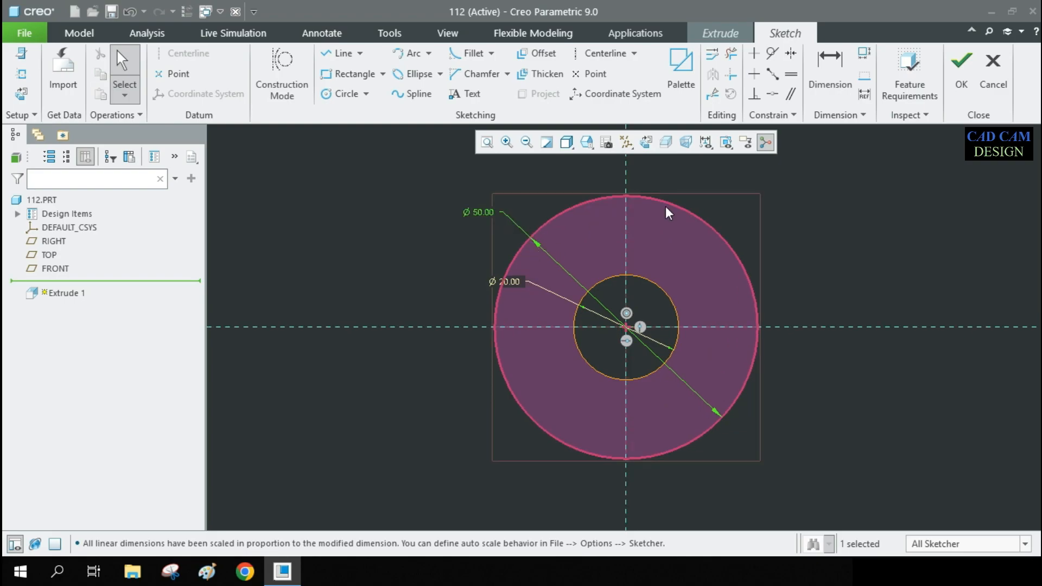
{"action": "left_click", "coordinate": [961, 62]}
- Extrude the ring profile symmetrically about the sketch plane to a total depth of 35 mm
{"action": "mouse_move", "coordinate": [697, 296]}
{"action": "middle_mouse_down"}
{"action": "mouse_move", "coordinate": [687, 275]}
{"action": "mouse_move", "coordinate": [683, 349]}
{"action": "mouse_move", "coordinate": [663, 302]}
{"action": "mouse_move", "coordinate": [673, 342]}
{"action": "middle_mouse_up"}
{"action": "scroll", "coordinate": [683, 348], "scroll_direction": "up", "scroll_amount": 5}
{"action": "scroll", "coordinate": [696, 315], "scroll_direction": "down", "scroll_amount": 4}
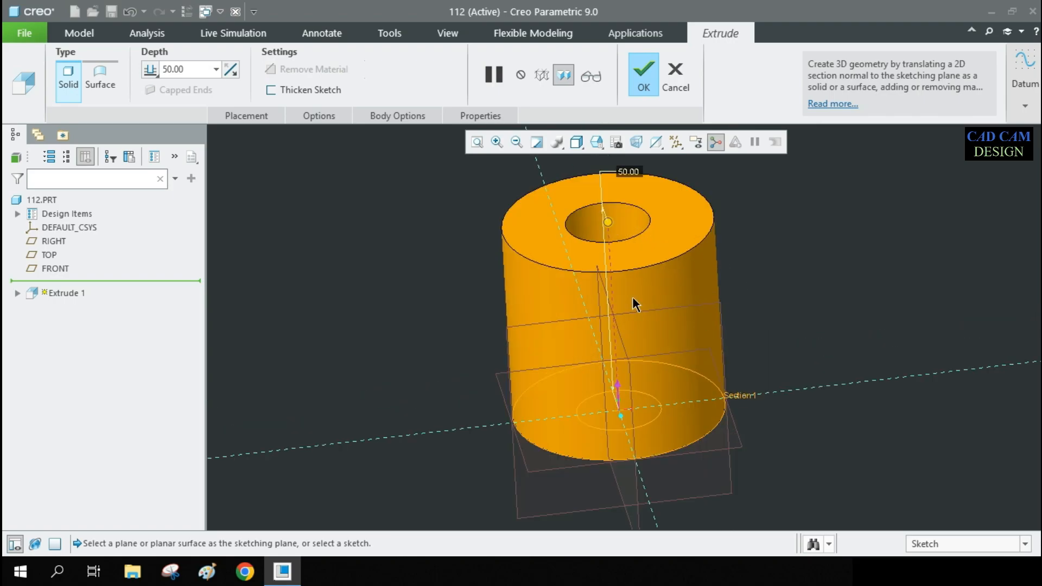
{"action": "left_click", "coordinate": [154, 74]}
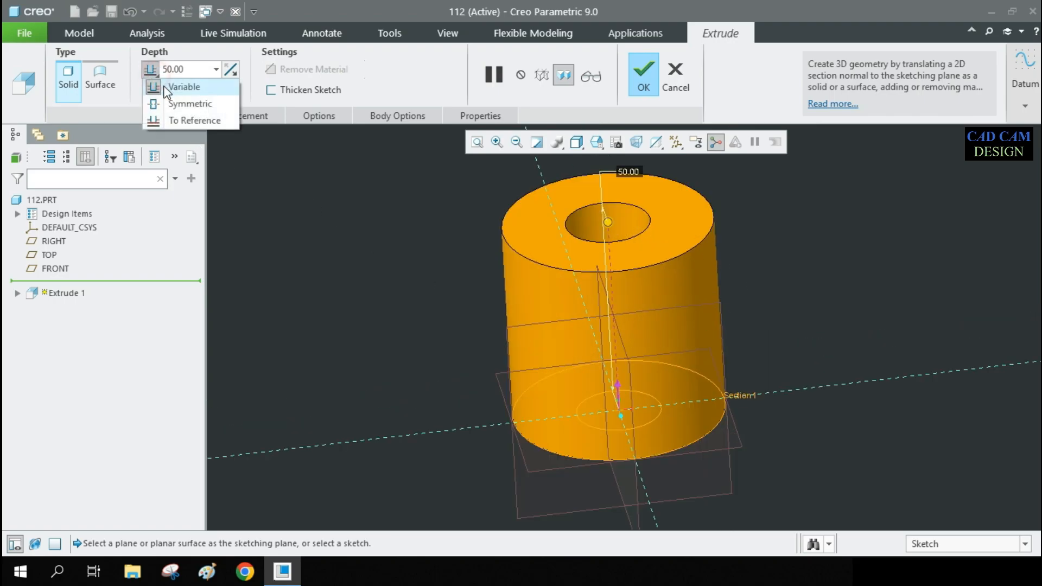
{"action": "left_click", "coordinate": [182, 102]}
{"action": "double_click", "coordinate": [198, 69]}
{"action": "type", "text": "35"}
{"action": "key", "text": "Return"}
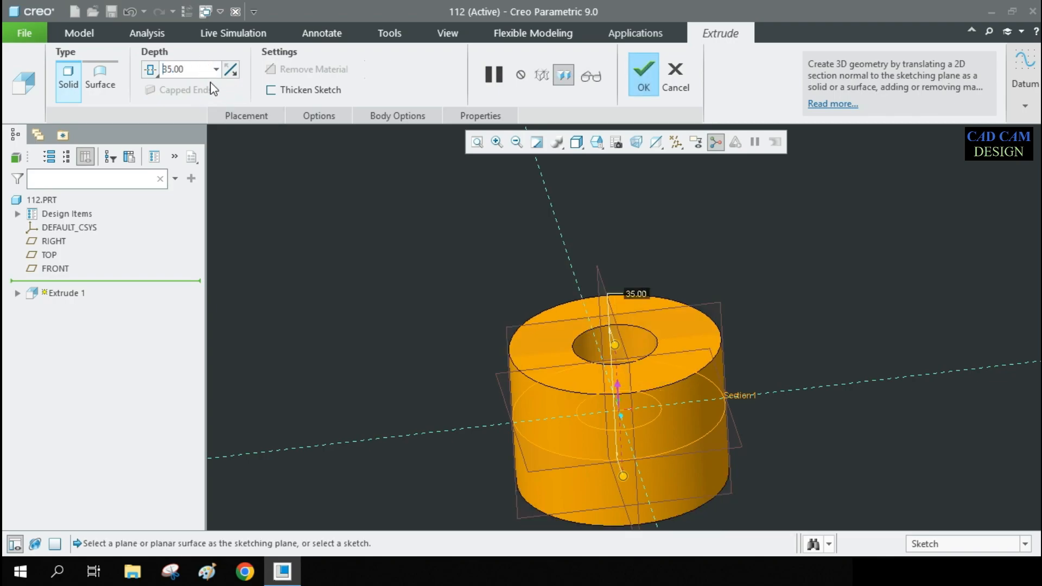
{"action": "middle_click", "coordinate": [474, 246]}
{"action": "scroll", "coordinate": [469, 246], "scroll_direction": "up", "scroll_amount": 3}
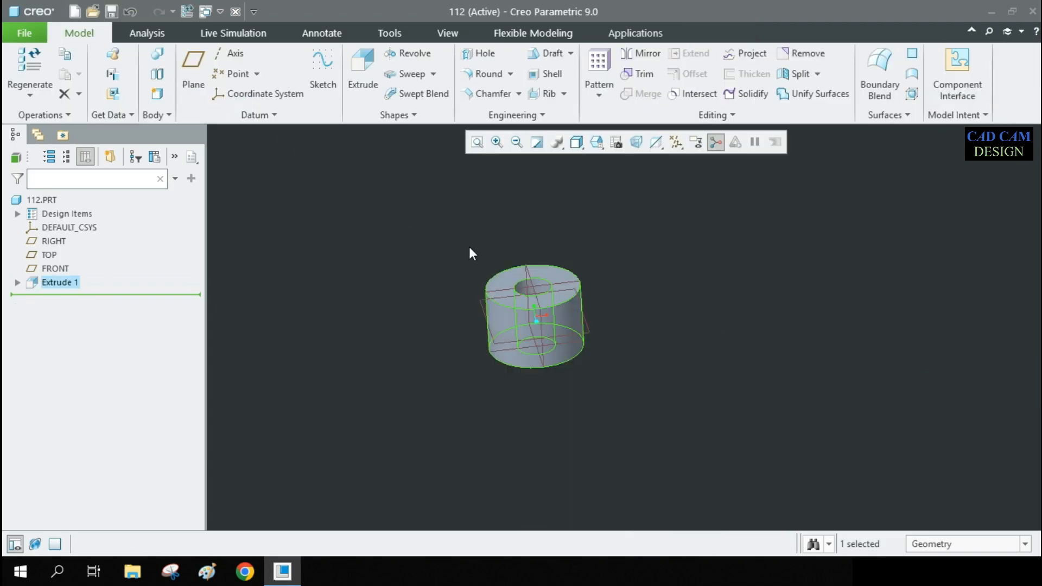
{"action": "scroll", "coordinate": [512, 298], "scroll_direction": "down", "scroll_amount": 3}
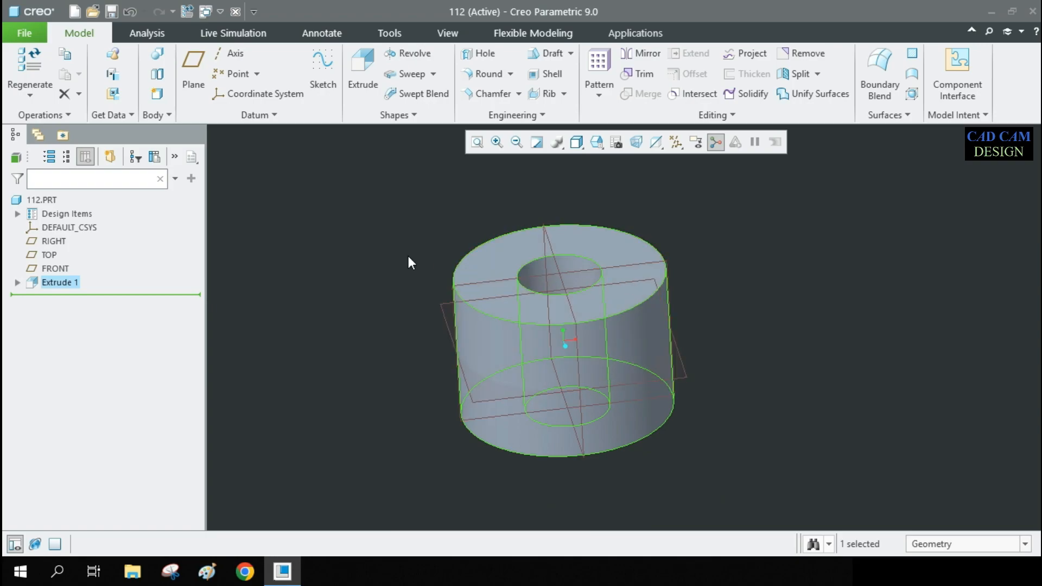
- Hide the datum planes and deselect the extruded ring
{"action": "left_click", "coordinate": [675, 142]}
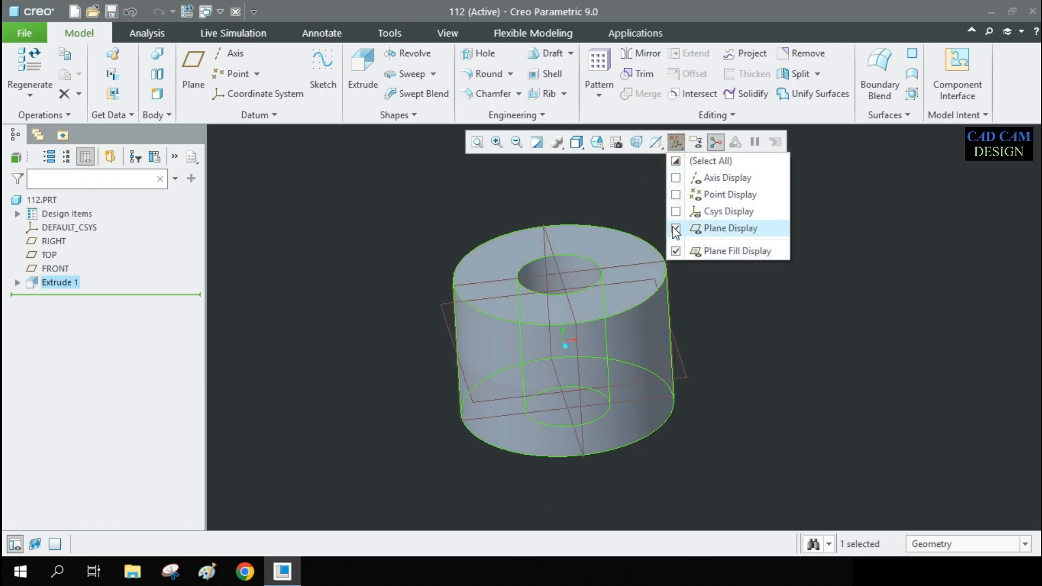
{"action": "left_click", "coordinate": [700, 226]}
{"action": "left_click", "coordinate": [770, 288]}
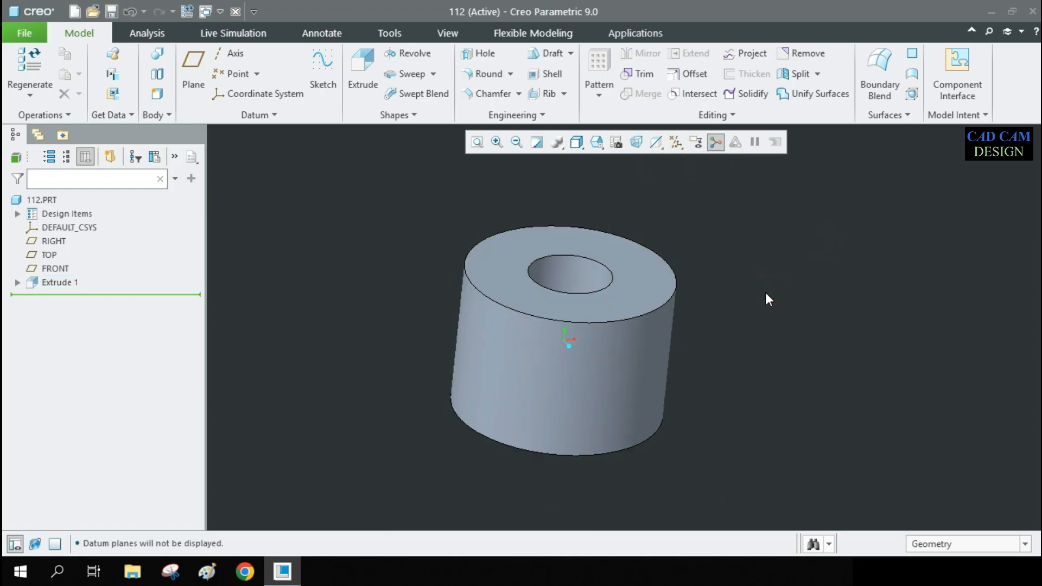
- Compare the cylinder in the Shading With Reflections and Shading display styles, and return to Shading With Edges
{"action": "left_click", "coordinate": [596, 143]}
{"action": "left_click", "coordinate": [580, 145]}
{"action": "left_click", "coordinate": [591, 177]}
{"action": "left_click", "coordinate": [578, 145]}
{"action": "left_click", "coordinate": [588, 162]}
{"action": "mouse_move", "coordinate": [723, 282]}
{"action": "middle_mouse_down"}
{"action": "mouse_move", "coordinate": [642, 317]}
{"action": "mouse_move", "coordinate": [628, 192]}
{"action": "middle_mouse_up"}
{"action": "left_click", "coordinate": [579, 145]}
{"action": "left_click", "coordinate": [603, 193]}
{"action": "mouse_move", "coordinate": [754, 267]}
{"action": "middle_mouse_down"}
{"action": "mouse_move", "coordinate": [686, 296]}
{"action": "mouse_move", "coordinate": [694, 315]}
{"action": "middle_mouse_up"}
{"action": "left_click", "coordinate": [578, 142]}
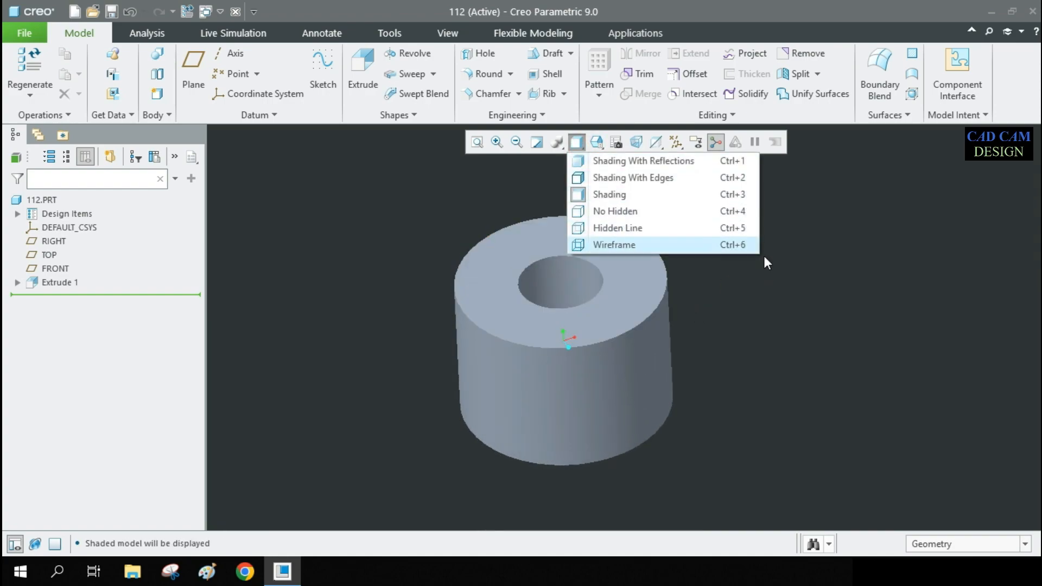
{"action": "left_click", "coordinate": [765, 256]}
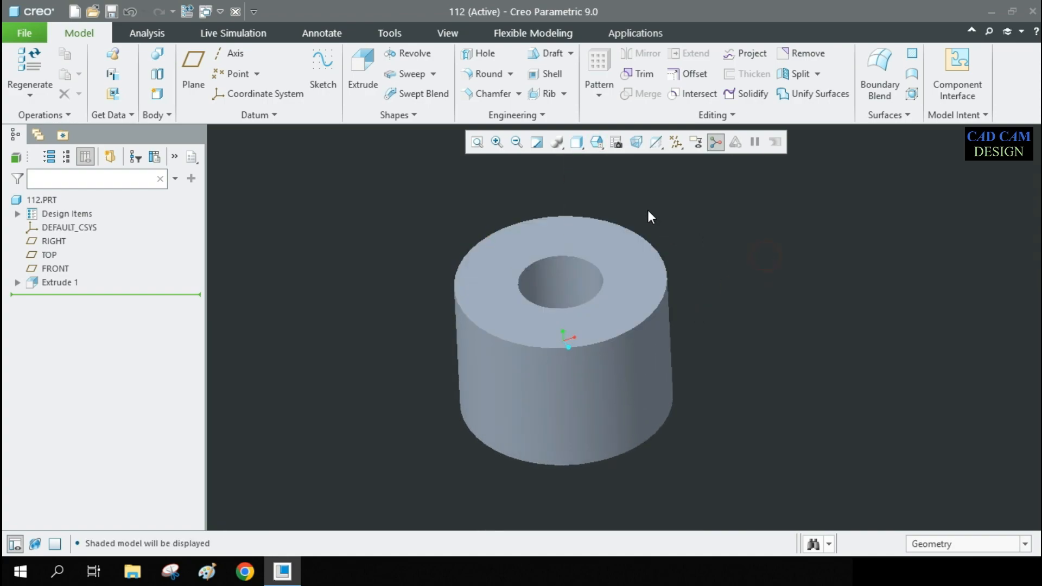
{"action": "left_click", "coordinate": [582, 145]}
{"action": "left_click", "coordinate": [608, 173]}
{"action": "middle_click_drag", "start_coordinate": [734, 340], "coordinate": [665, 346]}
- Turn off the spin center display
{"action": "left_click", "coordinate": [716, 141]}
{"action": "middle_click_drag", "start_coordinate": [626, 297], "coordinate": [628, 321]}
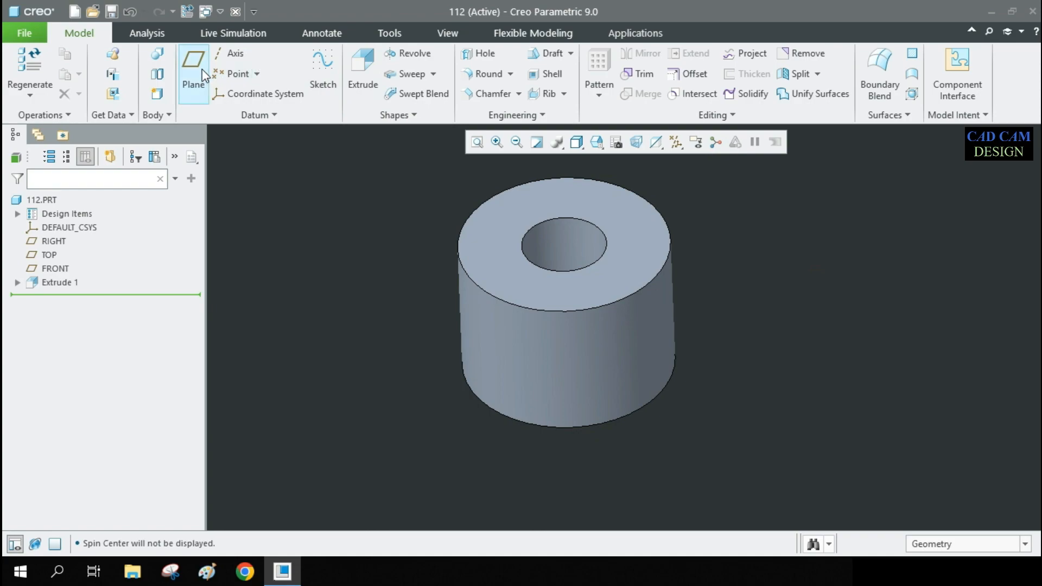
{"action": "scroll", "coordinate": [555, 312], "scroll_direction": "up", "scroll_amount": 4}
{"action": "scroll", "coordinate": [567, 323], "scroll_direction": "down", "scroll_amount": 6}
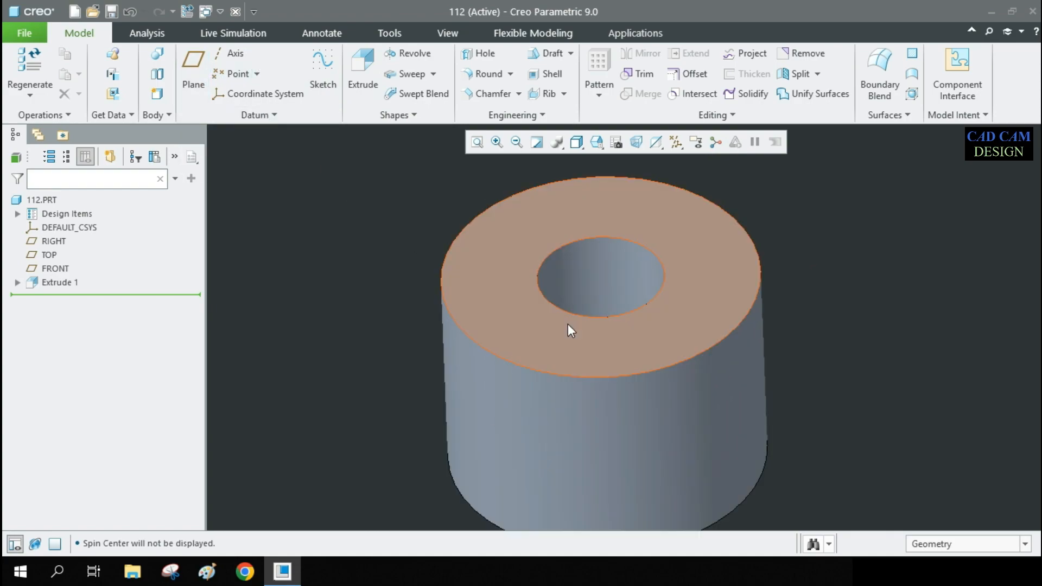
{"action": "scroll", "coordinate": [568, 308], "scroll_direction": "up", "scroll_amount": 4}
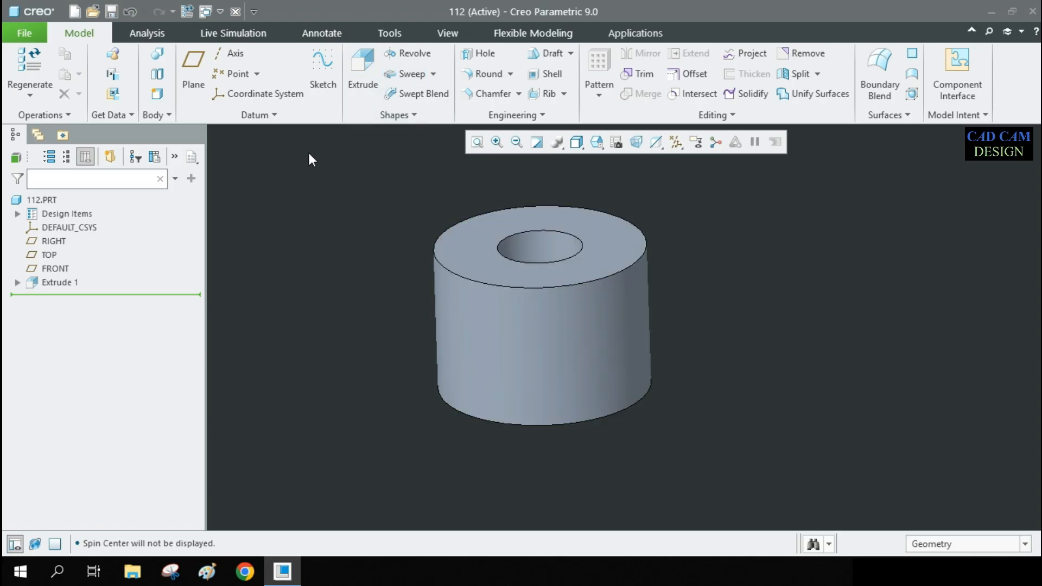
{"action": "left_click", "coordinate": [366, 85]}
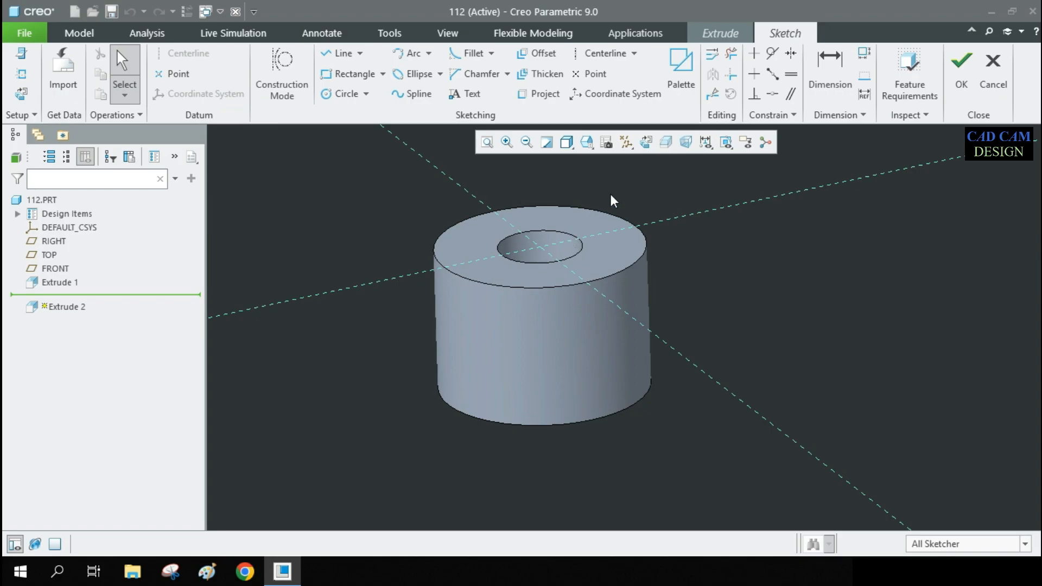
{"action": "left_click", "coordinate": [993, 73]}
{"action": "left_click", "coordinate": [563, 314]}
{"action": "left_click", "coordinate": [675, 73]}
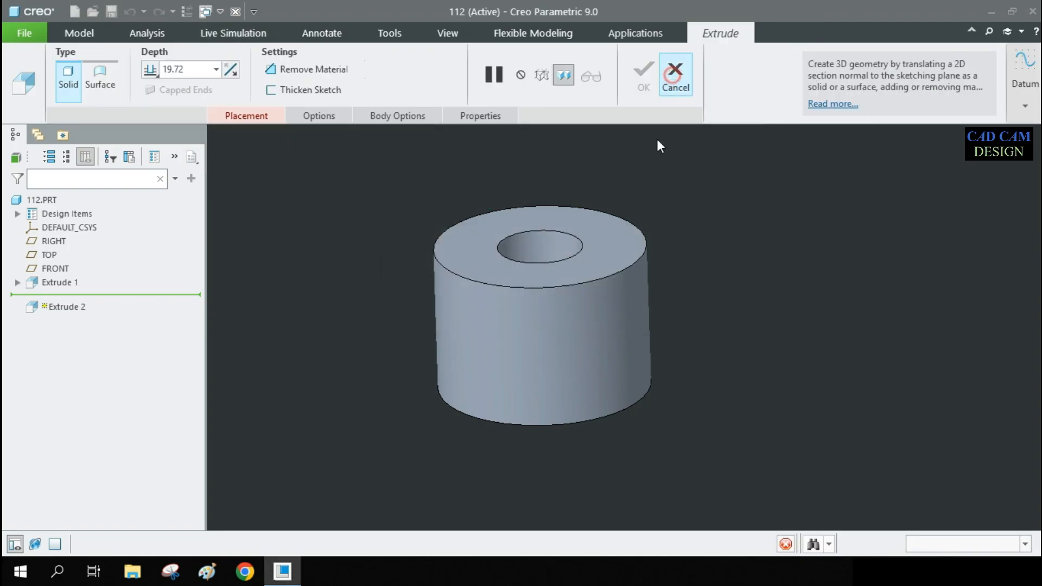
- Create a datum plane offset 20 mm from the cylinder's top face, down into the body
{"action": "left_click", "coordinate": [205, 66]}
{"action": "left_click", "coordinate": [505, 239]}
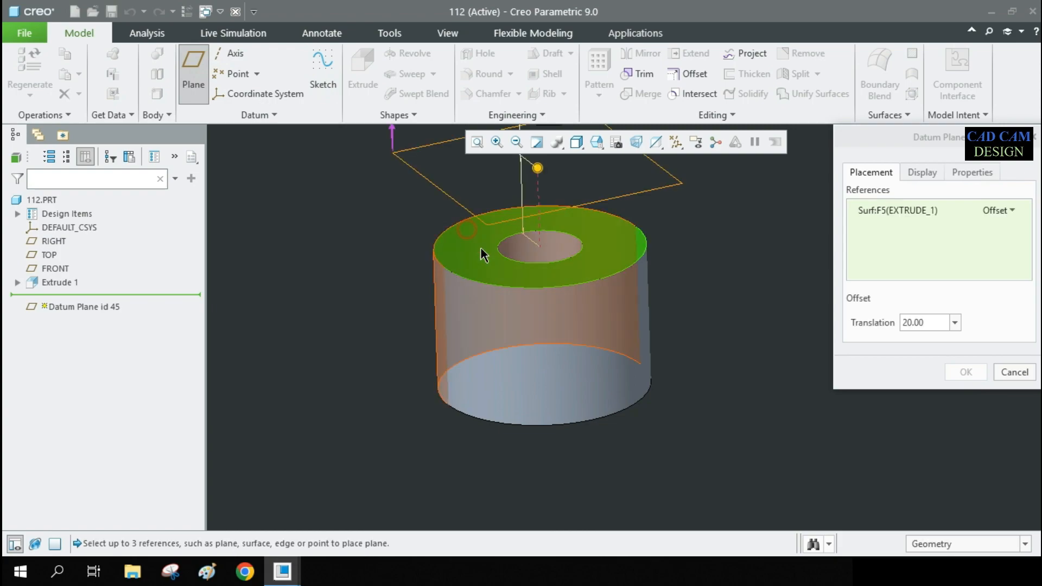
{"action": "left_click_drag", "start_coordinate": [539, 171], "coordinate": [541, 295]}
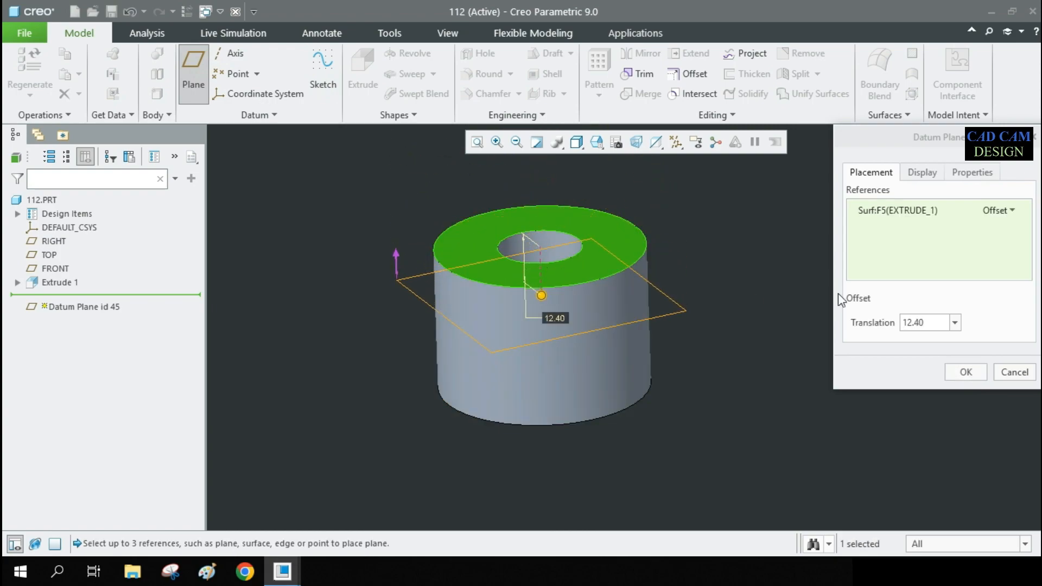
{"action": "double_click", "coordinate": [935, 322]}
{"action": "type", "text": "20"}
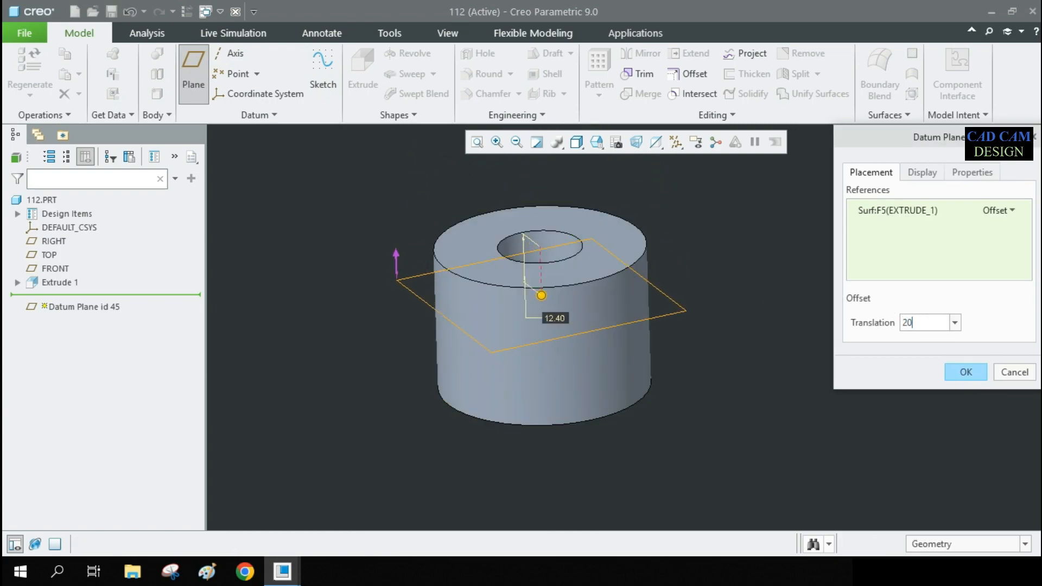
{"action": "key", "text": "Return"}
{"action": "middle_click", "coordinate": [677, 239]}
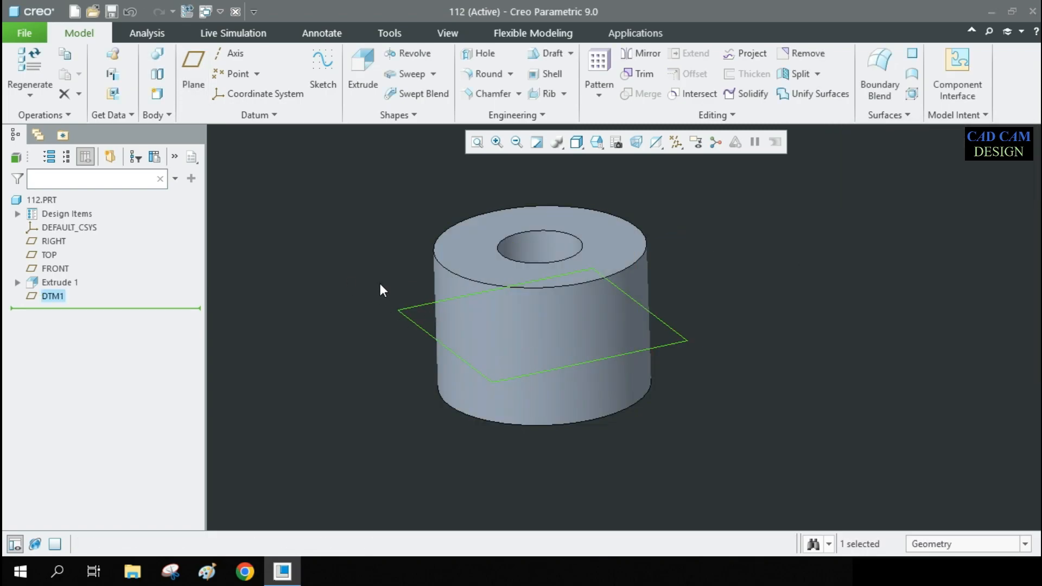
- Begin an Extrude sketch on the offset datum plane and orient the view normal to it
{"action": "left_click", "coordinate": [47, 300]}
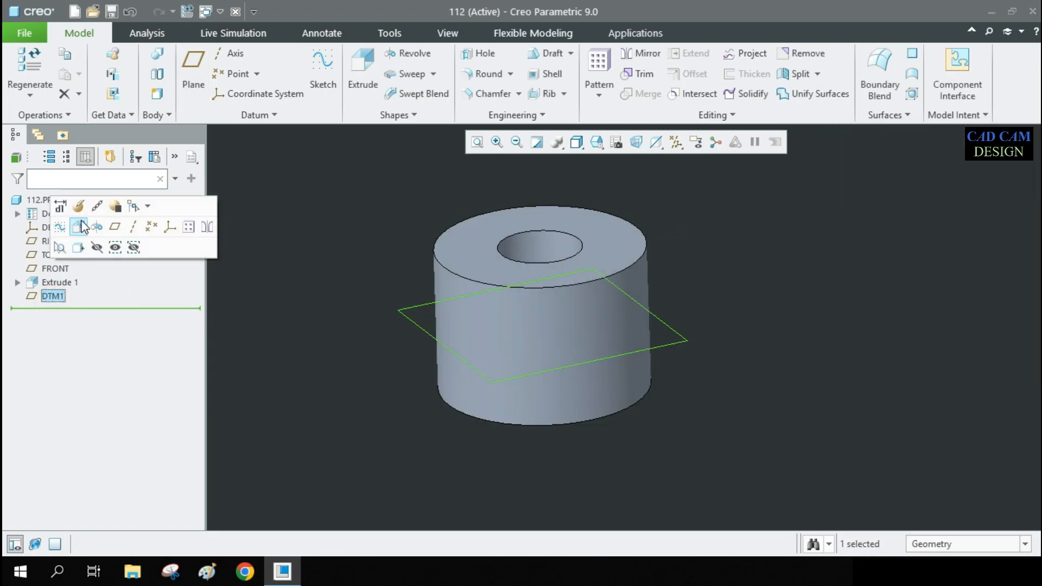
{"action": "left_click", "coordinate": [359, 72]}
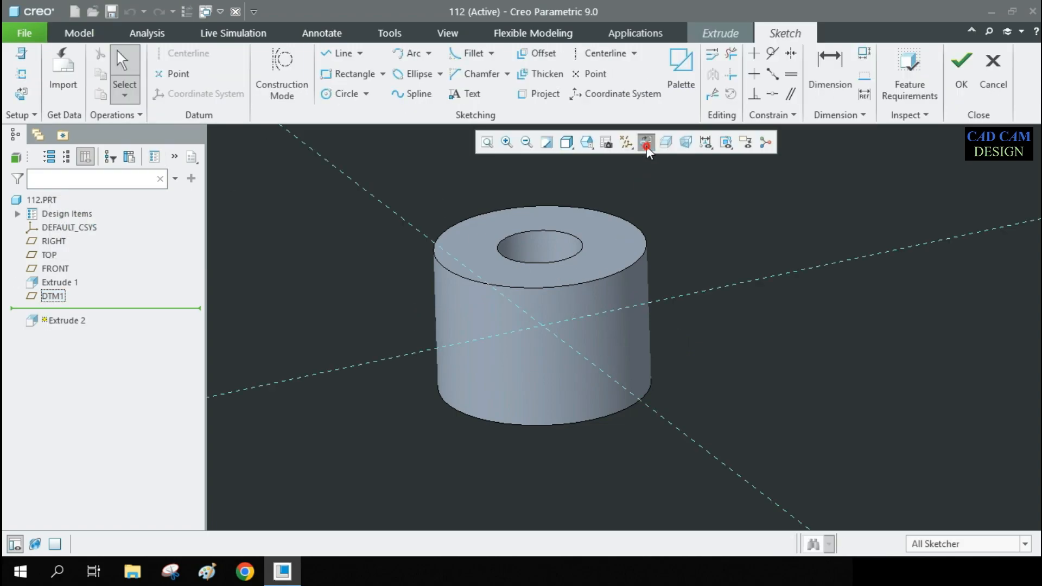
{"action": "left_click", "coordinate": [646, 144]}
{"action": "scroll", "coordinate": [634, 238], "scroll_direction": "down", "scroll_amount": 2}
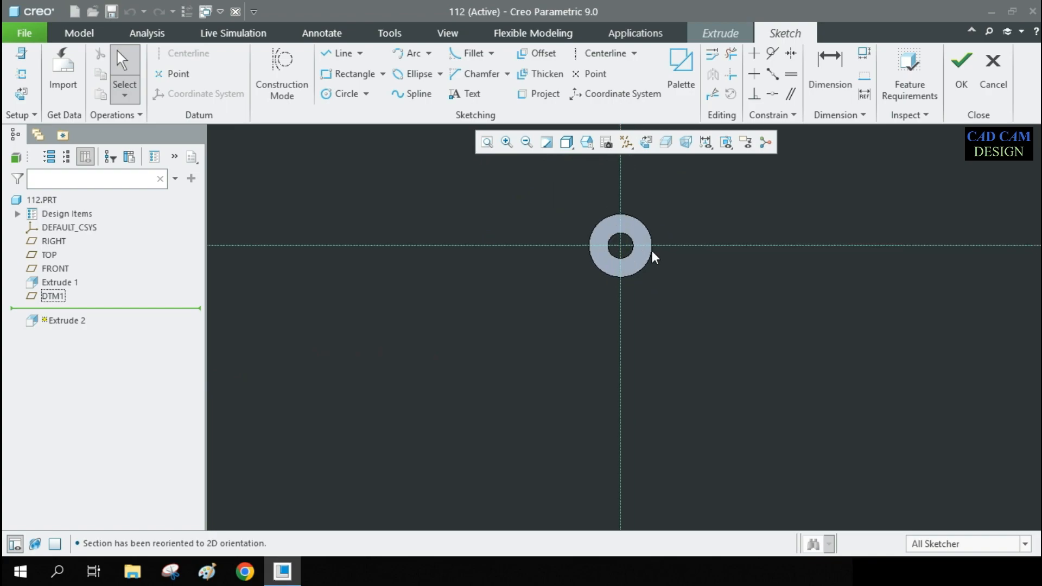
- Sketch a 35 mm diameter circle centred about 52 mm left of and 61 mm below the cylinder's axis
{"action": "left_click", "coordinate": [342, 93]}
{"action": "scroll", "coordinate": [616, 262], "scroll_direction": "up", "scroll_amount": 3}
{"action": "scroll", "coordinate": [565, 337], "scroll_direction": "down", "scroll_amount": 5}
{"action": "scroll", "coordinate": [498, 373], "scroll_direction": "up", "scroll_amount": 3}
{"action": "left_click", "coordinate": [497, 371]}
{"action": "left_click", "coordinate": [535, 371]}
{"action": "middle_click", "coordinate": [574, 381]}
{"action": "double_click", "coordinate": [433, 332]}
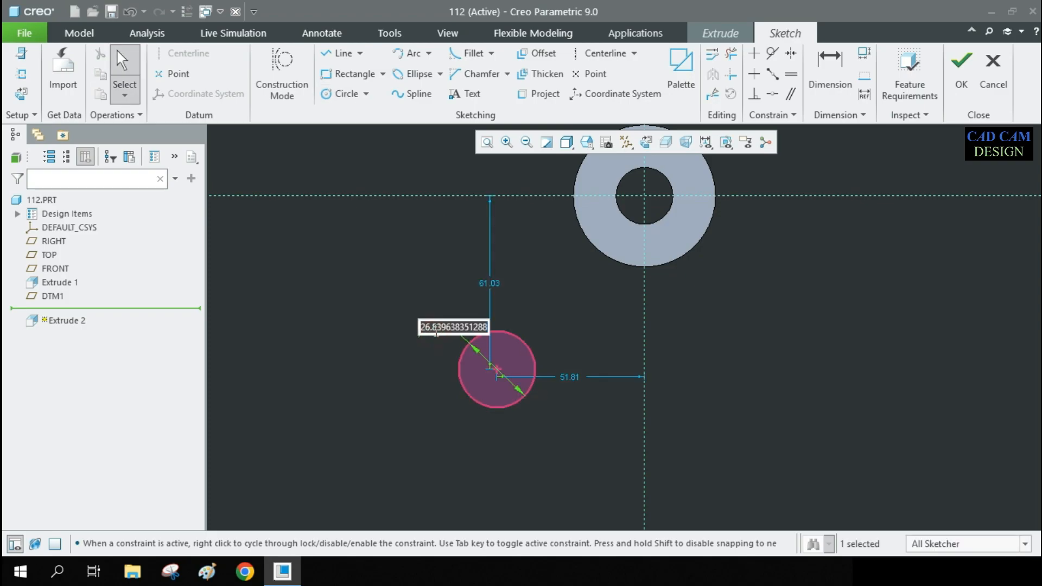
{"action": "type", "text": "35"}
{"action": "key", "text": "Return"}
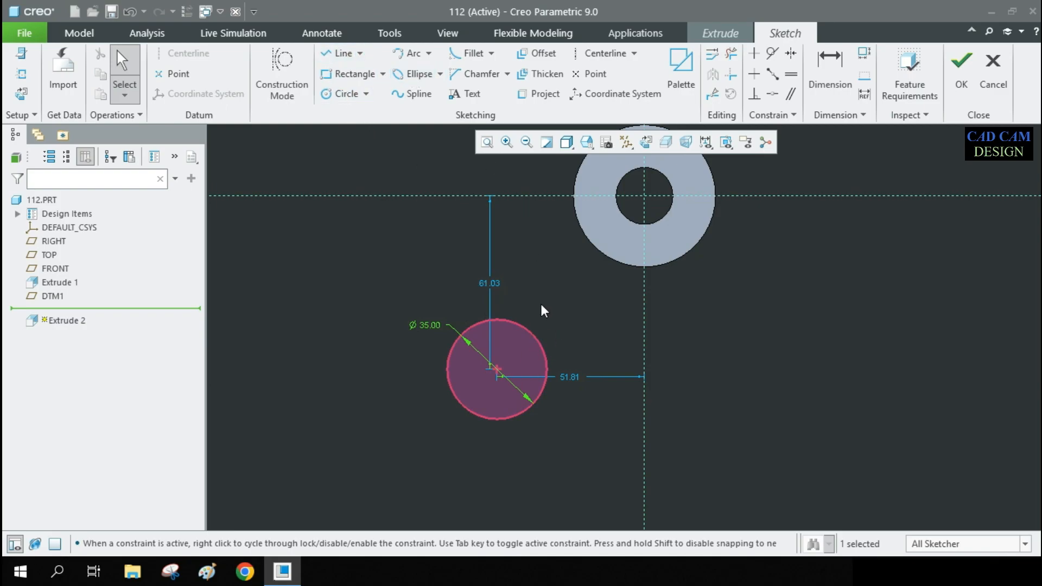
- Project both halves of the cylinder's outer edge into the sketch
{"action": "scroll", "coordinate": [629, 236], "scroll_direction": "up", "scroll_amount": 2}
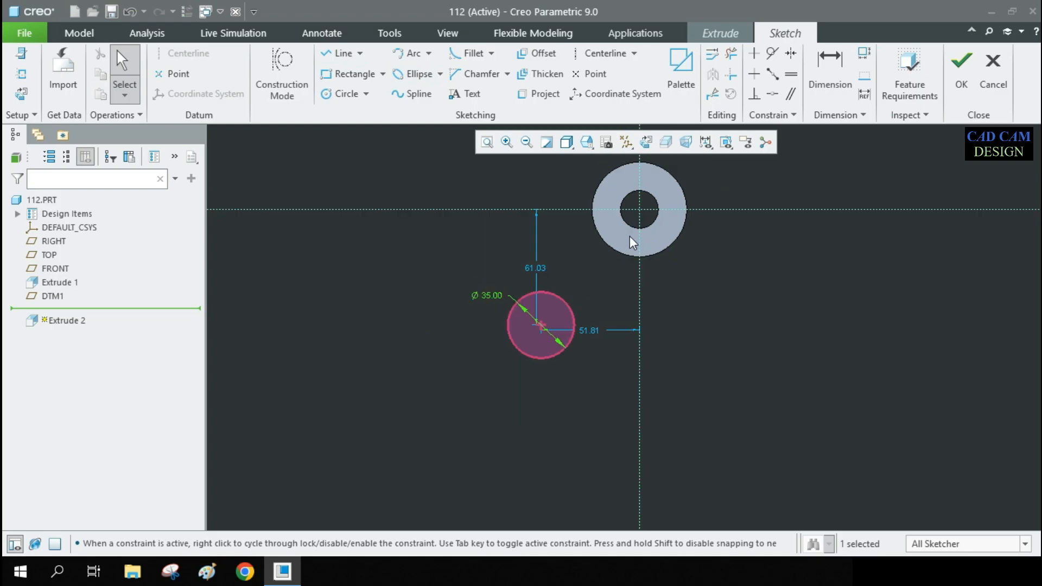
{"action": "left_click", "coordinate": [537, 93]}
{"action": "scroll", "coordinate": [681, 182], "scroll_direction": "down", "scroll_amount": 2}
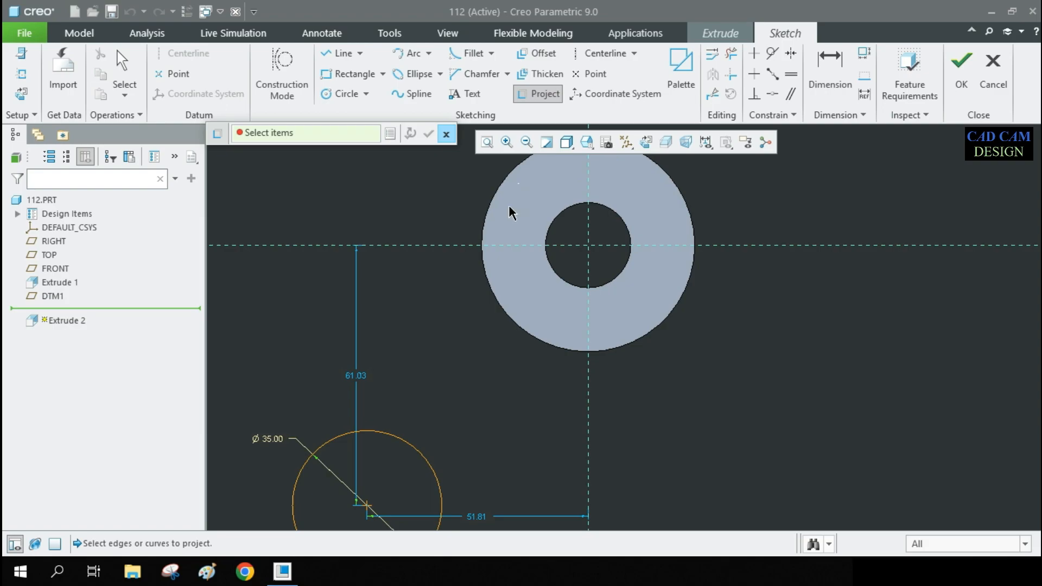
{"action": "left_click", "coordinate": [501, 184]}
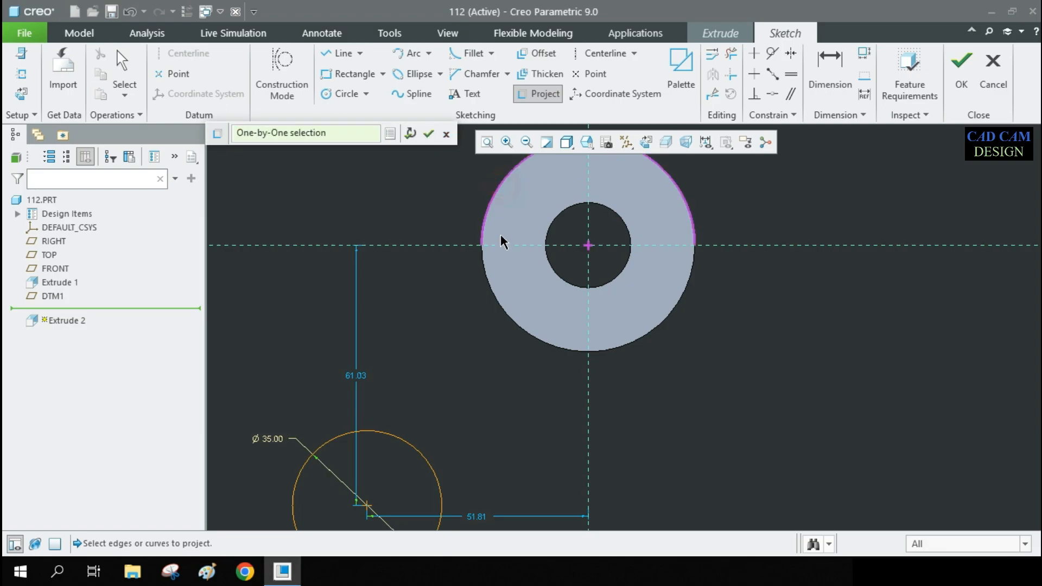
{"action": "left_click", "coordinate": [491, 291]}
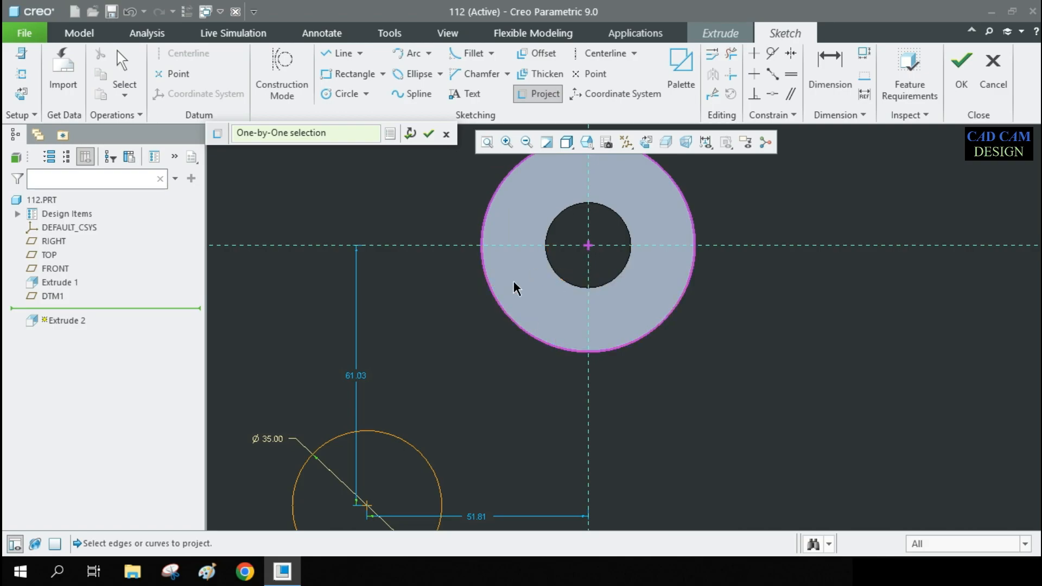
{"action": "middle_click", "coordinate": [529, 318]}
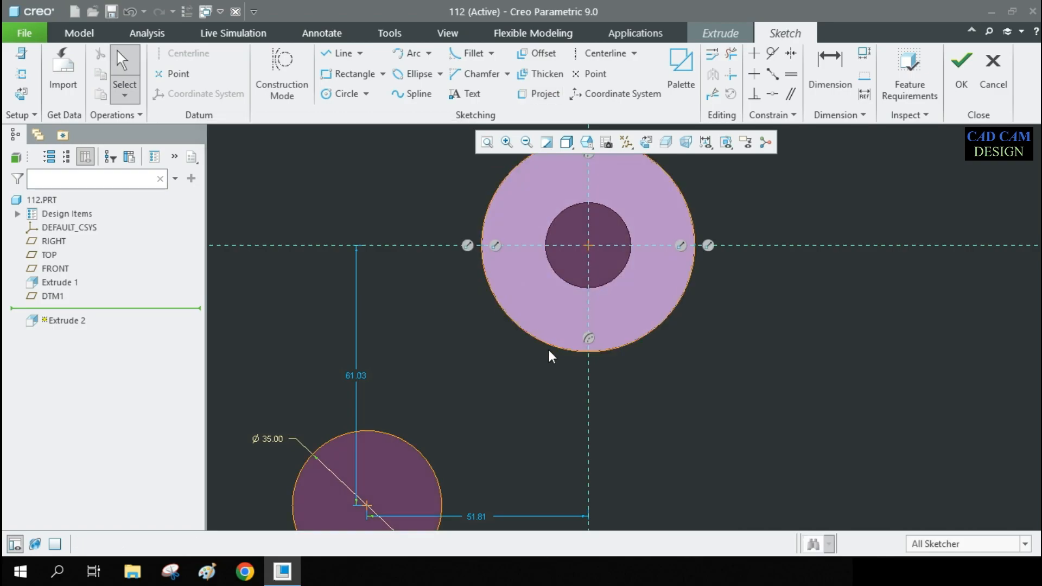
{"action": "scroll", "coordinate": [547, 347], "scroll_direction": "up", "scroll_amount": 2}
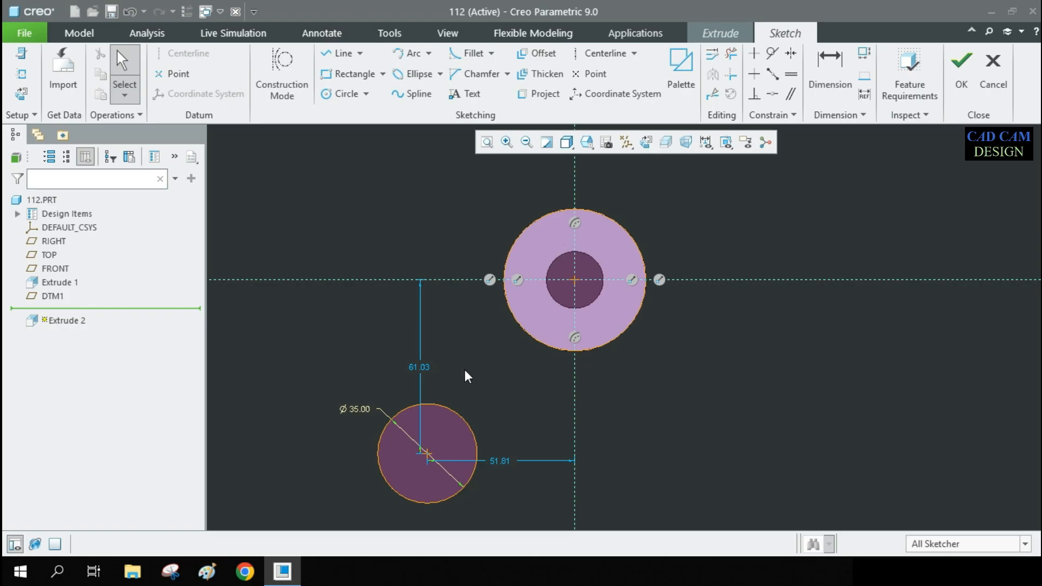
- Draw two tangent lines joining the 35 mm circle to the projected outer circle, one on each side
{"action": "left_click", "coordinate": [360, 53]}
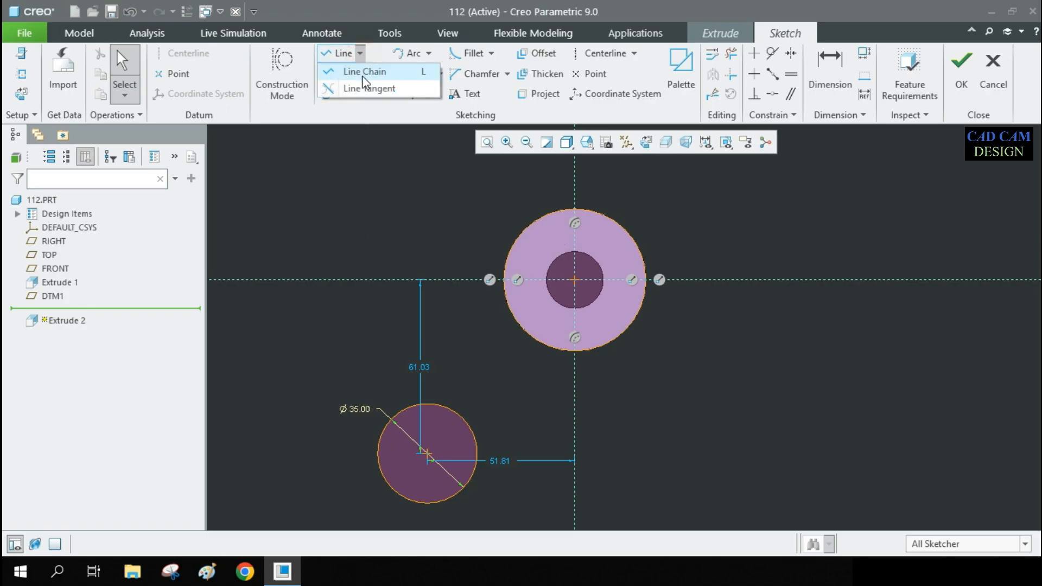
{"action": "left_click", "coordinate": [365, 93]}
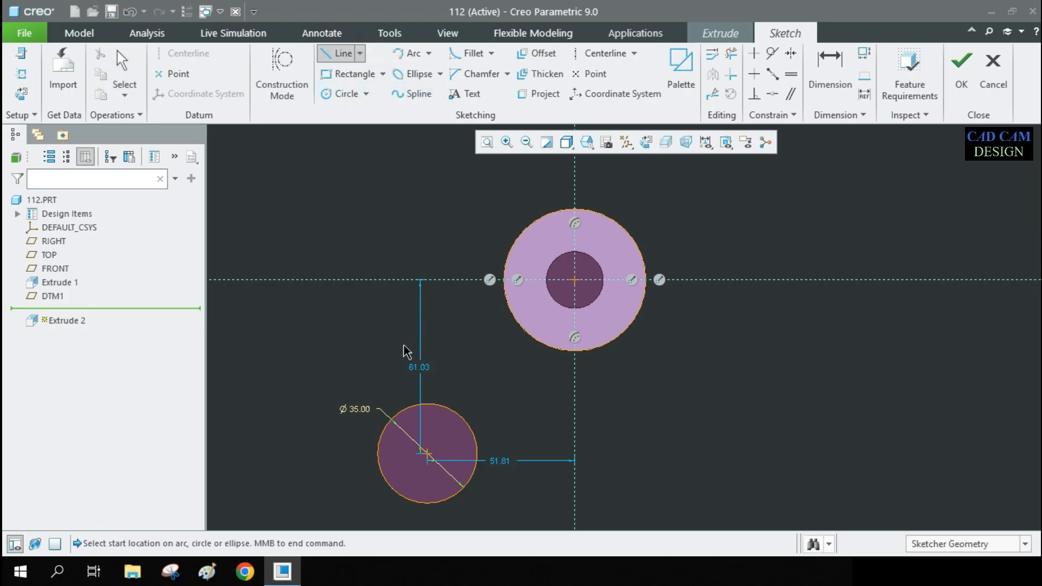
{"action": "left_click", "coordinate": [377, 451]}
{"action": "left_click", "coordinate": [381, 439]}
{"action": "left_click", "coordinate": [518, 238]}
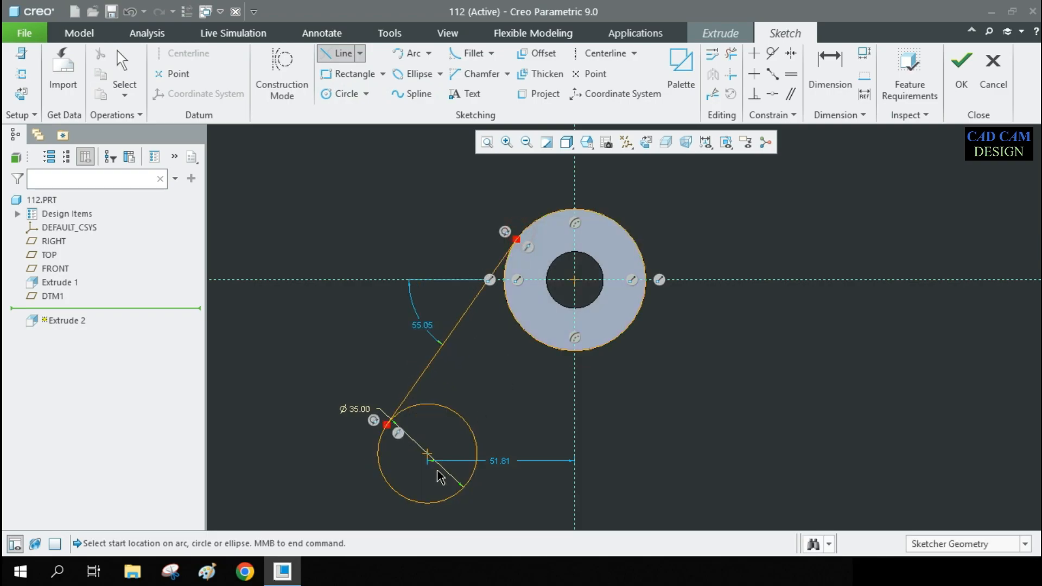
{"action": "left_click", "coordinate": [449, 501]}
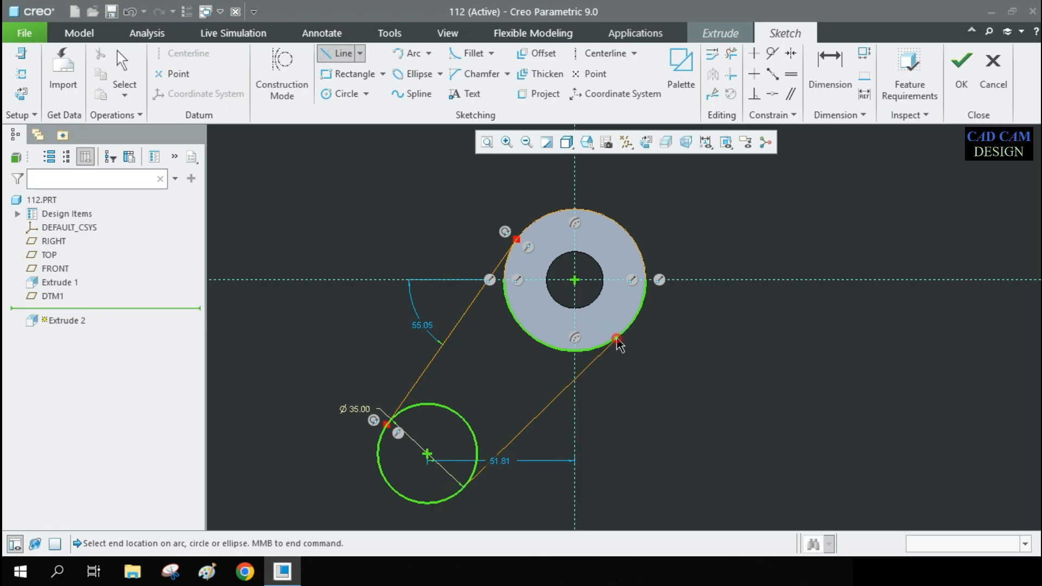
{"action": "left_click", "coordinate": [618, 341]}
{"action": "middle_click", "coordinate": [711, 341]}
- Draw a line from the cylinder's centre to the 35 mm circle's centre and convert it to construction geometry
{"action": "left_click", "coordinate": [360, 53]}
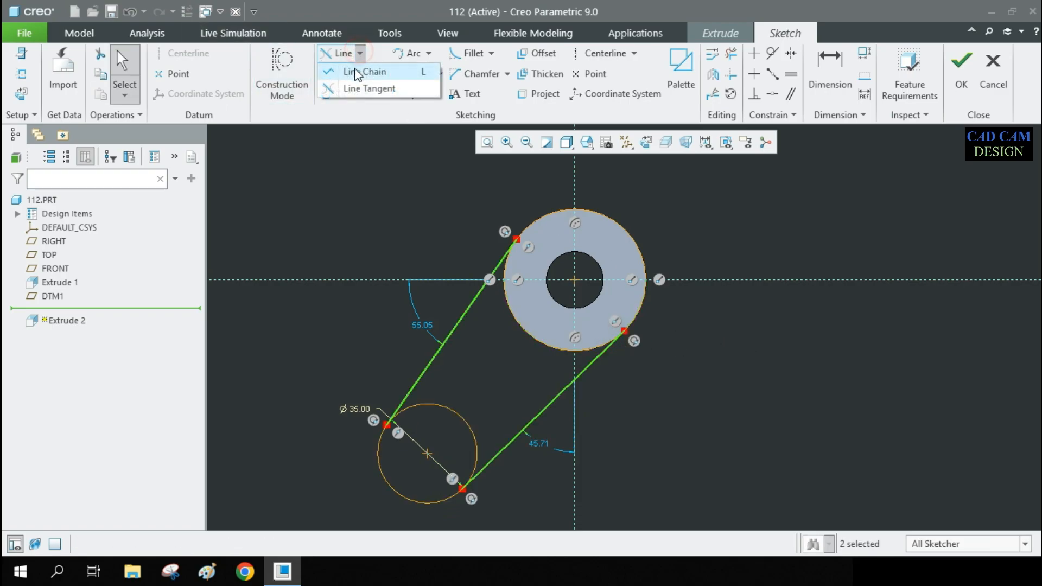
{"action": "left_click", "coordinate": [357, 72]}
{"action": "left_click", "coordinate": [574, 279]}
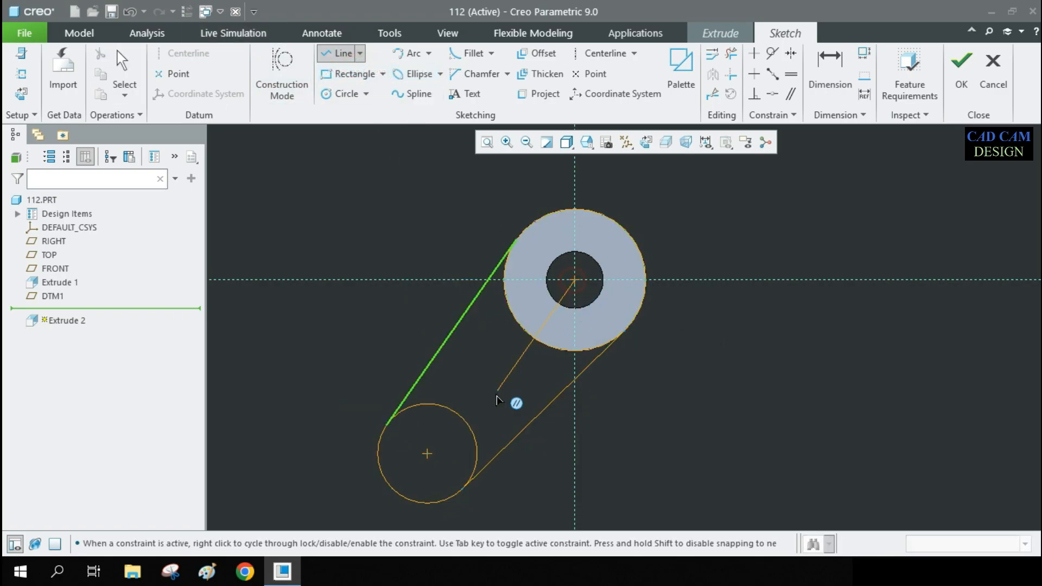
{"action": "left_click", "coordinate": [427, 453]}
{"action": "middle_click", "coordinate": [526, 339]}
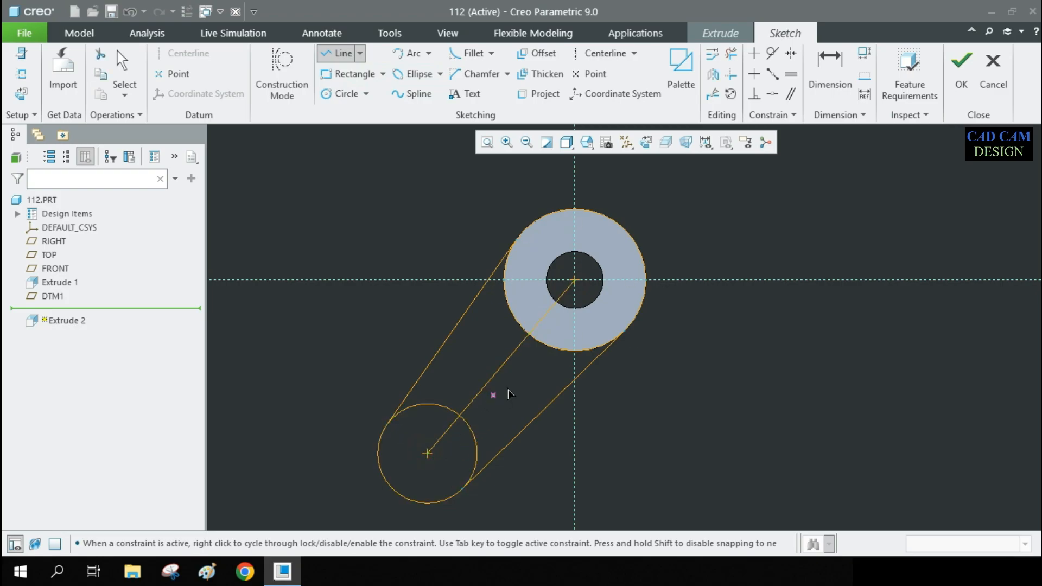
{"action": "middle_click", "coordinate": [535, 375]}
{"action": "left_click", "coordinate": [513, 350]}
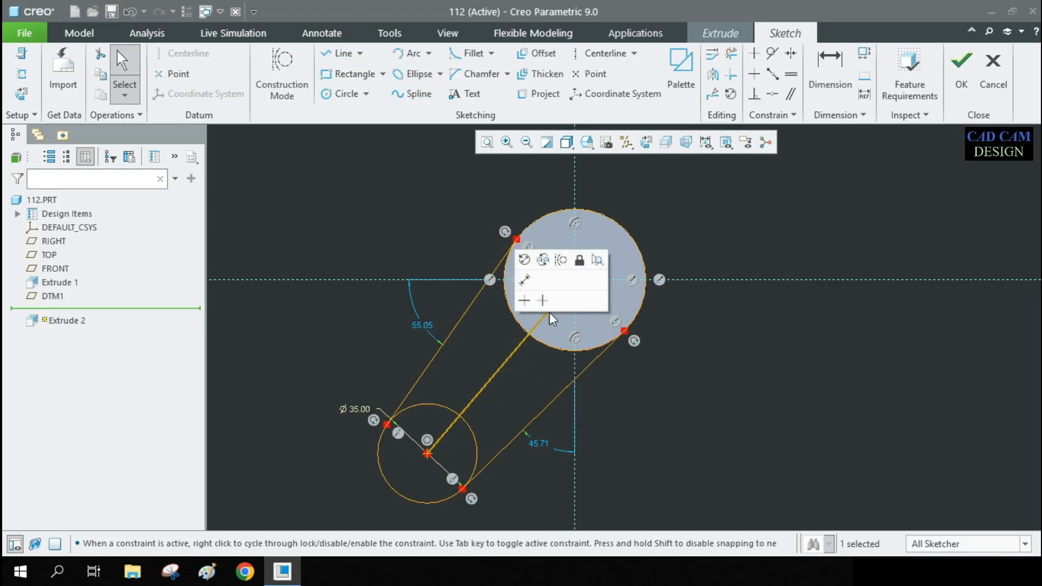
{"action": "left_click", "coordinate": [561, 262]}
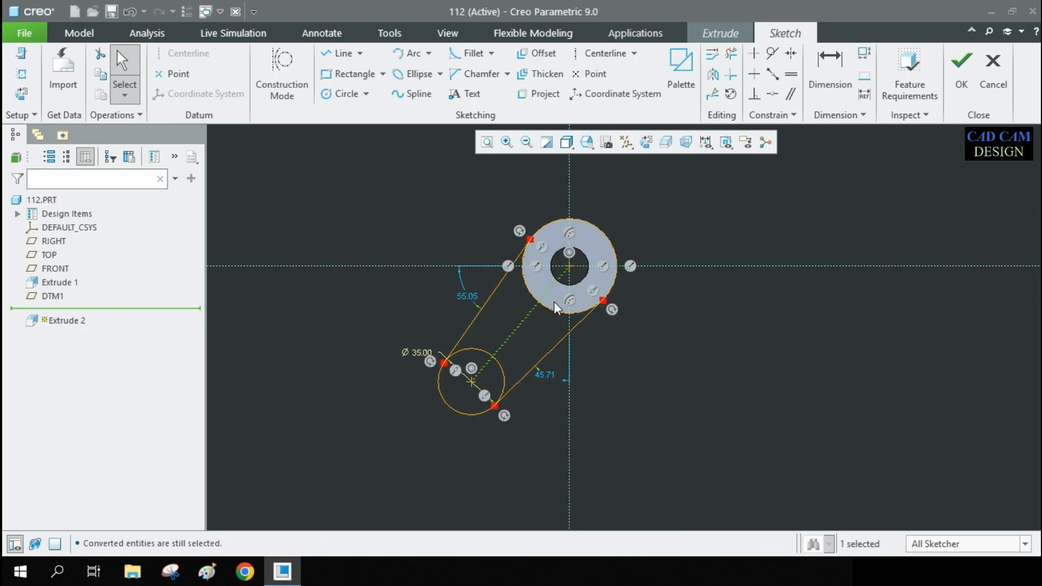
{"action": "scroll", "coordinate": [553, 296], "scroll_direction": "down", "scroll_amount": 2}
- Dimension the angle between the construction line and the vertical reference as 45 degrees
{"action": "left_click", "coordinate": [830, 65]}
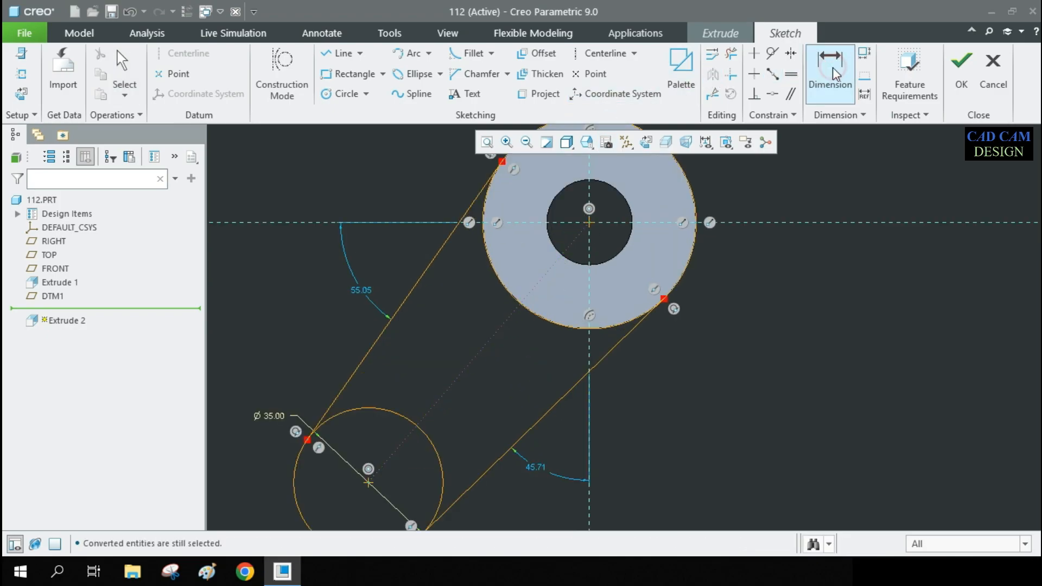
{"action": "middle_click_drag", "start_coordinate": [549, 477], "coordinate": [553, 316], "text": "shift"}
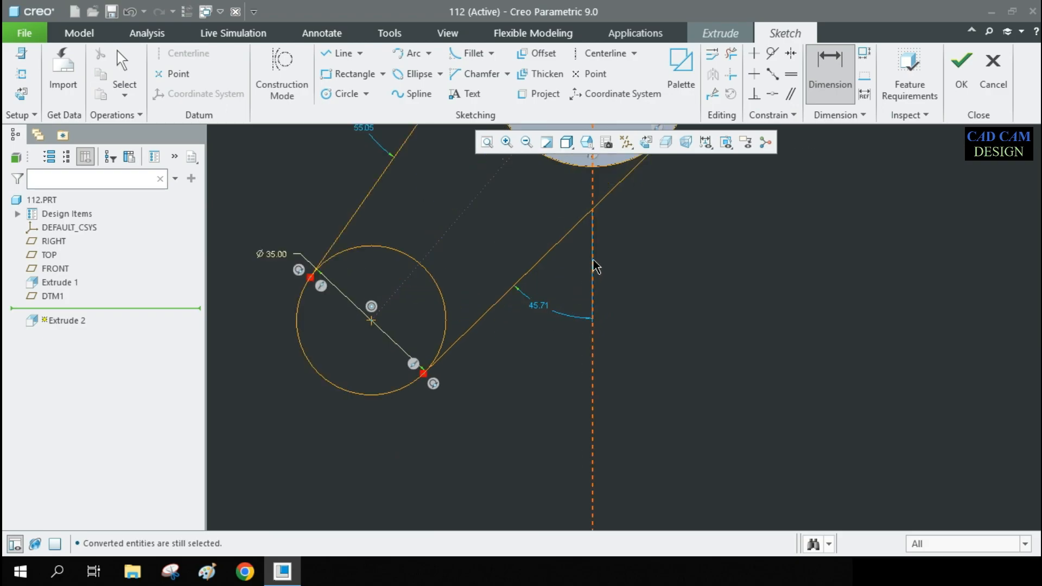
{"action": "left_click", "coordinate": [472, 200]}
{"action": "middle_click", "coordinate": [530, 415]}
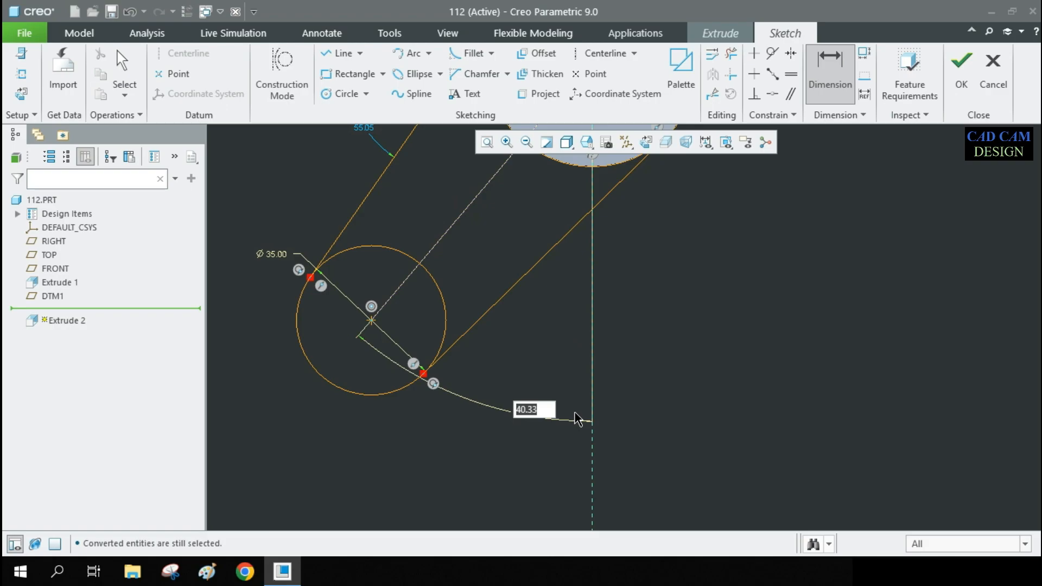
{"action": "type", "text": "45"}
{"action": "key", "text": "Return"}
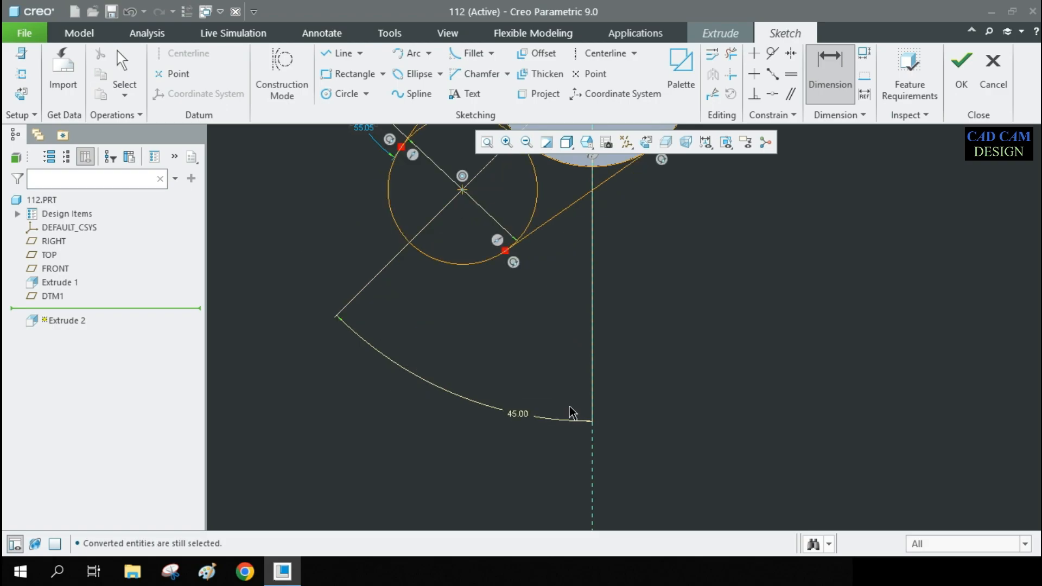
{"action": "scroll", "coordinate": [575, 395], "scroll_direction": "up", "scroll_amount": 3}
{"action": "scroll", "coordinate": [559, 317], "scroll_direction": "down", "scroll_amount": 4}
{"action": "middle_click", "coordinate": [554, 317]}
{"action": "scroll", "coordinate": [535, 259], "scroll_direction": "up", "scroll_amount": 3}
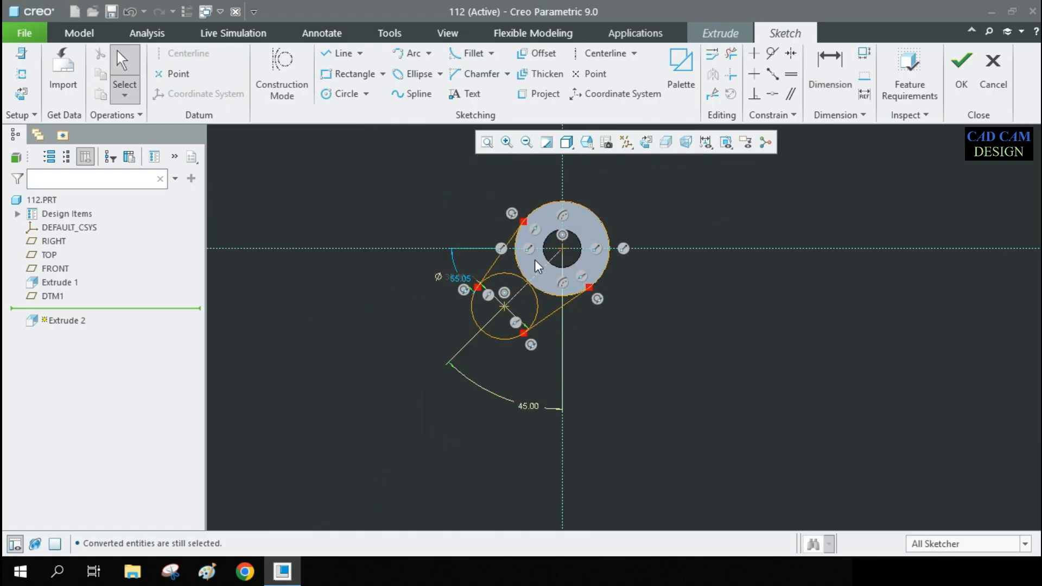
- Move the 35 mm diameter dimension and the upper tangent line's angle dimension apart so they do not overlap
{"action": "scroll", "coordinate": [490, 308], "scroll_direction": "down", "scroll_amount": 3}
{"action": "left_click_drag", "start_coordinate": [423, 243], "coordinate": [392, 262]}
{"action": "left_click_drag", "start_coordinate": [381, 267], "coordinate": [484, 165]}
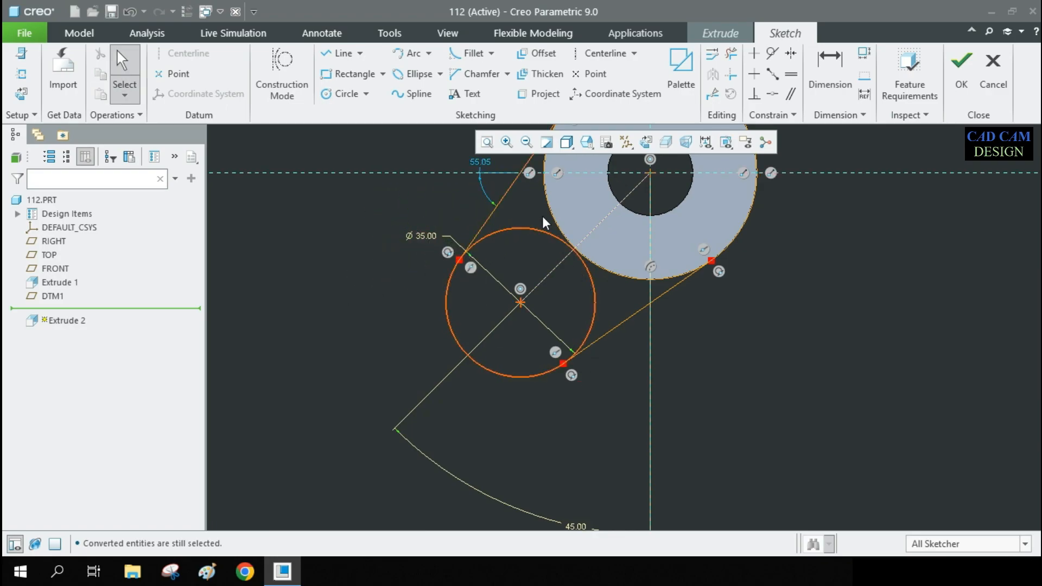
- Trim away the inner arc of the 35 mm circle between the two tangent lines
{"action": "left_click", "coordinate": [731, 52]}
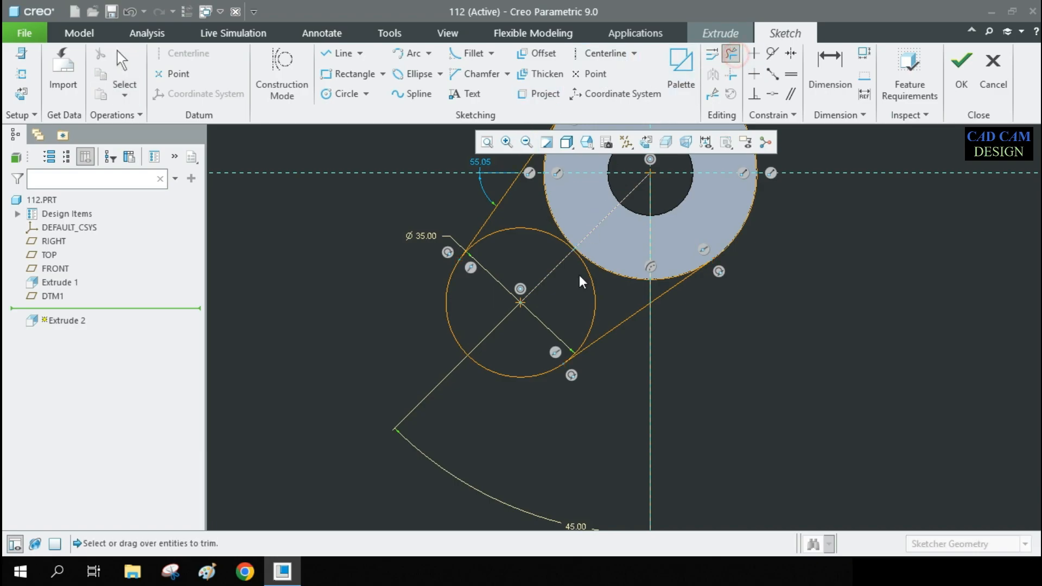
{"action": "scroll", "coordinate": [569, 266], "scroll_direction": "down", "scroll_amount": 2}
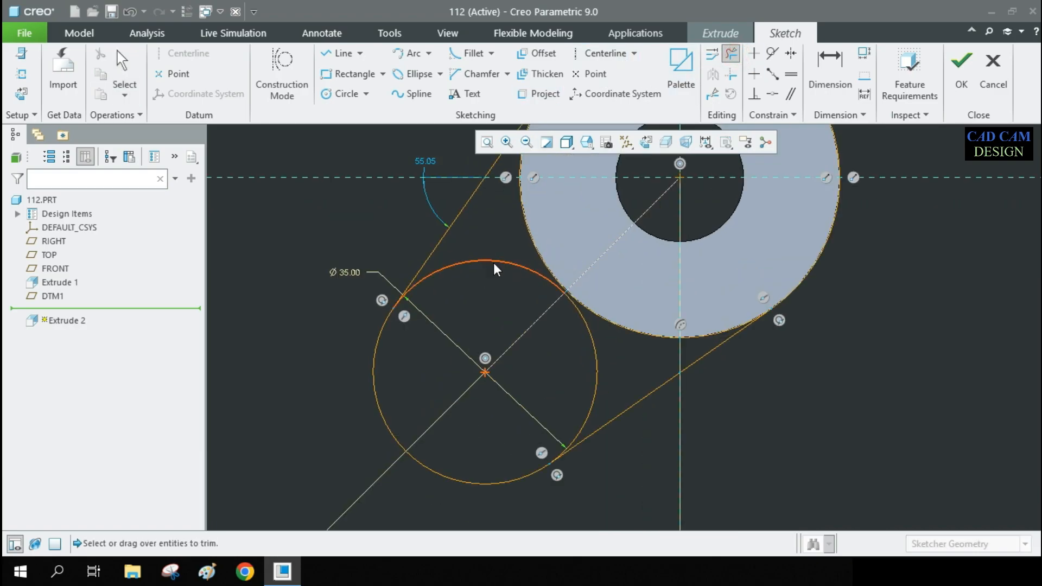
{"action": "mouse_move", "coordinate": [521, 324]}
{"action": "left_mouse_down"}
{"action": "mouse_move", "coordinate": [583, 354]}
{"action": "mouse_move", "coordinate": [557, 399]}
{"action": "left_mouse_up"}
{"action": "scroll", "coordinate": [557, 399], "scroll_direction": "up", "scroll_amount": 2}
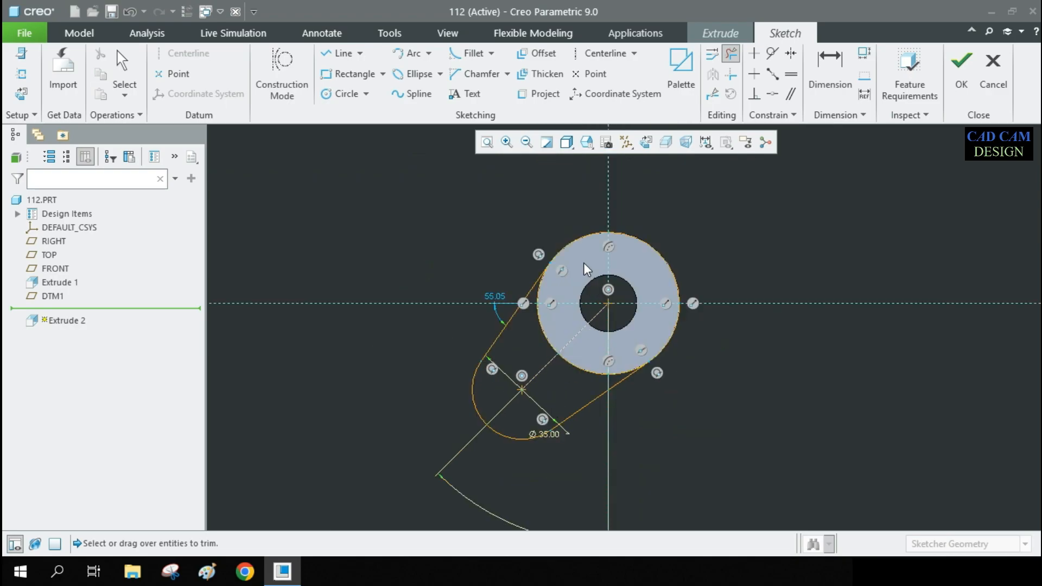
- Trim away the cylinder's projected outer circle outside the angled arm, keeping only the arc between the two tangent lines
{"action": "scroll", "coordinate": [585, 265], "scroll_direction": "down", "scroll_amount": 2}
{"action": "left_click_drag", "start_coordinate": [585, 173], "coordinate": [607, 231]}
{"action": "left_click_drag", "start_coordinate": [772, 244], "coordinate": [750, 271]}
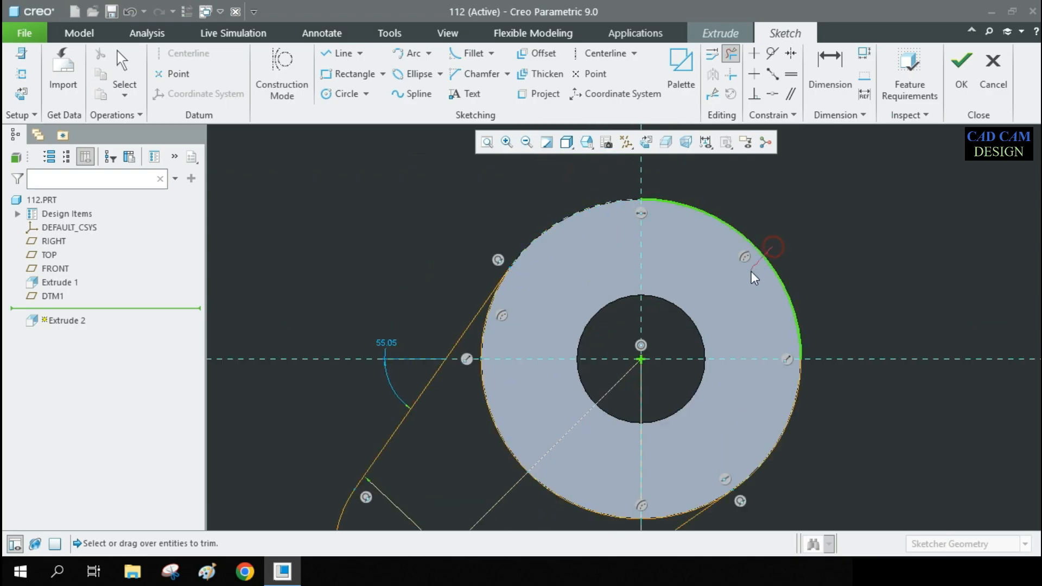
{"action": "left_click_drag", "start_coordinate": [815, 422], "coordinate": [766, 404]}
{"action": "middle_click", "coordinate": [770, 356]}
{"action": "scroll", "coordinate": [597, 266], "scroll_direction": "up", "scroll_amount": 3}
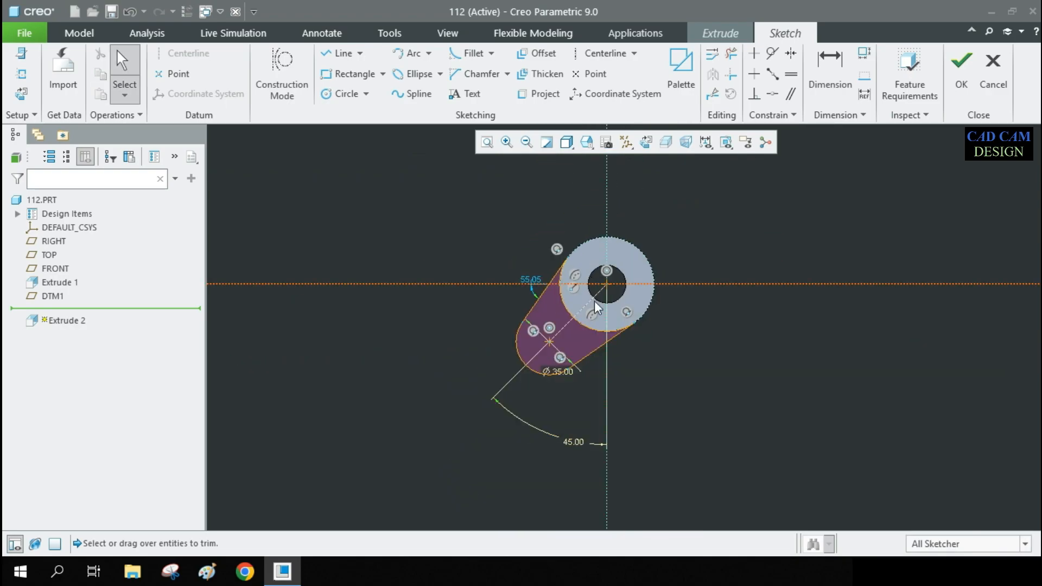
{"action": "scroll", "coordinate": [588, 330], "scroll_direction": "down", "scroll_amount": 2}
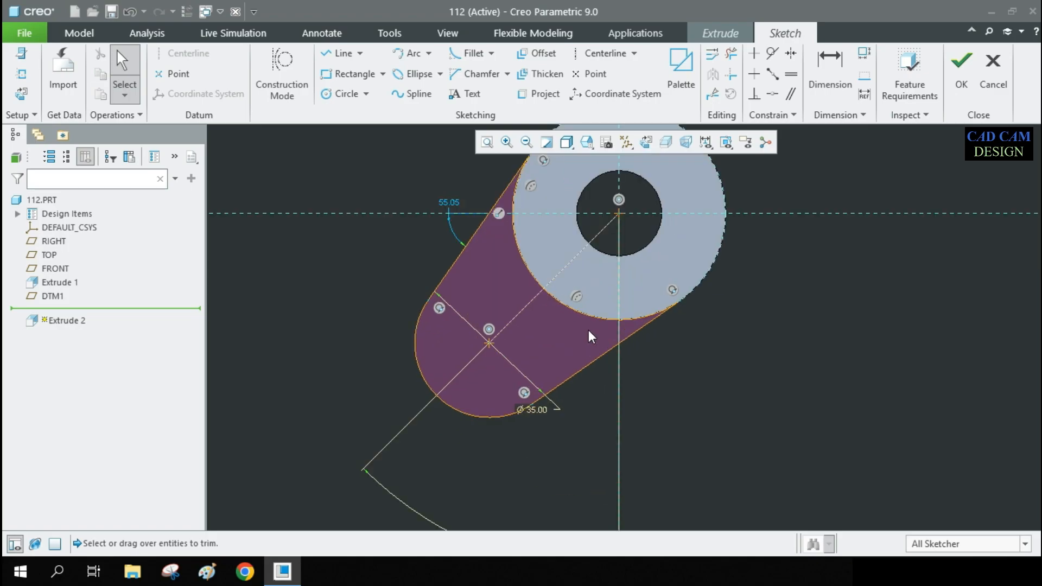
- Dimension the vertical distance from the arm's end arc centre to the horizontal reference and set it to 40 mm
{"action": "left_click", "coordinate": [829, 68]}
{"action": "left_click", "coordinate": [488, 343]}
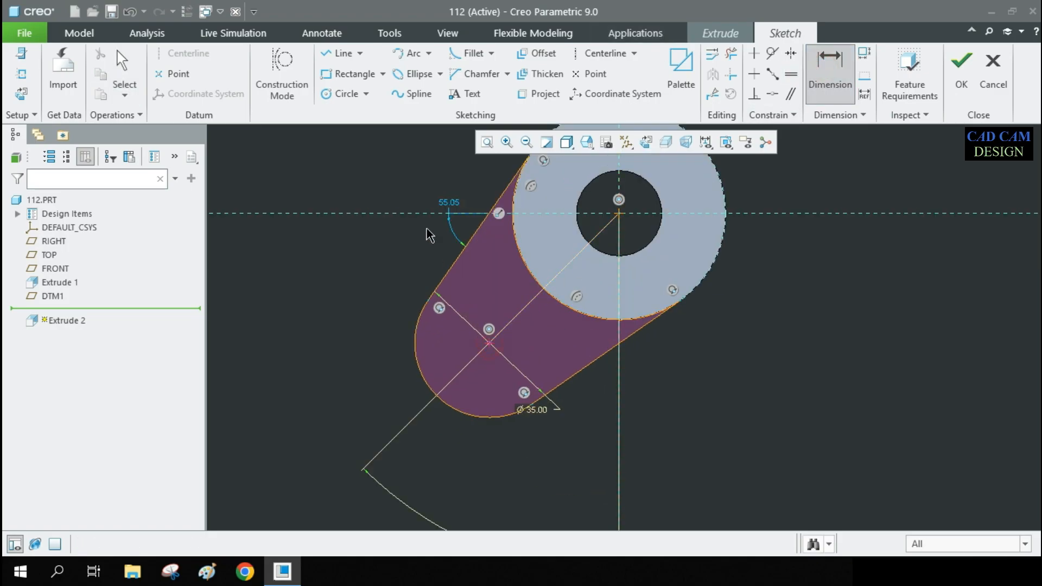
{"action": "middle_click", "coordinate": [344, 274]}
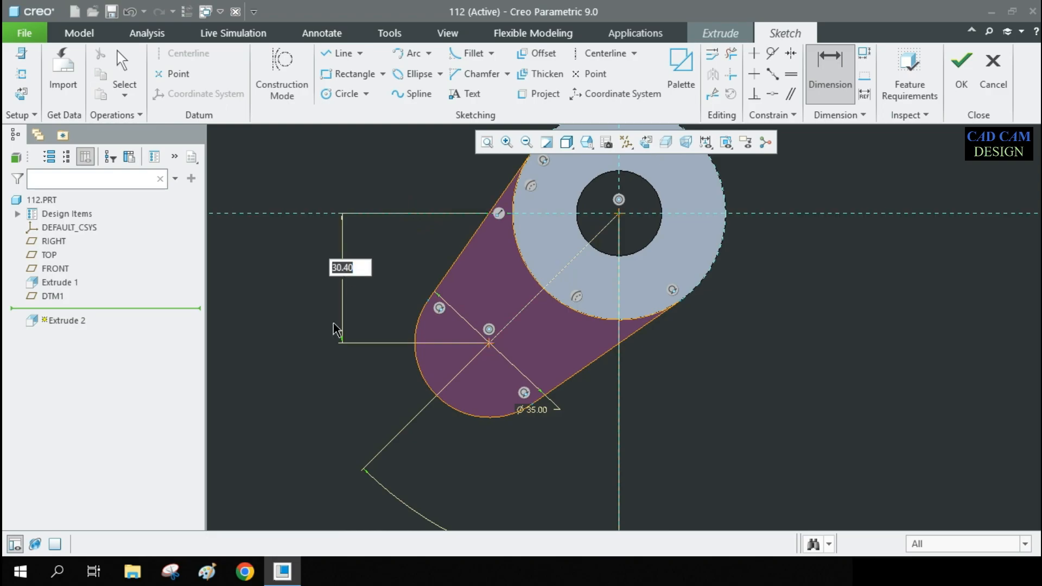
{"action": "key", "text": "Return"}
{"action": "middle_click", "coordinate": [329, 278]}
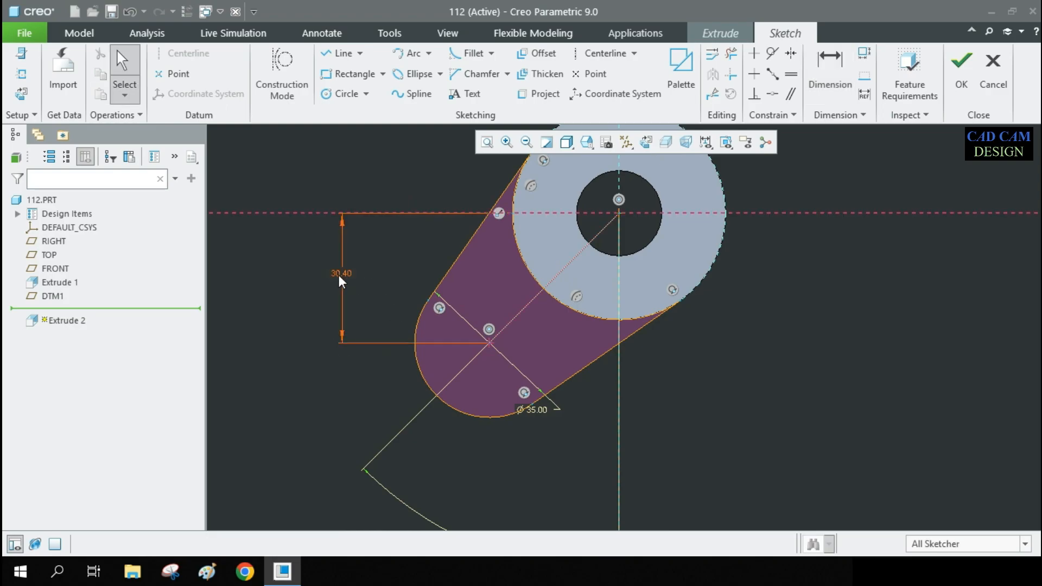
{"action": "double_click", "coordinate": [339, 274]}
{"action": "type", "text": "40"}
{"action": "key", "text": "Return"}
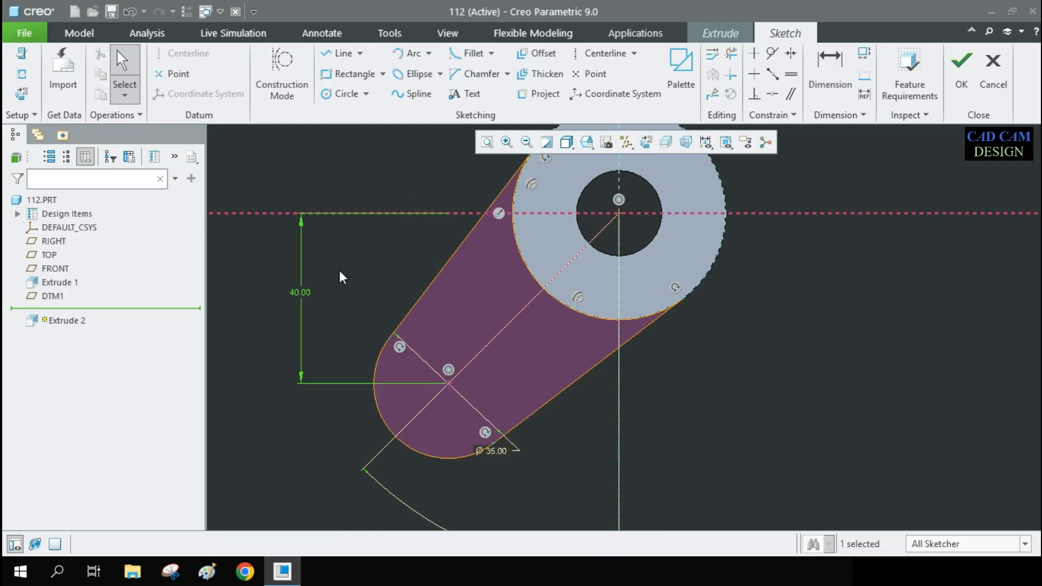
- Finish the sketch and extrude the angled arm 15 mm upward from the offset plane
{"action": "left_click", "coordinate": [961, 82]}
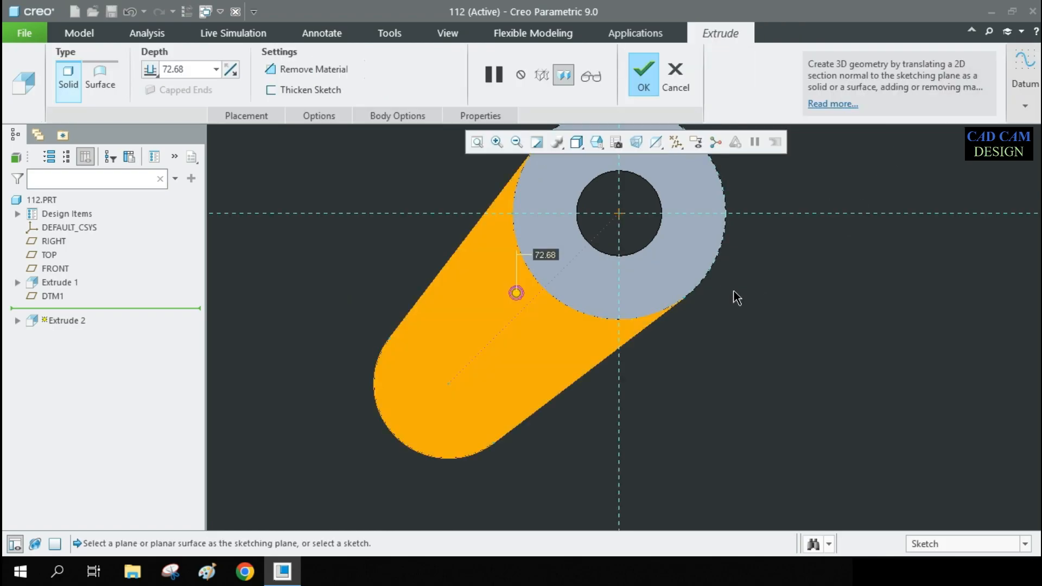
{"action": "left_click_drag", "start_coordinate": [512, 248], "coordinate": [530, 374]}
{"action": "left_click", "coordinate": [206, 73]}
{"action": "type", "text": "15"}
{"action": "key", "text": "Return"}
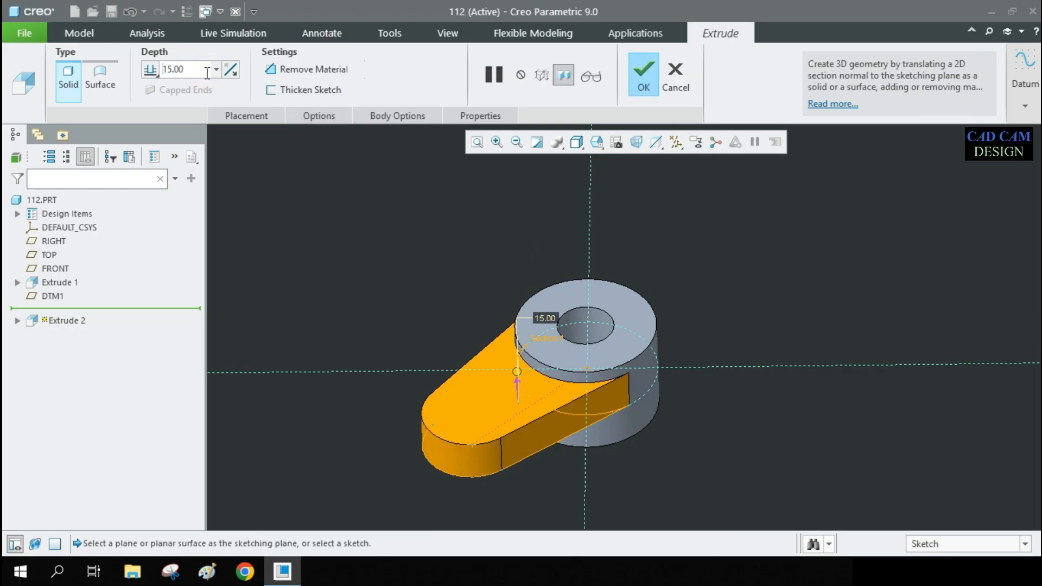
{"action": "scroll", "coordinate": [580, 193], "scroll_direction": "up", "scroll_amount": 3}
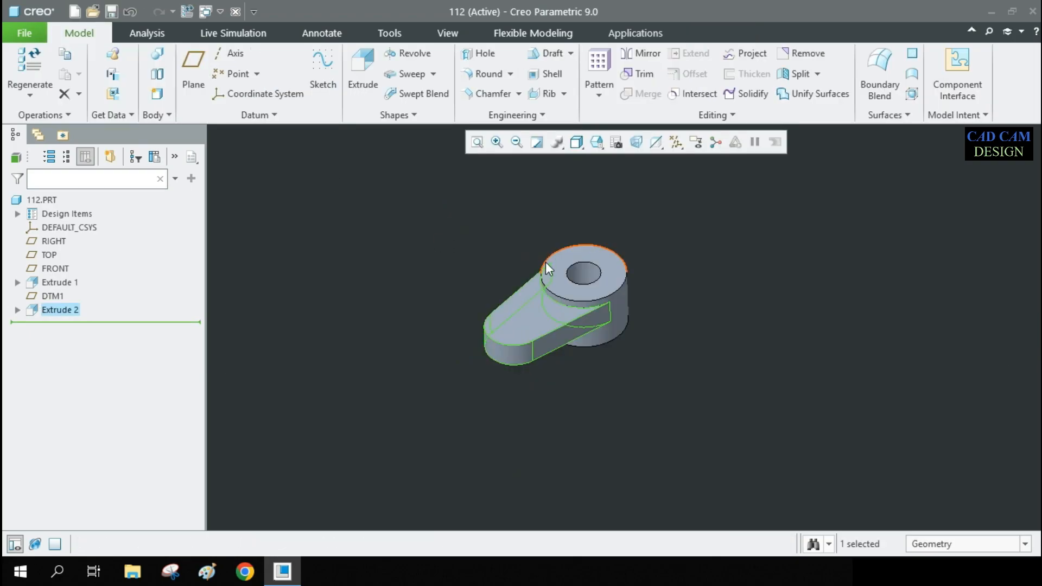
{"action": "left_click", "coordinate": [698, 297]}
- Start a new extrusion sketch on the cylinder's bottom face and orient the view straight onto the sketch plane
{"action": "mouse_move", "coordinate": [614, 301]}
{"action": "middle_mouse_down"}
{"action": "mouse_move", "coordinate": [612, 271]}
{"action": "mouse_move", "coordinate": [612, 305]}
{"action": "middle_mouse_up"}
{"action": "scroll", "coordinate": [560, 310], "scroll_direction": "down", "scroll_amount": 3}
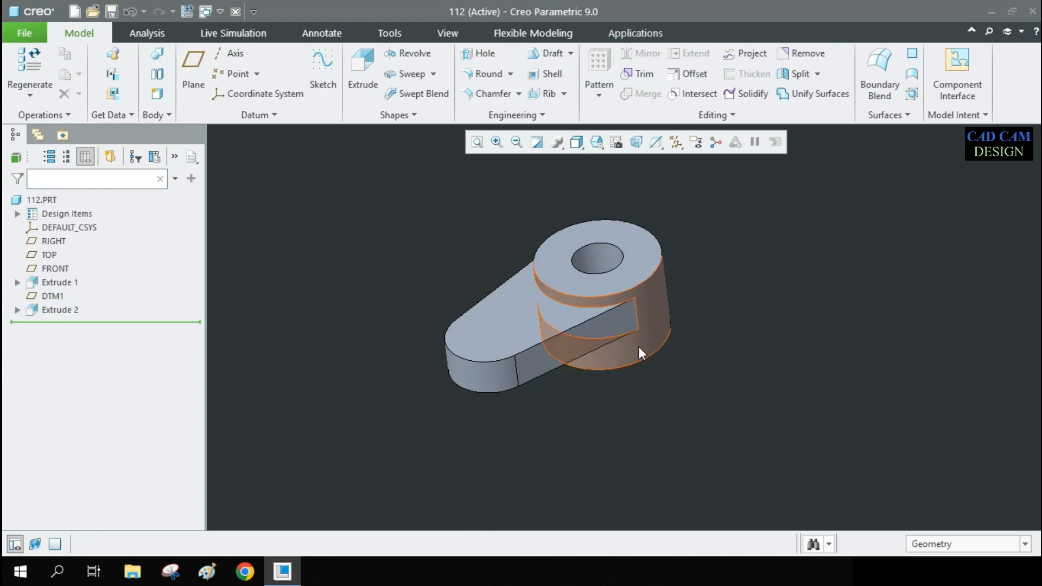
{"action": "middle_click_drag", "start_coordinate": [639, 347], "coordinate": [651, 358]}
{"action": "left_click", "coordinate": [362, 73]}
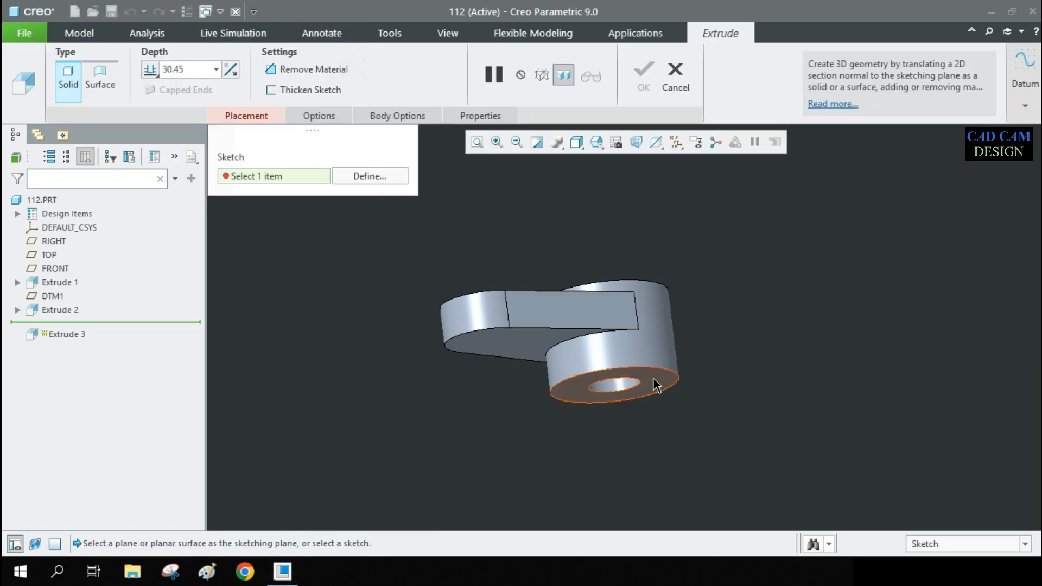
{"action": "left_click", "coordinate": [655, 386]}
{"action": "left_click", "coordinate": [647, 142]}
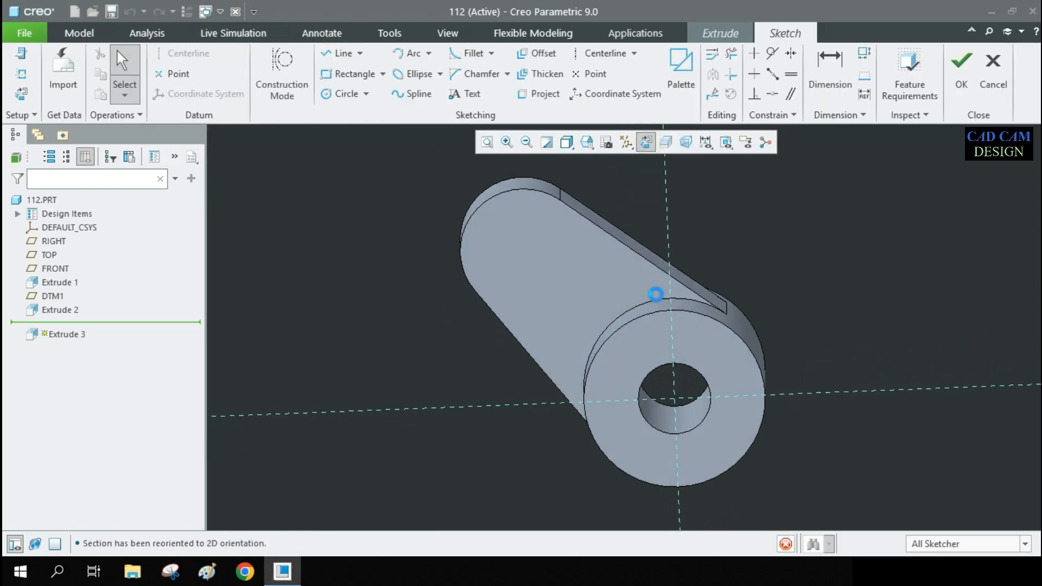
- Sketch a circle on the horizontal reference about 73 mm from the cylinder's centre and set its diameter to 30 mm
{"action": "left_click", "coordinate": [333, 94]}
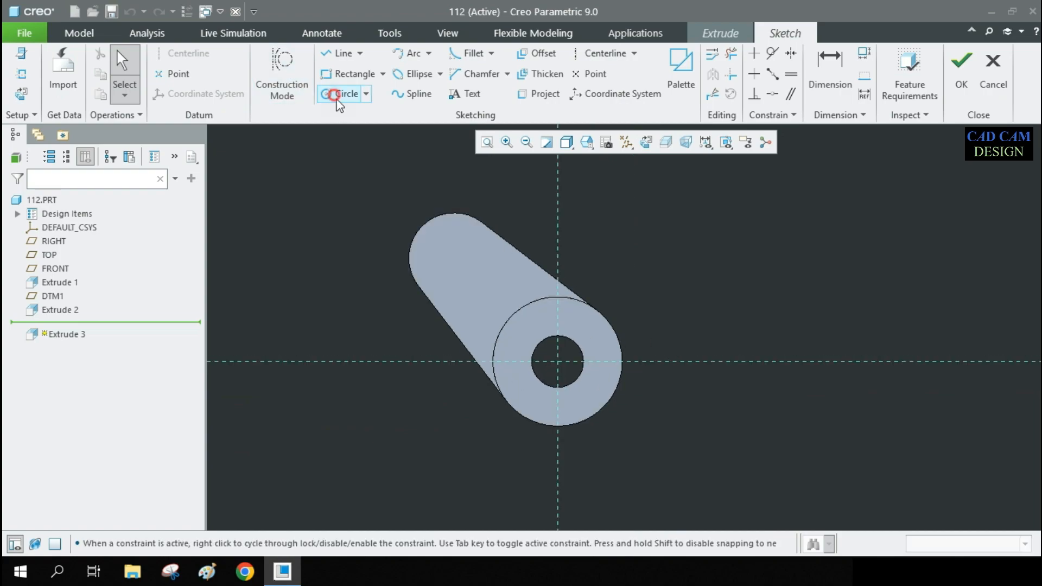
{"action": "left_click", "coordinate": [746, 361]}
{"action": "left_click", "coordinate": [746, 404]}
{"action": "middle_click", "coordinate": [852, 374]}
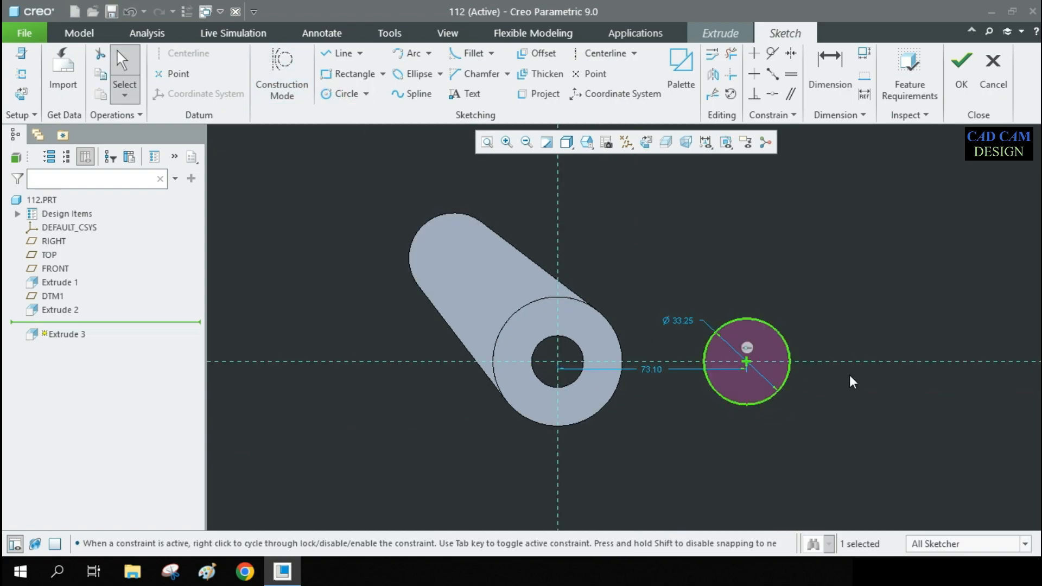
{"action": "double_click", "coordinate": [684, 321]}
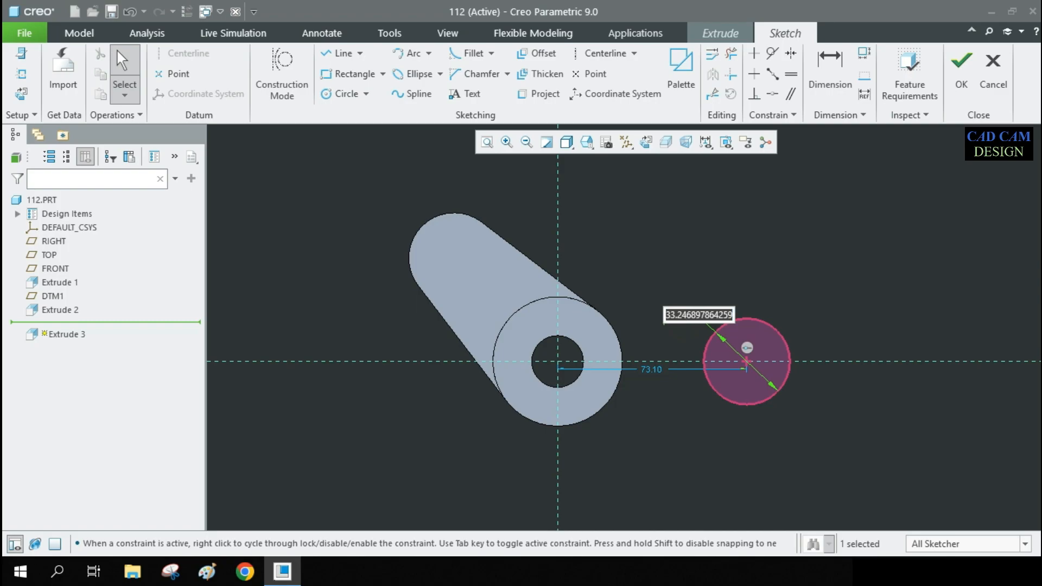
{"action": "type", "text": "30"}
{"action": "key", "text": "Return"}
- Draw two horizontal lines from the 30 mm circle's top and bottom points to the cylinder's outer edge
{"action": "left_click", "coordinate": [341, 52]}
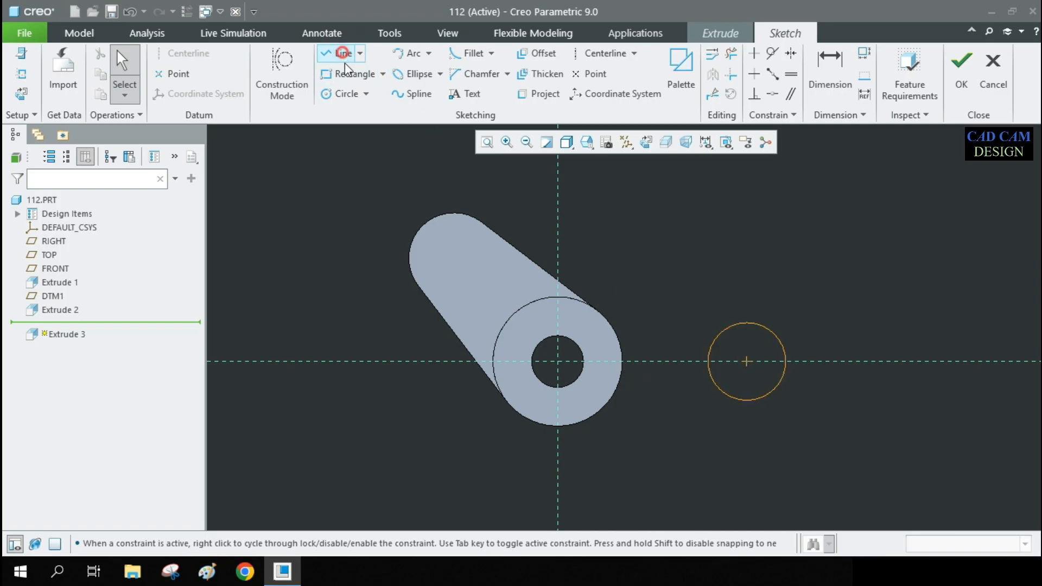
{"action": "scroll", "coordinate": [700, 347], "scroll_direction": "up", "scroll_amount": 3}
{"action": "left_click", "coordinate": [813, 296]}
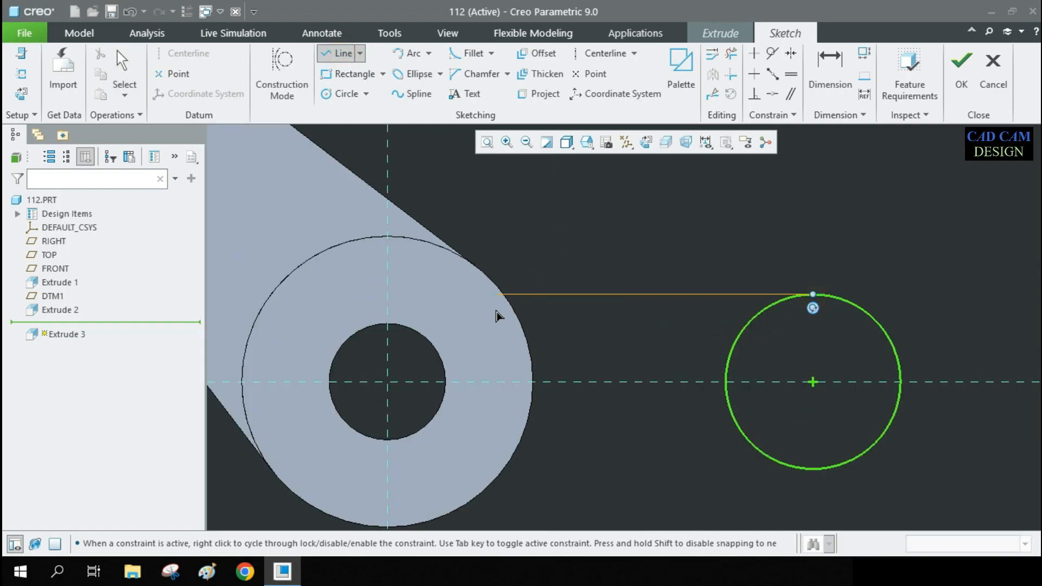
{"action": "left_click", "coordinate": [507, 296]}
{"action": "middle_click", "coordinate": [648, 293]}
{"action": "scroll", "coordinate": [648, 293], "scroll_direction": "down", "scroll_amount": 4}
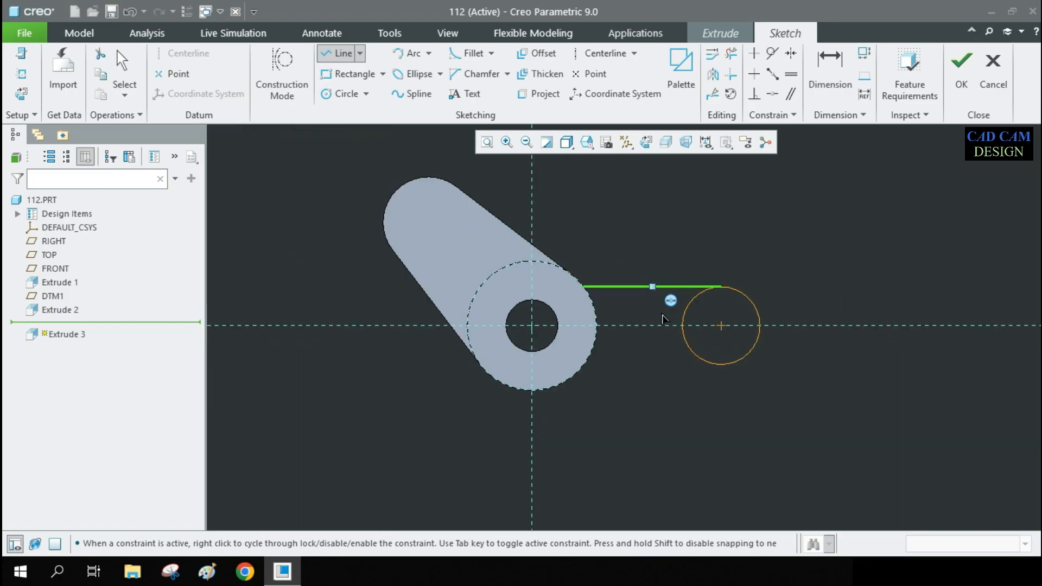
{"action": "scroll", "coordinate": [700, 358], "scroll_direction": "up", "scroll_amount": 2}
{"action": "left_click", "coordinate": [732, 364]}
{"action": "left_click", "coordinate": [528, 365]}
{"action": "middle_click", "coordinate": [610, 340]}
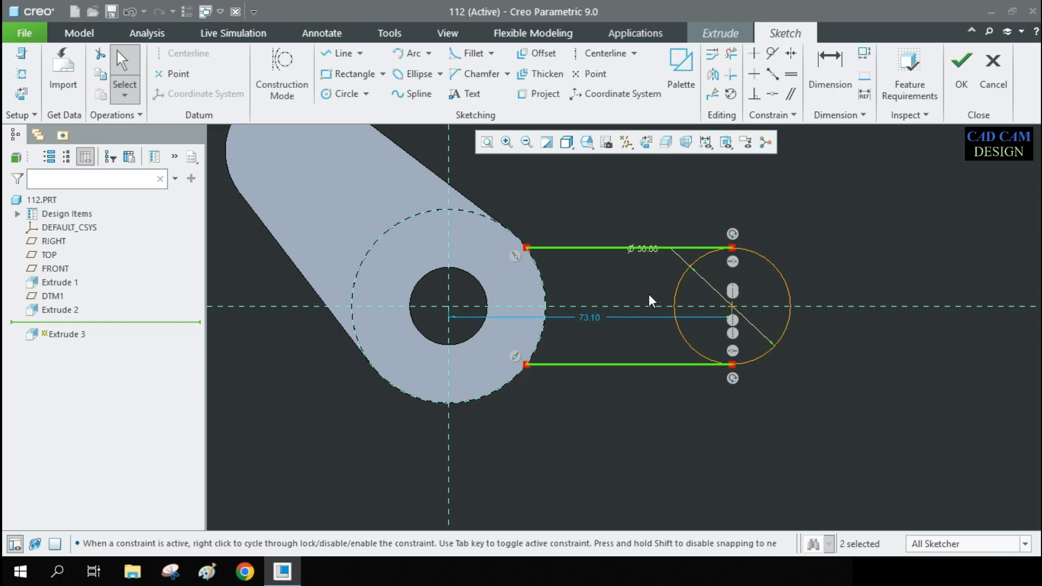
- Project both halves of the cylinder's outer circular edge into the sketch
{"action": "left_click", "coordinate": [542, 94]}
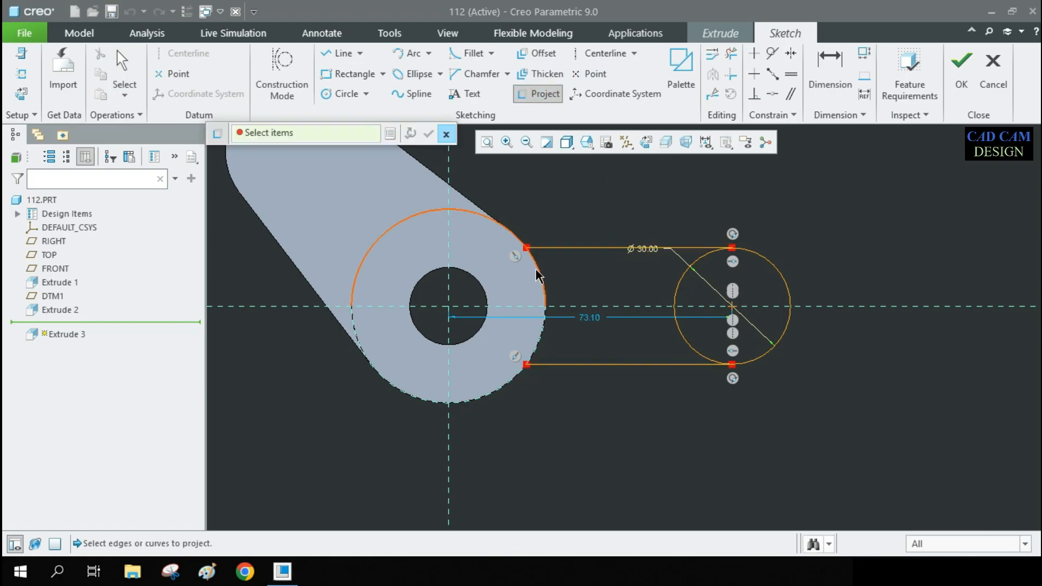
{"action": "left_click", "coordinate": [545, 319]}
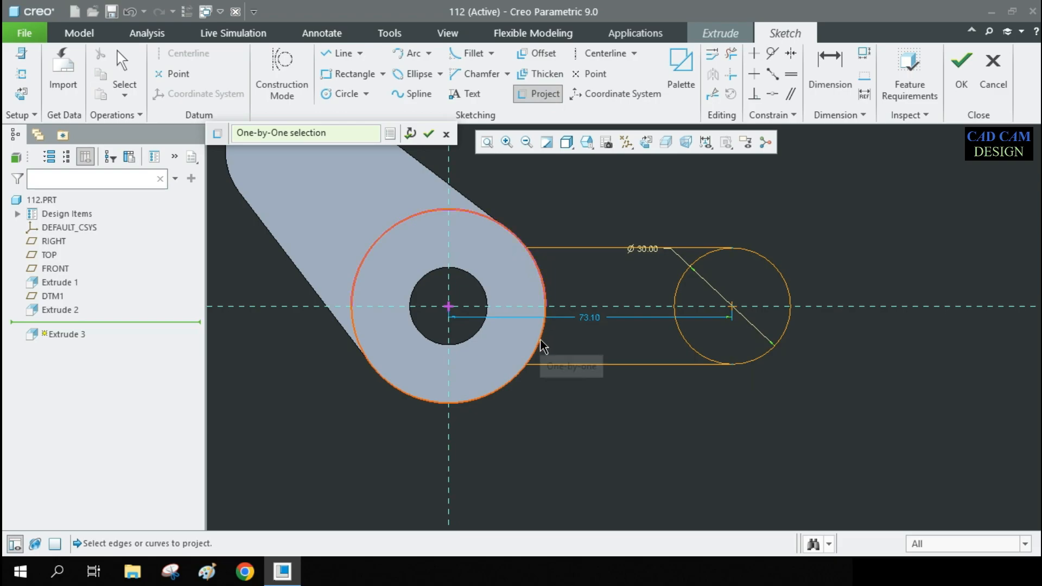
{"action": "left_click", "coordinate": [540, 340]}
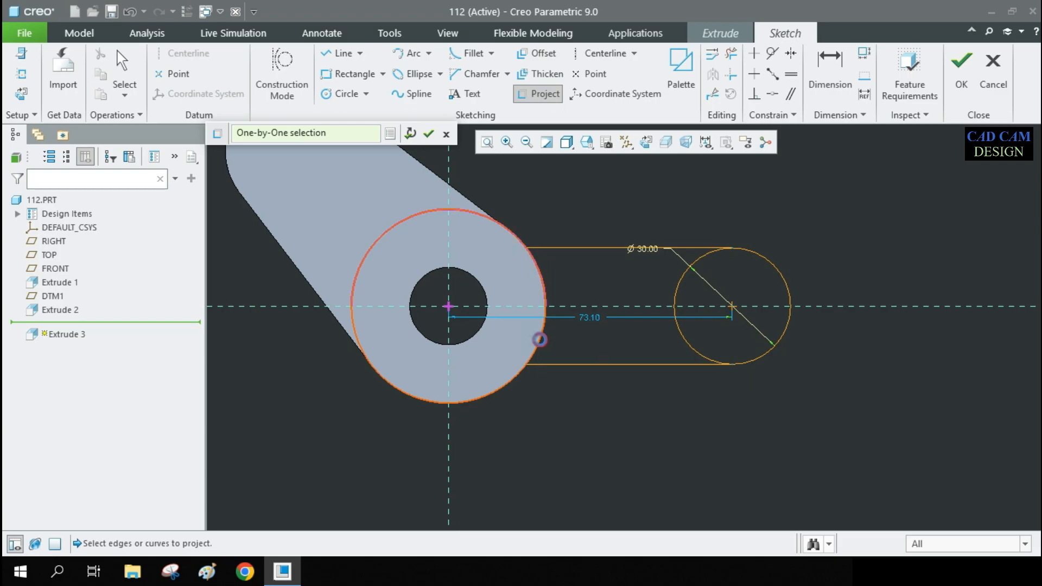
{"action": "middle_click", "coordinate": [579, 230]}
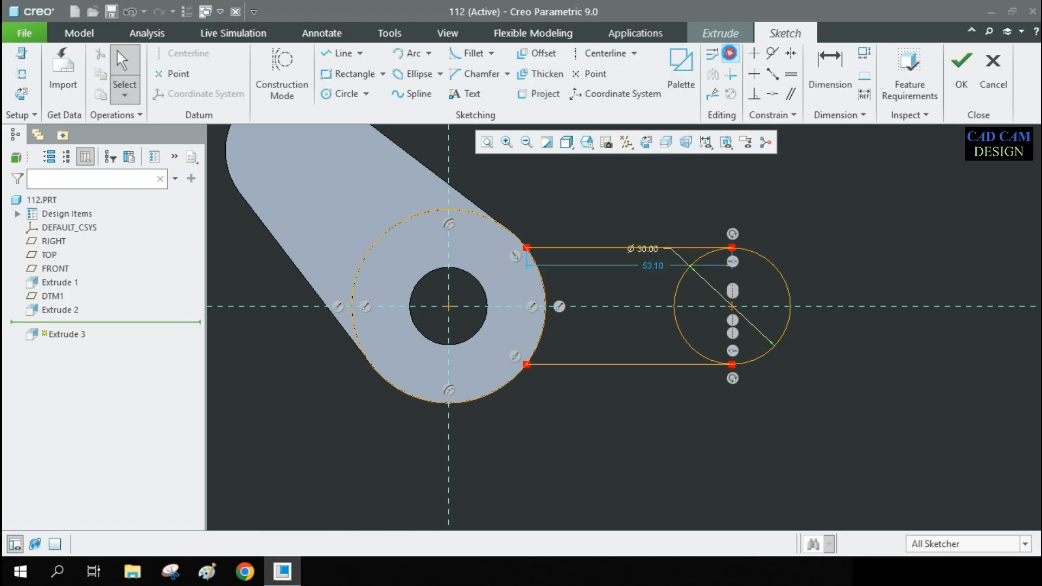
- Trim the projected circle outside the two horizontal lines and the inner half of the 30 mm circle to leave a closed arm profile
{"action": "left_click", "coordinate": [731, 55]}
{"action": "left_click_drag", "start_coordinate": [388, 330], "coordinate": [438, 411]}
{"action": "left_click", "coordinate": [479, 394]}
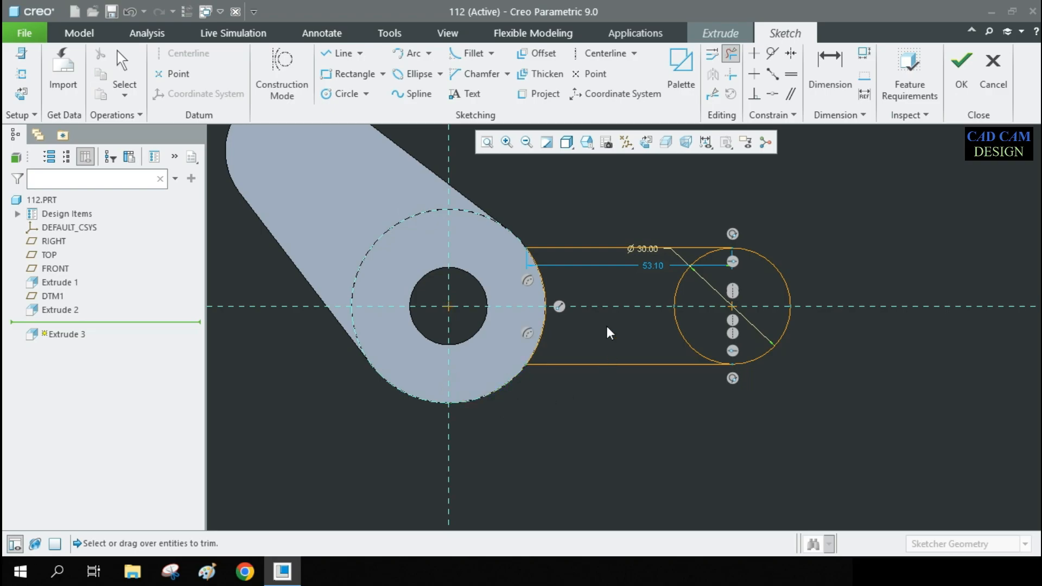
{"action": "left_click_drag", "start_coordinate": [664, 274], "coordinate": [673, 318]}
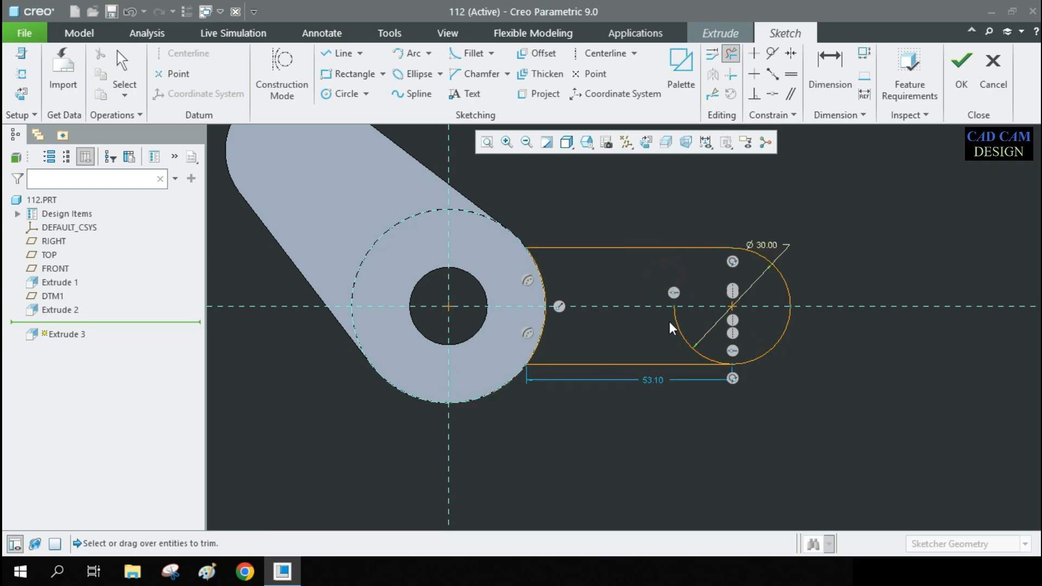
{"action": "left_click", "coordinate": [684, 322]}
{"action": "middle_click", "coordinate": [722, 294]}
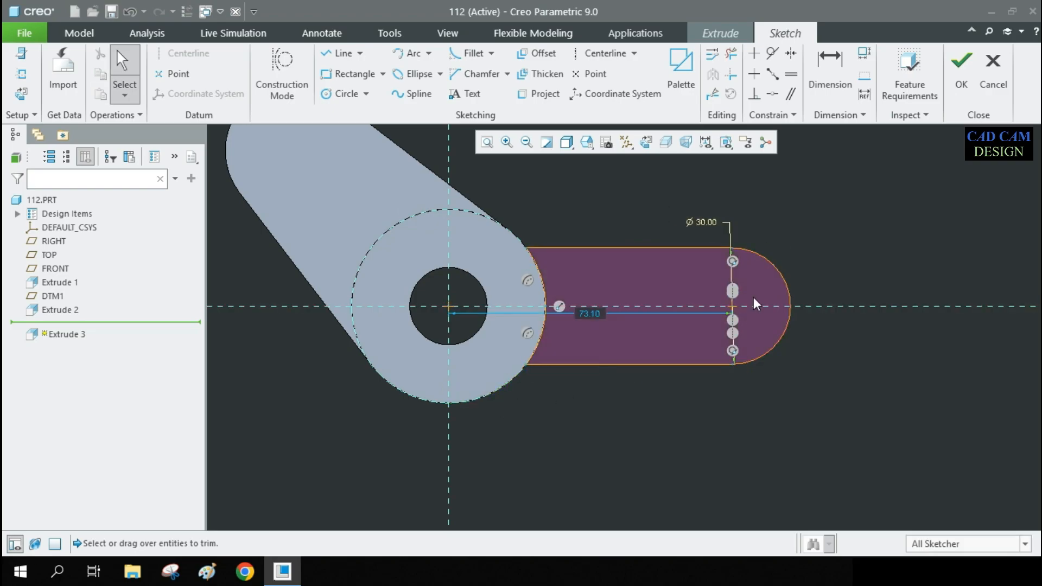
- Set the horizontal arm's end arc diameter to 35 mm and its centre distance from the vertical reference to 60 mm
{"action": "left_click", "coordinate": [708, 222]}
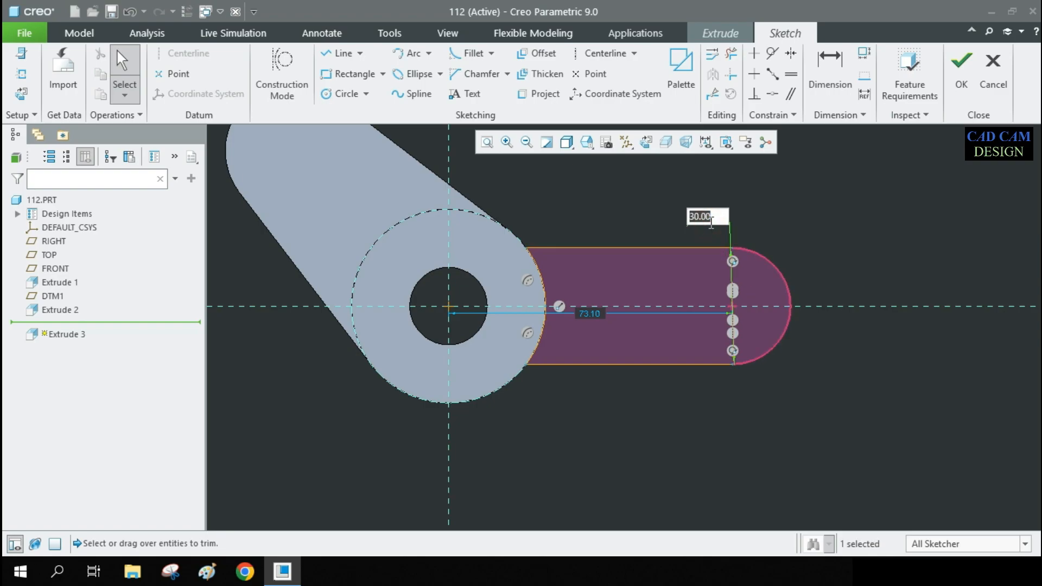
{"action": "type", "text": "35"}
{"action": "key", "text": "Return"}
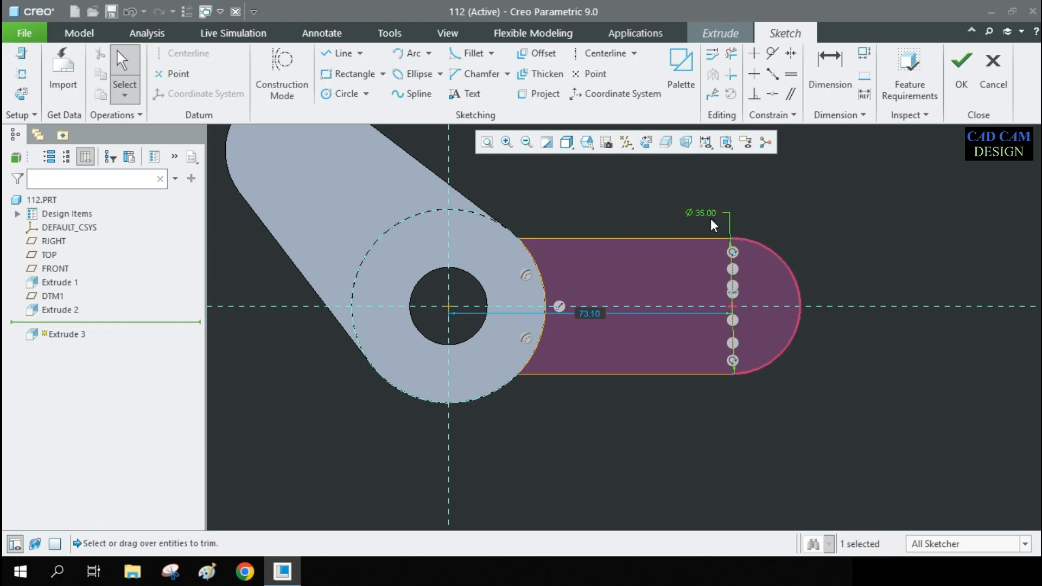
{"action": "double_click", "coordinate": [591, 313]}
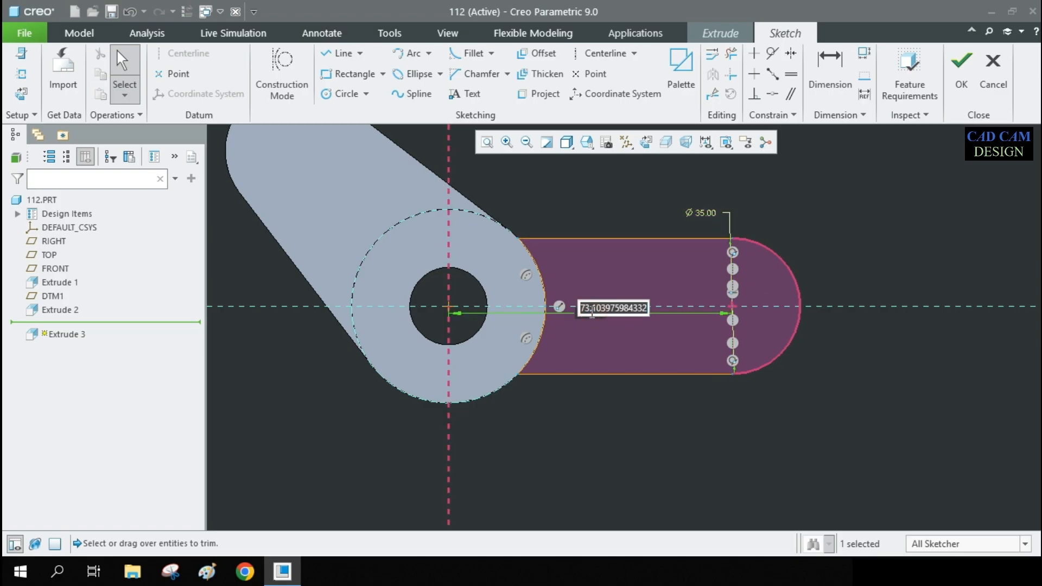
{"action": "type", "text": "60"}
{"action": "key", "text": "Return"}
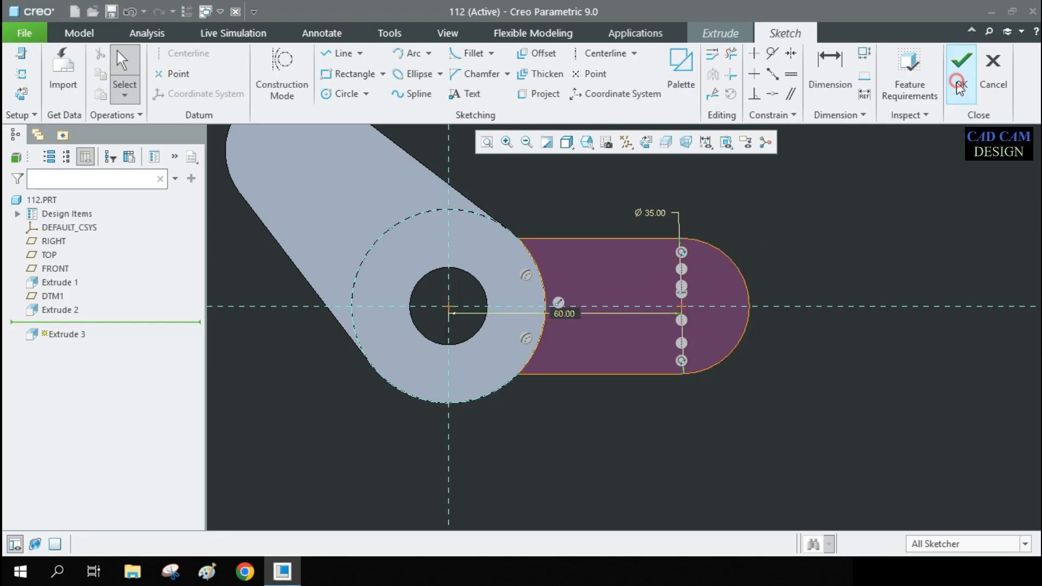
- Finish the sketch and extrude the horizontal arm 15 mm from the bottom face, up alongside the cylinder
{"action": "left_click", "coordinate": [960, 68]}
{"action": "middle_click_drag", "start_coordinate": [754, 283], "coordinate": [752, 296]}
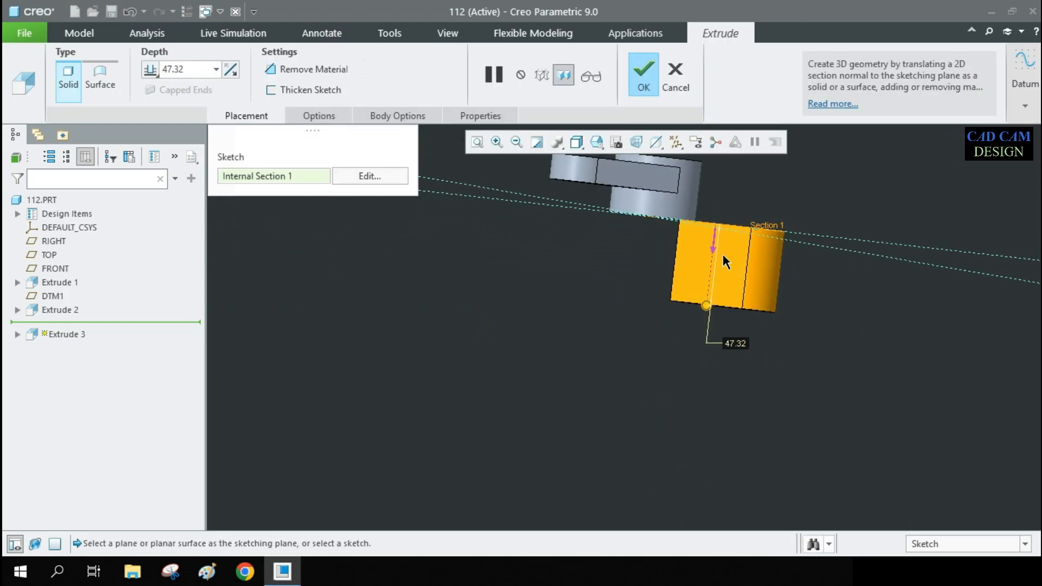
{"action": "left_click_drag", "start_coordinate": [707, 305], "coordinate": [719, 200]}
{"action": "double_click", "coordinate": [196, 70]}
{"action": "type", "text": "15"}
{"action": "key", "text": "Return"}
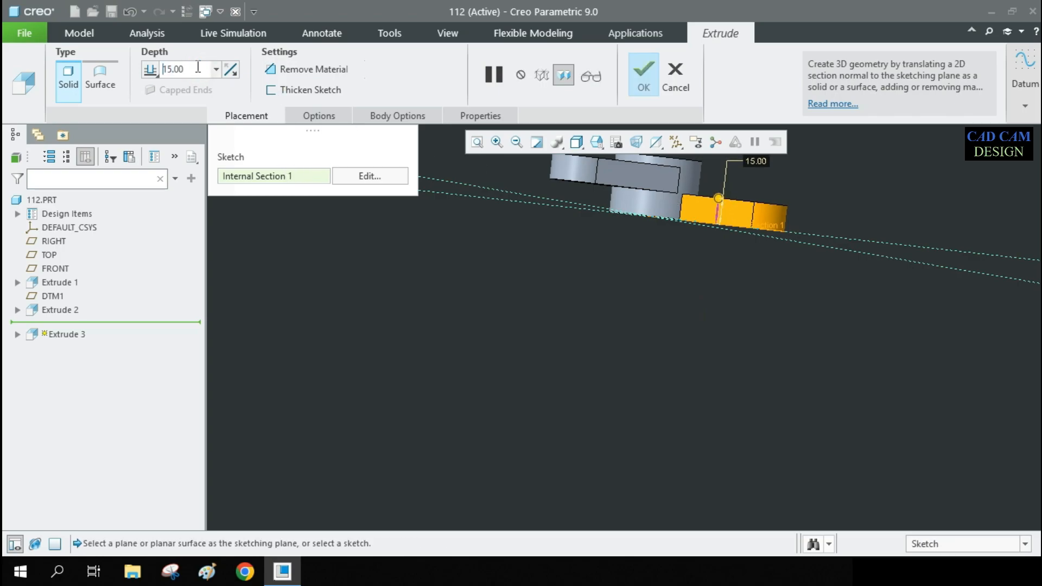
{"action": "scroll", "coordinate": [426, 289], "scroll_direction": "down", "scroll_amount": 3}
{"action": "scroll", "coordinate": [545, 248], "scroll_direction": "up", "scroll_amount": 5}
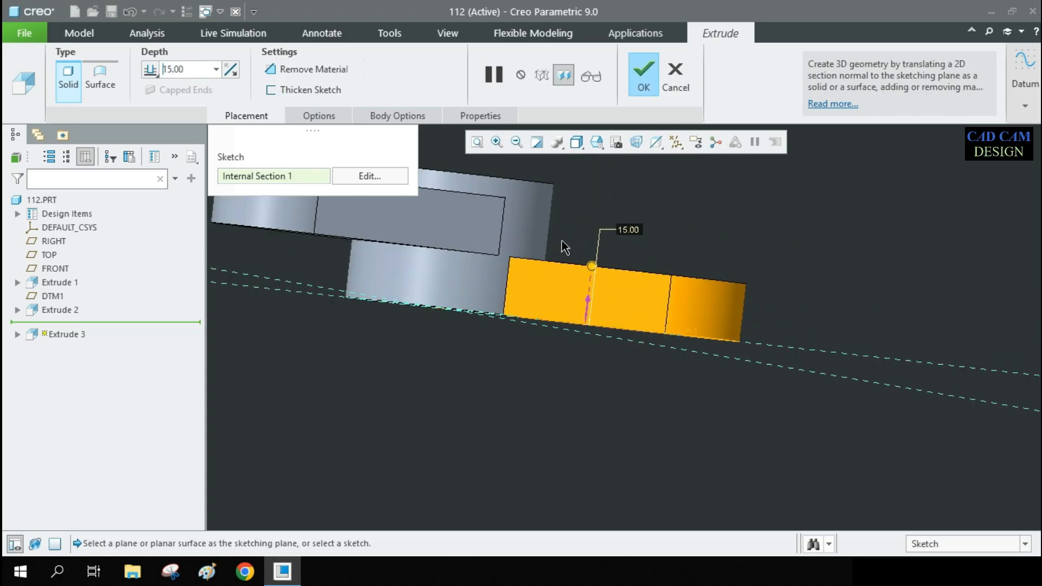
{"action": "scroll", "coordinate": [564, 248], "scroll_direction": "down", "scroll_amount": 3}
{"action": "middle_click", "coordinate": [620, 413]}
{"action": "scroll", "coordinate": [614, 349], "scroll_direction": "down", "scroll_amount": 2}
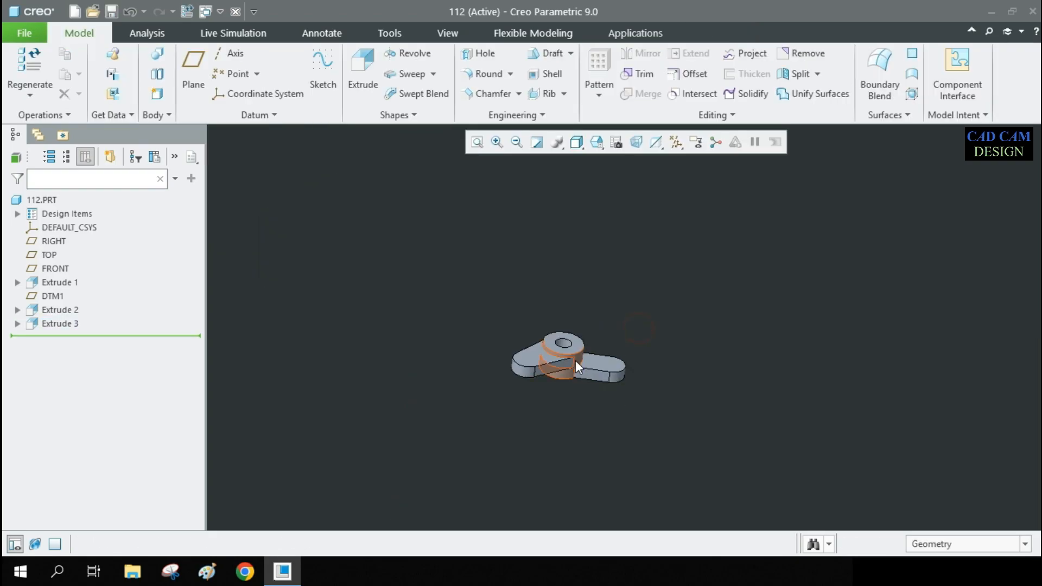
{"action": "scroll", "coordinate": [587, 362], "scroll_direction": "up", "scroll_amount": 5}
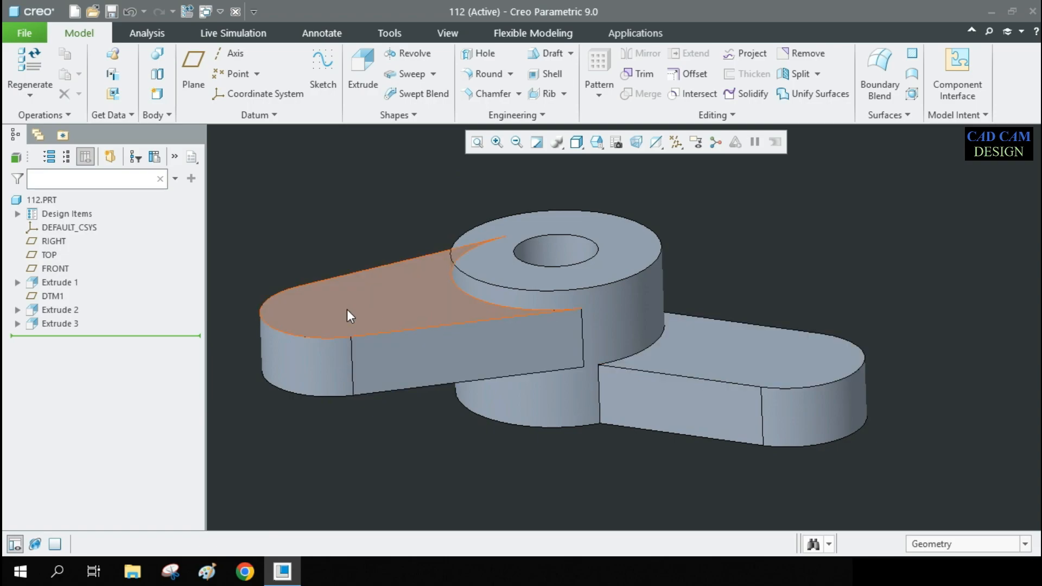
{"action": "middle_click_drag", "start_coordinate": [471, 276], "coordinate": [548, 255]}
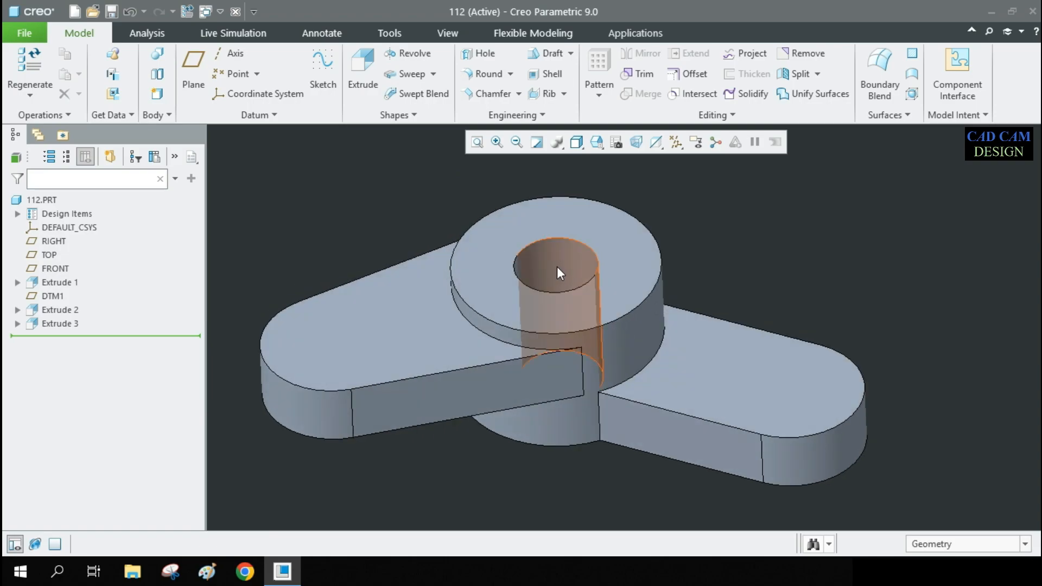
{"action": "left_click", "coordinate": [522, 281]}
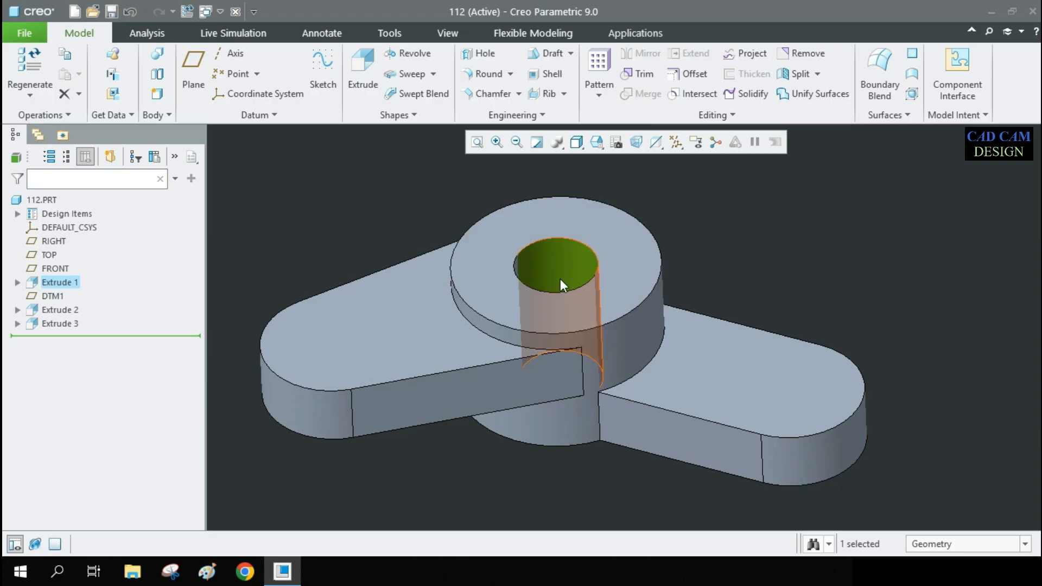
{"action": "left_click", "coordinate": [878, 275]}
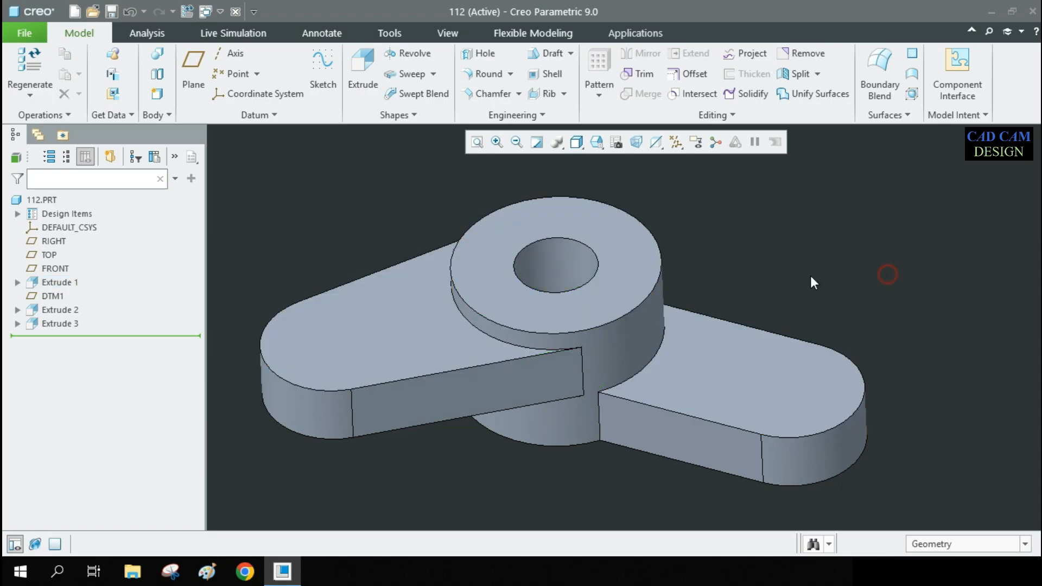
- Start an extrusion on the angled arm's top face and sketch a 25 mm diameter circle concentric with the arm's rounded end
{"action": "left_click", "coordinate": [372, 78]}
{"action": "left_click", "coordinate": [367, 312]}
{"action": "left_click", "coordinate": [646, 143]}
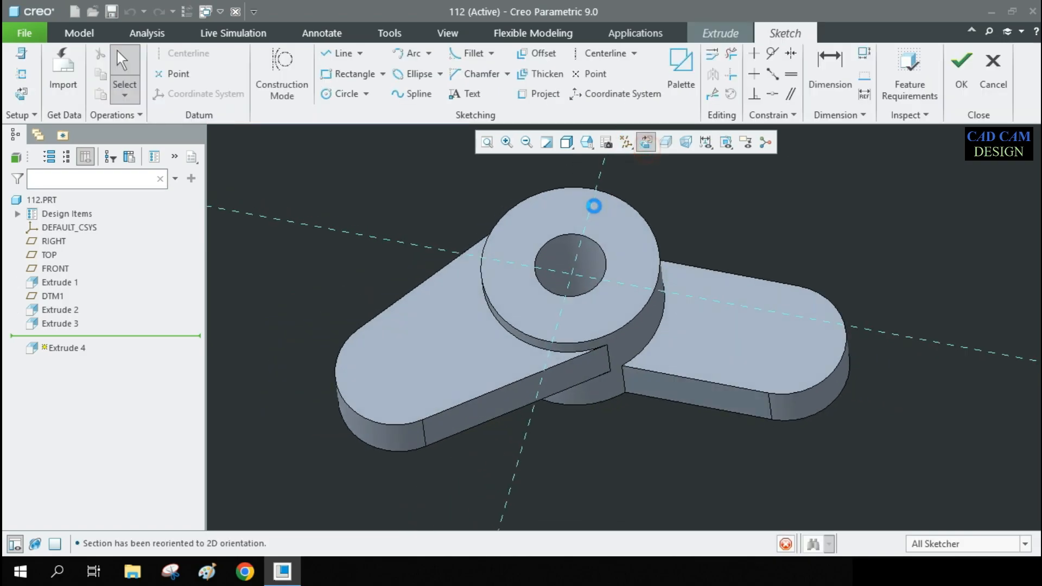
{"action": "scroll", "coordinate": [503, 379], "scroll_direction": "up", "scroll_amount": 5}
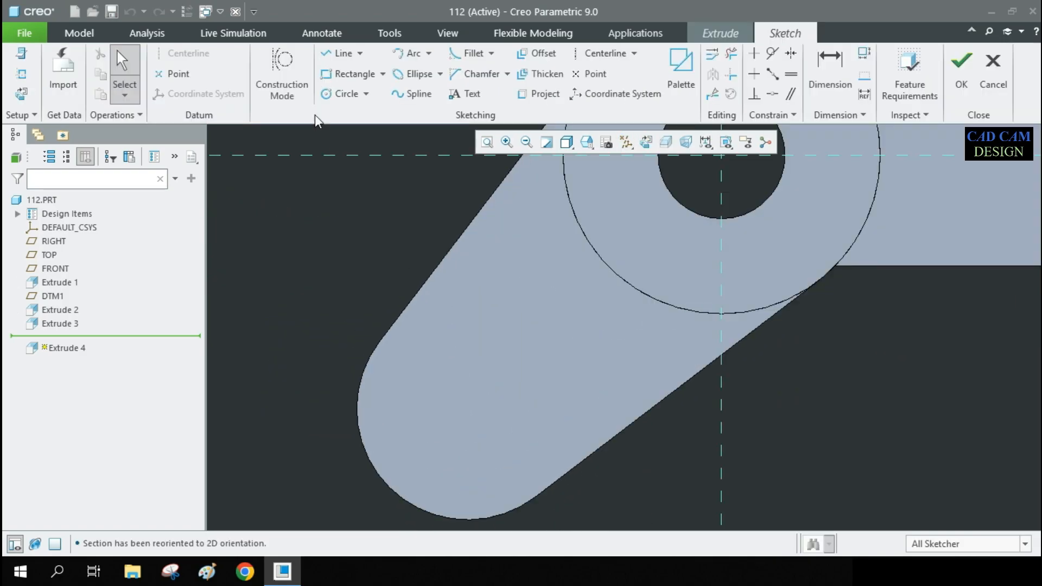
{"action": "left_click", "coordinate": [341, 93]}
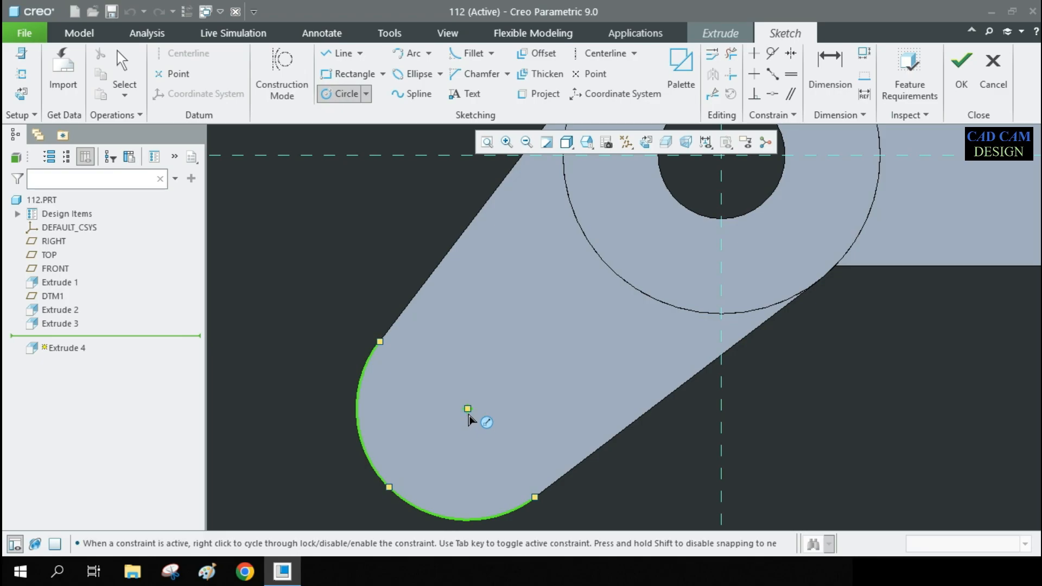
{"action": "left_click", "coordinate": [499, 482]}
{"action": "middle_click", "coordinate": [566, 459]}
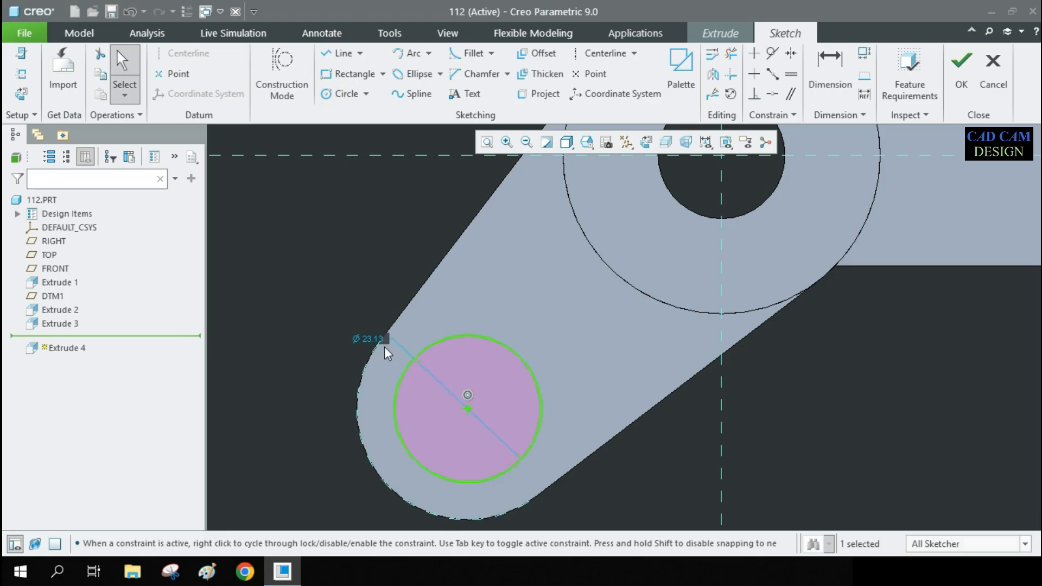
{"action": "double_click", "coordinate": [369, 339]}
{"action": "type", "text": "25"}
{"action": "key", "text": "Return"}
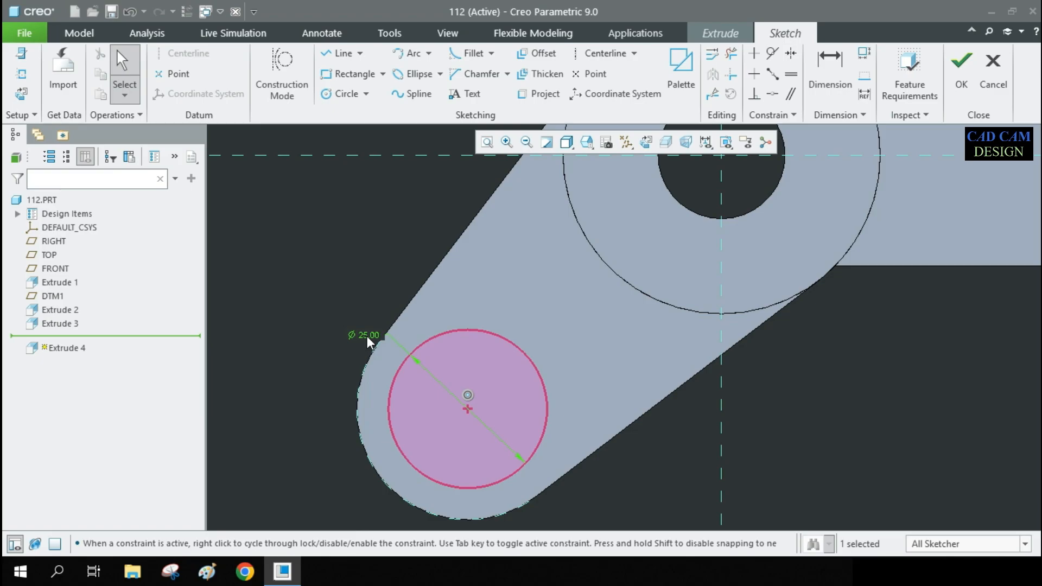
- Finish the sketch and extrude the circle 5 mm upward as a boss on the angled arm
{"action": "left_click", "coordinate": [961, 70]}
{"action": "middle_click_drag", "start_coordinate": [669, 325], "coordinate": [707, 326]}
{"action": "scroll", "coordinate": [696, 332], "scroll_direction": "down", "scroll_amount": 6}
{"action": "scroll", "coordinate": [707, 325], "scroll_direction": "up", "scroll_amount": 4}
{"action": "double_click", "coordinate": [198, 67]}
{"action": "type", "text": "5"}
{"action": "key", "text": "Return"}
{"action": "mouse_move", "coordinate": [581, 292]}
{"action": "middle_mouse_down"}
{"action": "mouse_move", "coordinate": [562, 264]}
{"action": "mouse_move", "coordinate": [568, 279]}
{"action": "middle_mouse_up"}
{"action": "middle_click", "coordinate": [604, 279]}
{"action": "scroll", "coordinate": [651, 309], "scroll_direction": "down", "scroll_amount": 4}
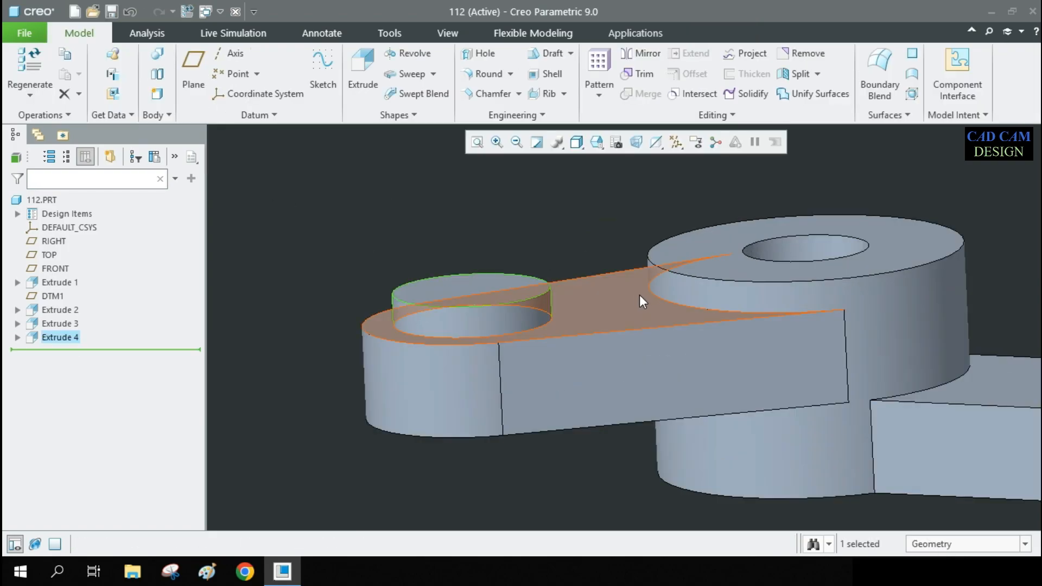
- Start an extrusion on the horizontal arm's top face and sketch a circle about 20.5 mm in diameter, concentric with the arm's rounded end
{"action": "scroll", "coordinate": [624, 281], "scroll_direction": "up", "scroll_amount": 8}
{"action": "scroll", "coordinate": [499, 256], "scroll_direction": "down", "scroll_amount": 4}
{"action": "mouse_move", "coordinate": [596, 315]}
{"action": "middle_mouse_down"}
{"action": "mouse_move", "coordinate": [592, 298]}
{"action": "mouse_move", "coordinate": [653, 323]}
{"action": "middle_mouse_up"}
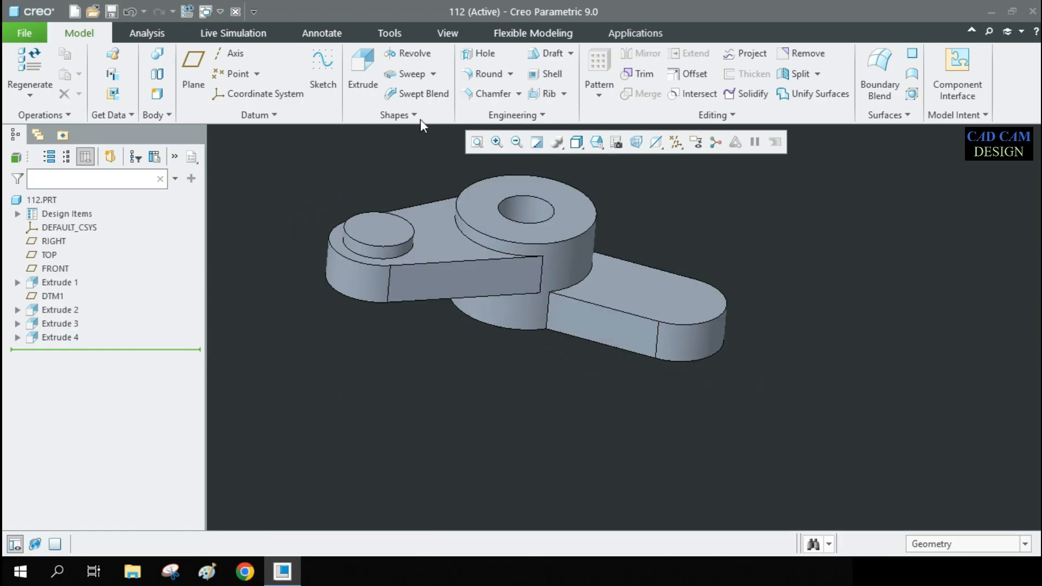
{"action": "left_click", "coordinate": [363, 68]}
{"action": "left_click", "coordinate": [653, 305]}
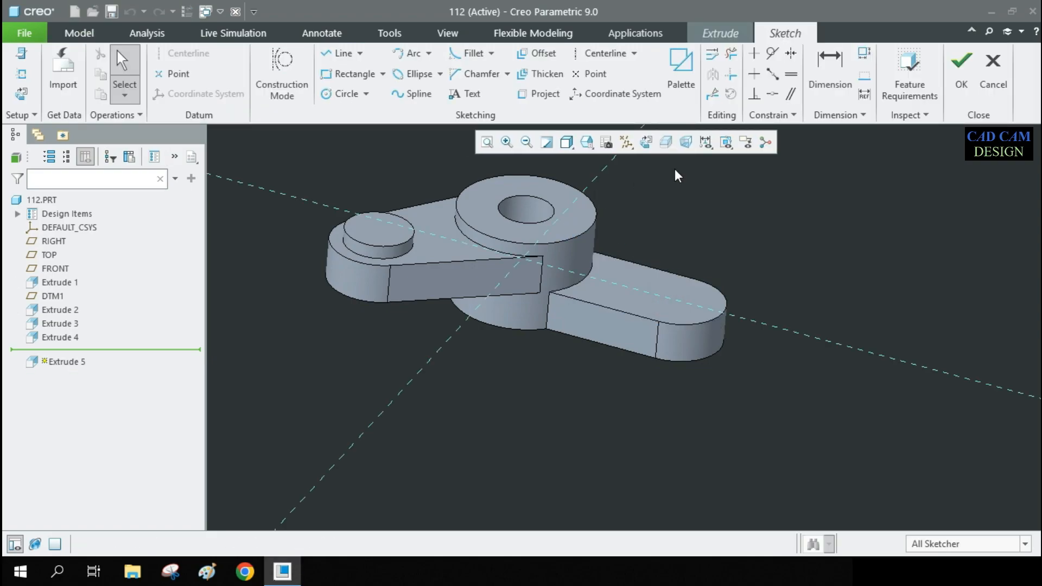
{"action": "left_click", "coordinate": [646, 144]}
{"action": "left_click", "coordinate": [339, 93]}
{"action": "scroll", "coordinate": [777, 285], "scroll_direction": "down", "scroll_amount": 4}
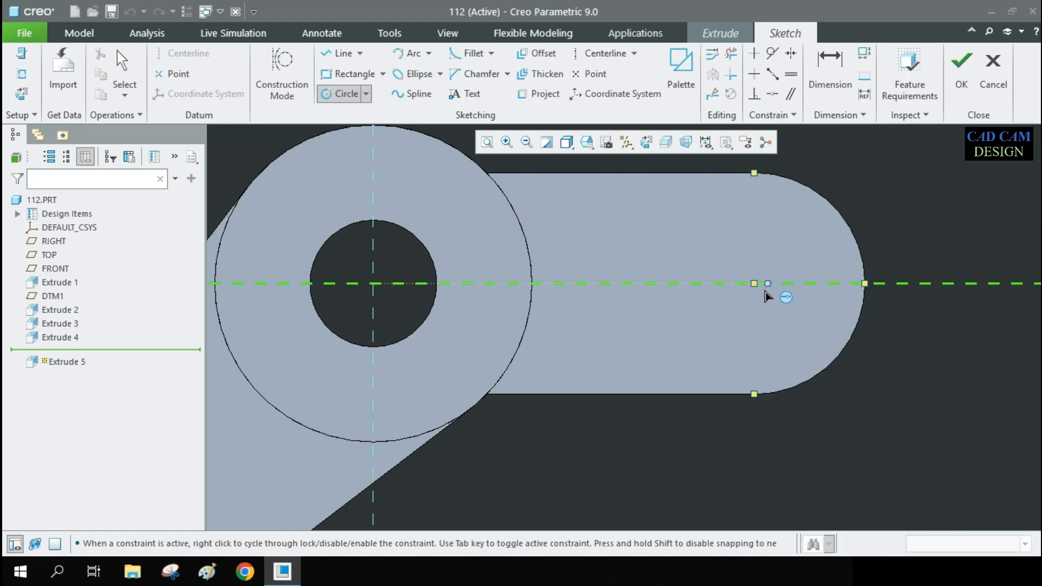
{"action": "left_click", "coordinate": [755, 286]}
{"action": "left_click", "coordinate": [791, 230]}
{"action": "middle_click", "coordinate": [783, 244]}
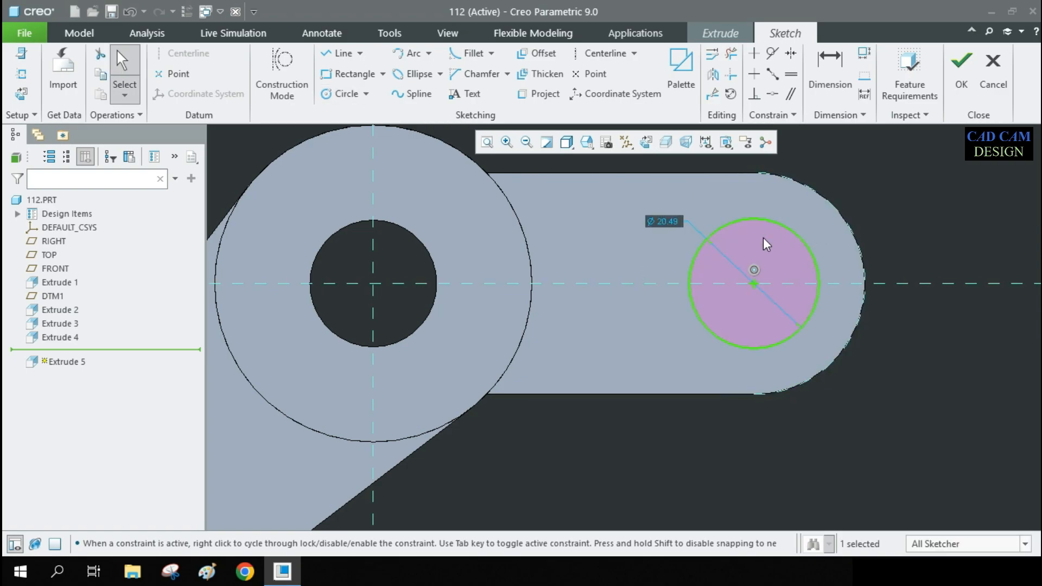
- Set the circle's diameter to 20 mm
{"action": "double_click", "coordinate": [676, 222]}
{"action": "type", "text": "20"}
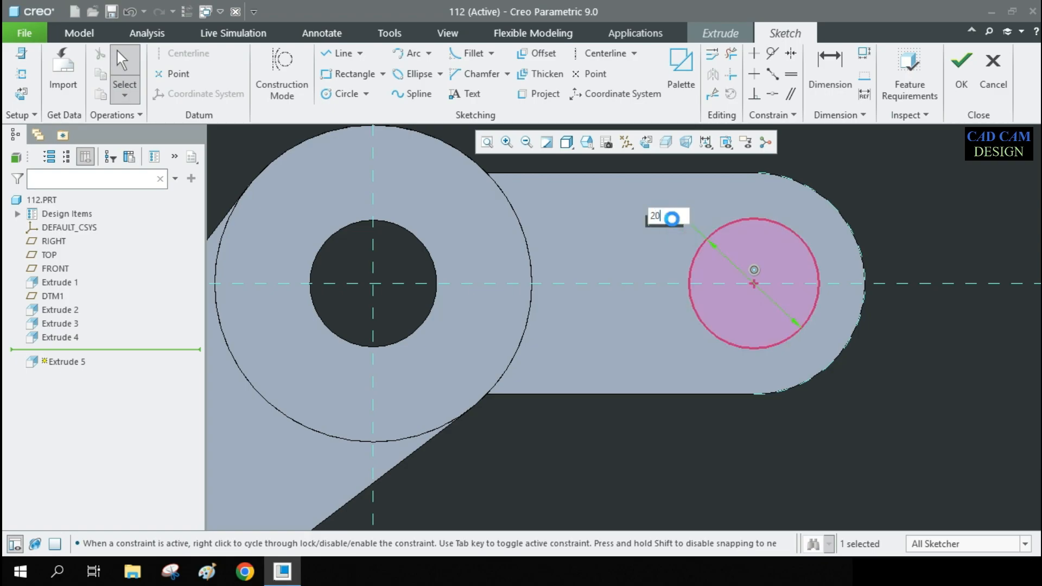
{"action": "key", "text": "Return"}
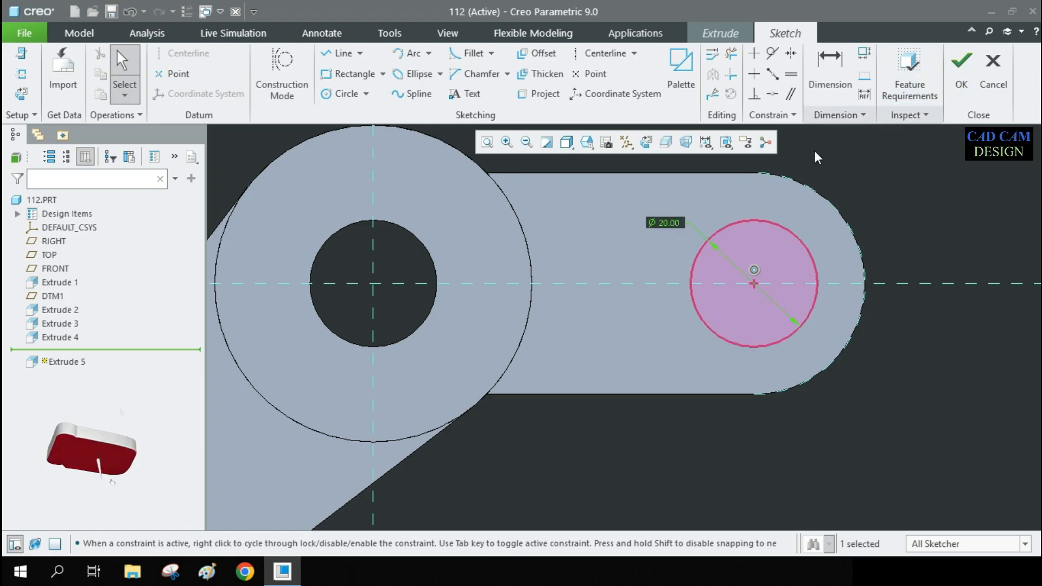
- Set the diameter of the circle on the horizontal arm to 25 mm
{"action": "double_click", "coordinate": [666, 222]}
{"action": "type", "text": "25"}
{"action": "key", "text": "Return"}
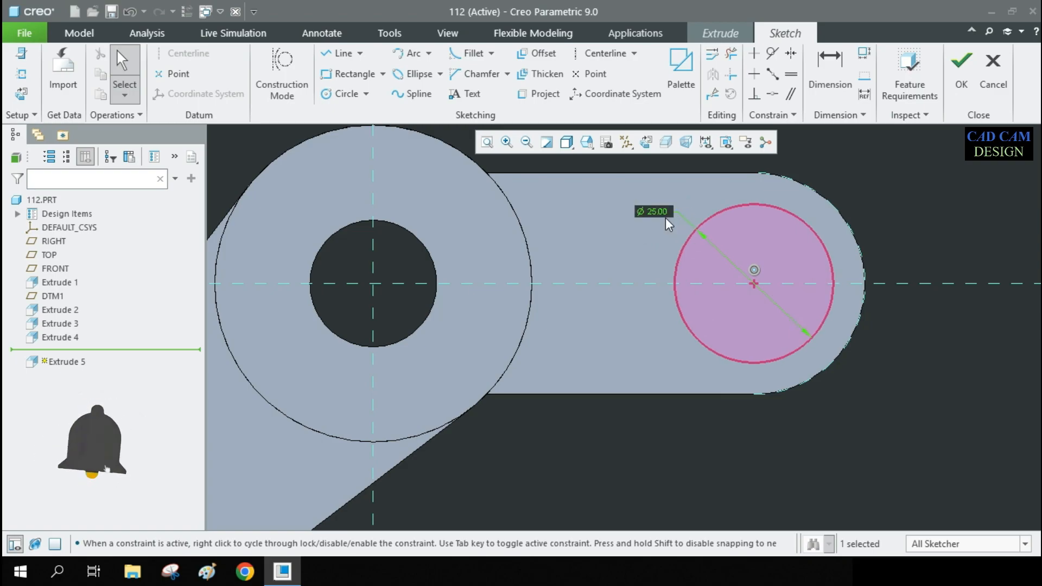
- Finish the sketch and extrude the circle 25 mm upward as a boss on the horizontal arm
{"action": "left_click", "coordinate": [964, 84]}
{"action": "mouse_move", "coordinate": [858, 225]}
{"action": "middle_mouse_down"}
{"action": "mouse_move", "coordinate": [857, 204]}
{"action": "mouse_move", "coordinate": [829, 198]}
{"action": "middle_mouse_up"}
{"action": "middle_click", "coordinate": [829, 197]}
{"action": "scroll", "coordinate": [683, 262], "scroll_direction": "up", "scroll_amount": 5}
{"action": "middle_click_drag", "start_coordinate": [693, 251], "coordinate": [691, 214]}
{"action": "scroll", "coordinate": [705, 261], "scroll_direction": "down", "scroll_amount": 5}
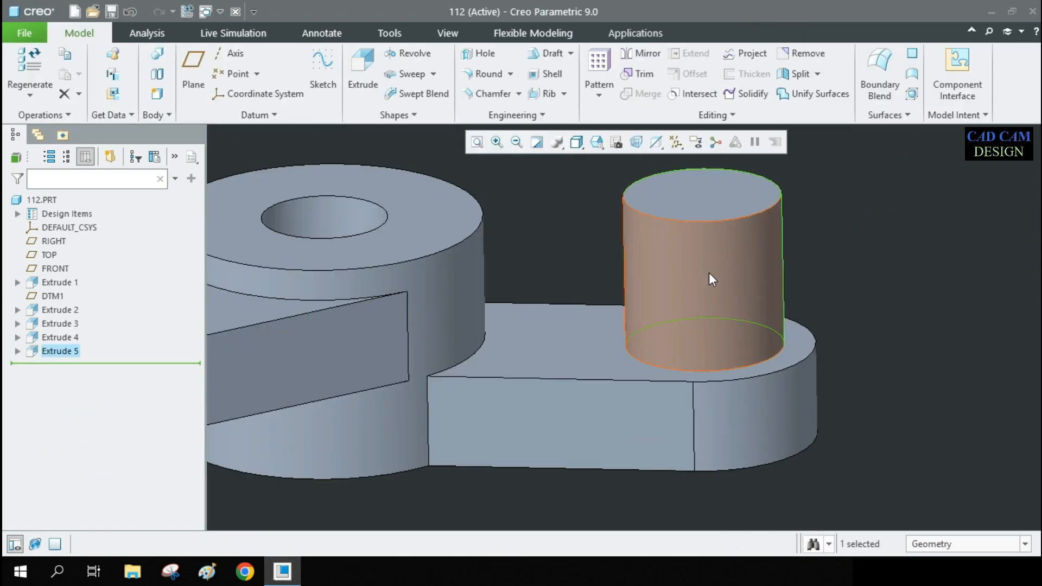
- Set the height of the horizontal arm's boss to 5 mm and regenerate the part
{"action": "left_click", "coordinate": [709, 274]}
{"action": "left_click", "coordinate": [808, 271]}
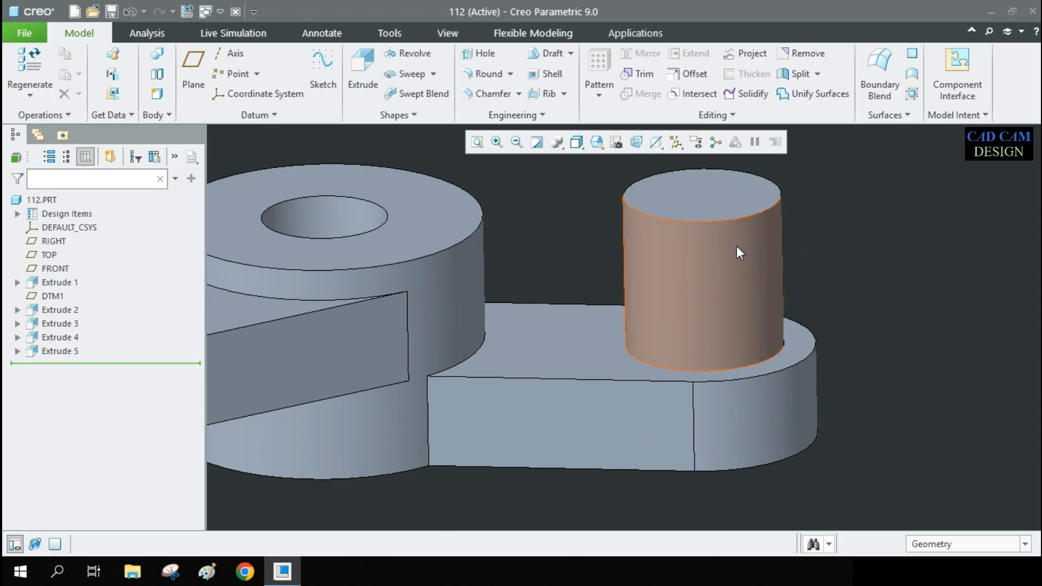
{"action": "left_click", "coordinate": [722, 258]}
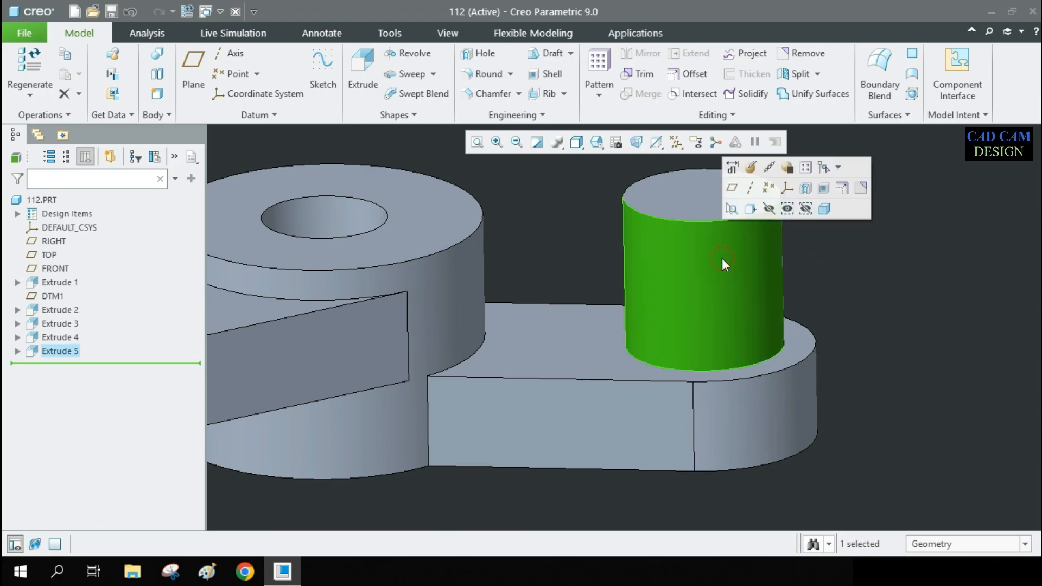
{"action": "left_click", "coordinate": [732, 168]}
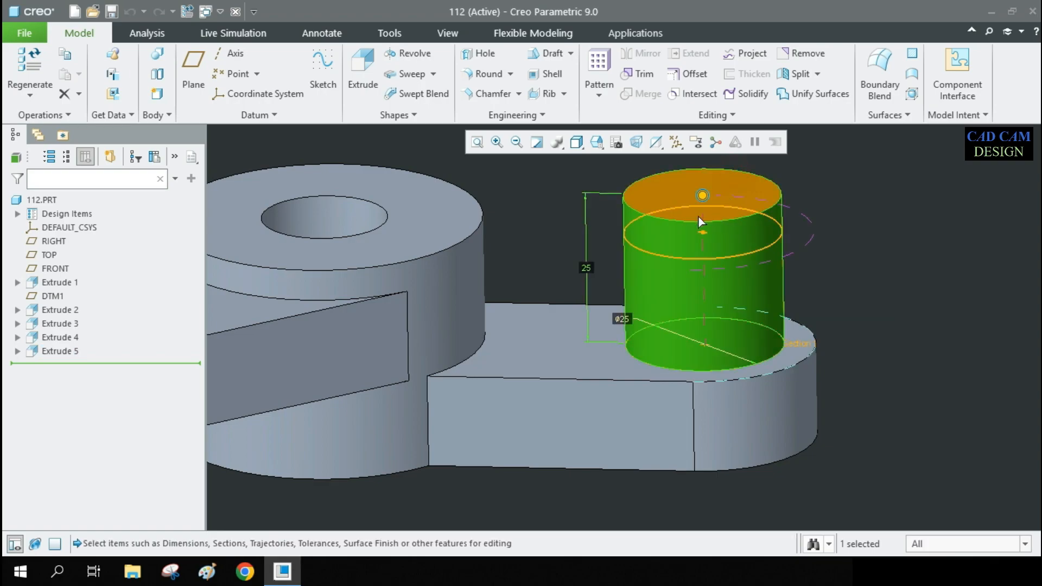
{"action": "double_click", "coordinate": [590, 268]}
{"action": "type", "text": "5"}
{"action": "key", "text": "Return"}
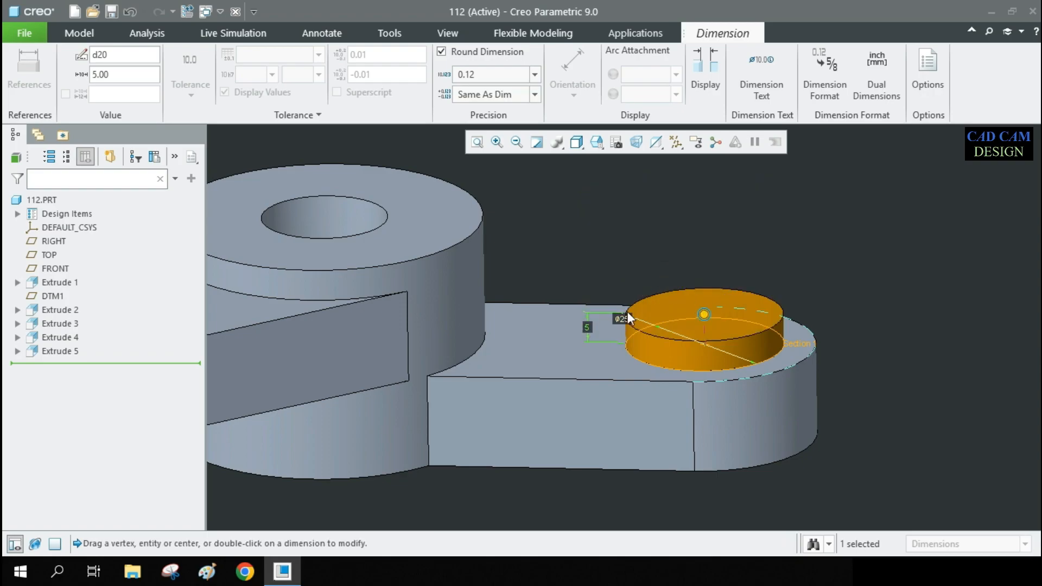
{"action": "left_click", "coordinate": [826, 207]}
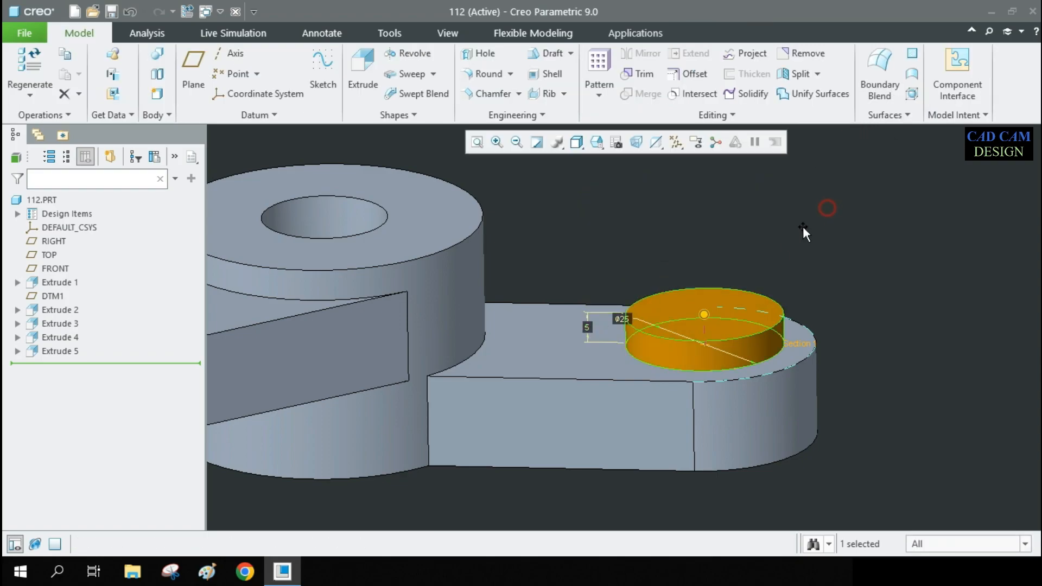
{"action": "scroll", "coordinate": [775, 262], "scroll_direction": "down", "scroll_amount": 5}
{"action": "left_click", "coordinate": [623, 415]}
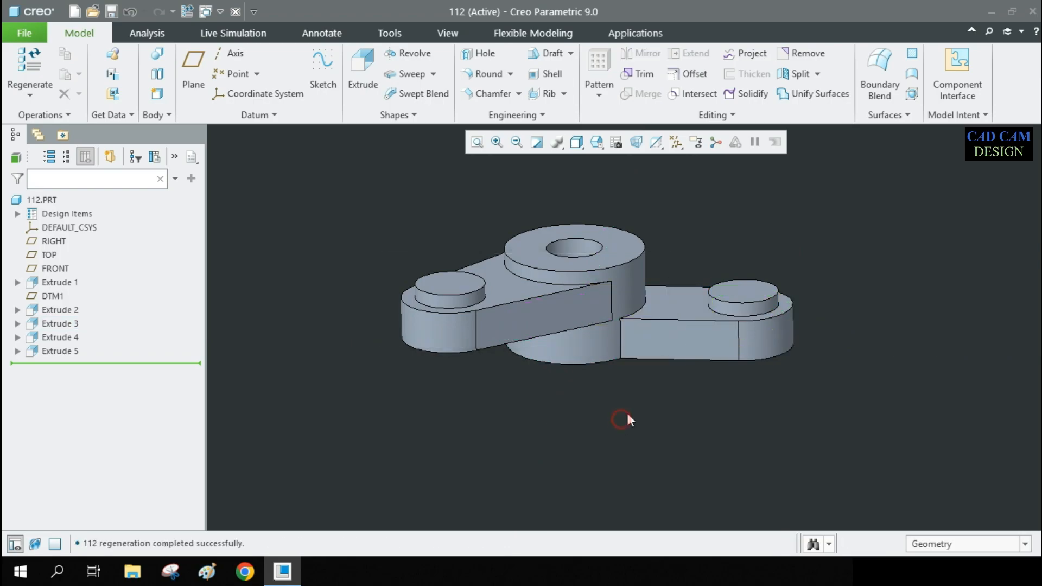
- Redefine the angled arm's boss and open its section sketch for editing in a plan view
{"action": "middle_click_drag", "start_coordinate": [706, 298], "coordinate": [667, 304]}
{"action": "scroll", "coordinate": [449, 273], "scroll_direction": "down", "scroll_amount": 5}
{"action": "scroll", "coordinate": [510, 277], "scroll_direction": "up", "scroll_amount": 5}
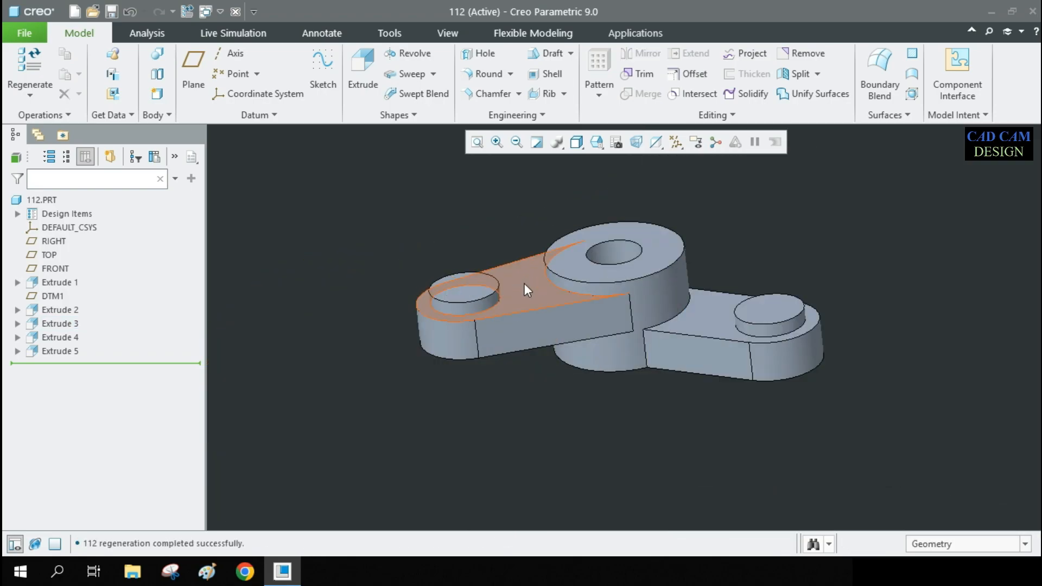
{"action": "middle_click_drag", "start_coordinate": [526, 276], "coordinate": [482, 298]}
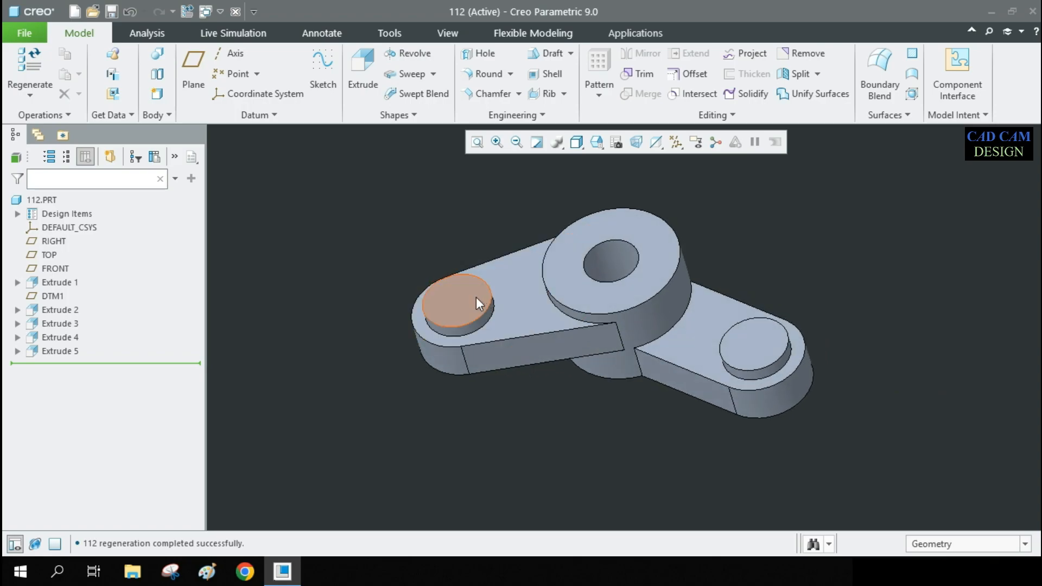
{"action": "left_click", "coordinate": [476, 298]}
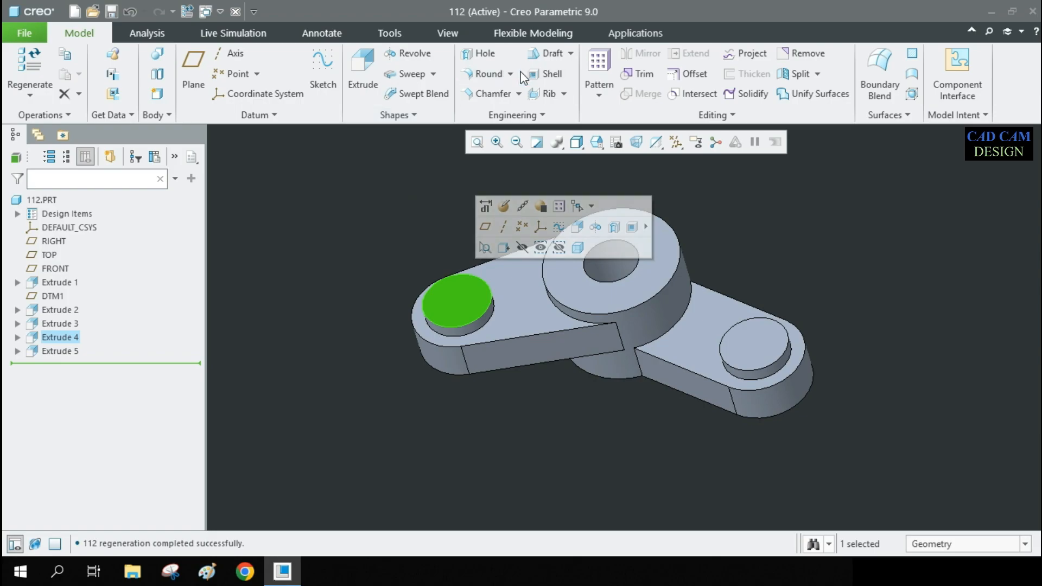
{"action": "left_click", "coordinate": [386, 225]}
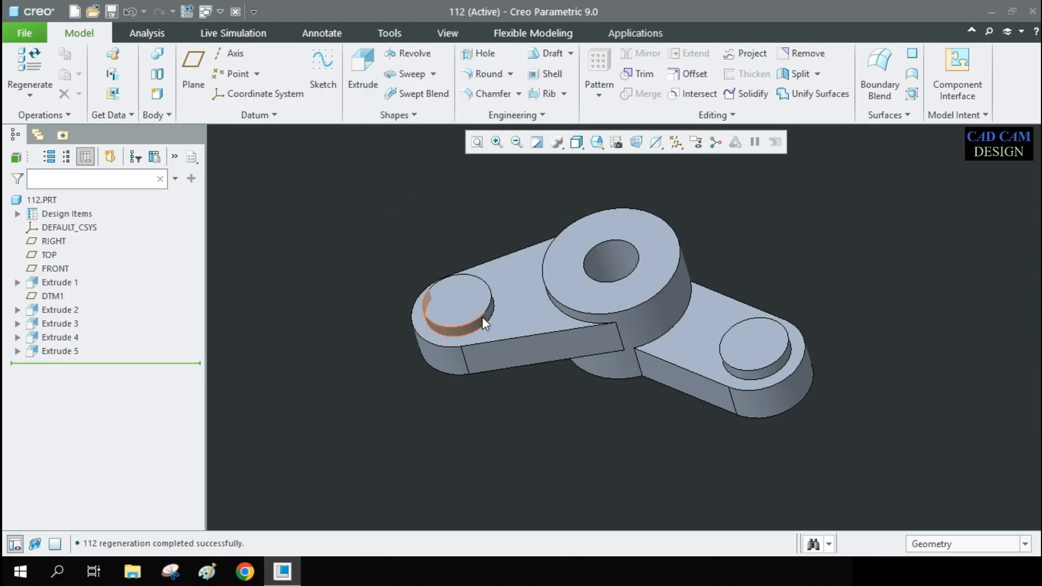
{"action": "left_click", "coordinate": [477, 298]}
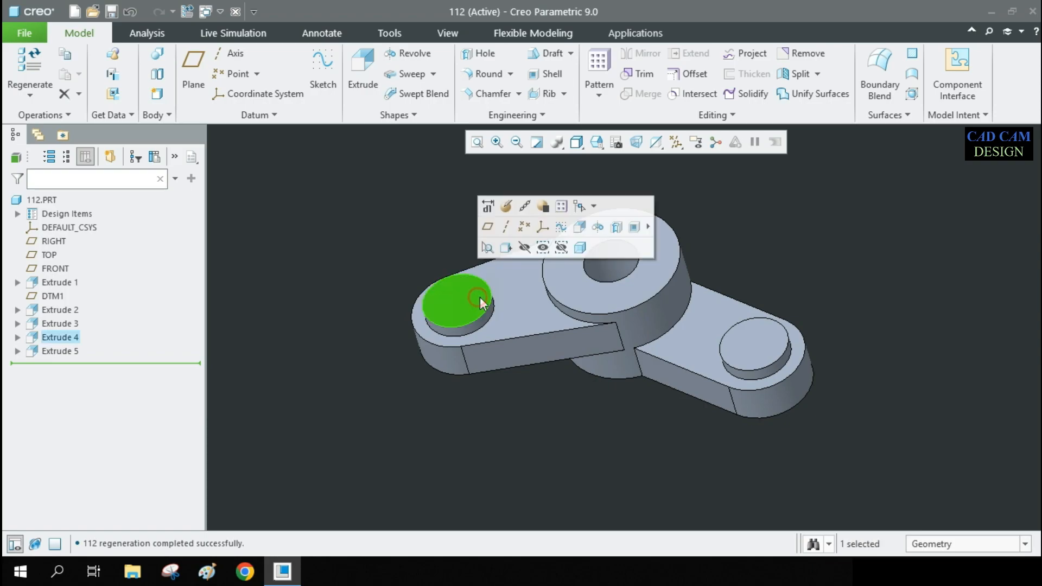
{"action": "left_click", "coordinate": [506, 207]}
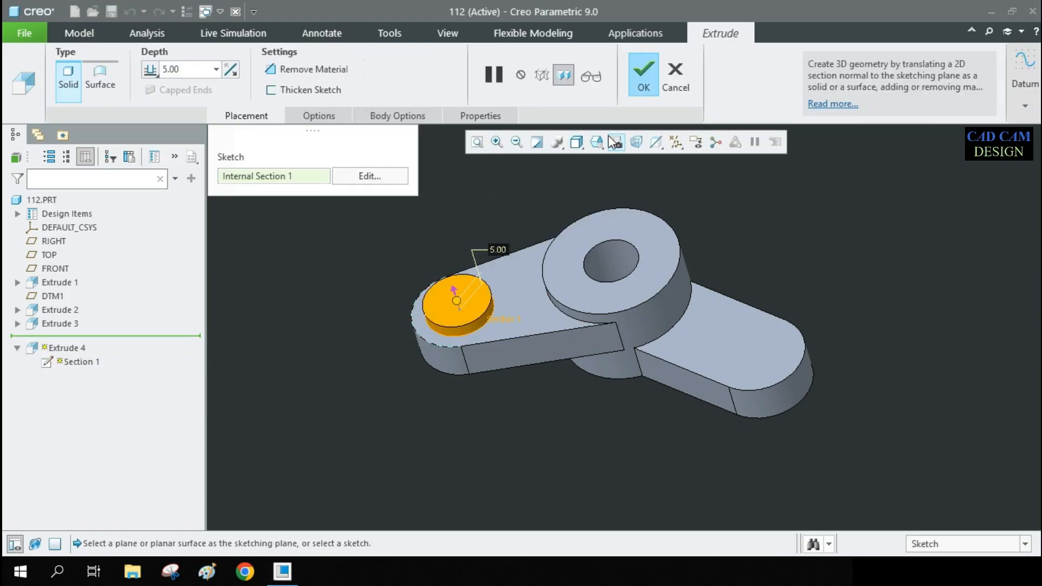
{"action": "left_click", "coordinate": [388, 182]}
{"action": "left_click", "coordinate": [645, 142]}
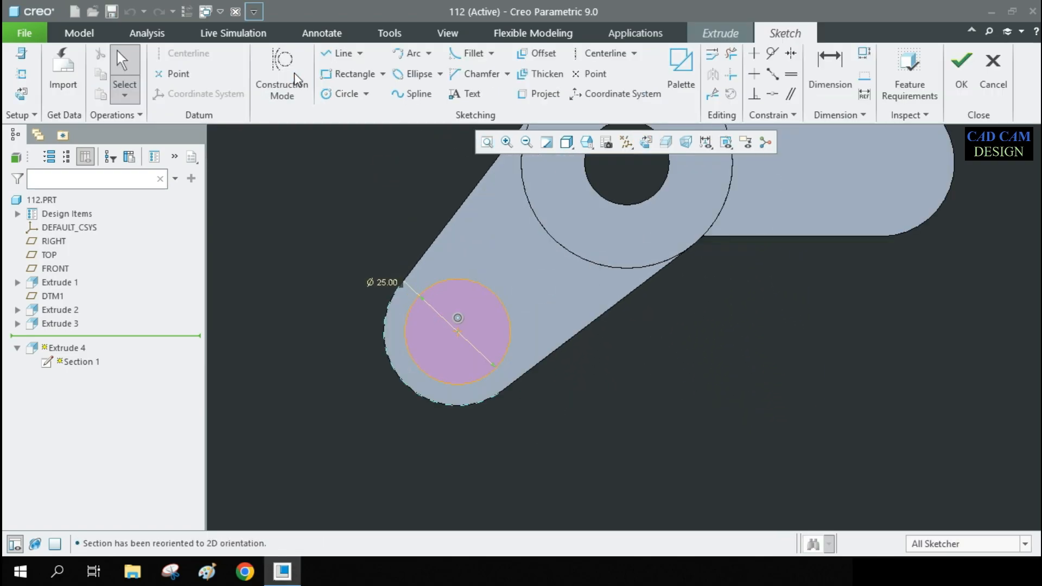
- Project the half of the central cylinder's outer edge that faces the angled arm into the sketch
{"action": "left_click", "coordinate": [536, 94]}
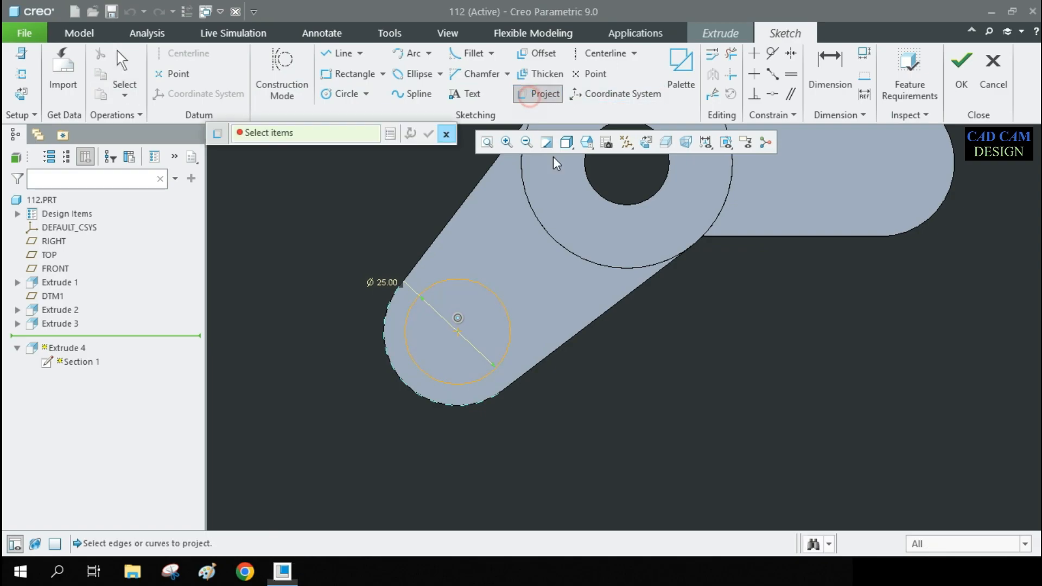
{"action": "left_click", "coordinate": [526, 195]}
{"action": "middle_click", "coordinate": [542, 260]}
{"action": "scroll", "coordinate": [555, 318], "scroll_direction": "up", "scroll_amount": 2}
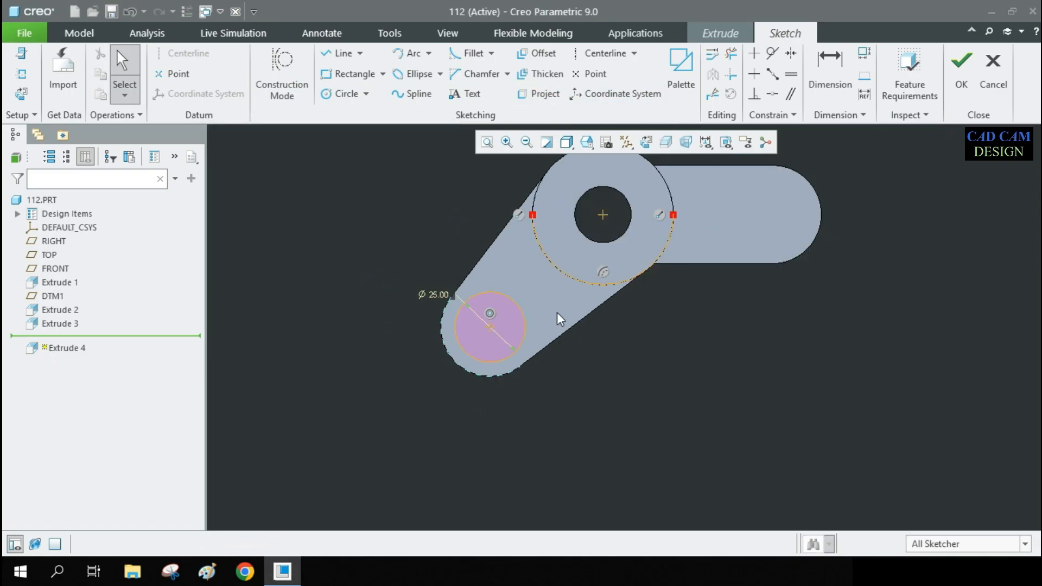
- Draw a line from the 25 mm circle's centre to the central cylinder's centre
{"action": "scroll", "coordinate": [555, 318], "scroll_direction": "down", "scroll_amount": 2}
{"action": "left_click", "coordinate": [341, 54]}
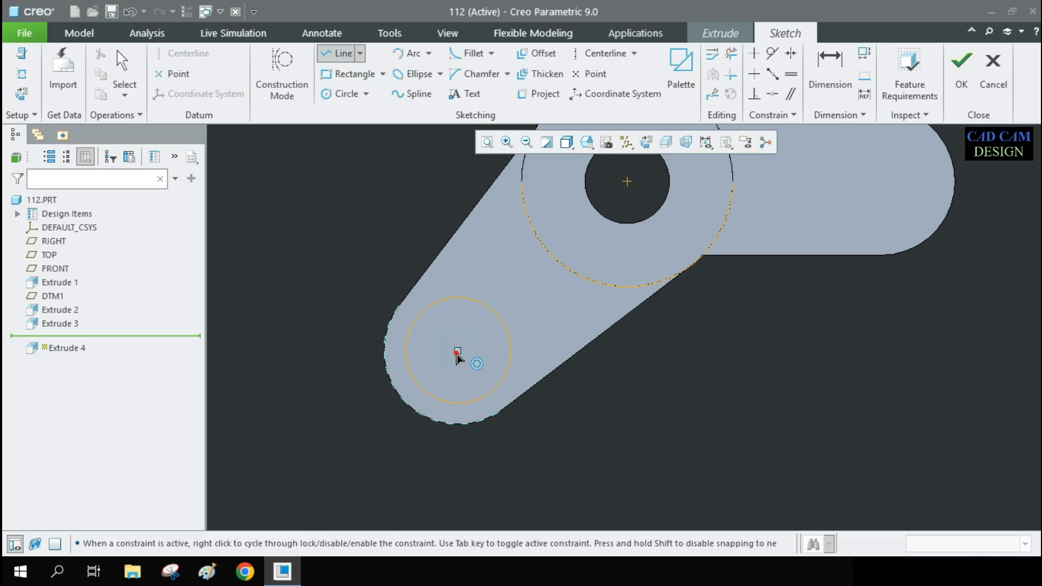
{"action": "left_click", "coordinate": [626, 180]}
{"action": "middle_click", "coordinate": [554, 293]}
{"action": "scroll", "coordinate": [557, 290], "scroll_direction": "down", "scroll_amount": 2}
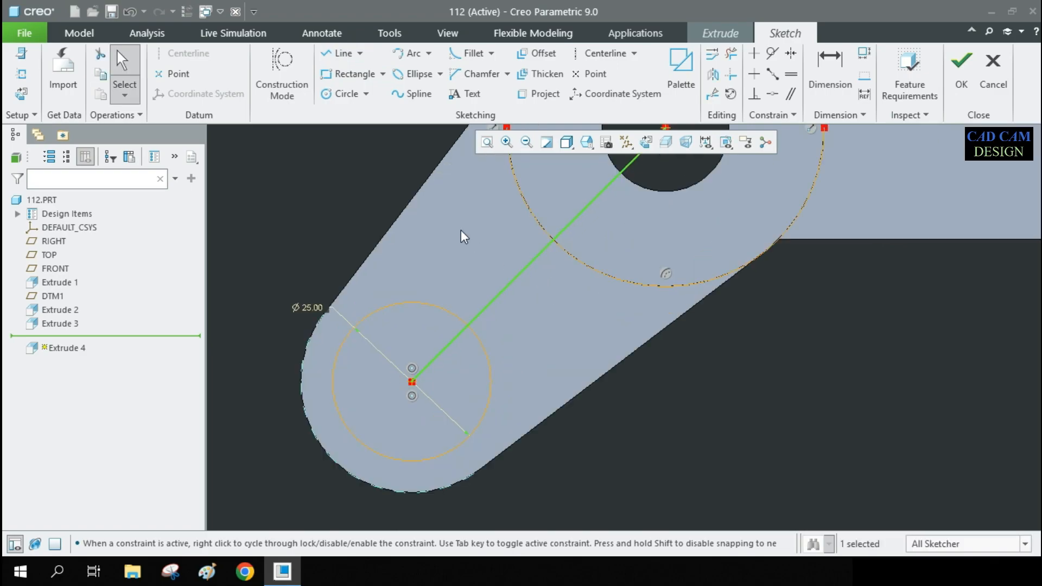
- Draw a line about 24 mm long from the 25 mm circle across the projected cylinder edge, parallel to the centre-to-centre line
{"action": "left_click", "coordinate": [341, 53]}
{"action": "left_click", "coordinate": [442, 311]}
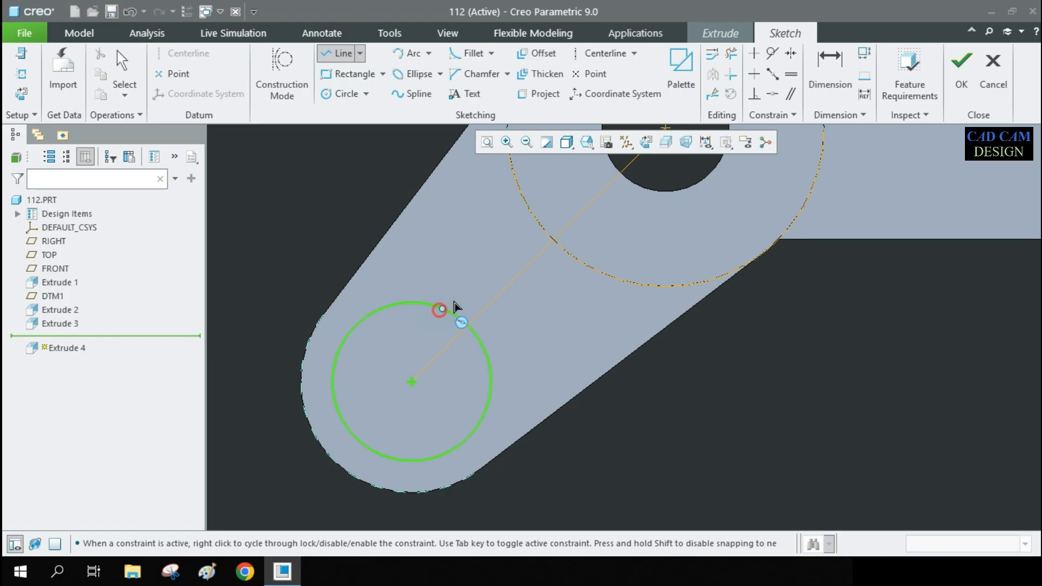
{"action": "left_click", "coordinate": [550, 206]}
{"action": "middle_click", "coordinate": [512, 260]}
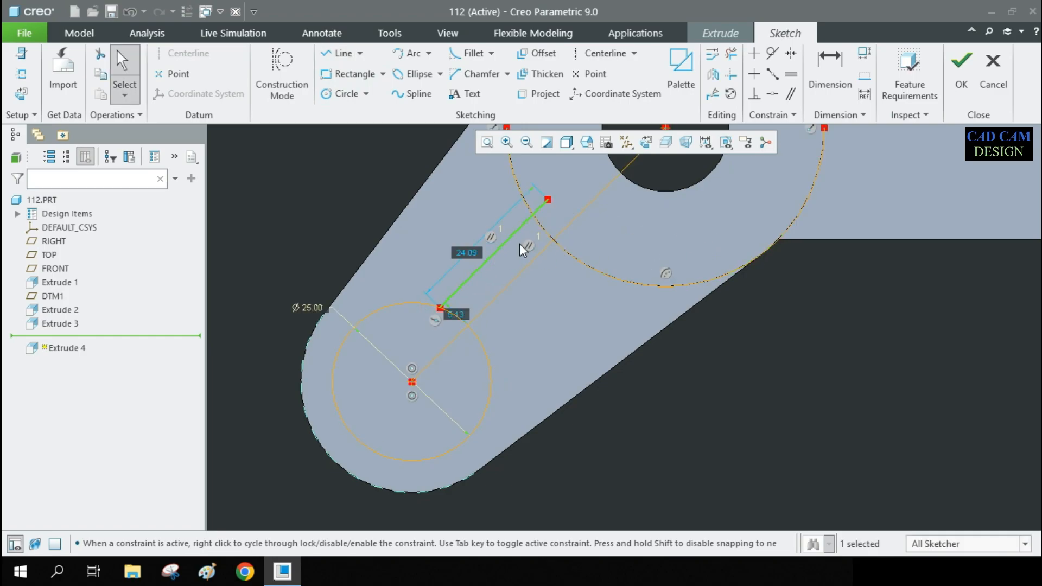
- Mirror the parallel line about the centre-to-centre line
{"action": "left_click", "coordinate": [526, 223]}
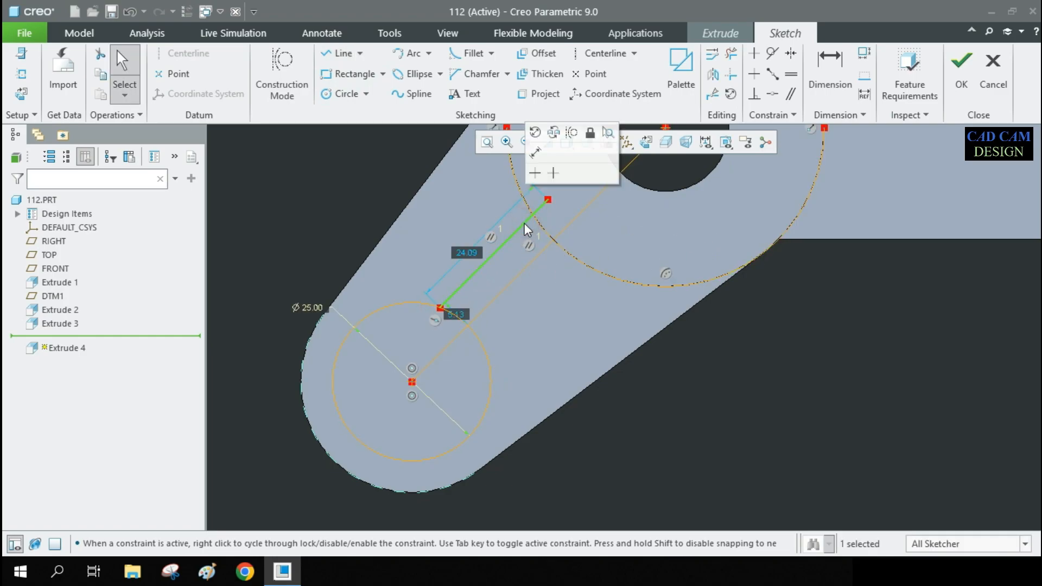
{"action": "left_click", "coordinate": [712, 74]}
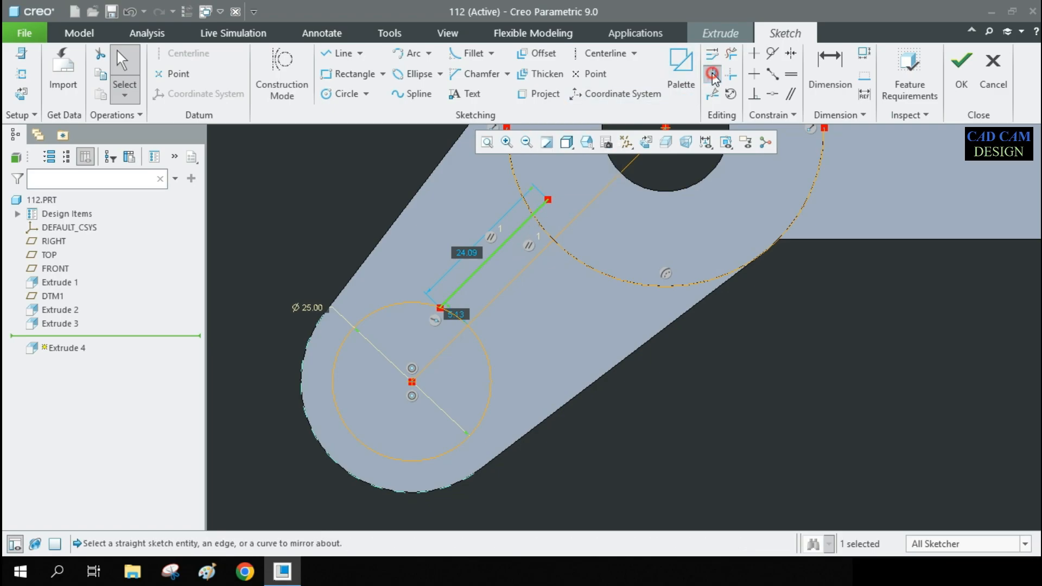
{"action": "left_click", "coordinate": [546, 245]}
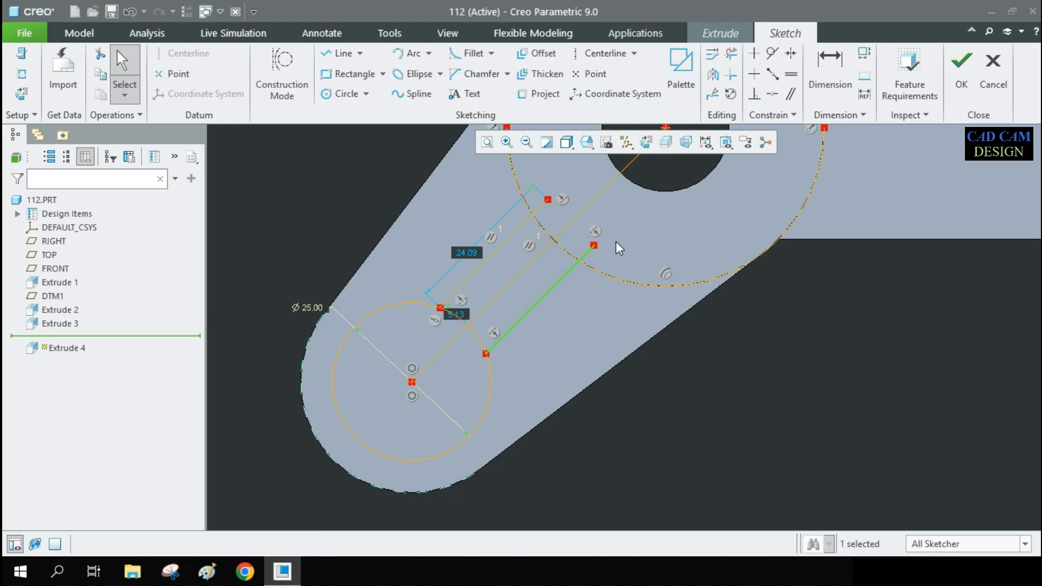
- Delete the centre-to-centre line and set the spacing between the two mirrored lines to 6 mm
{"action": "left_click", "coordinate": [603, 191]}
{"action": "key", "text": "Delete"}
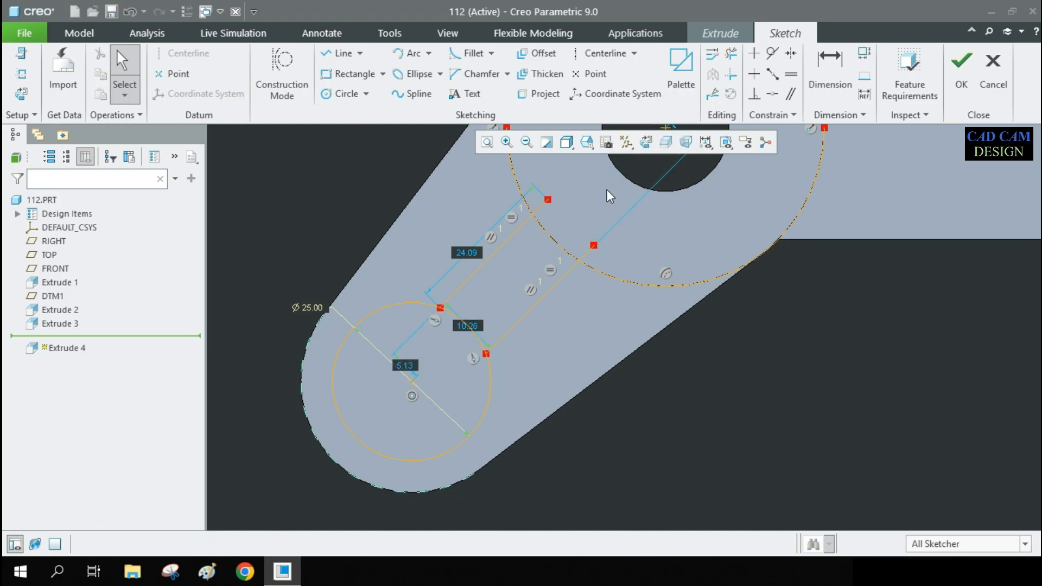
{"action": "scroll", "coordinate": [608, 244], "scroll_direction": "down", "scroll_amount": 2}
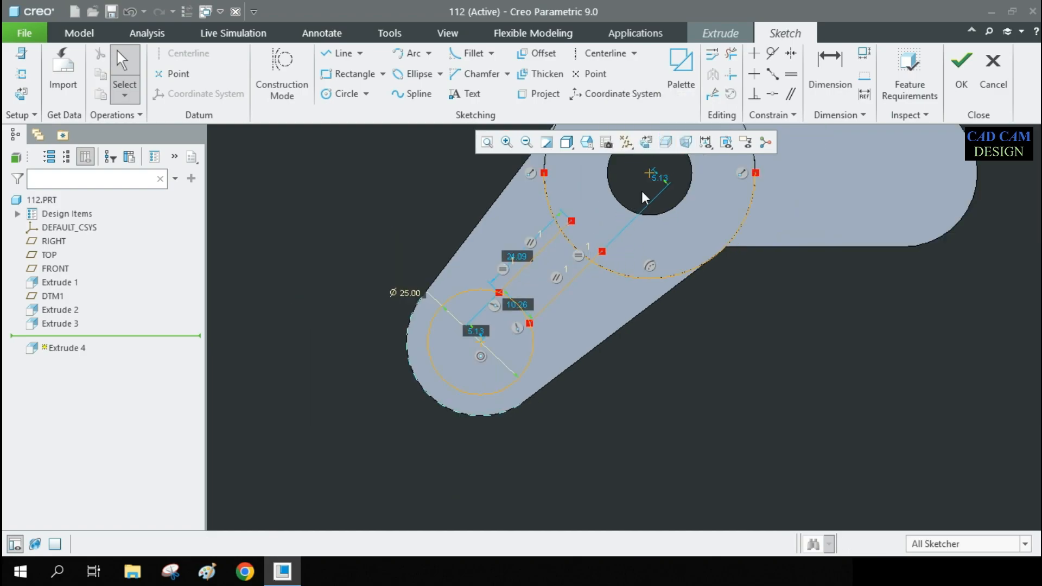
{"action": "scroll", "coordinate": [652, 177], "scroll_direction": "up", "scroll_amount": 2}
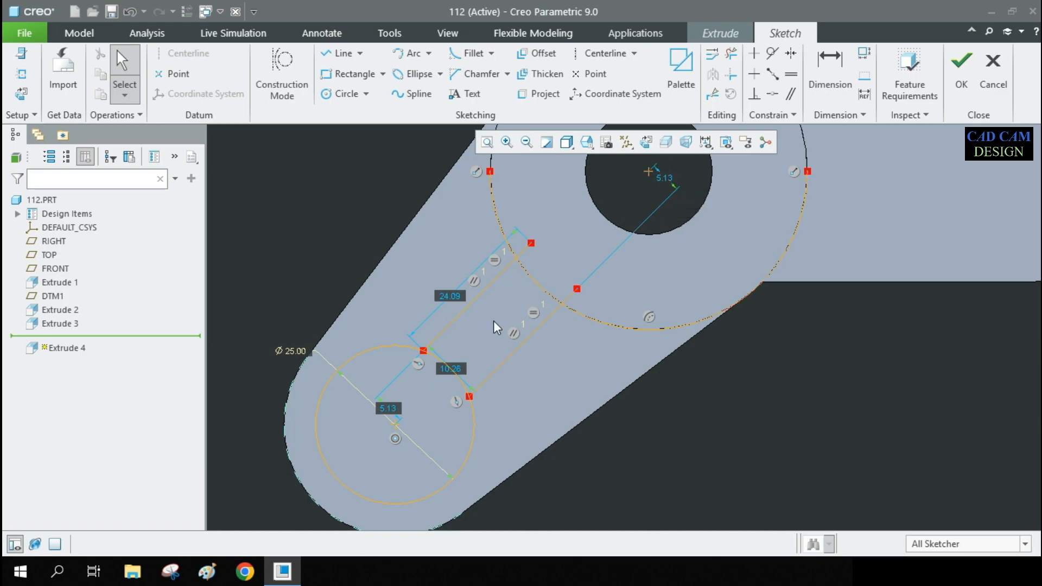
{"action": "double_click", "coordinate": [457, 369]}
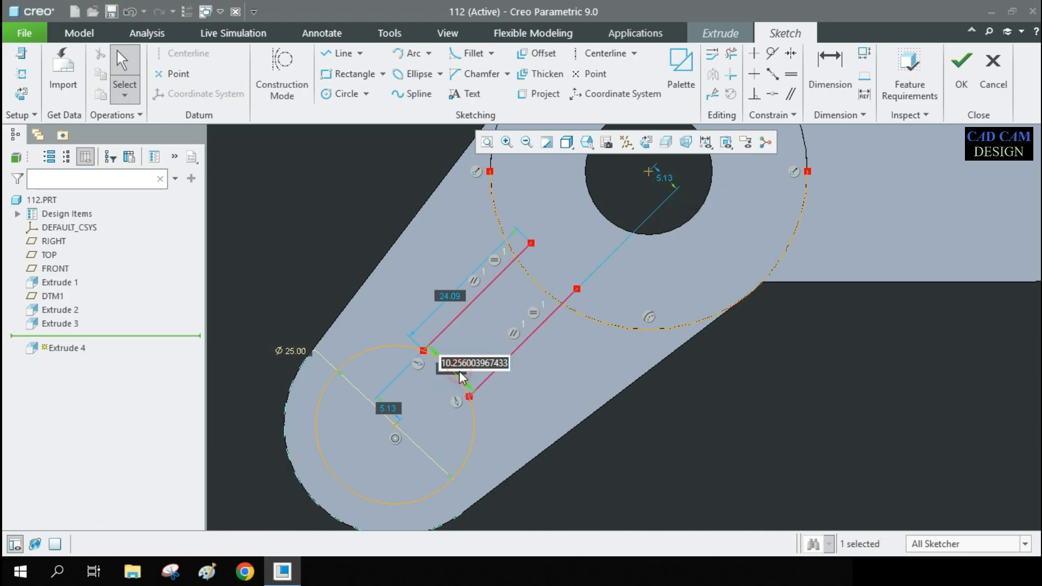
{"action": "type", "text": "6"}
{"action": "key", "text": "Return"}
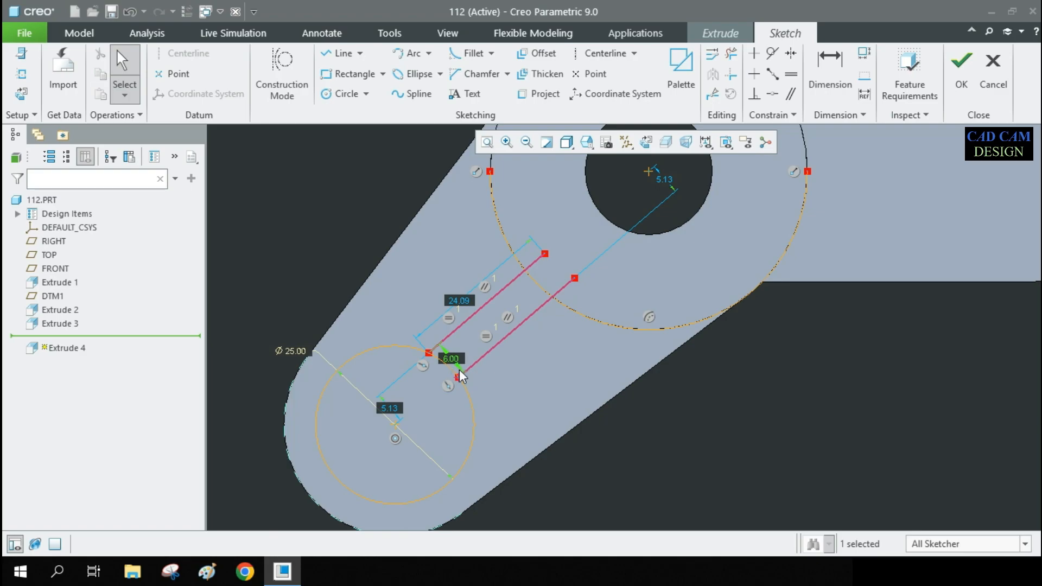
- Try to trim the 25 mm circle's arc between the two lines, and revert the trim
{"action": "left_click", "coordinate": [731, 53]}
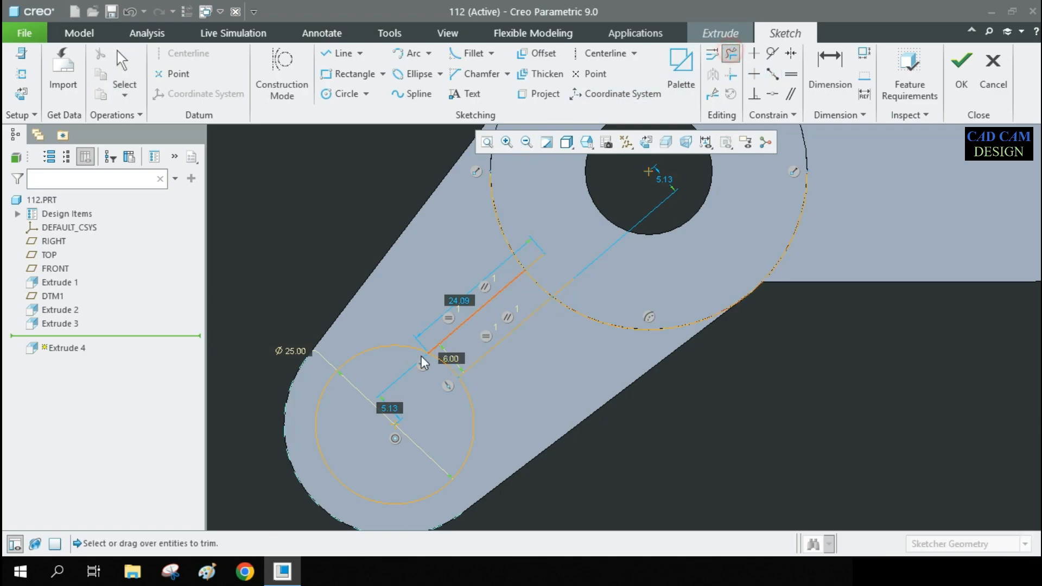
{"action": "scroll", "coordinate": [438, 352], "scroll_direction": "up", "scroll_amount": 3}
{"action": "scroll", "coordinate": [483, 370], "scroll_direction": "down", "scroll_amount": 3}
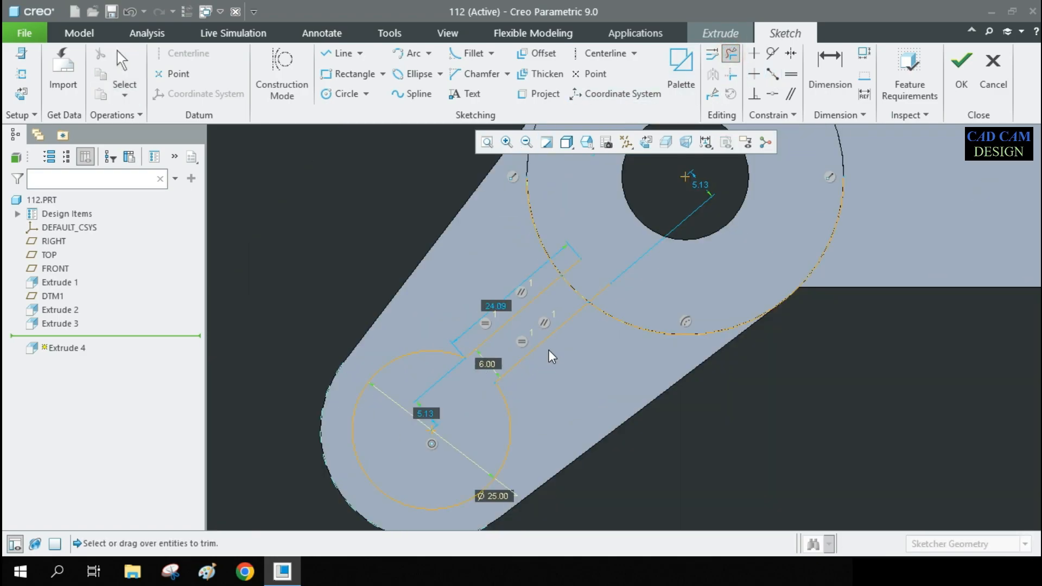
{"action": "middle_click", "coordinate": [555, 350]}
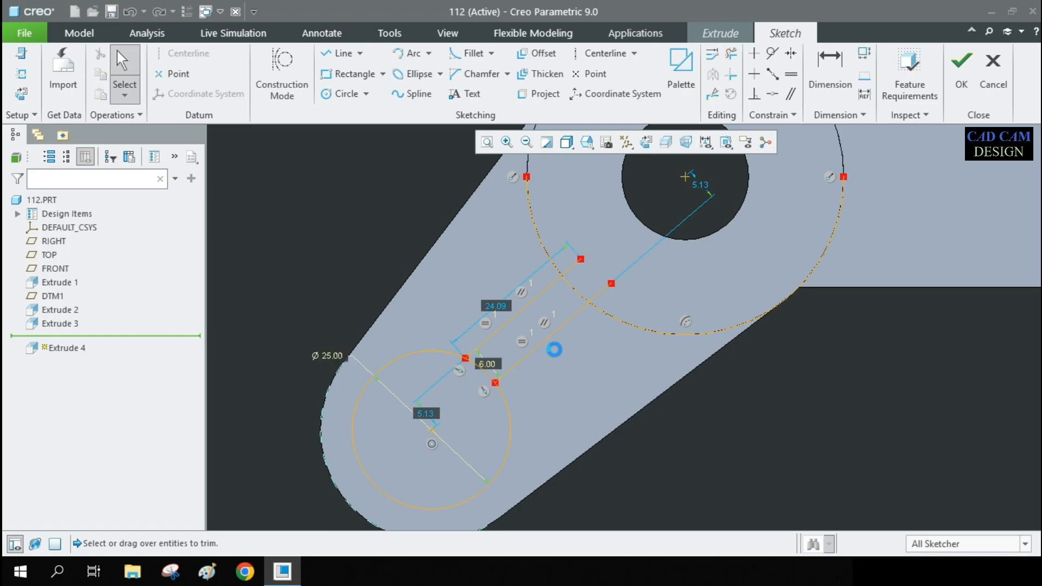
- Draw a line again from the 25 mm circle's centre to the central cylinder's centre
{"action": "left_click", "coordinate": [339, 53]}
{"action": "left_click", "coordinate": [432, 430]}
{"action": "middle_click", "coordinate": [782, 204]}
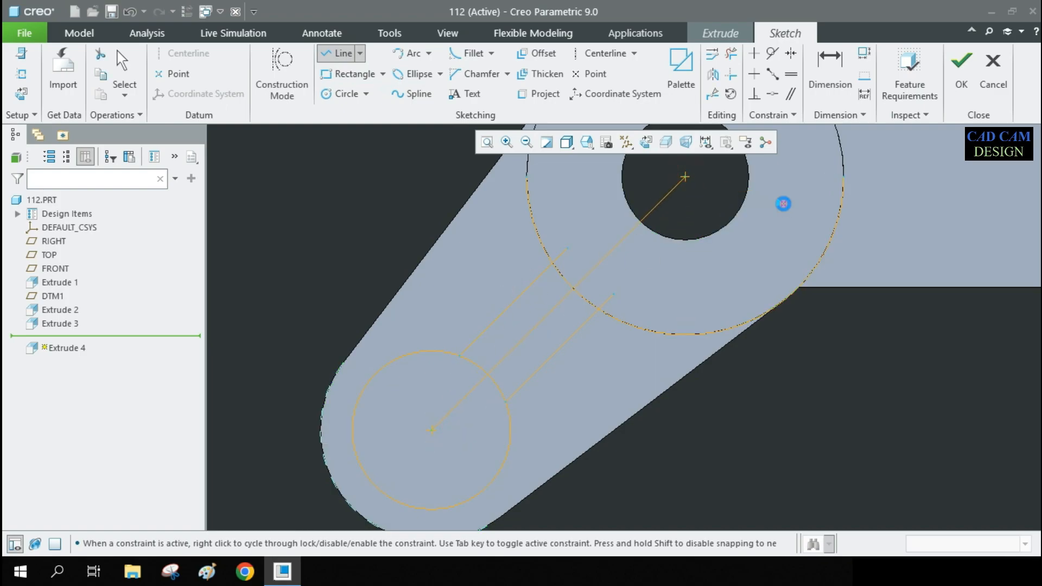
{"action": "middle_click", "coordinate": [783, 204]}
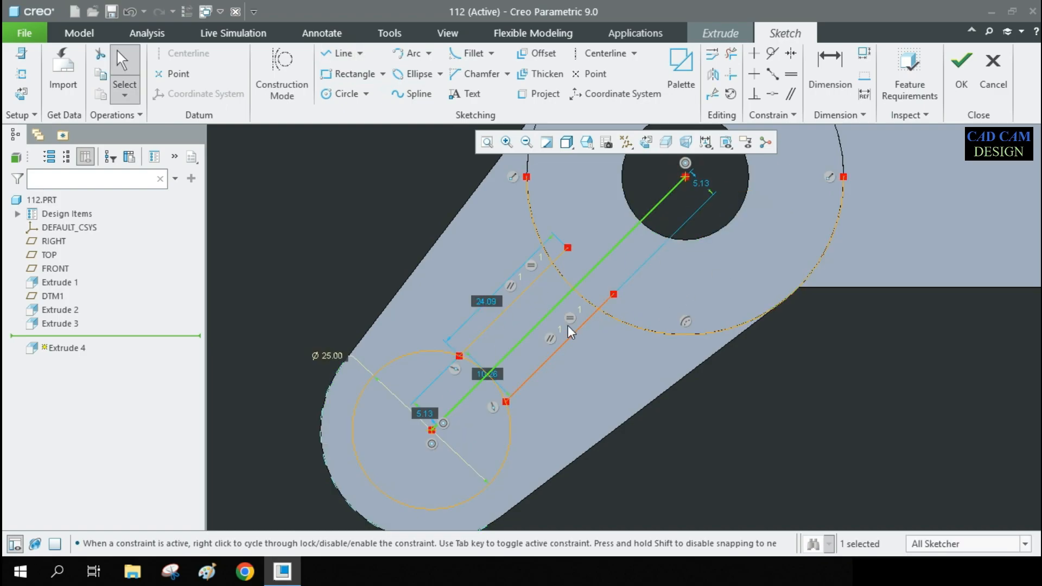
- Set the distance between the two outer parallel lines to 6 mm
{"action": "double_click", "coordinate": [491, 373]}
{"action": "type", "text": "6"}
{"action": "key", "text": "Return"}
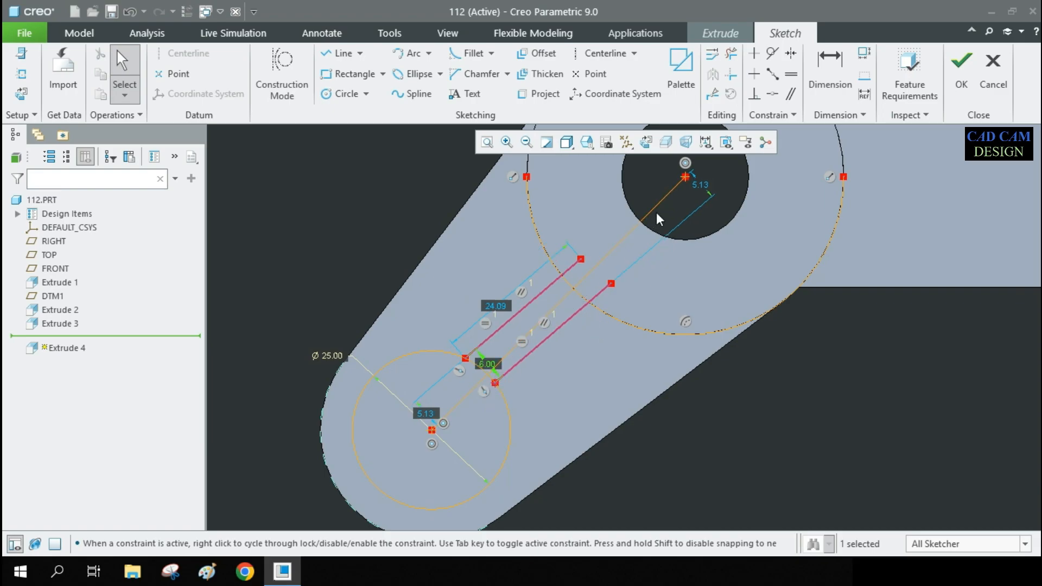
- Convert the line joining the circle's centre and the cylinder's centre to construction geometry
{"action": "scroll", "coordinate": [682, 201], "scroll_direction": "up", "scroll_amount": 5}
{"action": "scroll", "coordinate": [676, 214], "scroll_direction": "down", "scroll_amount": 8}
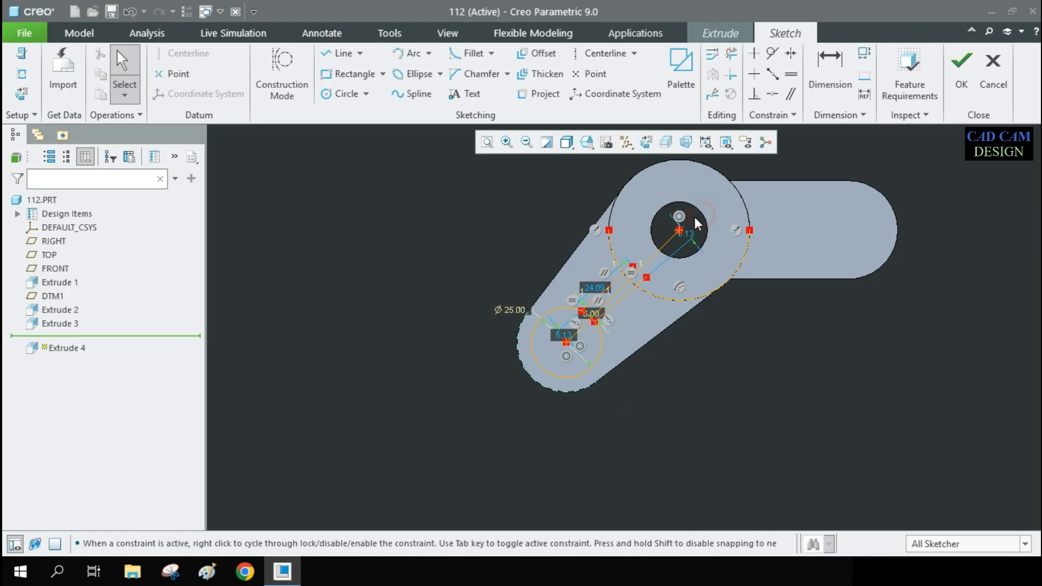
{"action": "scroll", "coordinate": [694, 230], "scroll_direction": "up", "scroll_amount": 5}
{"action": "scroll", "coordinate": [693, 230], "scroll_direction": "down", "scroll_amount": 5}
{"action": "scroll", "coordinate": [594, 312], "scroll_direction": "up", "scroll_amount": 5}
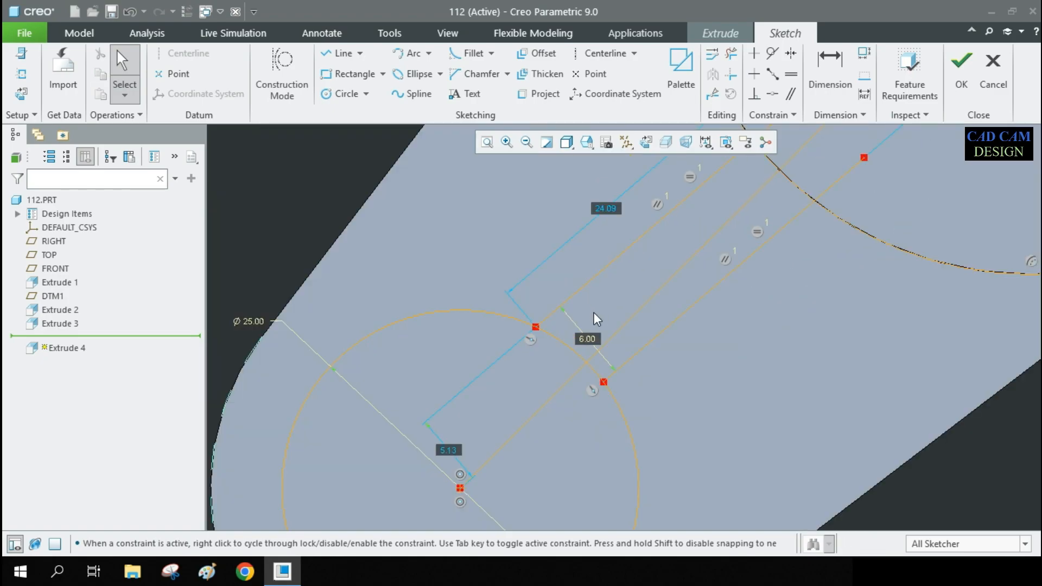
{"action": "scroll", "coordinate": [568, 282], "scroll_direction": "down", "scroll_amount": 4}
{"action": "scroll", "coordinate": [598, 338], "scroll_direction": "up", "scroll_amount": 4}
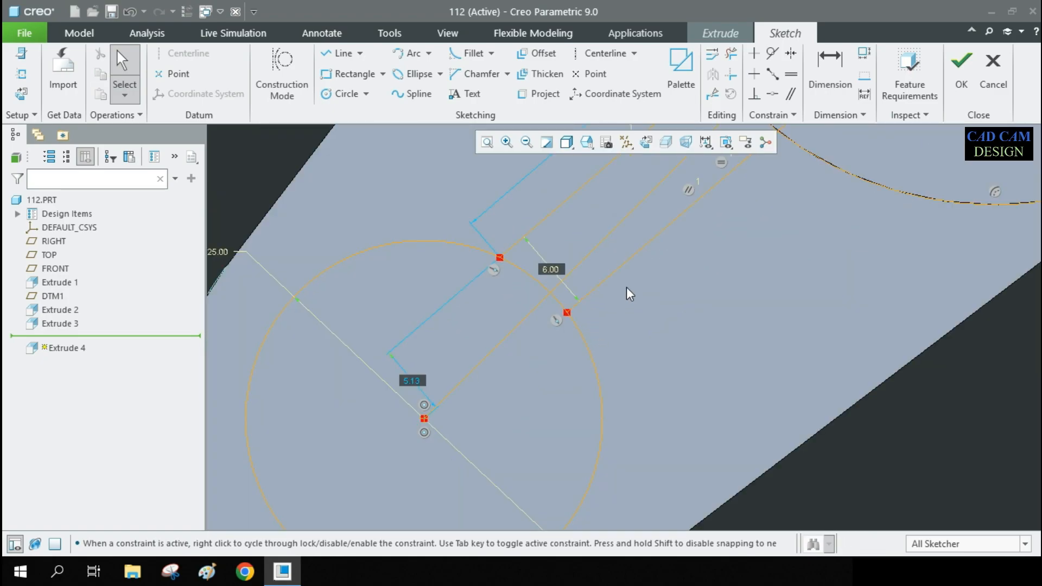
{"action": "scroll", "coordinate": [624, 304], "scroll_direction": "down", "scroll_amount": 3}
{"action": "left_click", "coordinate": [682, 192]}
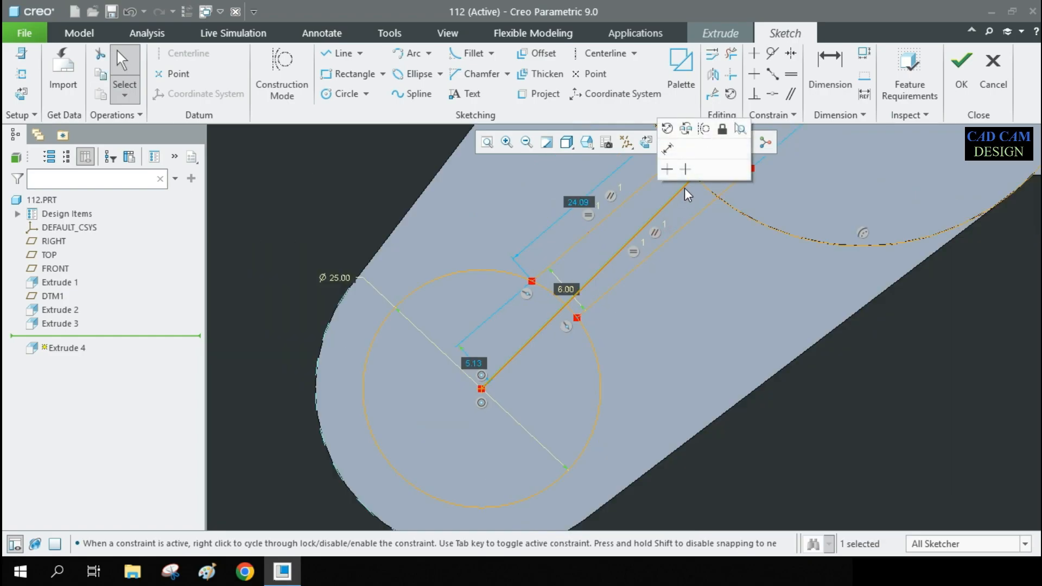
{"action": "left_click", "coordinate": [703, 128]}
{"action": "scroll", "coordinate": [663, 282], "scroll_direction": "down", "scroll_amount": 2}
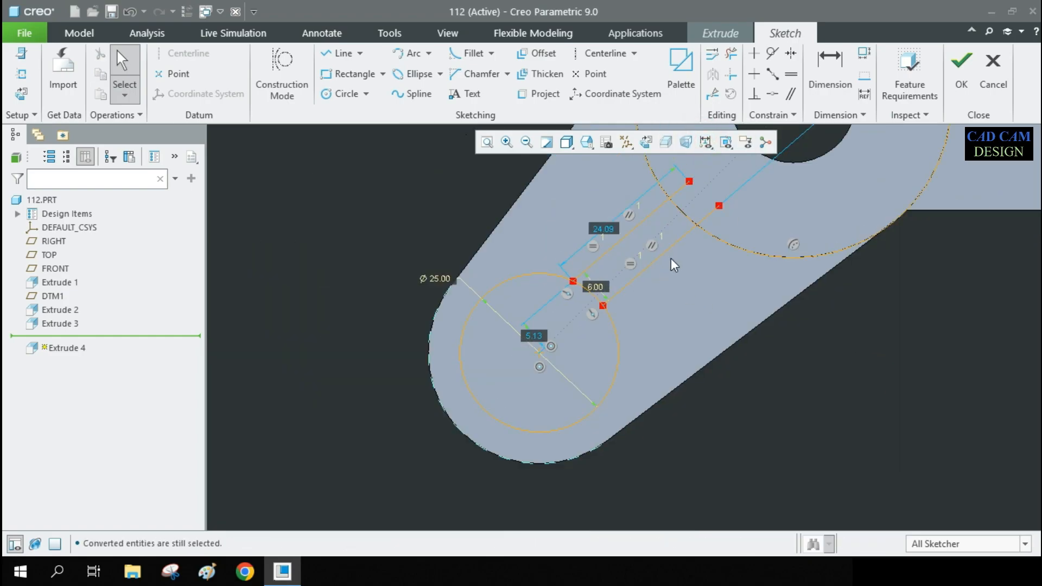
- Apply a parallel constraint between the construction line and the upper of the two rib lines
{"action": "scroll", "coordinate": [704, 212], "scroll_direction": "up", "scroll_amount": 2}
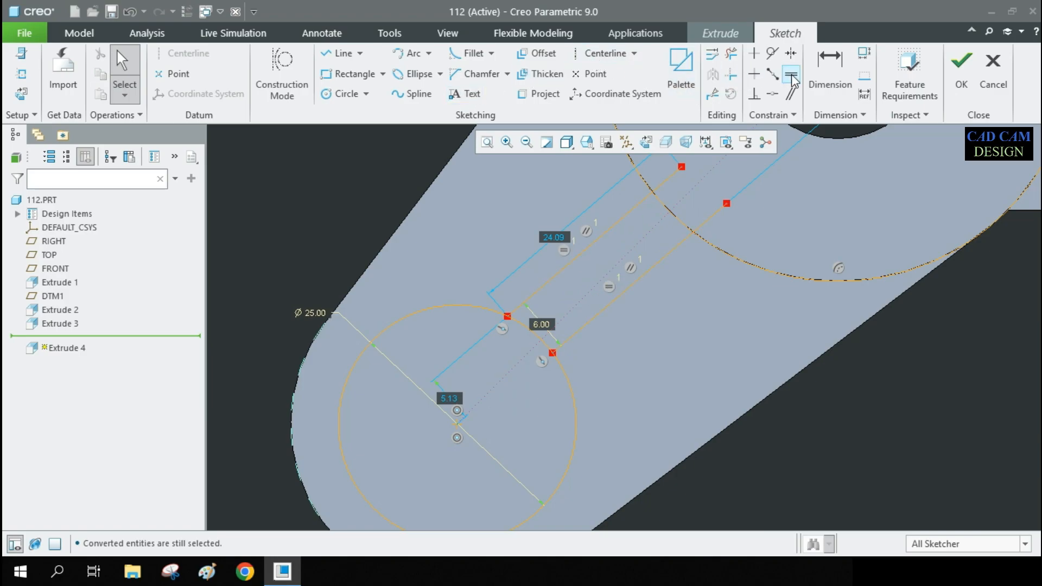
{"action": "left_click", "coordinate": [791, 94]}
{"action": "left_click", "coordinate": [632, 251]}
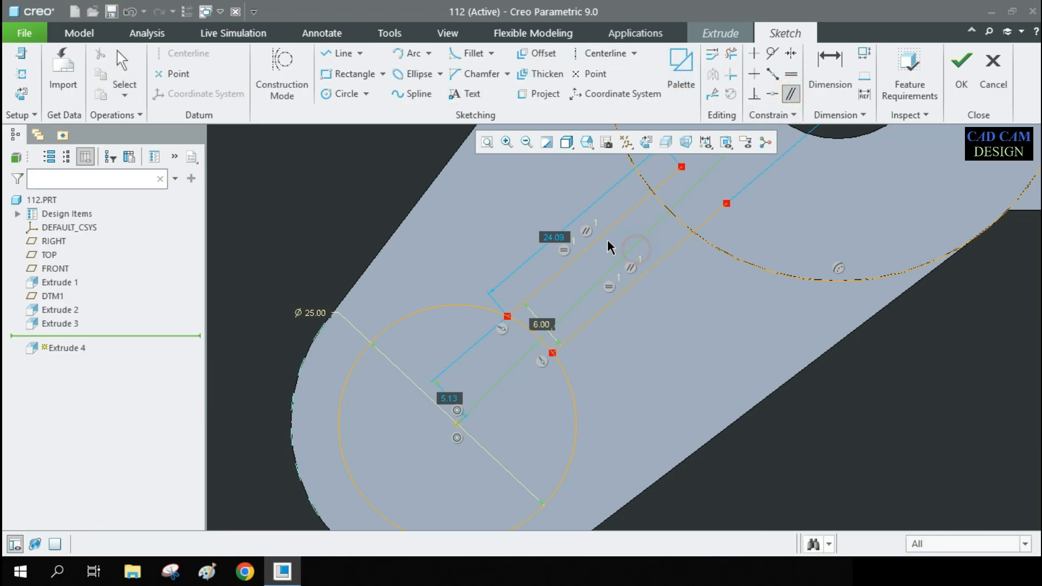
{"action": "left_click", "coordinate": [602, 234]}
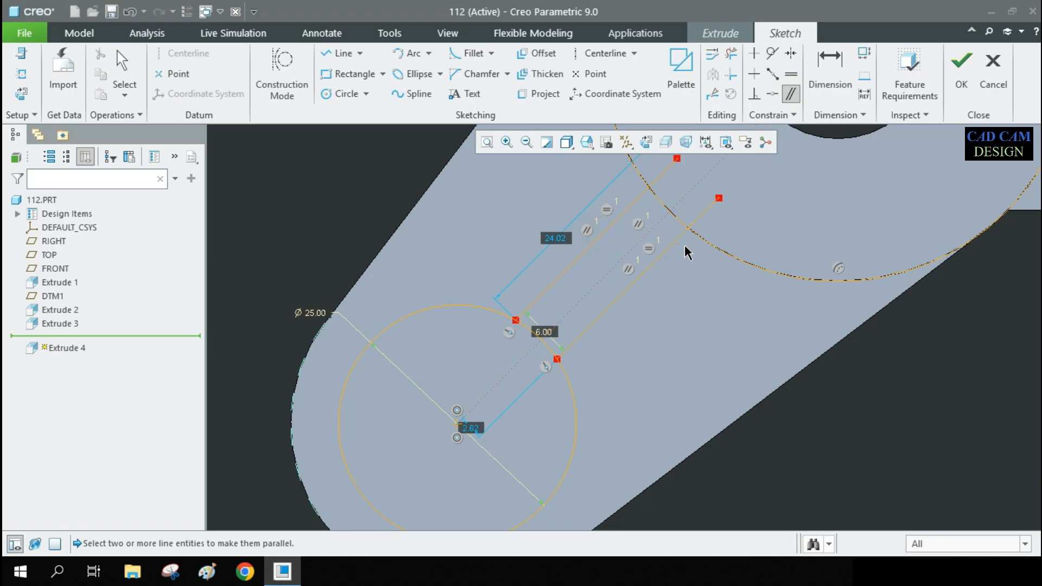
- Trim away the 25 mm circle's arc between the two rib lines
{"action": "left_click", "coordinate": [732, 55]}
{"action": "left_click", "coordinate": [531, 329]}
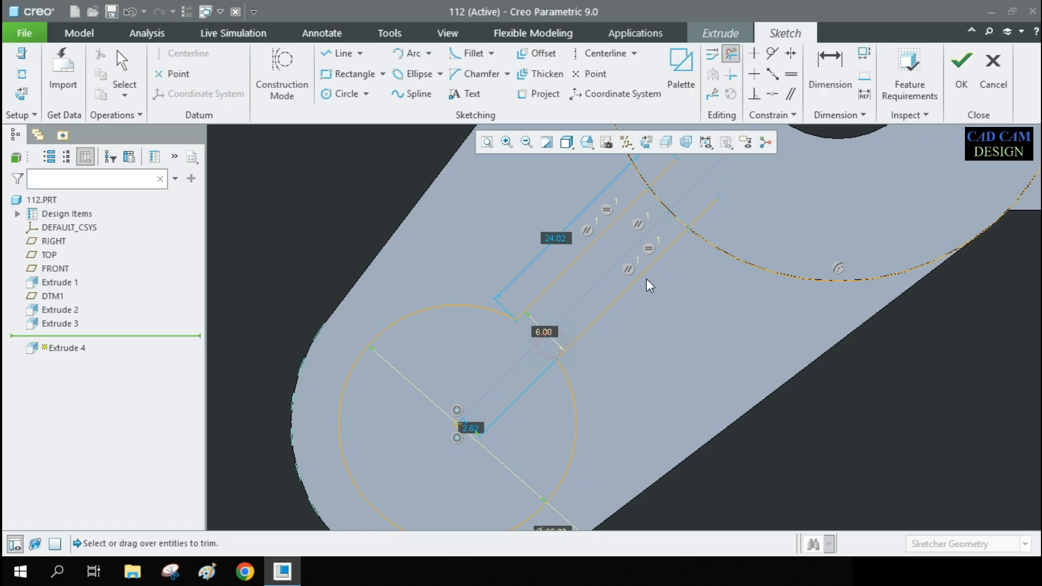
- Try trimming the rib lines' ends inside the projected cylinder edge, and undo these last trims
{"action": "left_click", "coordinate": [669, 192]}
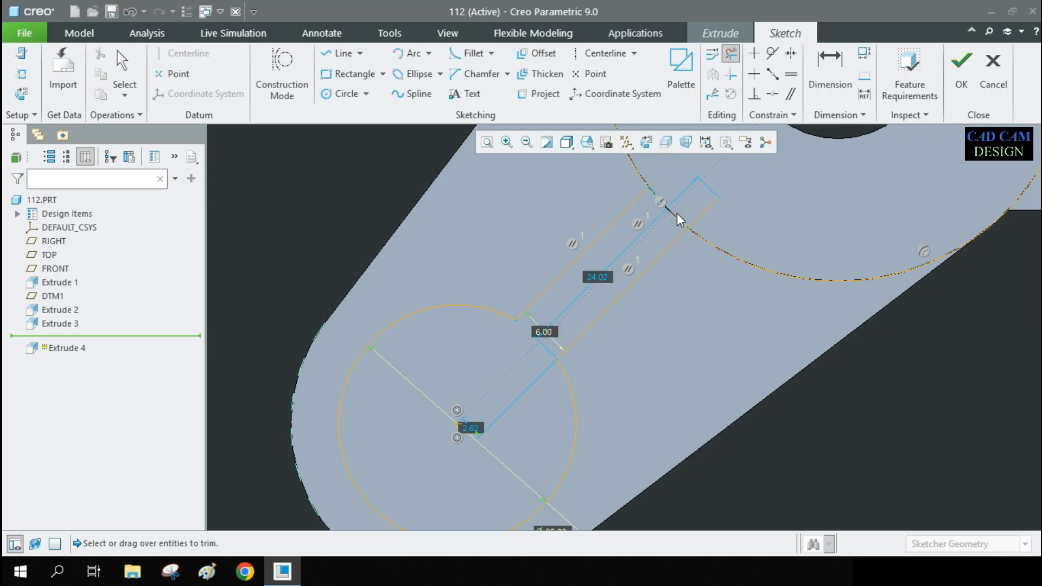
{"action": "left_click", "coordinate": [701, 211]}
{"action": "middle_click", "coordinate": [716, 222]}
{"action": "scroll", "coordinate": [630, 271], "scroll_direction": "up", "scroll_amount": 3}
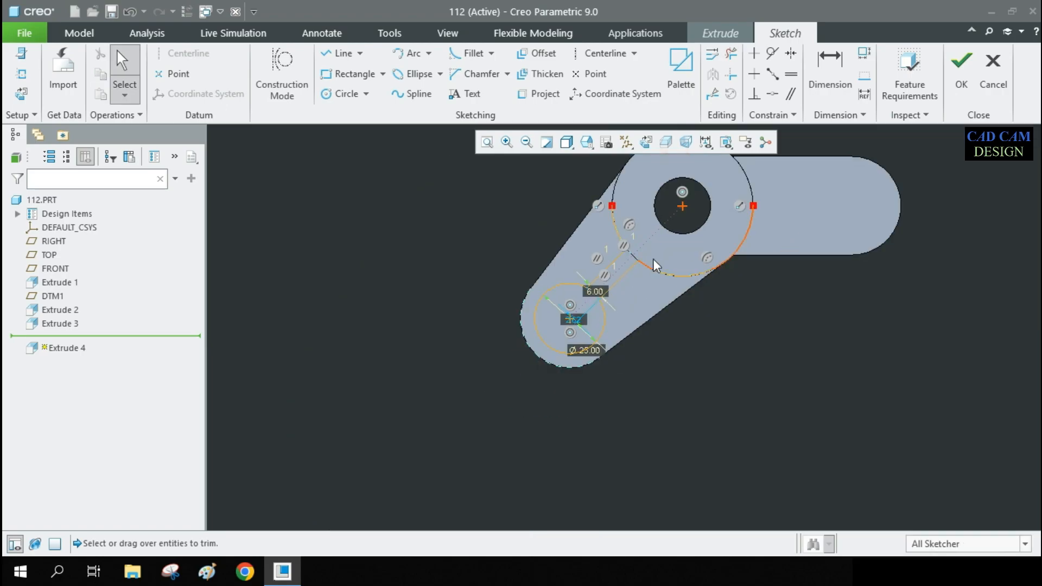
{"action": "scroll", "coordinate": [650, 253], "scroll_direction": "down", "scroll_amount": 2}
{"action": "key", "text": "ctrl+z"}
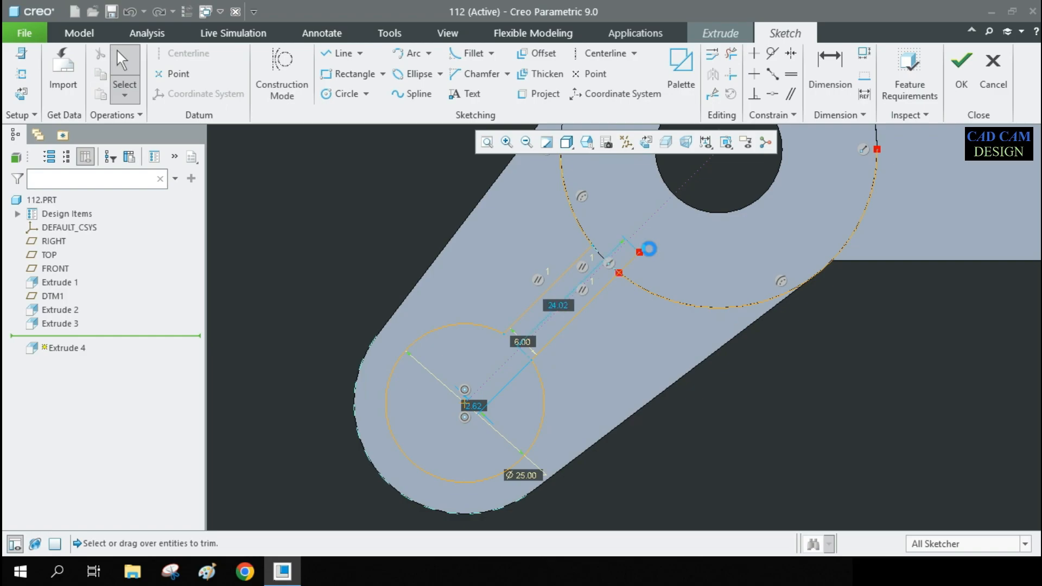
{"action": "key", "text": "ctrl+z"}
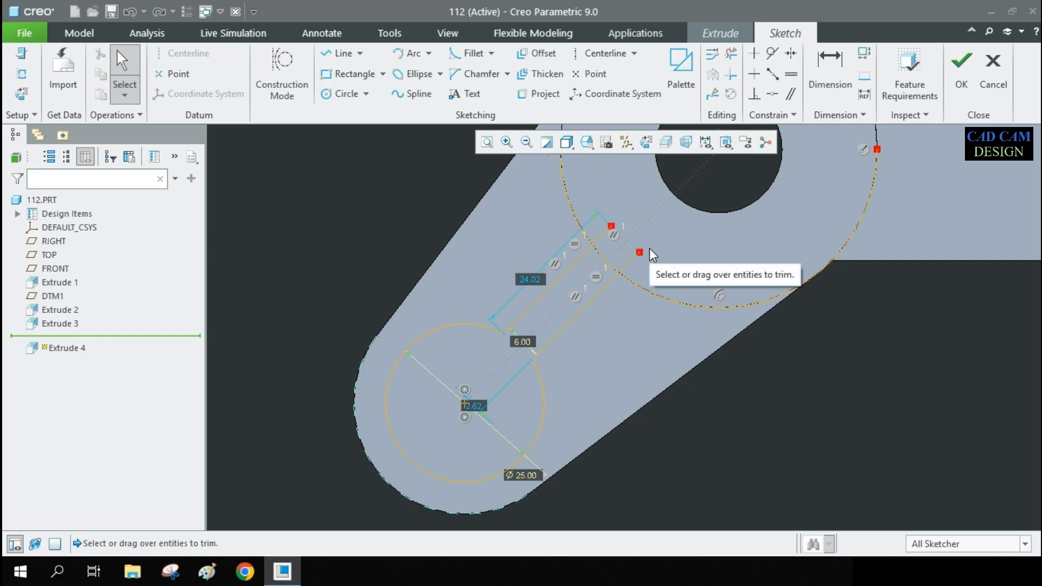
- Trim the rib lines' ends inside the cylinder edge and the projected arc outside the two lines, leaving one closed section
{"action": "left_click", "coordinate": [730, 55]}
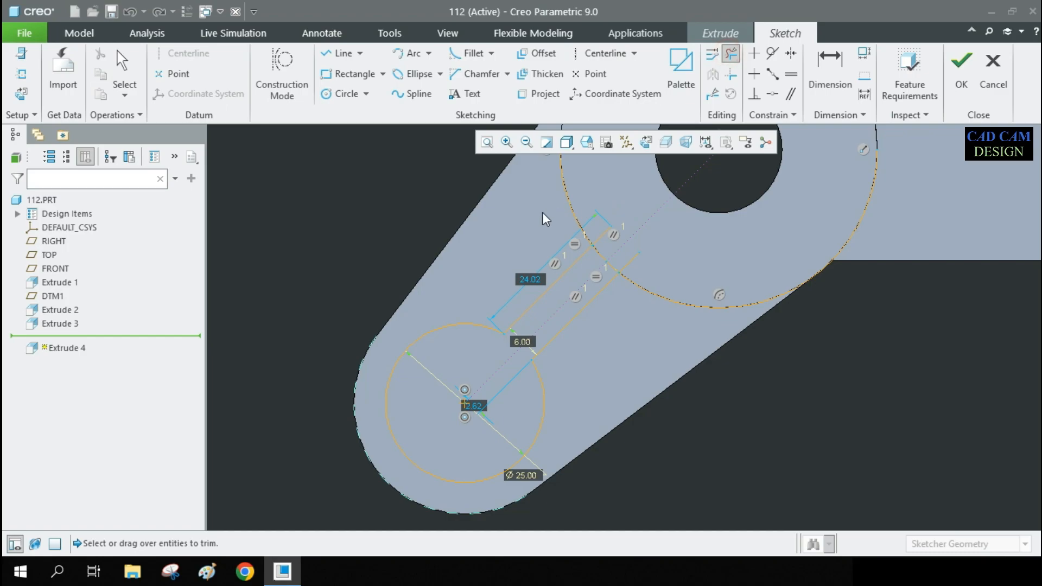
{"action": "scroll", "coordinate": [600, 195], "scroll_direction": "up", "scroll_amount": 3}
{"action": "left_click_drag", "start_coordinate": [595, 221], "coordinate": [673, 291]}
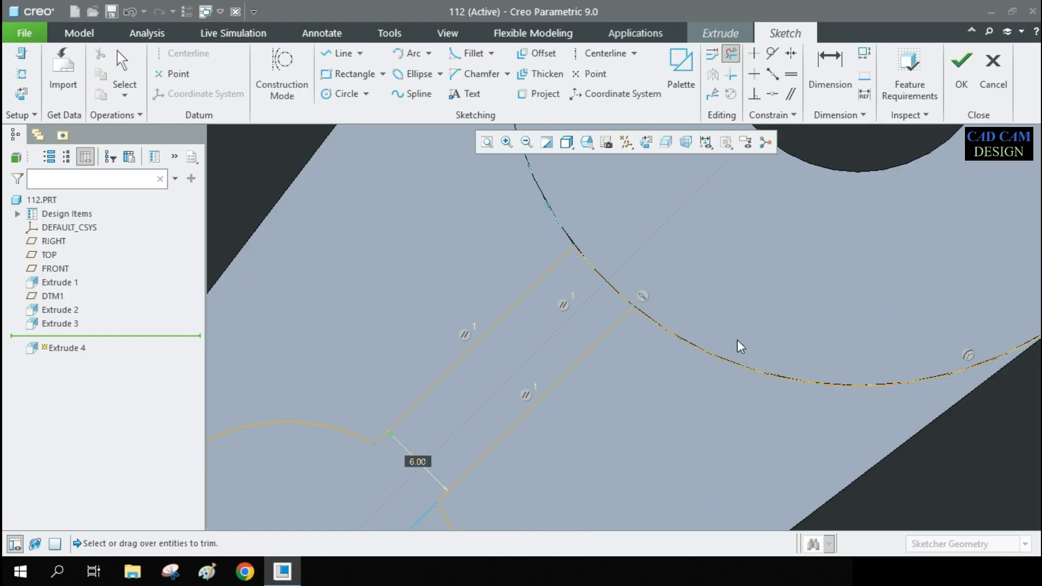
{"action": "scroll", "coordinate": [749, 332], "scroll_direction": "down", "scroll_amount": 3}
{"action": "scroll", "coordinate": [760, 325], "scroll_direction": "down", "scroll_amount": 3}
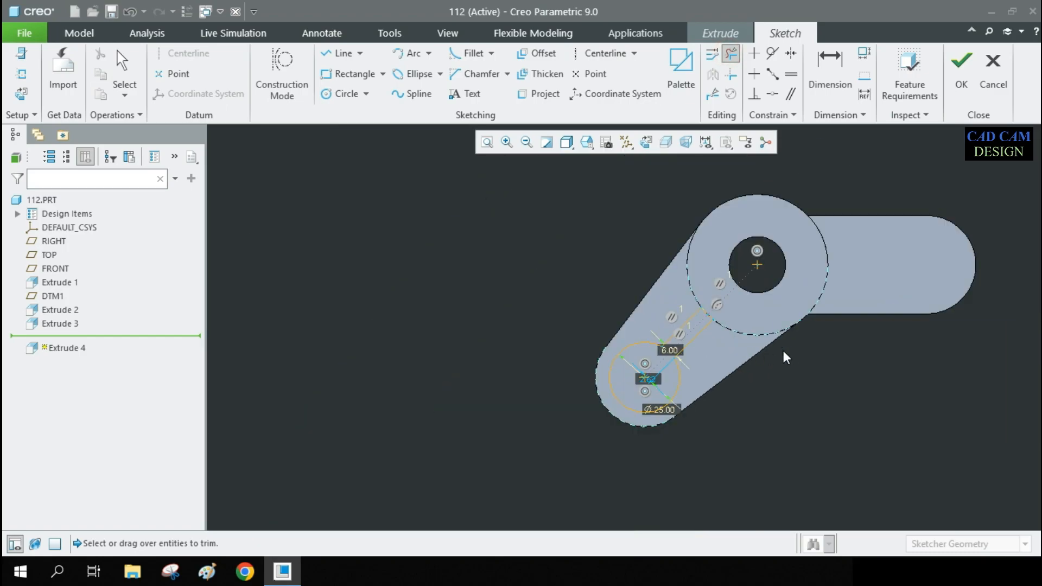
{"action": "scroll", "coordinate": [673, 374], "scroll_direction": "up", "scroll_amount": 2}
{"action": "scroll", "coordinate": [580, 326], "scroll_direction": "up", "scroll_amount": 2}
{"action": "middle_click", "coordinate": [589, 337]}
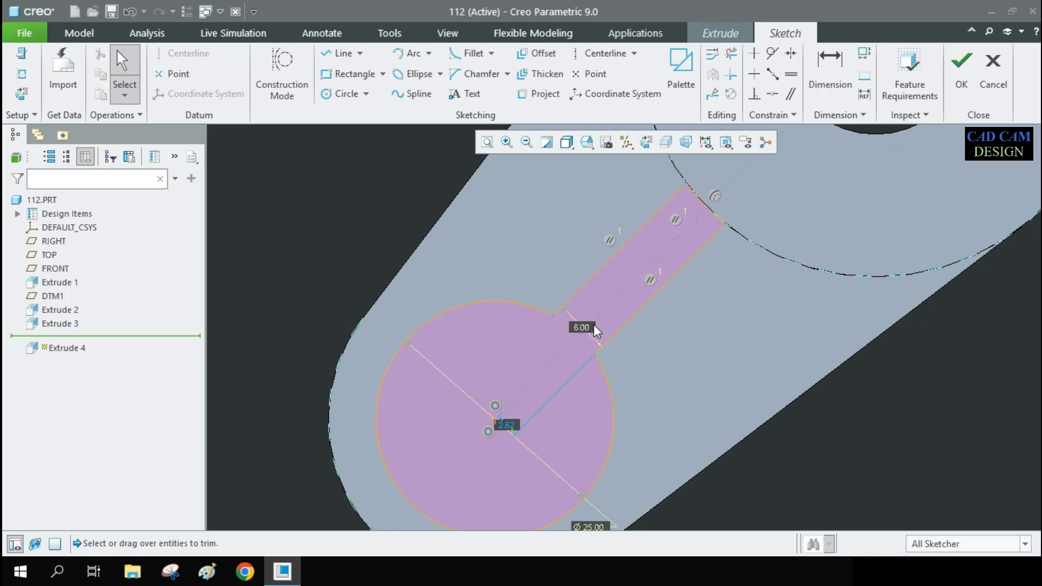
- Accept the section sketch and complete the redefinition of the angled arm's boss extrusion
{"action": "scroll", "coordinate": [593, 328], "scroll_direction": "down", "scroll_amount": 3}
{"action": "left_click", "coordinate": [961, 68]}
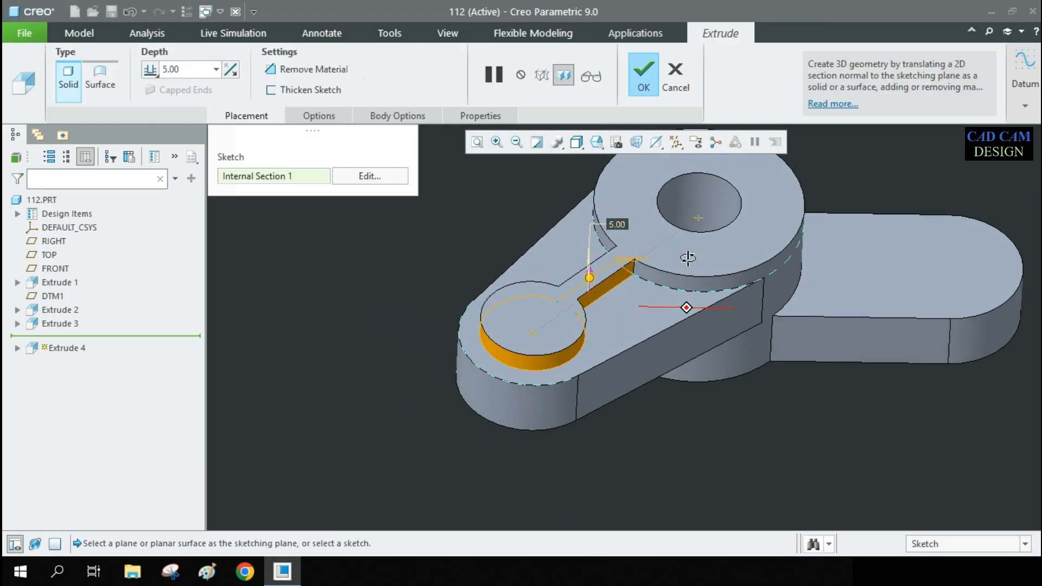
{"action": "left_click", "coordinate": [655, 96]}
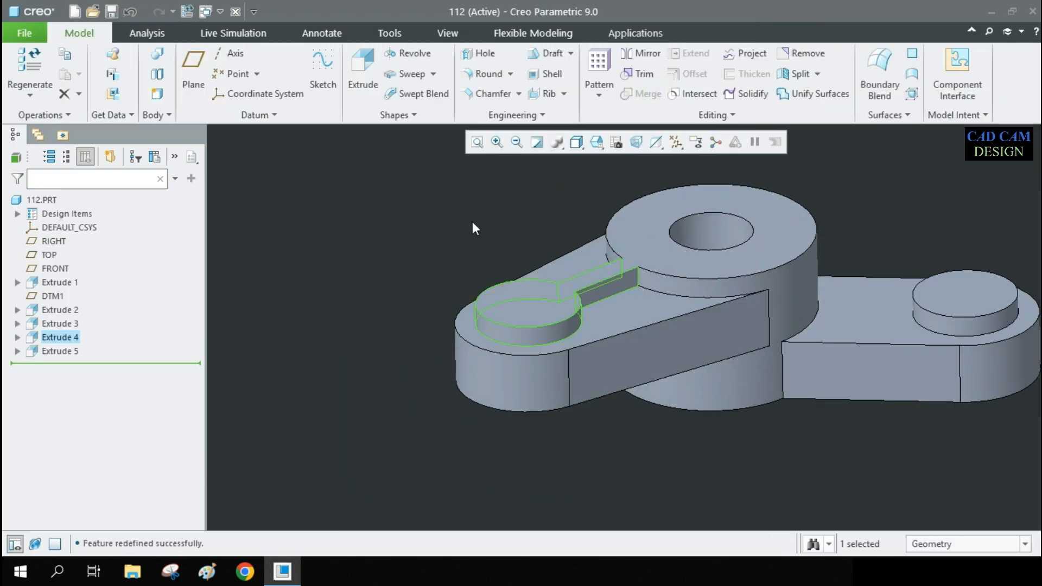
- Start a 1.95 mm circular round on the top edge of the angled arm's boss
{"action": "scroll", "coordinate": [635, 277], "scroll_direction": "up", "scroll_amount": 3}
{"action": "scroll", "coordinate": [633, 270], "scroll_direction": "down", "scroll_amount": 6}
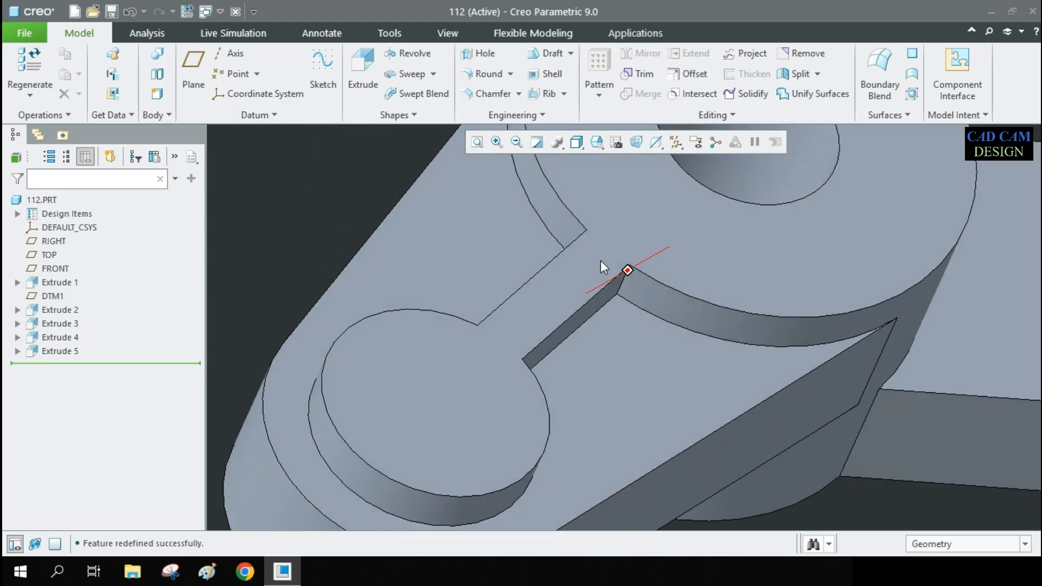
{"action": "scroll", "coordinate": [622, 288], "scroll_direction": "up", "scroll_amount": 5}
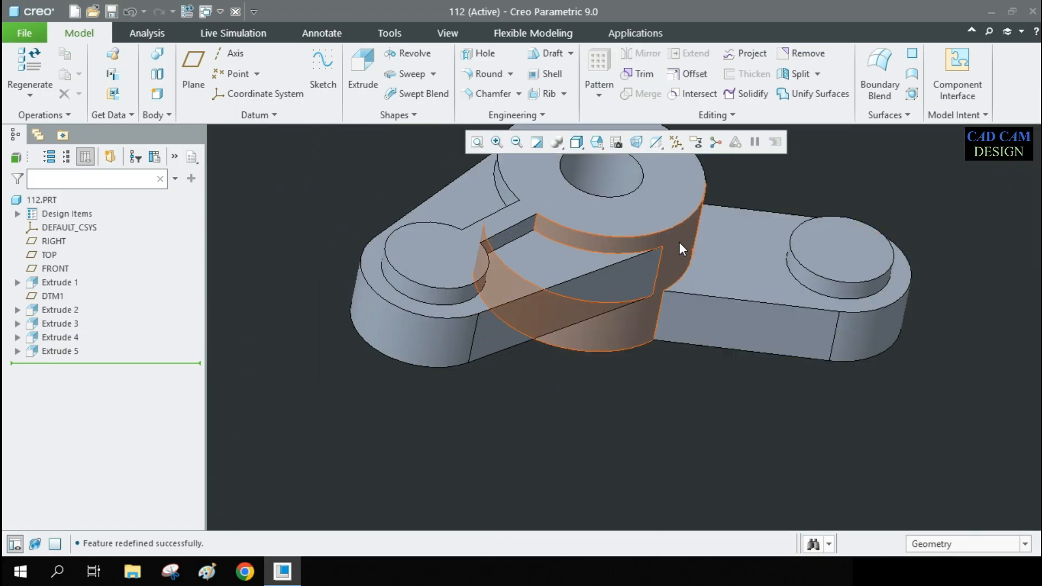
{"action": "scroll", "coordinate": [635, 253], "scroll_direction": "down", "scroll_amount": 3}
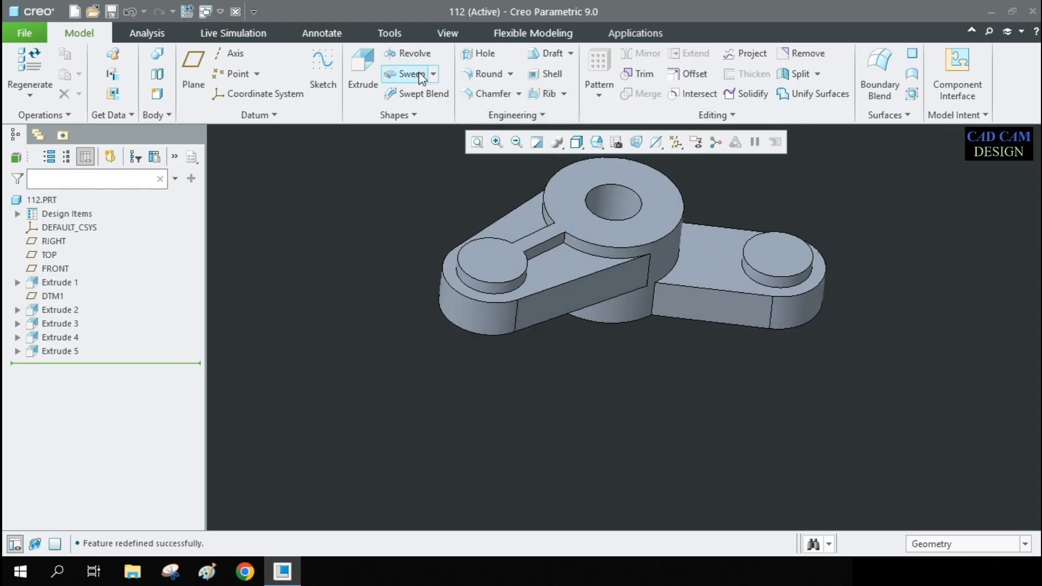
{"action": "left_click", "coordinate": [488, 74]}
{"action": "scroll", "coordinate": [548, 239], "scroll_direction": "up", "scroll_amount": 4}
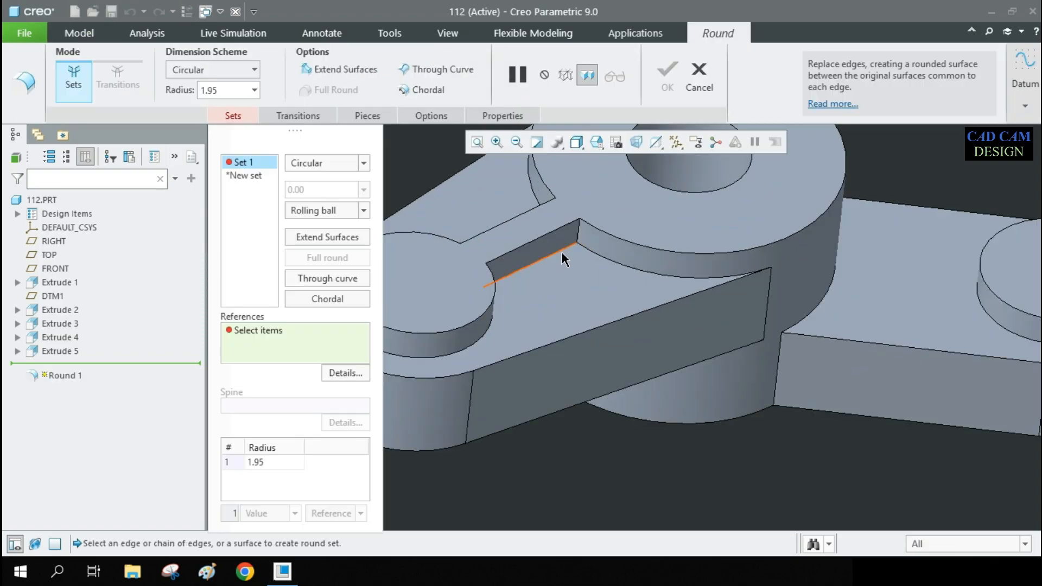
{"action": "left_click", "coordinate": [489, 300]}
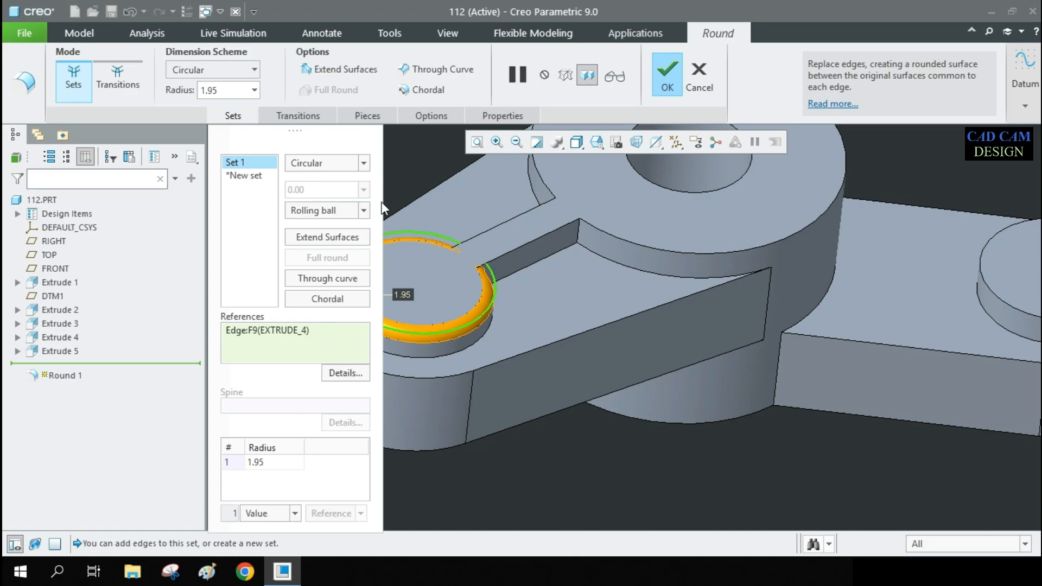
{"action": "left_click", "coordinate": [333, 163]}
{"action": "left_click", "coordinate": [334, 162]}
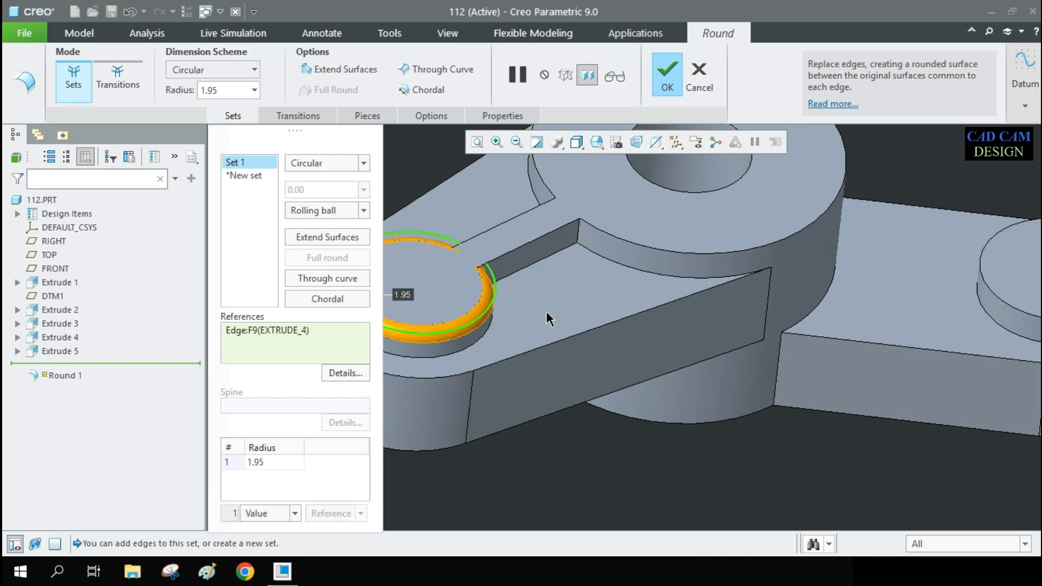
- Add the rib's top edges, the cylinder's top rim, and the base edges of the rib, boss and cylinder on the angled arm to the round
{"action": "left_click", "coordinate": [543, 233], "text": "ctrl"}
{"action": "left_click", "coordinate": [532, 207], "text": "ctrl"}
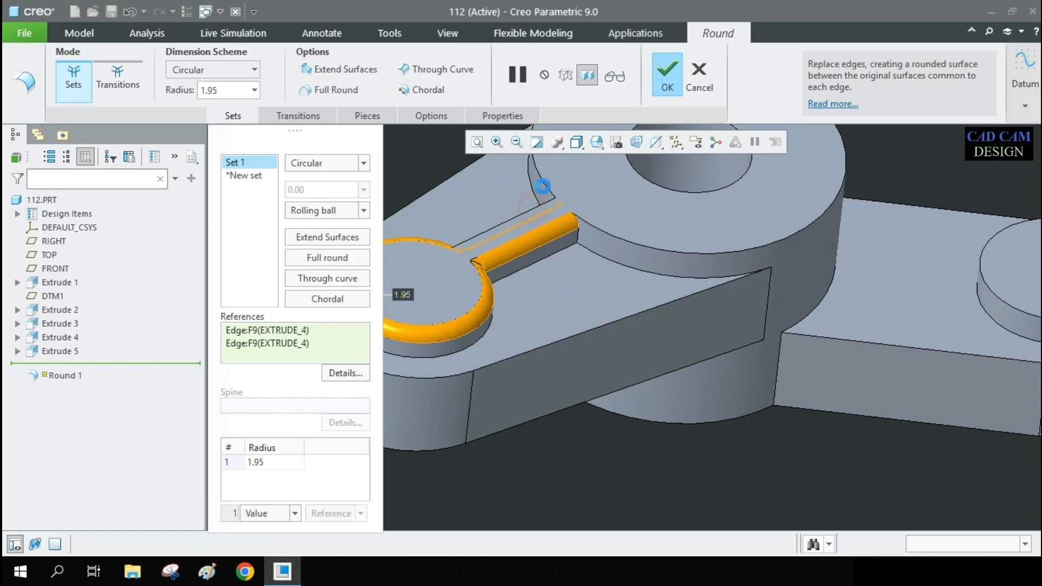
{"action": "left_click", "coordinate": [630, 270]}
{"action": "left_click", "coordinate": [673, 275]}
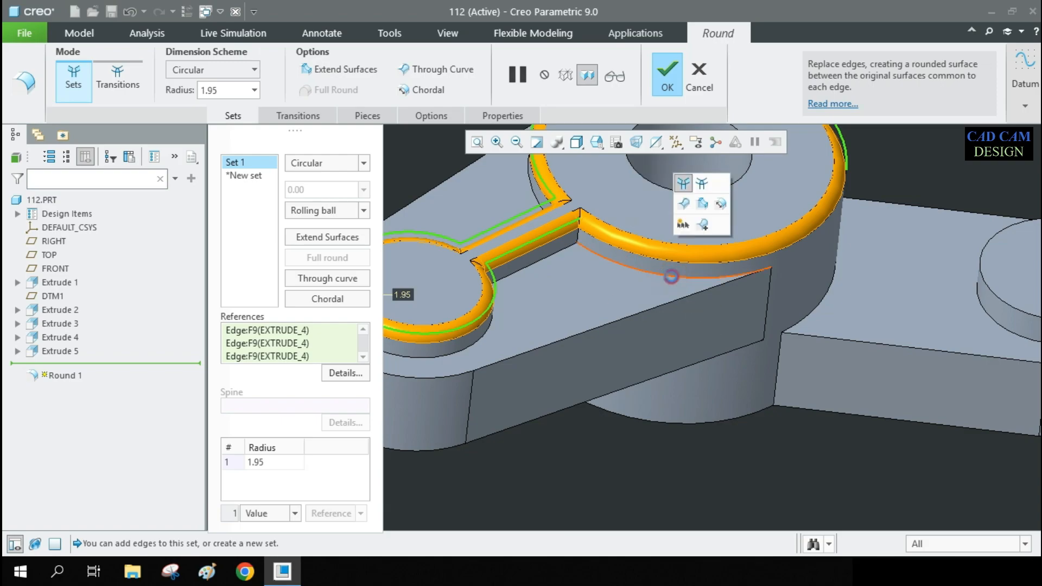
{"action": "left_click", "coordinate": [537, 200], "text": "ctrl"}
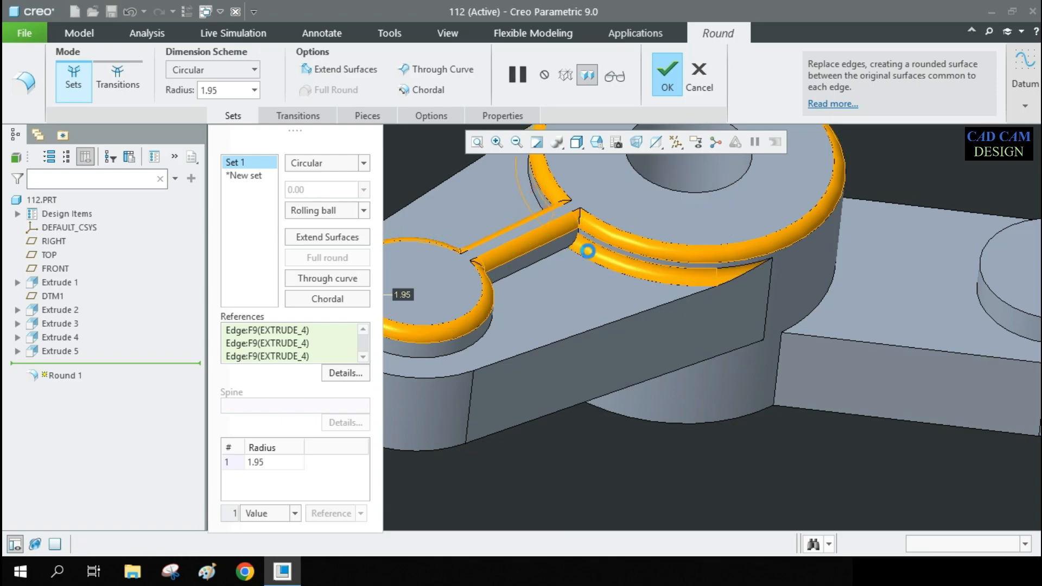
{"action": "left_click", "coordinate": [551, 256], "text": "ctrl"}
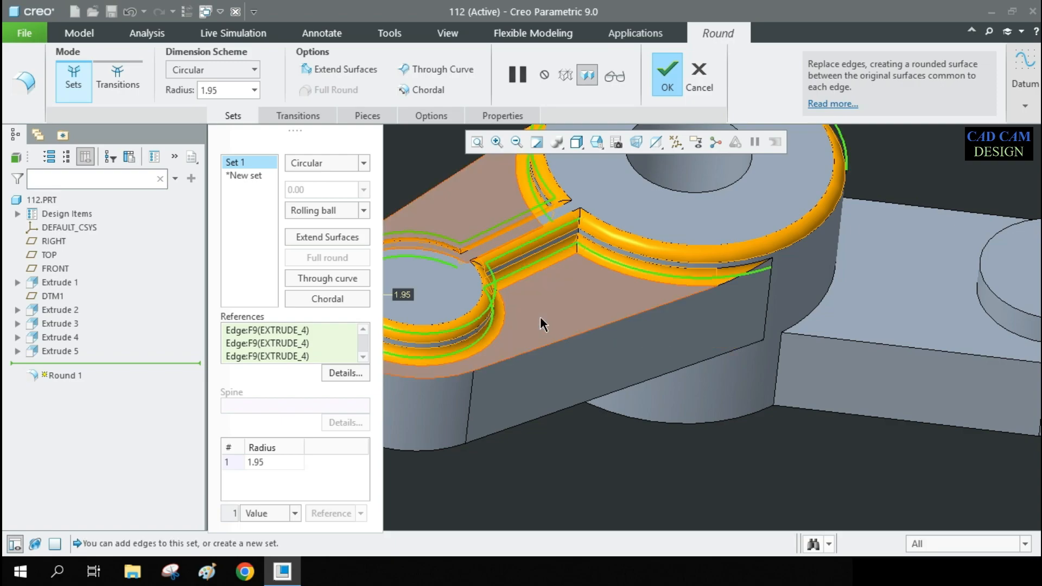
- Add the junction between cylinder and straight arm, plus the straight arm's boss top and base edges, to the same round set
{"action": "middle_click_drag", "start_coordinate": [544, 312], "coordinate": [547, 249]}
{"action": "scroll", "coordinate": [541, 242], "scroll_direction": "up", "scroll_amount": 5}
{"action": "scroll", "coordinate": [665, 304], "scroll_direction": "down", "scroll_amount": 4}
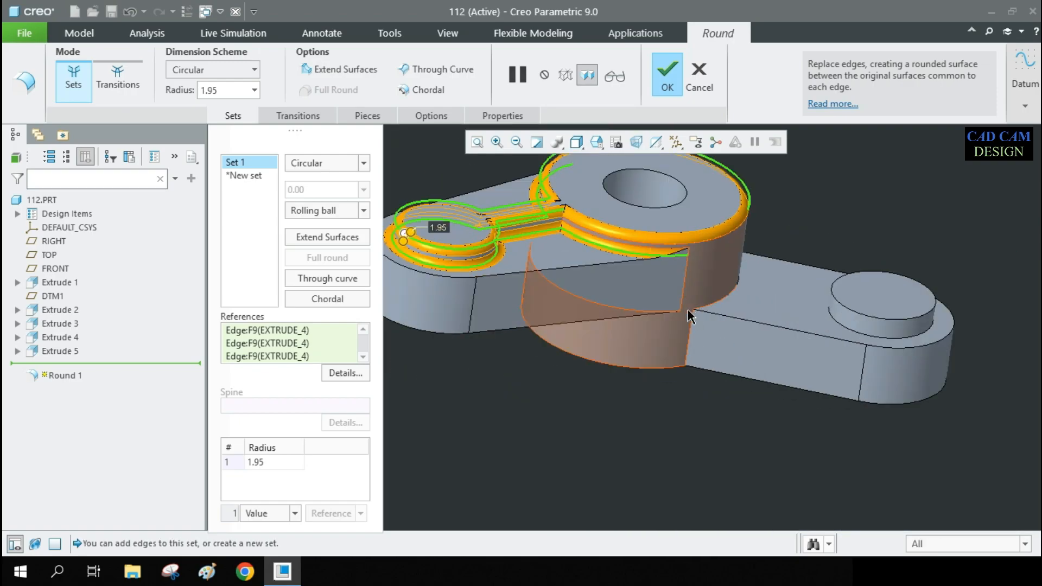
{"action": "left_click", "coordinate": [726, 302], "text": "ctrl"}
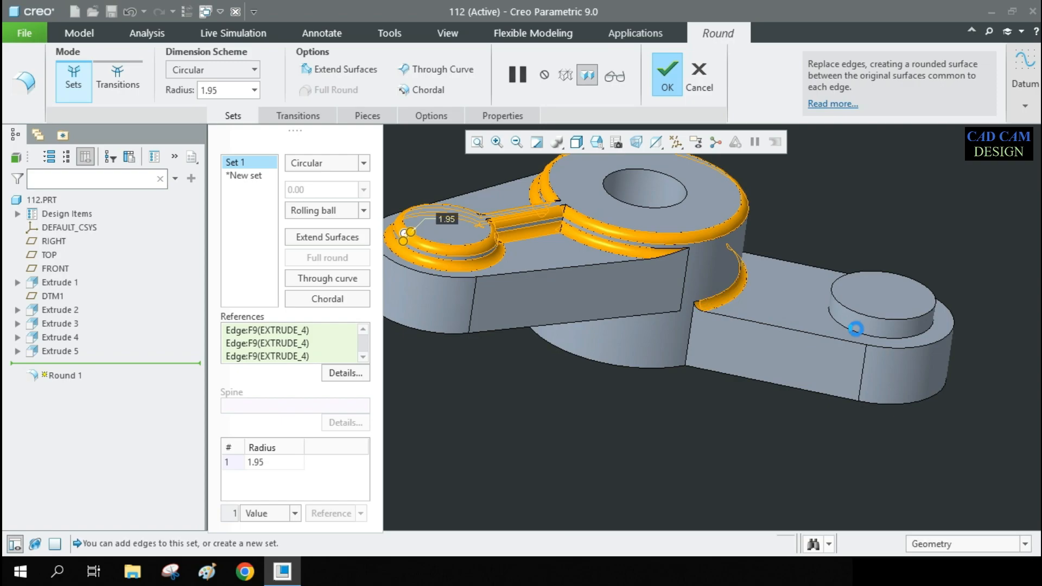
{"action": "left_click", "coordinate": [864, 317], "text": "ctrl"}
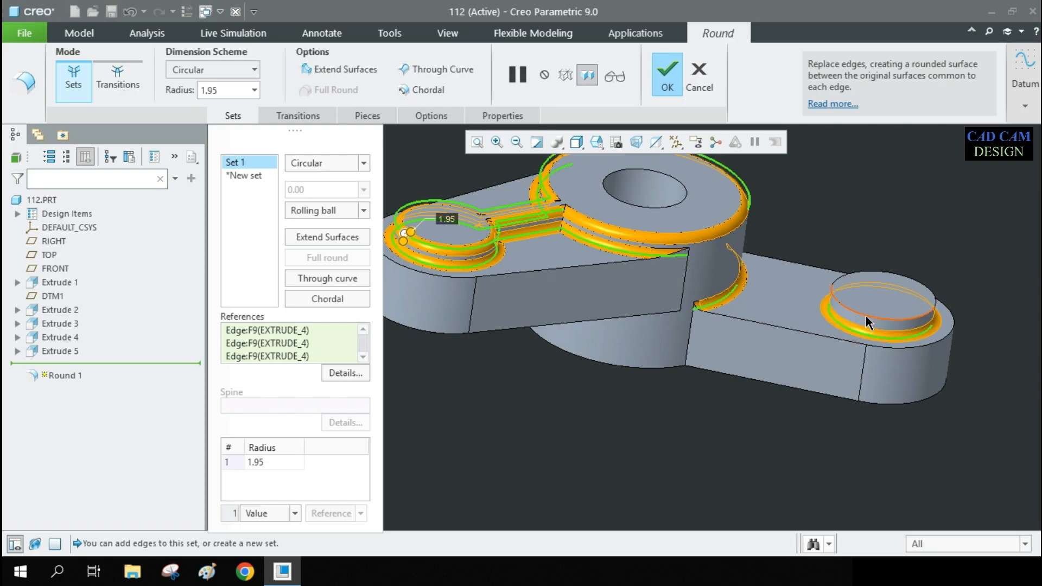
- Add the cylinder's bottom rim, both ends of the central hole and both arms' lower outer edges to the round set
{"action": "middle_click_drag", "start_coordinate": [944, 354], "coordinate": [832, 362]}
{"action": "left_click", "coordinate": [649, 445], "text": "ctrl"}
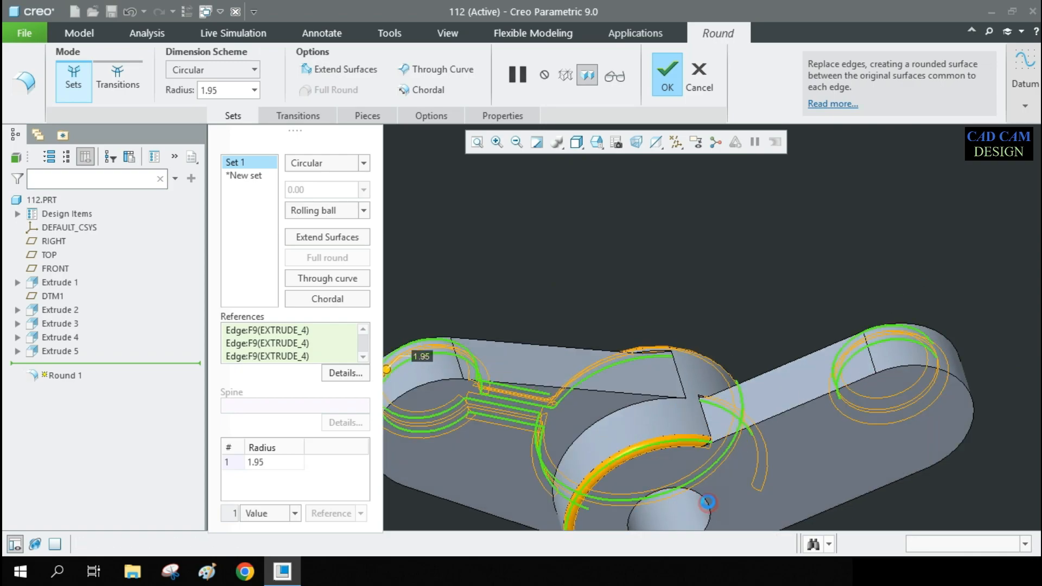
{"action": "middle_click_drag", "start_coordinate": [727, 369], "coordinate": [676, 305]}
{"action": "left_click", "coordinate": [638, 233], "text": "ctrl"}
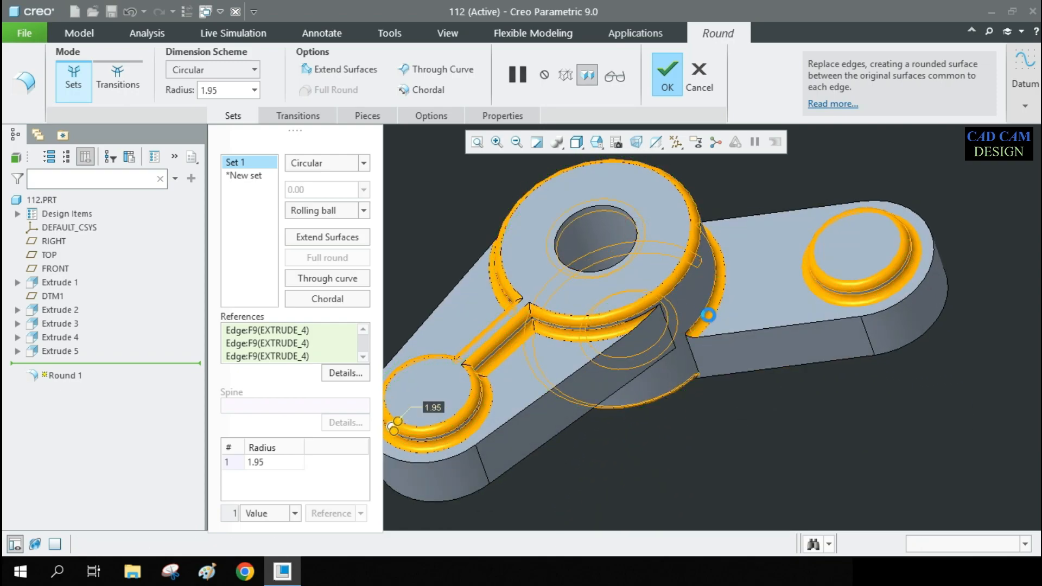
{"action": "middle_click_drag", "start_coordinate": [713, 319], "coordinate": [746, 287]}
{"action": "left_click", "coordinate": [760, 359], "text": "ctrl"}
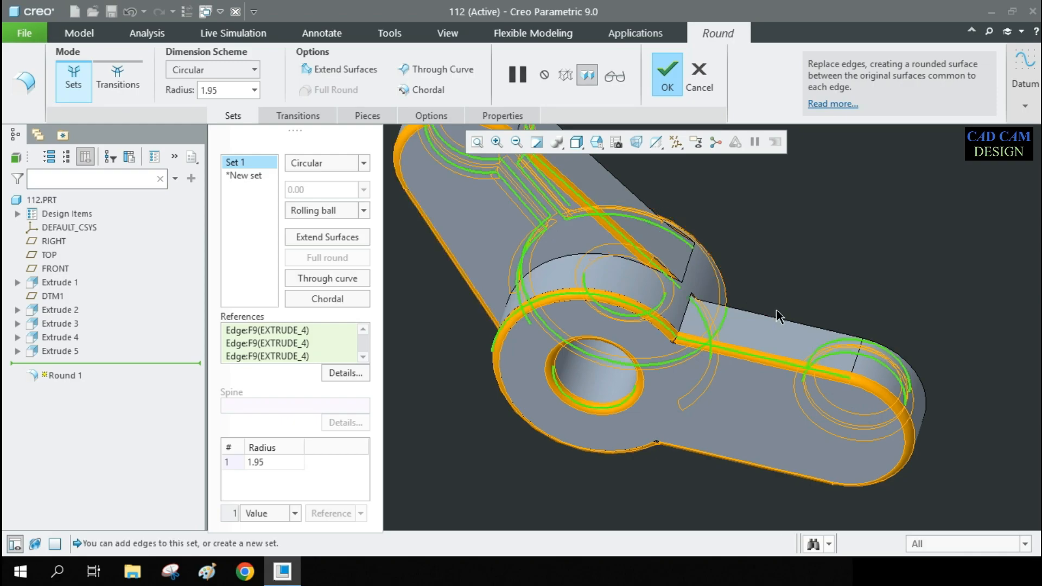
- Add the angled arm's upper outer edges to the set and complete the round feature
{"action": "middle_click_drag", "start_coordinate": [775, 309], "coordinate": [744, 401]}
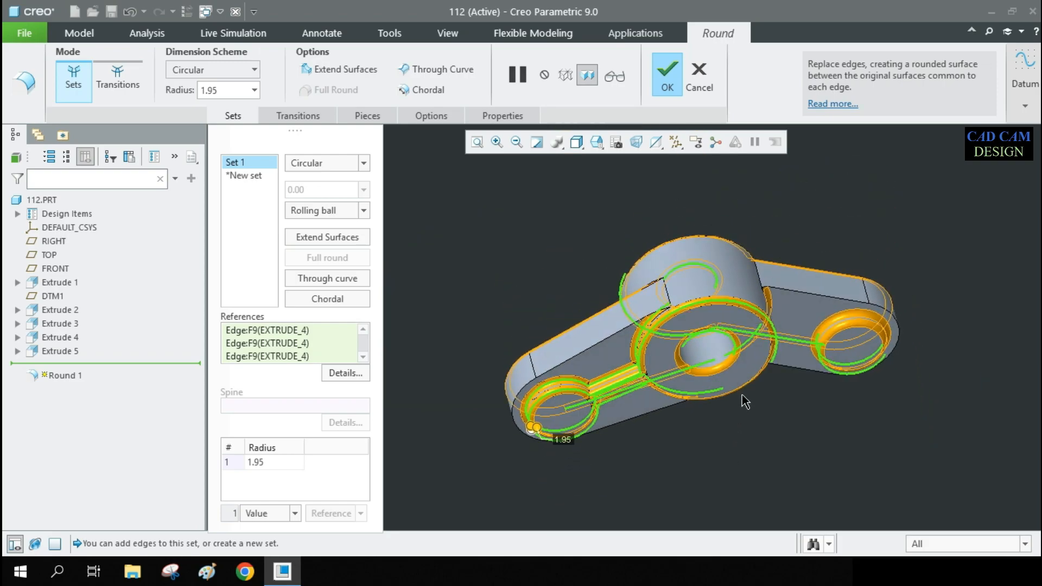
{"action": "left_click", "coordinate": [619, 334], "text": "ctrl"}
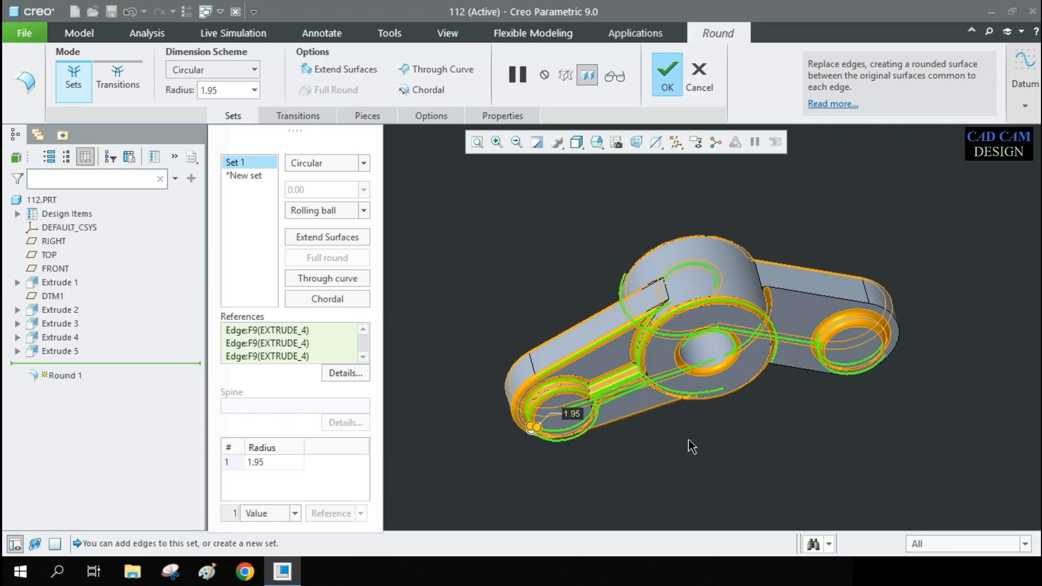
{"action": "left_click", "coordinate": [678, 99]}
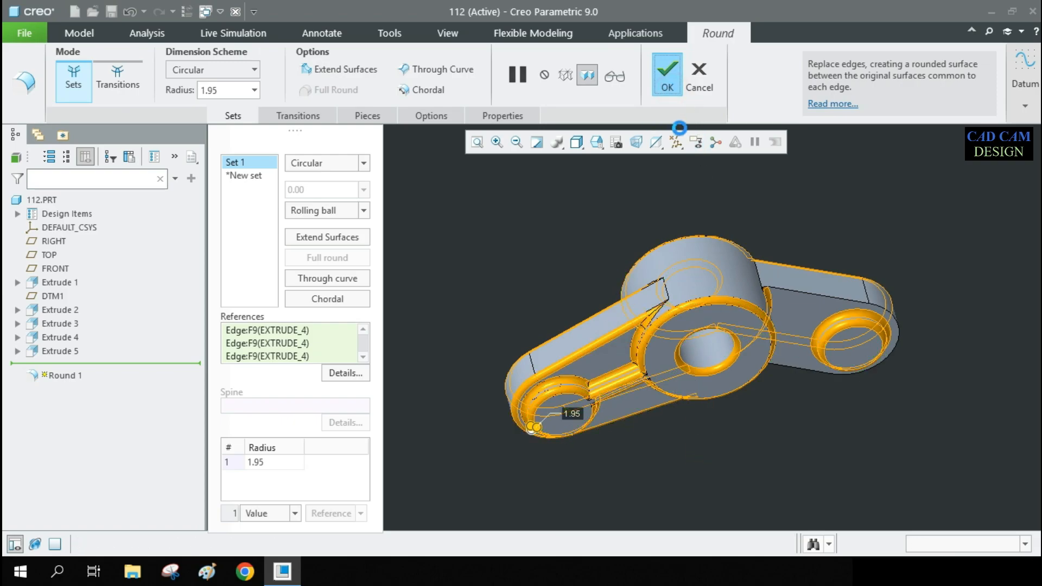
- Start another round on the near vertical edge where the straight arm's side meets the cylinder
{"action": "middle_click_drag", "start_coordinate": [679, 227], "coordinate": [732, 269]}
{"action": "mouse_move", "coordinate": [721, 374]}
{"action": "middle_mouse_down"}
{"action": "mouse_move", "coordinate": [671, 281]}
{"action": "mouse_move", "coordinate": [700, 363]}
{"action": "middle_mouse_up"}
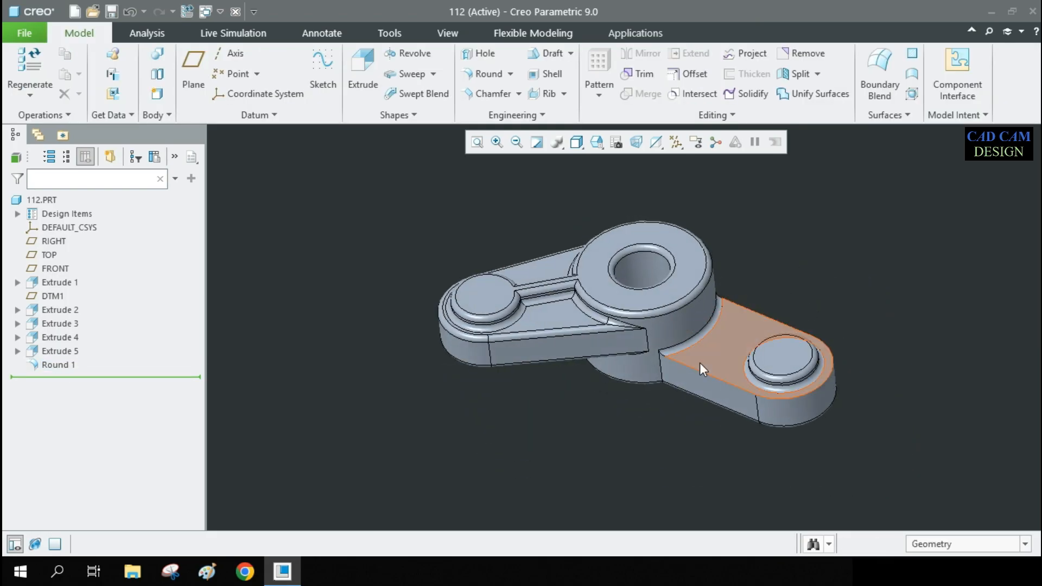
{"action": "scroll", "coordinate": [739, 297], "scroll_direction": "down", "scroll_amount": 3}
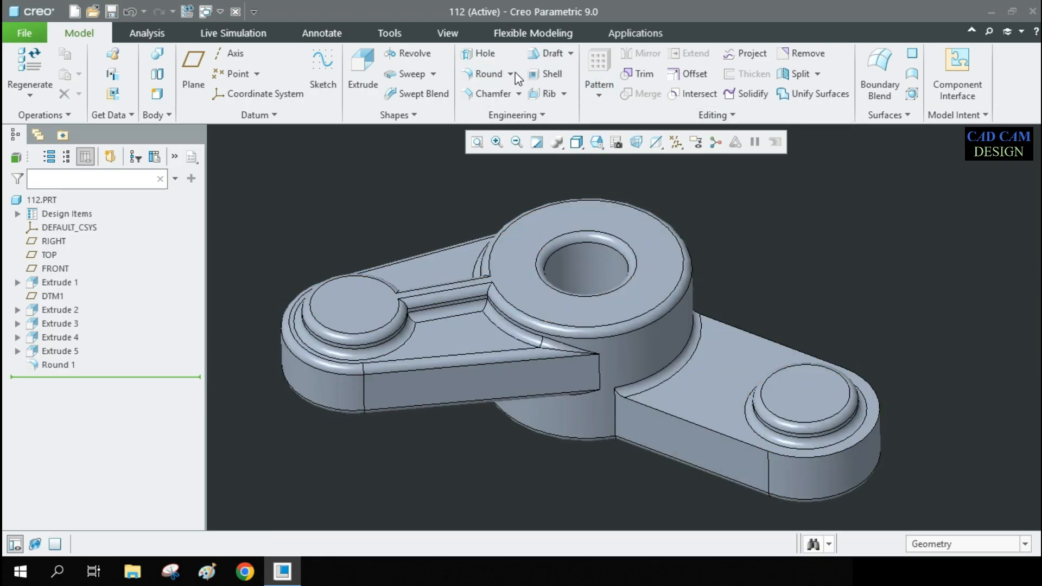
{"action": "left_click", "coordinate": [483, 73]}
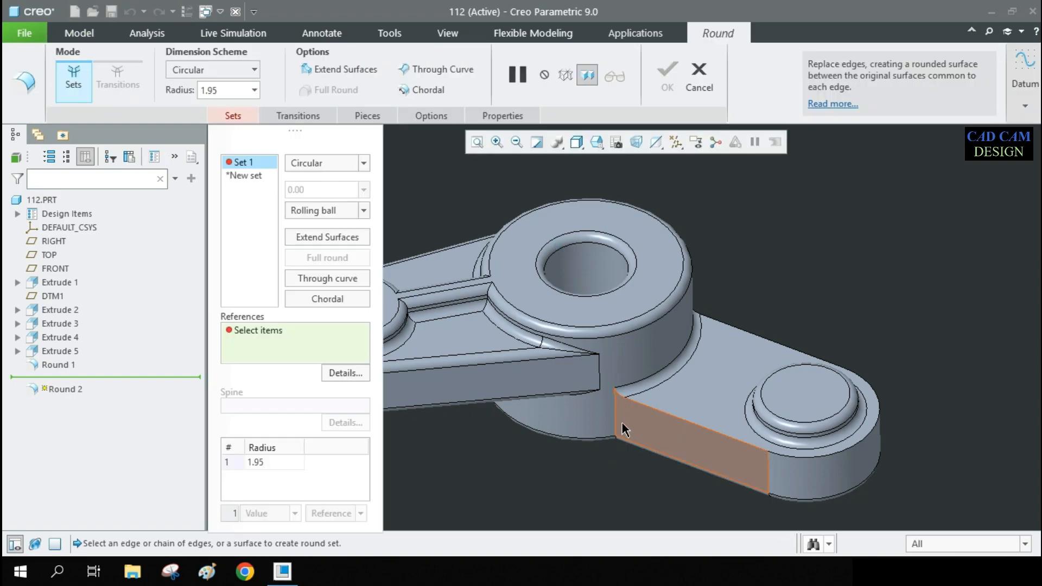
{"action": "left_click", "coordinate": [615, 413]}
- Try a separate 17 mm round set on the straight arm's far vertical edge at the cylinder, and delete that set
{"action": "middle_click_drag", "start_coordinate": [699, 375], "coordinate": [748, 334]}
{"action": "left_click", "coordinate": [765, 282]}
{"action": "middle_click_drag", "start_coordinate": [765, 281], "coordinate": [814, 331]}
{"action": "scroll", "coordinate": [694, 293], "scroll_direction": "up", "scroll_amount": 6}
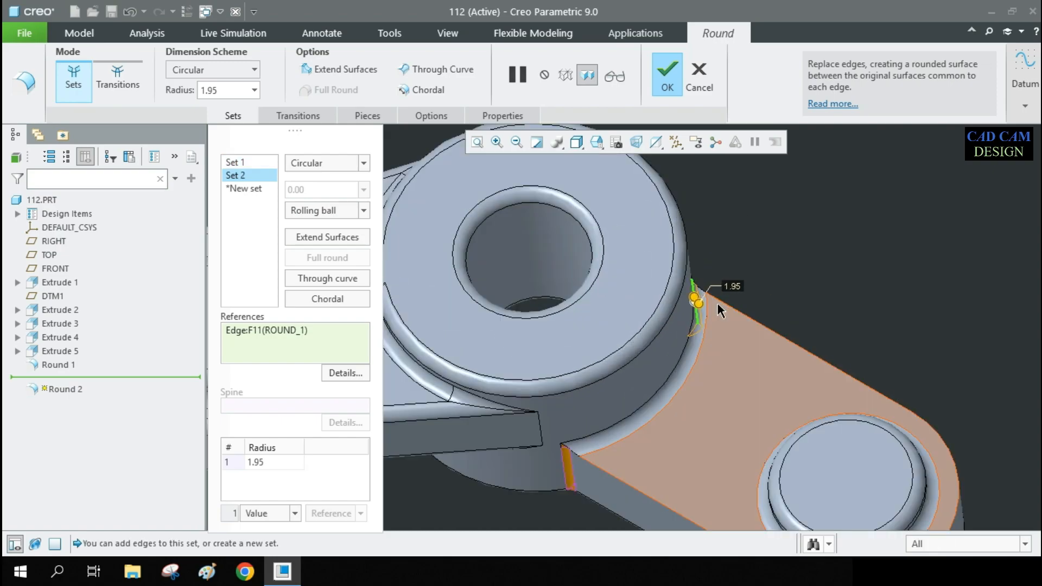
{"action": "left_click_drag", "start_coordinate": [702, 247], "coordinate": [772, 308]}
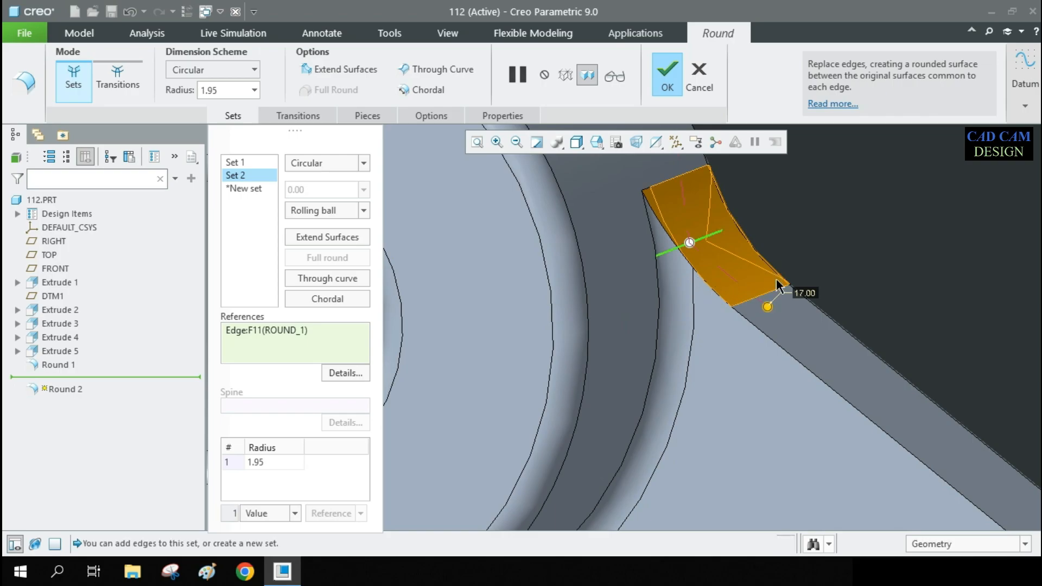
{"action": "scroll", "coordinate": [730, 293], "scroll_direction": "down", "scroll_amount": 5}
{"action": "middle_click_drag", "start_coordinate": [728, 287], "coordinate": [736, 242]}
{"action": "right_click", "coordinate": [251, 179]}
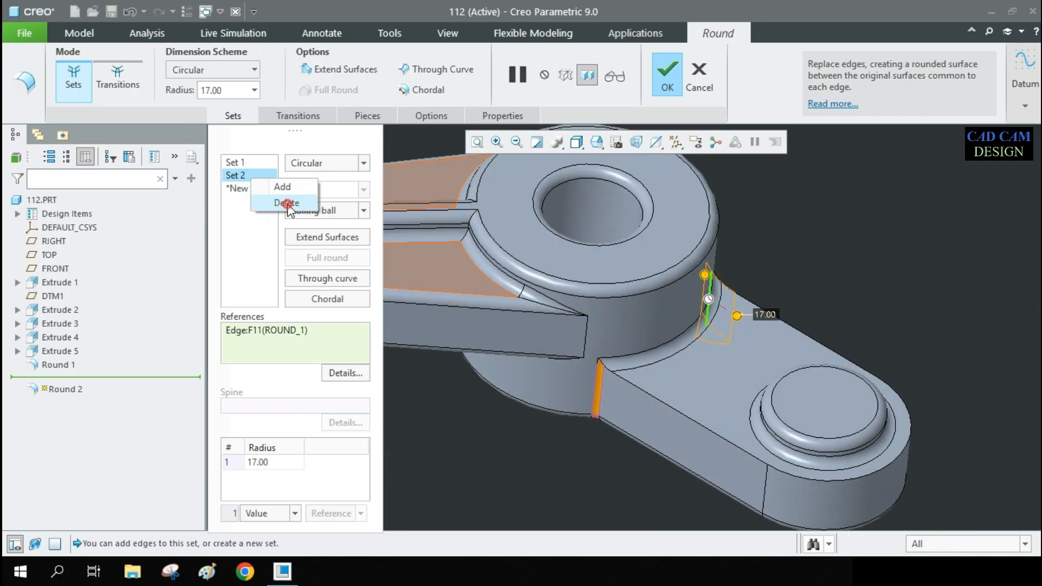
{"action": "left_click", "coordinate": [287, 202]}
- Add the straight arm's other vertical edge at the cylinder to the first set and enlarge the radius to about 23.1 mm
{"action": "middle_click_drag", "start_coordinate": [706, 336], "coordinate": [734, 352]}
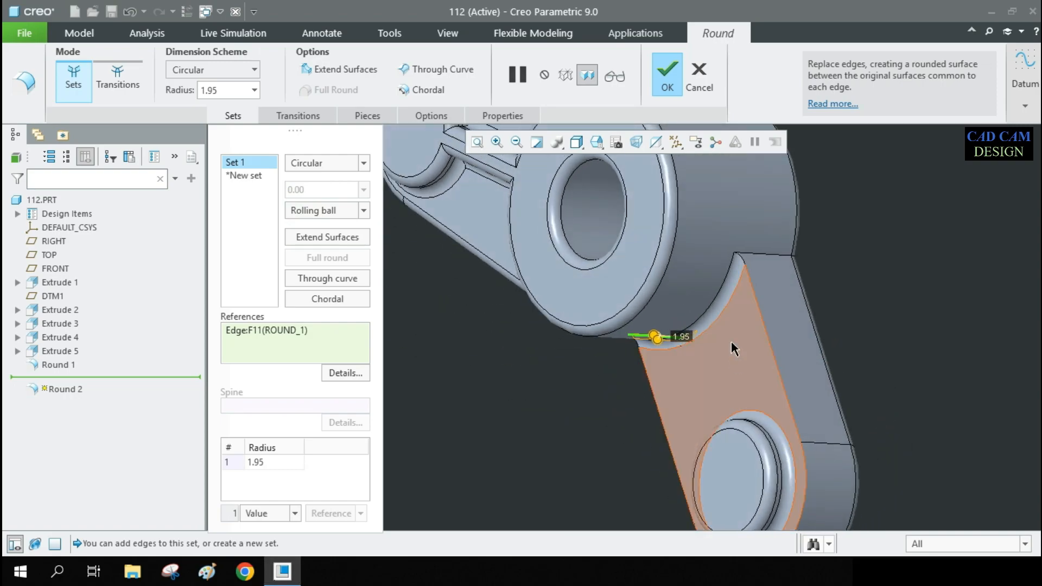
{"action": "left_click", "coordinate": [752, 253], "text": "ctrl"}
{"action": "middle_click_drag", "start_coordinate": [734, 291], "coordinate": [659, 380]}
{"action": "left_click_drag", "start_coordinate": [612, 383], "coordinate": [657, 392]}
- Set the radius of the two vertical edge rounds to 25 mm and complete the feature
{"action": "middle_click_drag", "start_coordinate": [633, 441], "coordinate": [629, 395]}
{"action": "double_click", "coordinate": [692, 361]}
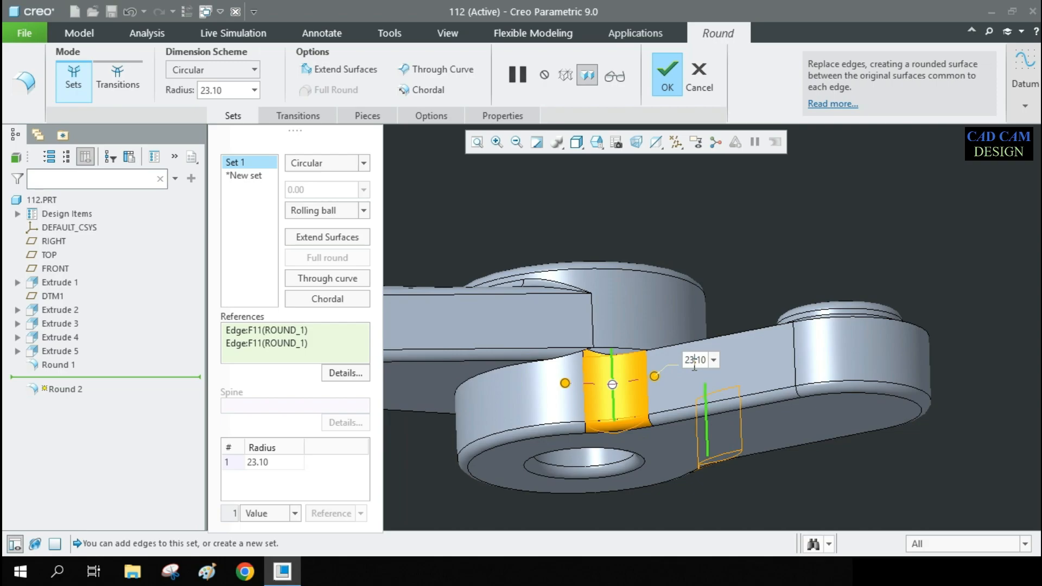
{"action": "type", "text": "2"}
{"action": "key", "text": "Return"}
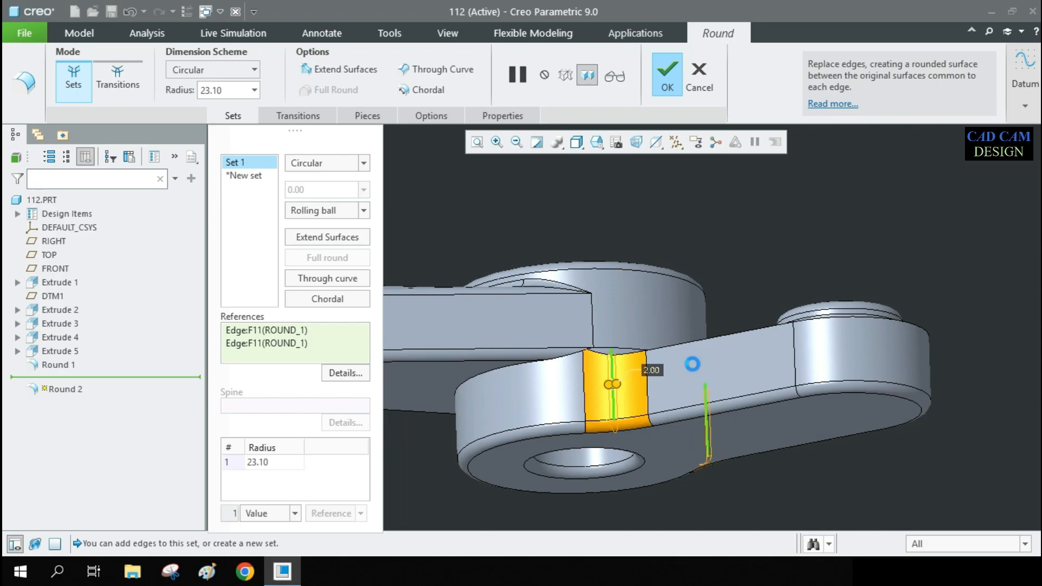
{"action": "double_click", "coordinate": [649, 371]}
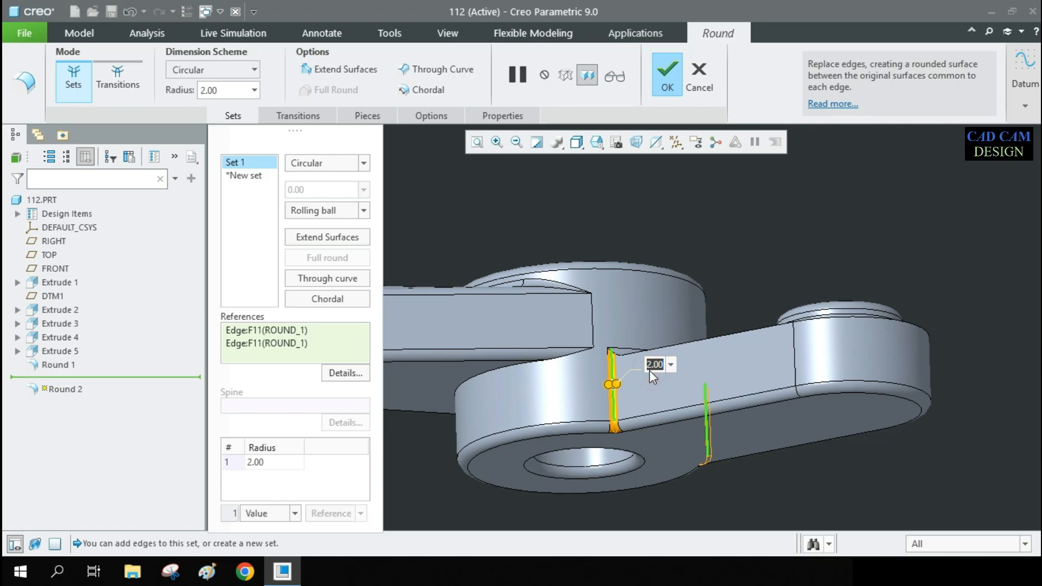
{"action": "type", "text": "25"}
{"action": "key", "text": "Return"}
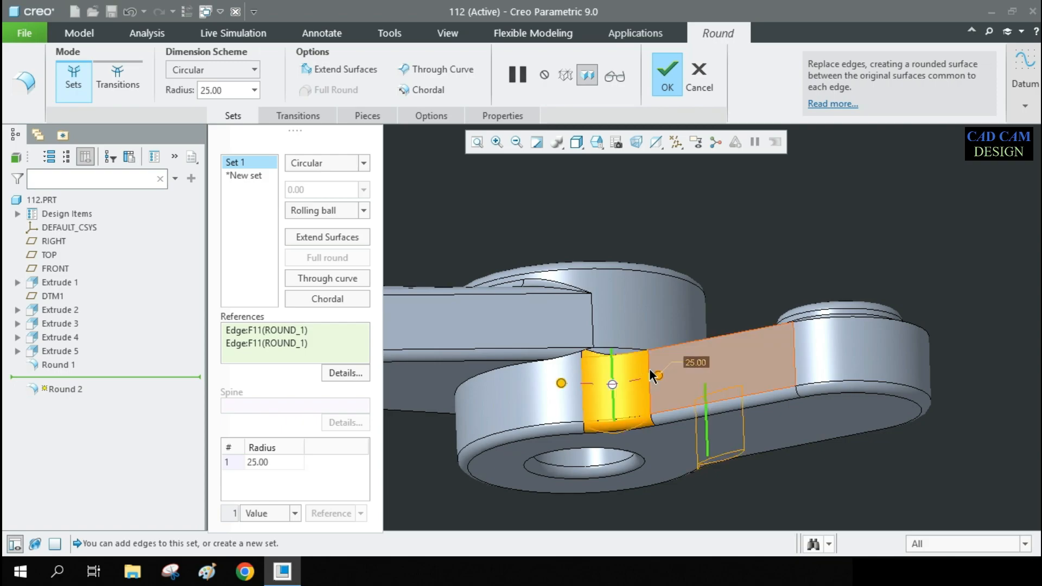
{"action": "middle_click_drag", "start_coordinate": [694, 299], "coordinate": [696, 316]}
{"action": "left_click", "coordinate": [668, 84]}
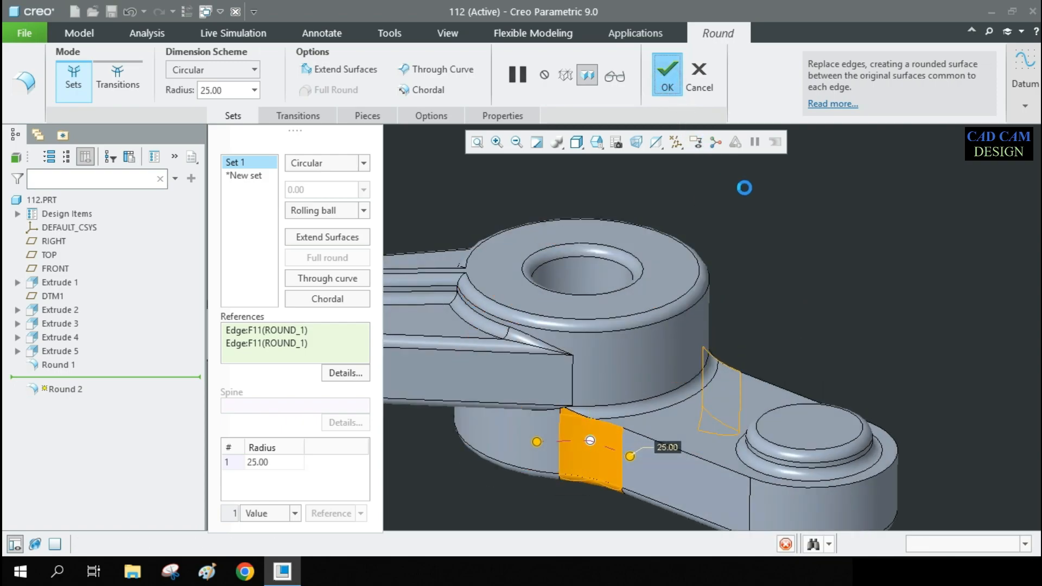
- Redefine the first round feature and try to add the straight arm's upper side edge to its set
{"action": "scroll", "coordinate": [760, 294], "scroll_direction": "down", "scroll_amount": 4}
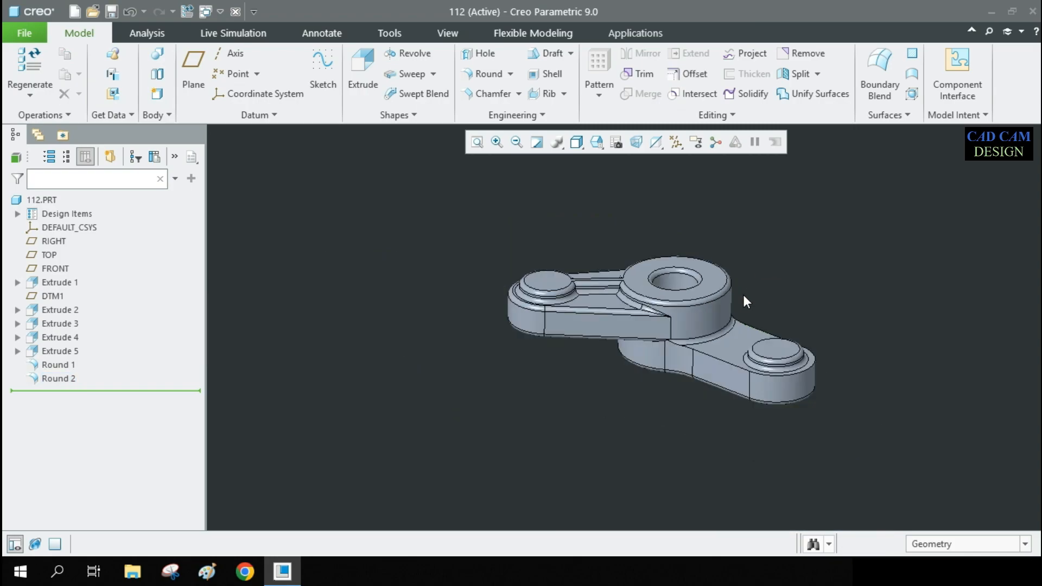
{"action": "scroll", "coordinate": [732, 354], "scroll_direction": "up", "scroll_amount": 5}
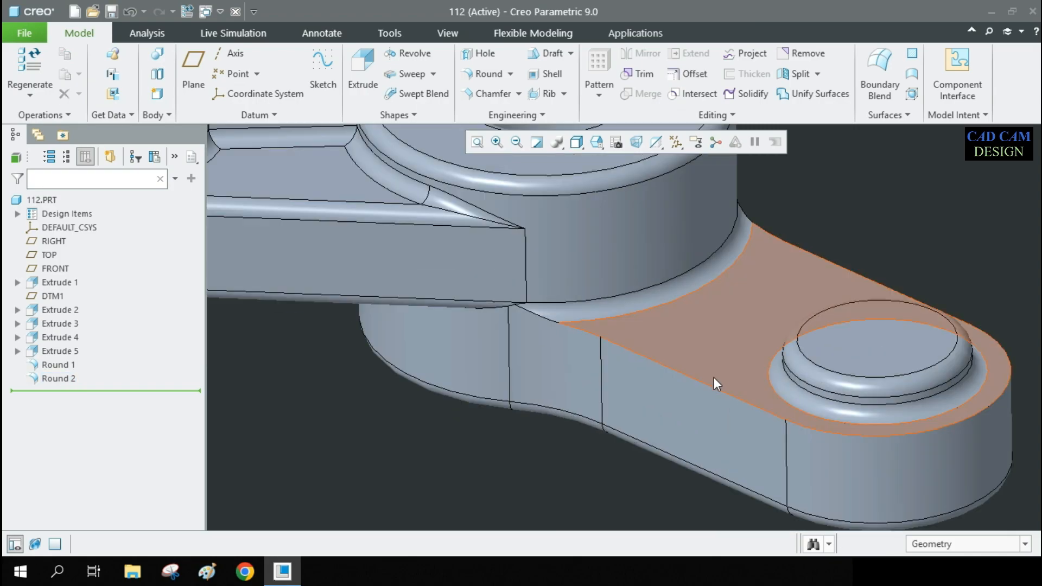
{"action": "scroll", "coordinate": [723, 398], "scroll_direction": "down", "scroll_amount": 3}
{"action": "left_click", "coordinate": [684, 417]}
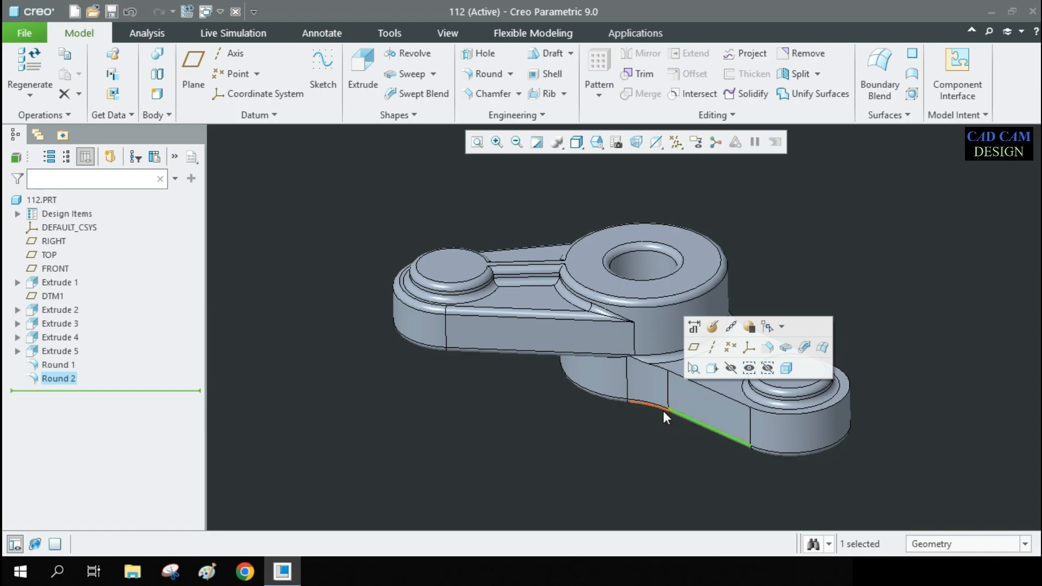
{"action": "scroll", "coordinate": [667, 413], "scroll_direction": "up", "scroll_amount": 5}
{"action": "left_click", "coordinate": [741, 321]}
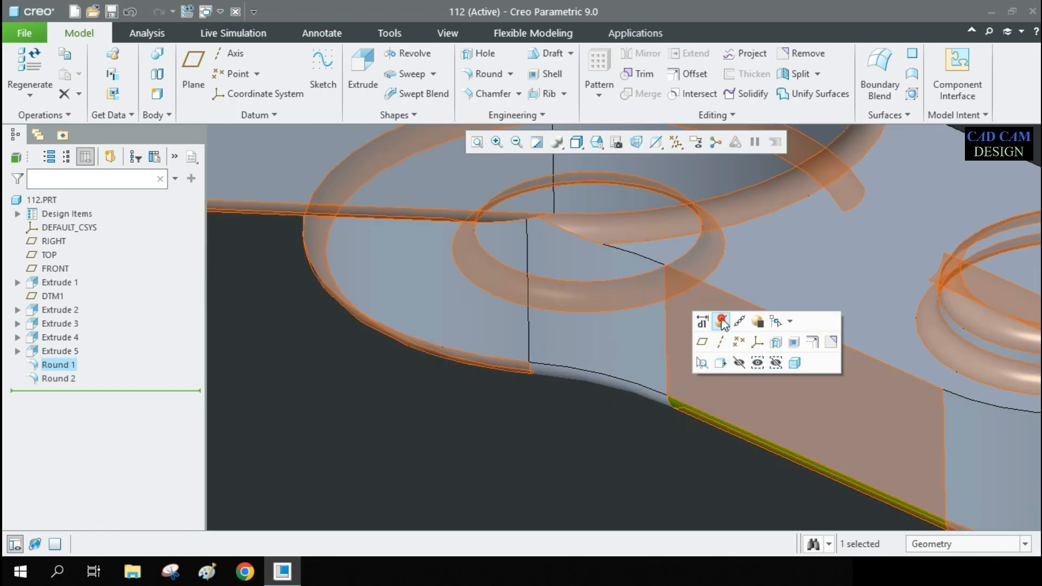
{"action": "left_click", "coordinate": [232, 115]}
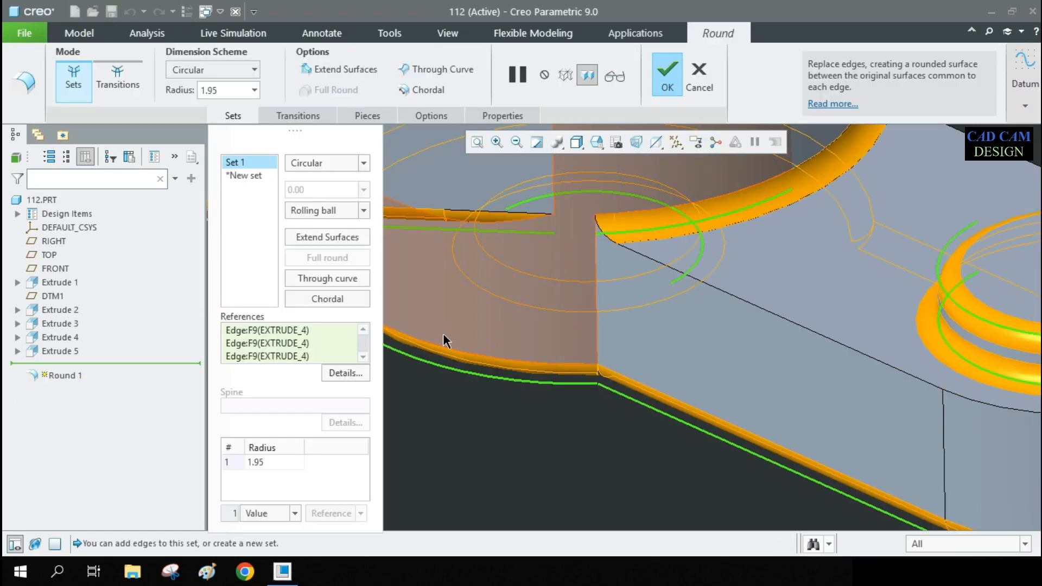
{"action": "scroll", "coordinate": [512, 302], "scroll_direction": "down", "scroll_amount": 3}
{"action": "left_click", "coordinate": [702, 328], "text": "ctrl"}
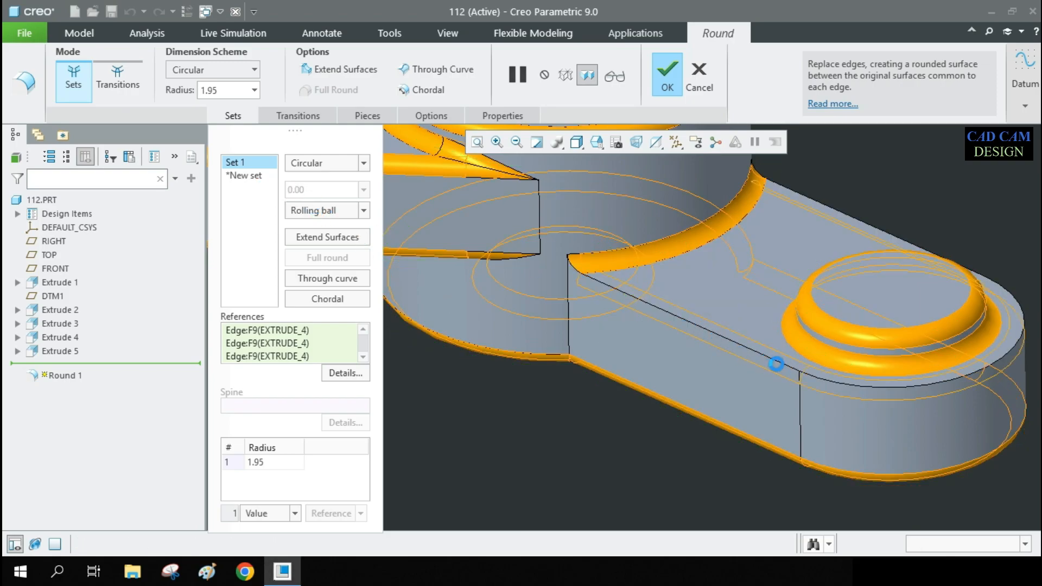
{"action": "scroll", "coordinate": [692, 364], "scroll_direction": "down", "scroll_amount": 4}
{"action": "left_click", "coordinate": [667, 78]}
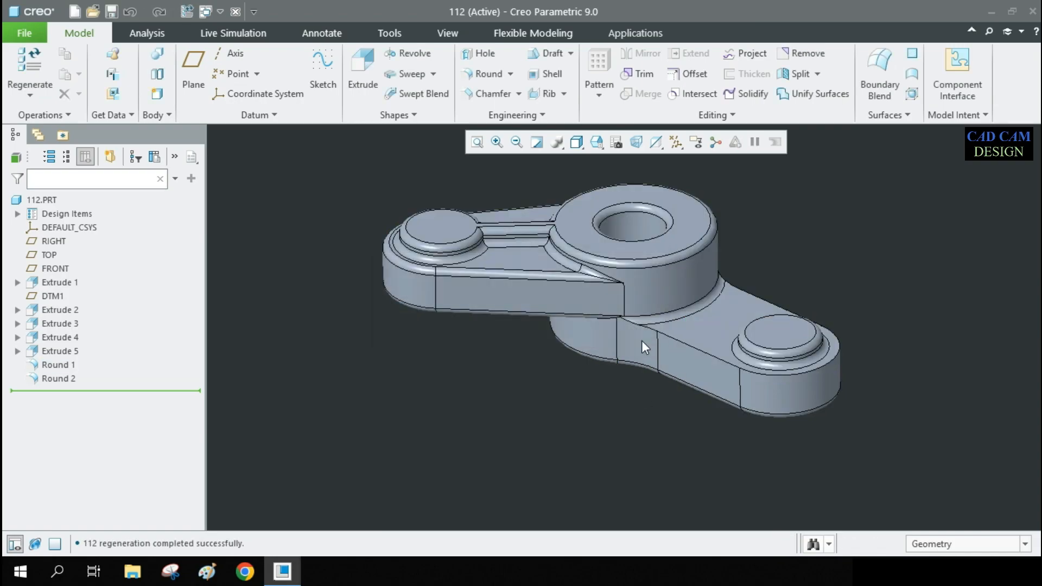
- Round the straight arm's upper outer edge with a 3 mm radius and complete the feature
{"action": "left_click", "coordinate": [500, 76]}
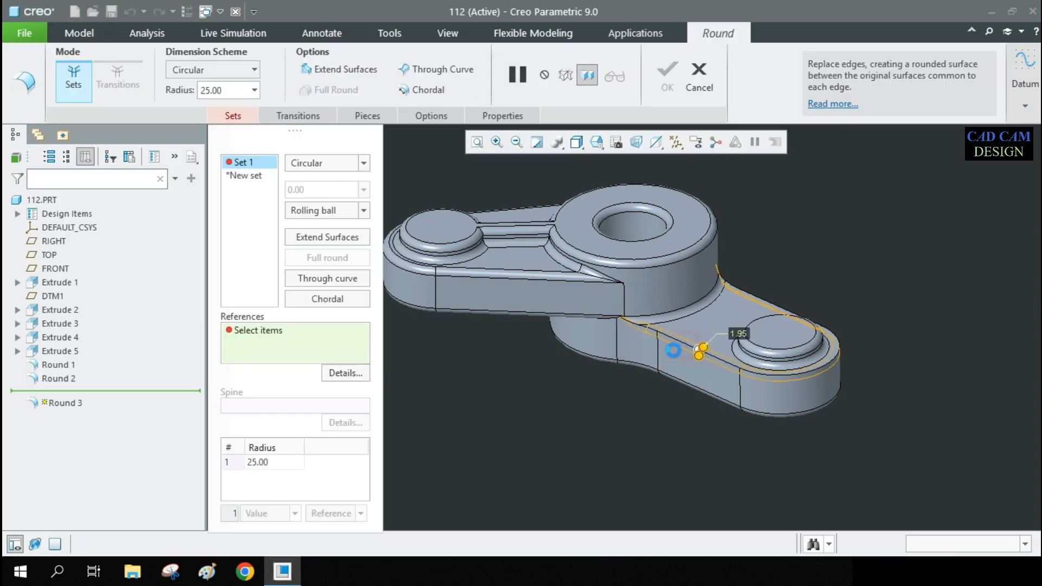
{"action": "left_click", "coordinate": [676, 351]}
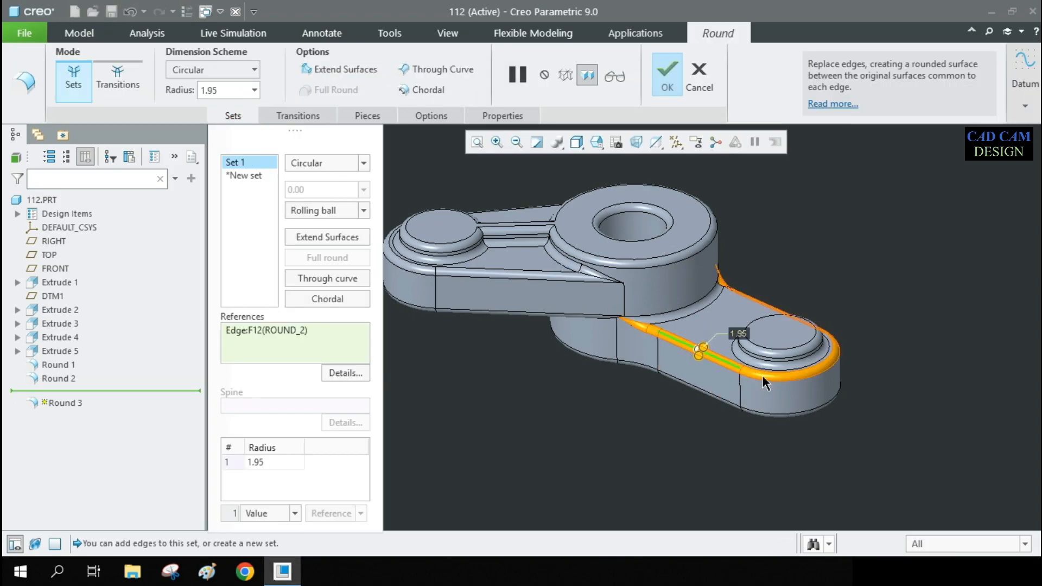
{"action": "double_click", "coordinate": [737, 335]}
{"action": "type", "text": "3"}
{"action": "key", "text": "Return"}
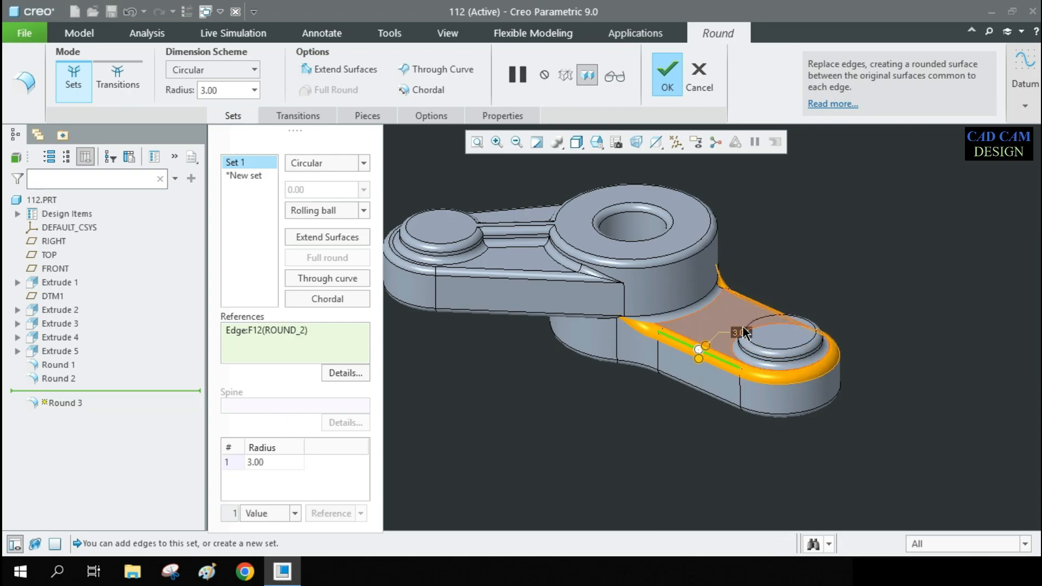
{"action": "left_click", "coordinate": [670, 79]}
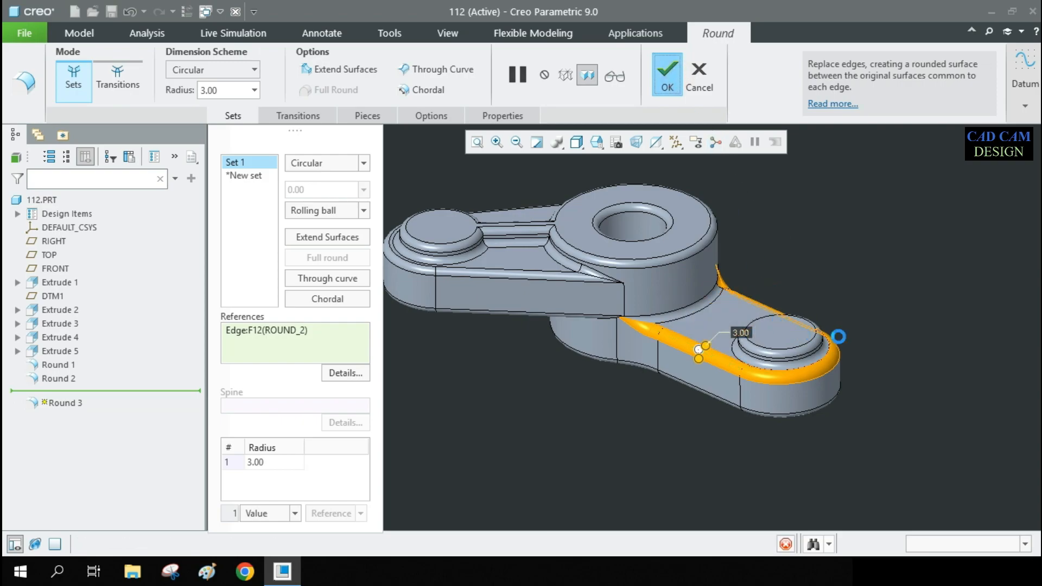
- Redefine the first round feature, trying a 3 mm radius before setting it to 2 mm and completing the edit
{"action": "left_click", "coordinate": [757, 351]}
{"action": "left_click", "coordinate": [784, 262]}
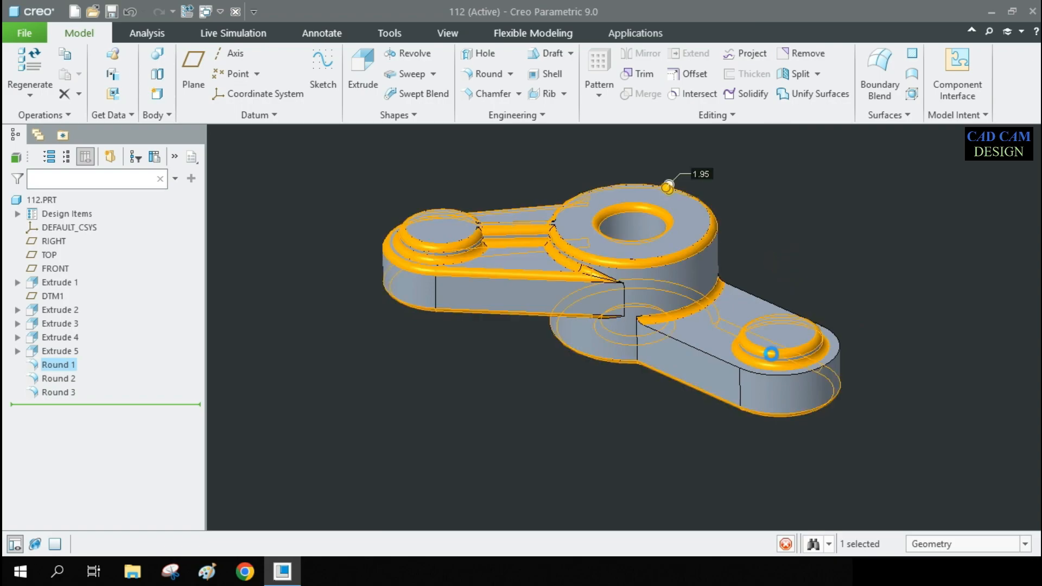
{"action": "double_click", "coordinate": [708, 177]}
{"action": "type", "text": "3"}
{"action": "key", "text": "Return"}
{"action": "double_click", "coordinate": [701, 176]}
{"action": "type", "text": "2"}
{"action": "key", "text": "Return"}
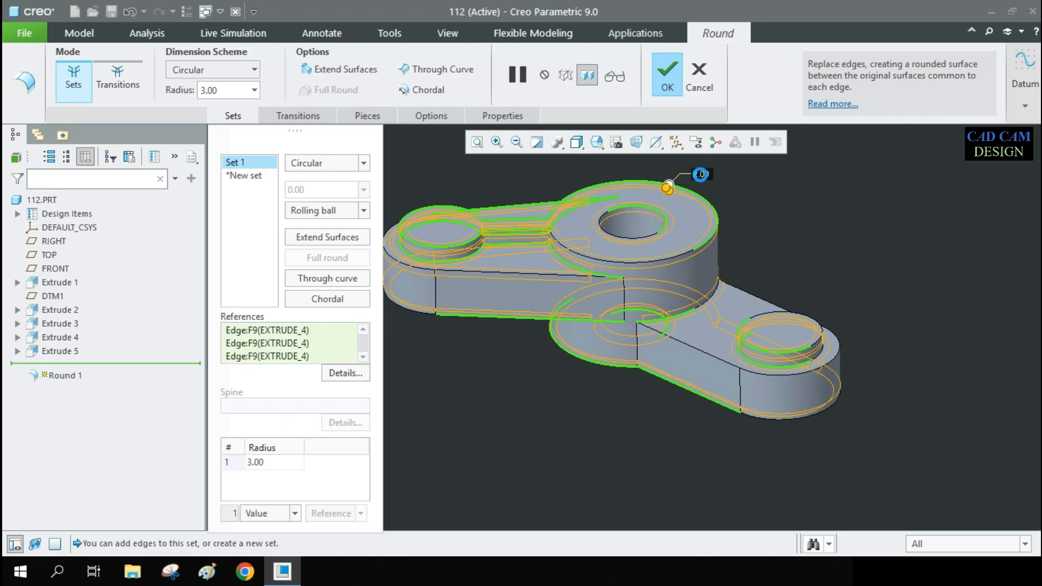
{"action": "left_click", "coordinate": [666, 77]}
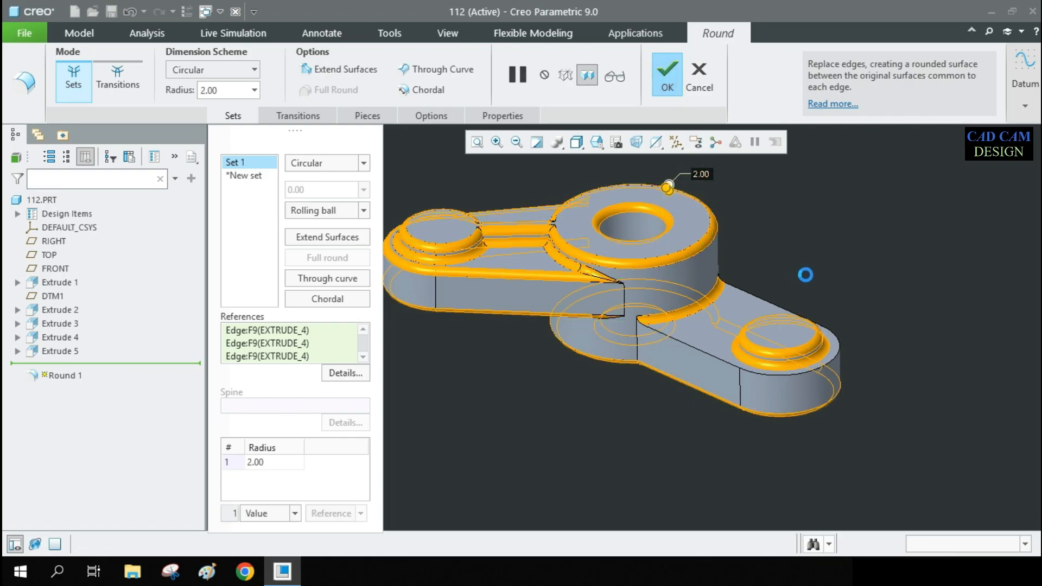
- Redefine the round on the straight arm's upper outer edge and set its radius to 2 mm
{"action": "left_click", "coordinate": [714, 357]}
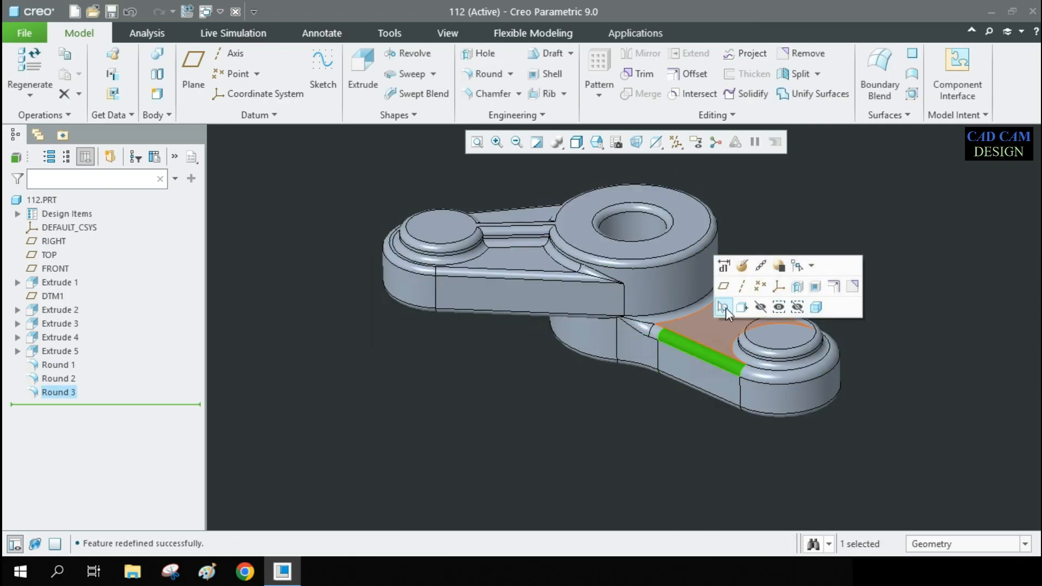
{"action": "left_click", "coordinate": [742, 265]}
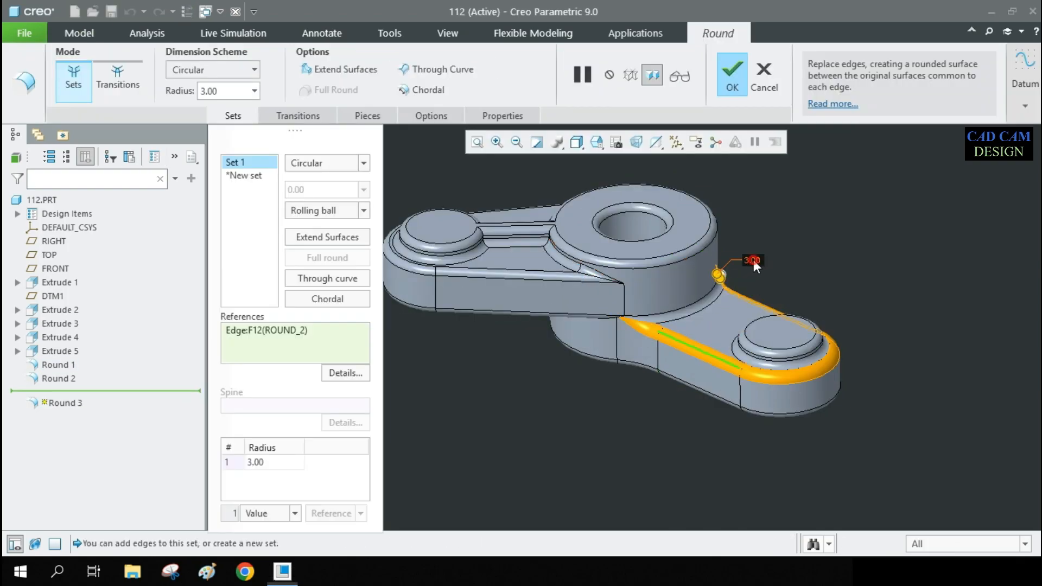
{"action": "double_click", "coordinate": [752, 261]}
{"action": "type", "text": "2"}
{"action": "key", "text": "Return"}
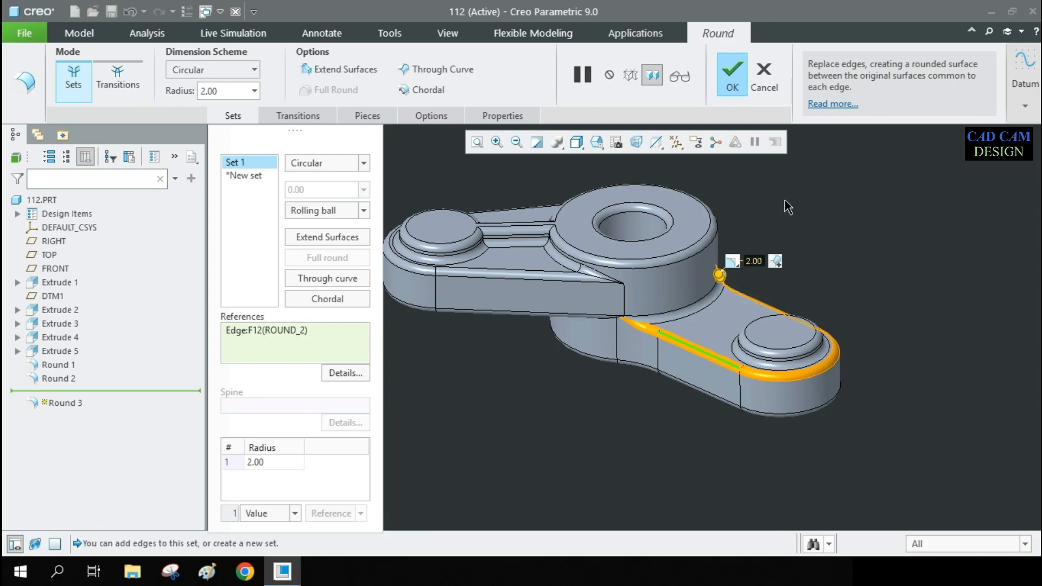
{"action": "left_click", "coordinate": [730, 79]}
- Add the edge where the raised arm's underside meets the cylinder to the first round feature and complete the edit
{"action": "middle_click_drag", "start_coordinate": [556, 442], "coordinate": [489, 385]}
{"action": "left_click", "coordinate": [493, 365]}
{"action": "left_click", "coordinate": [516, 300]}
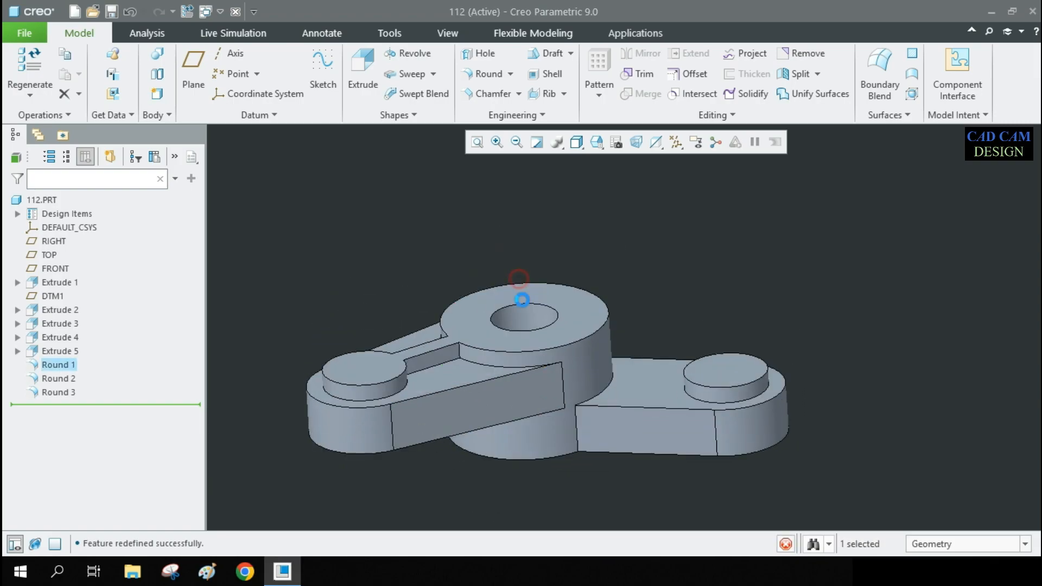
{"action": "scroll", "coordinate": [665, 307], "scroll_direction": "up", "scroll_amount": 4}
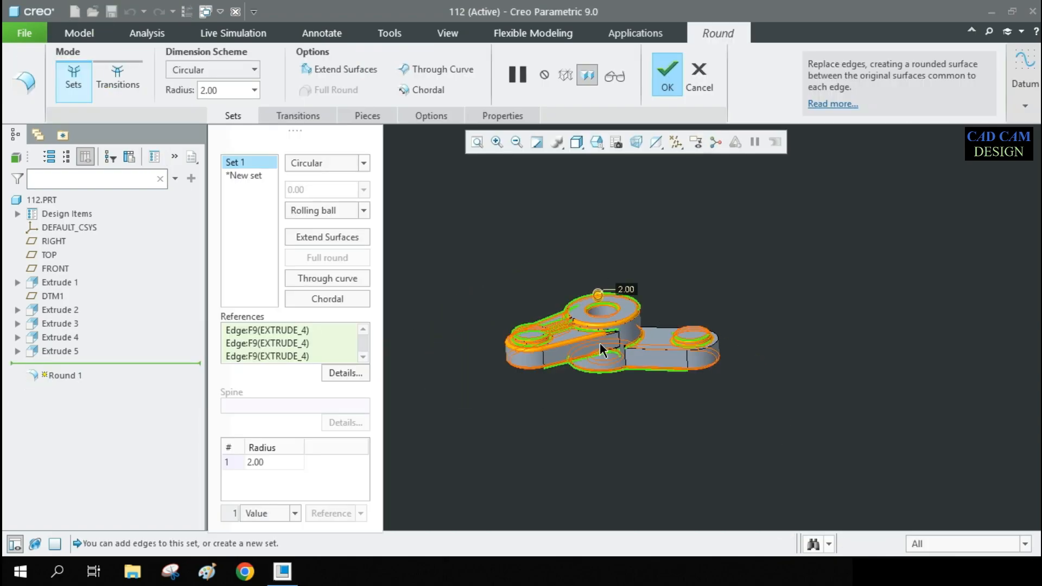
{"action": "middle_click_drag", "start_coordinate": [601, 346], "coordinate": [606, 303]}
{"action": "scroll", "coordinate": [578, 301], "scroll_direction": "down", "scroll_amount": 8}
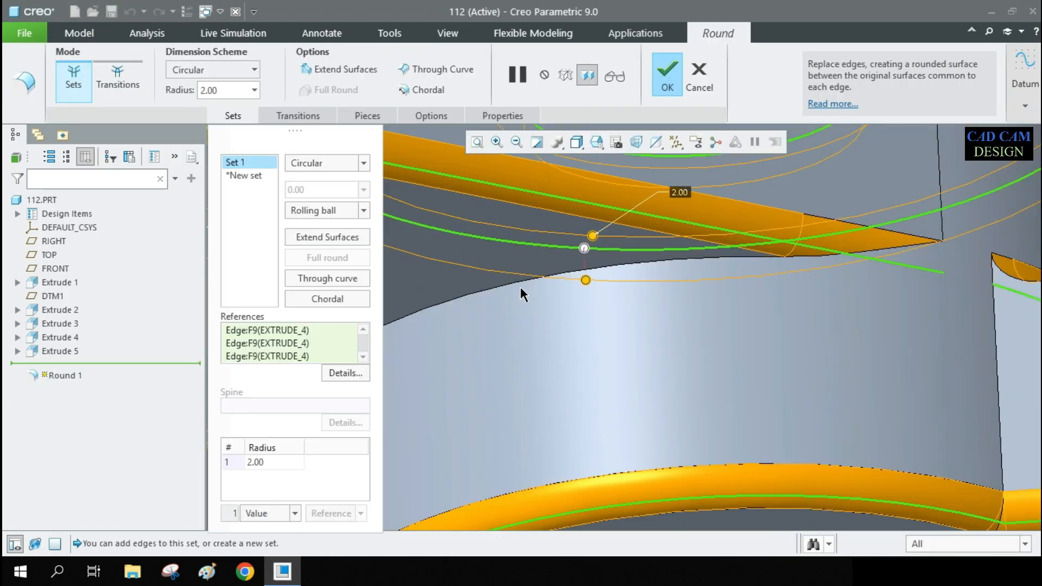
{"action": "left_click", "coordinate": [514, 281], "text": "ctrl"}
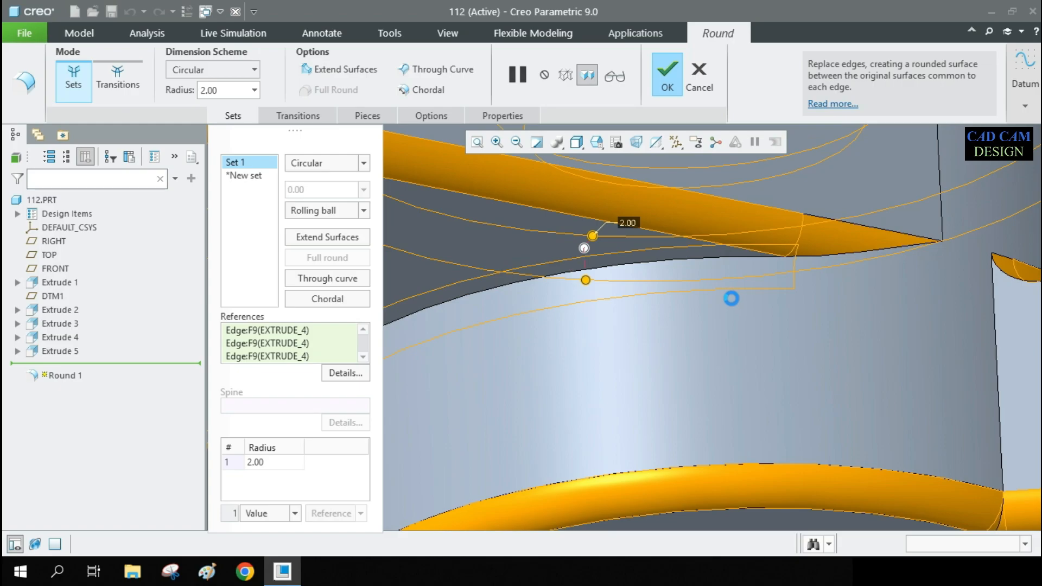
{"action": "left_click", "coordinate": [678, 85]}
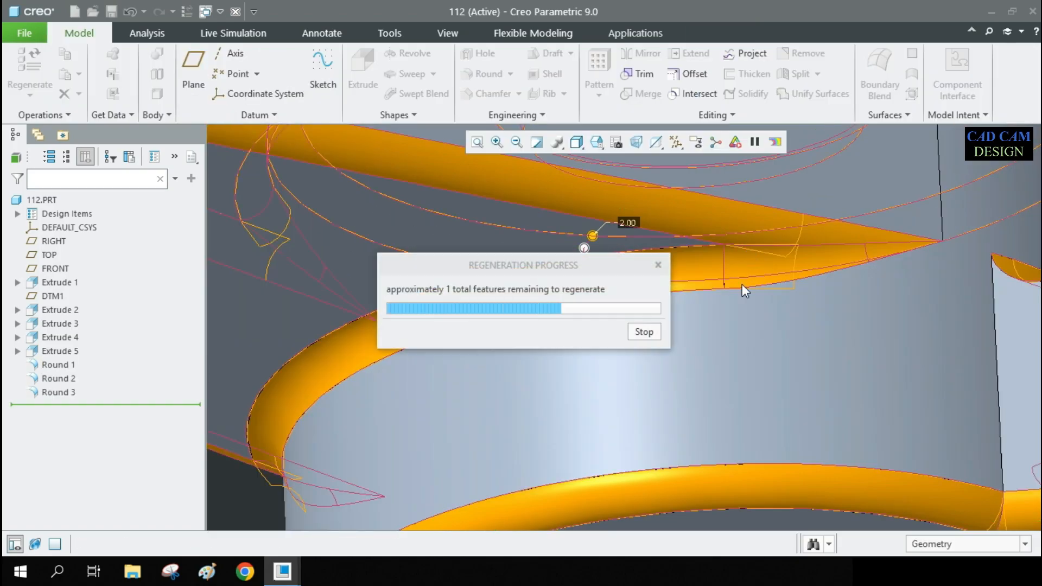
- Examine the rounded arms, bosses, cylinder and central bore from several angles
{"action": "scroll", "coordinate": [741, 284], "scroll_direction": "up", "scroll_amount": 5}
{"action": "left_click", "coordinate": [845, 198]}
{"action": "middle_click_drag", "start_coordinate": [835, 217], "coordinate": [791, 299]}
{"action": "scroll", "coordinate": [729, 313], "scroll_direction": "up", "scroll_amount": 4}
{"action": "scroll", "coordinate": [683, 298], "scroll_direction": "down", "scroll_amount": 5}
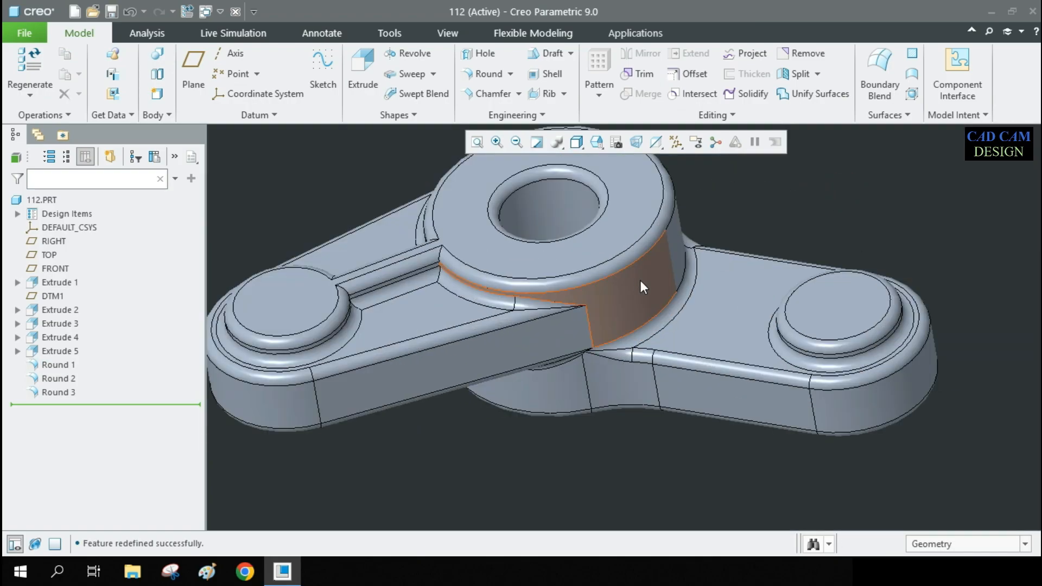
{"action": "scroll", "coordinate": [707, 404], "scroll_direction": "up", "scroll_amount": 4}
{"action": "mouse_move", "coordinate": [652, 382]}
{"action": "middle_mouse_down"}
{"action": "mouse_move", "coordinate": [679, 303]}
{"action": "mouse_move", "coordinate": [654, 375]}
{"action": "middle_mouse_up"}
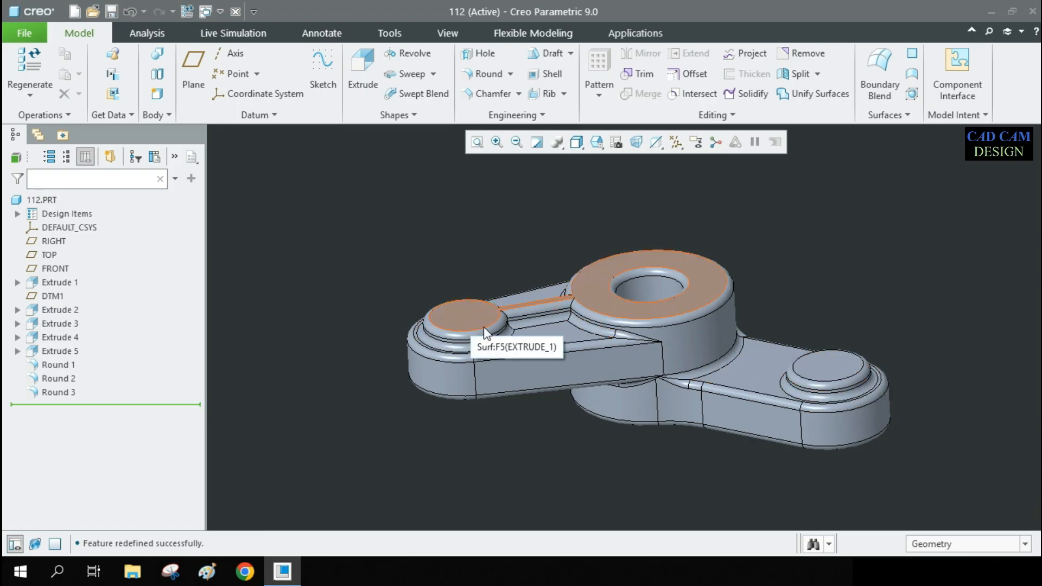
{"action": "mouse_move", "coordinate": [598, 360]}
{"action": "middle_mouse_down"}
{"action": "mouse_move", "coordinate": [606, 336]}
{"action": "mouse_move", "coordinate": [588, 360]}
{"action": "middle_mouse_up"}
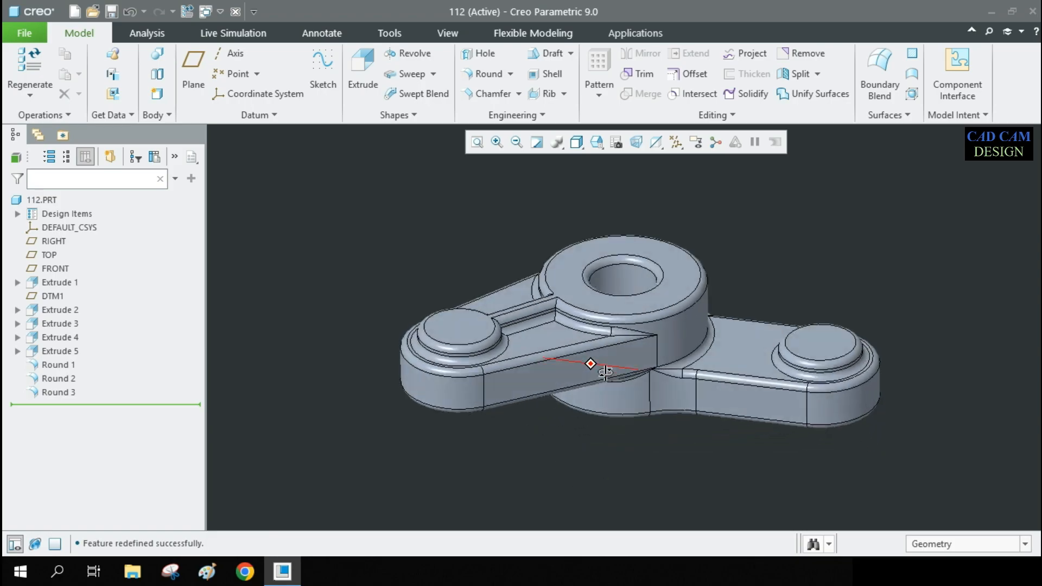
{"action": "left_click", "coordinate": [618, 263]}
{"action": "left_click", "coordinate": [618, 262]}
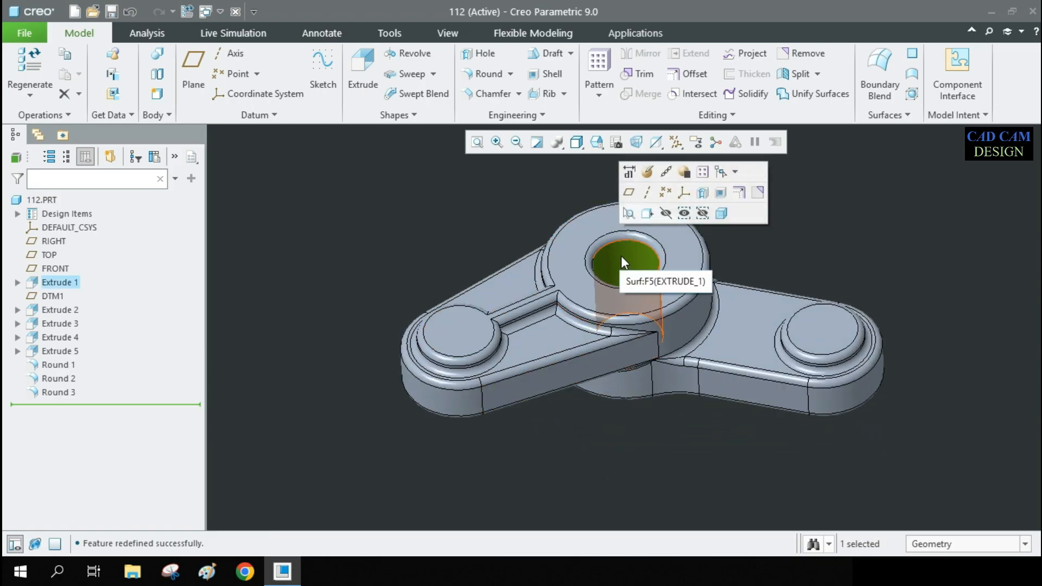
{"action": "middle_click_drag", "start_coordinate": [768, 303], "coordinate": [771, 327]}
{"action": "mouse_move", "coordinate": [776, 368]}
{"action": "middle_mouse_down"}
{"action": "mouse_move", "coordinate": [774, 342]}
{"action": "mouse_move", "coordinate": [784, 346]}
{"action": "middle_mouse_up"}
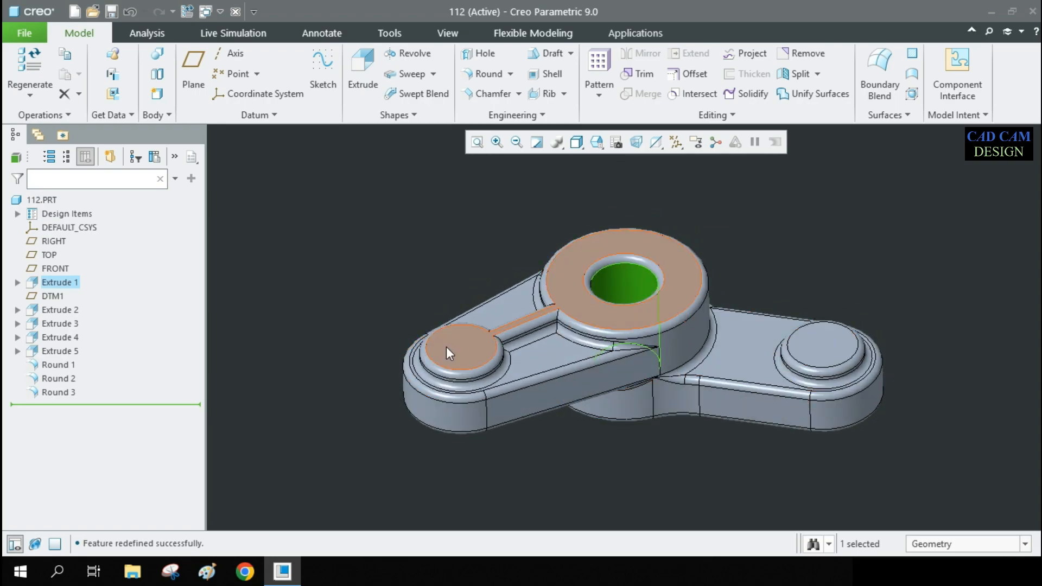
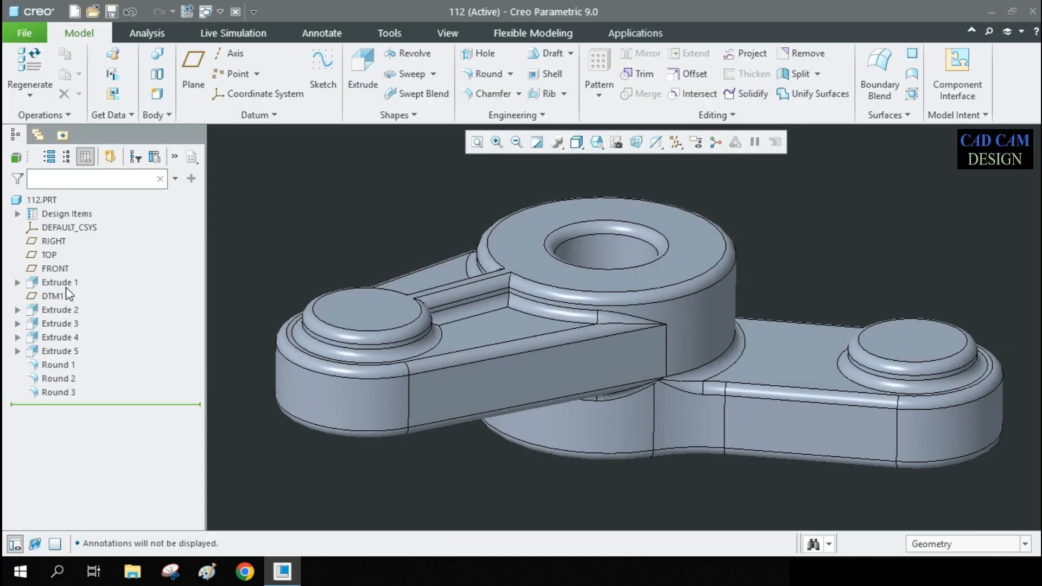
- Group the features from Extrude 1 through Round 3 and rename the group Casting
{"action": "left_click", "coordinate": [65, 287]}
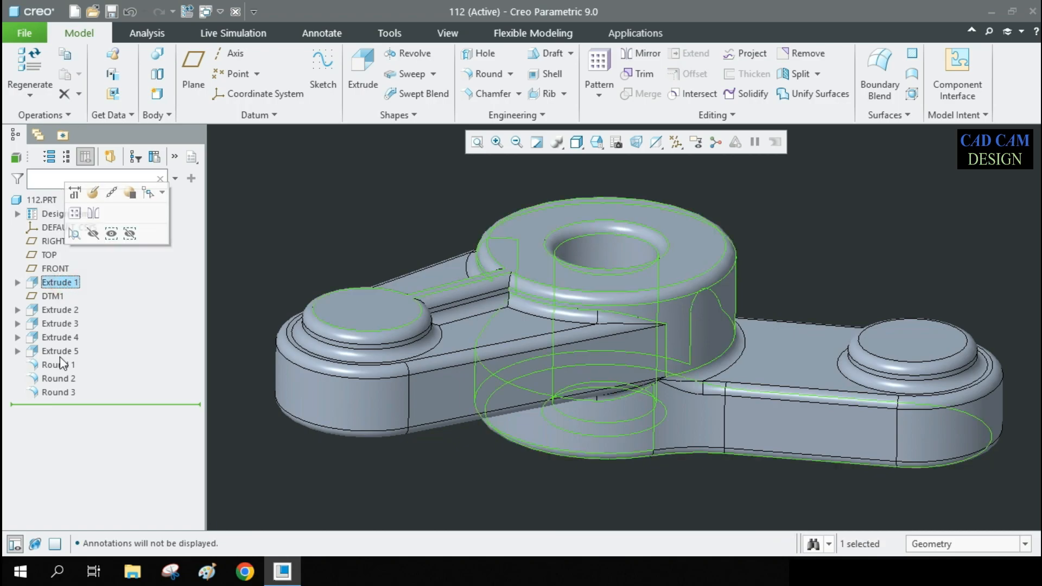
{"action": "left_click", "coordinate": [58, 392], "text": "shift"}
{"action": "left_click", "coordinate": [86, 324]}
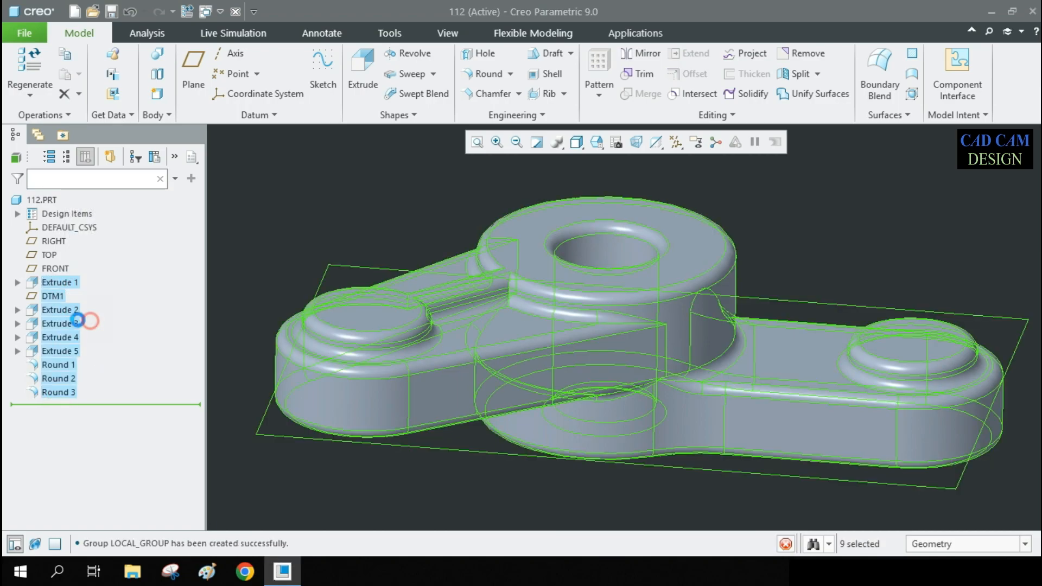
{"action": "right_click", "coordinate": [64, 282]}
{"action": "left_click", "coordinate": [112, 391]}
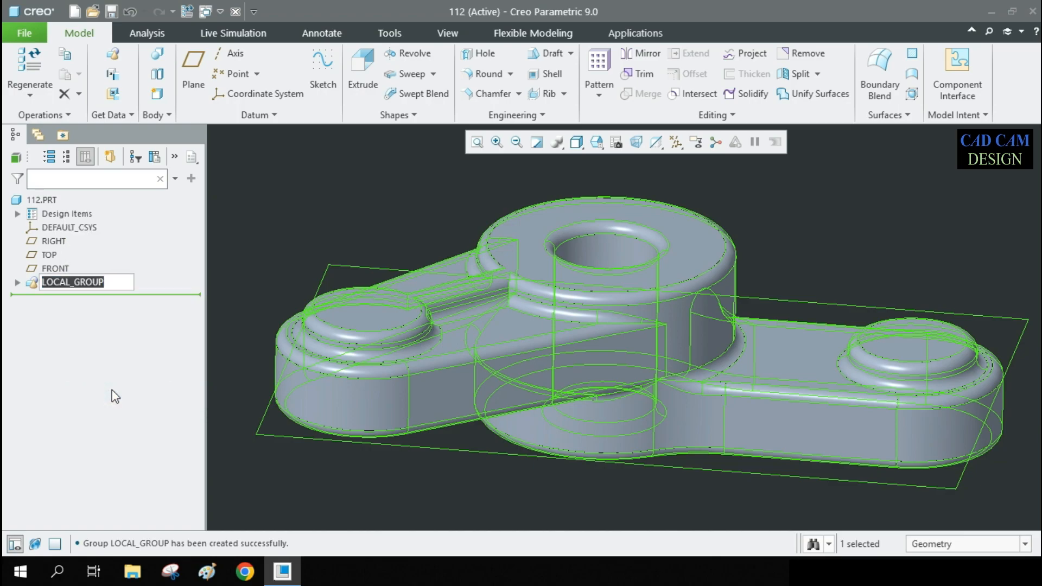
{"action": "type", "text": "Casting"}
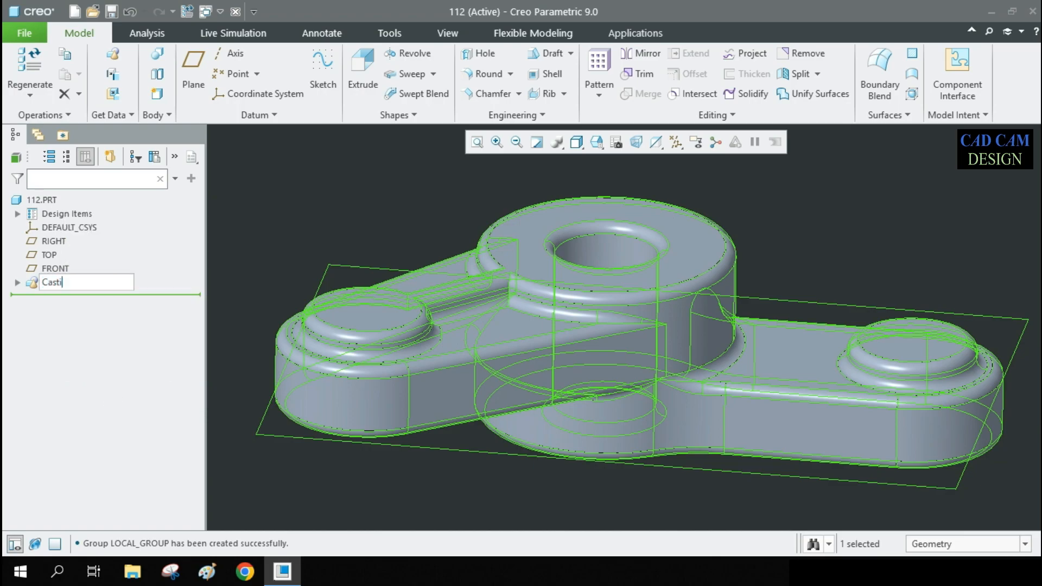
{"action": "left_click", "coordinate": [306, 207]}
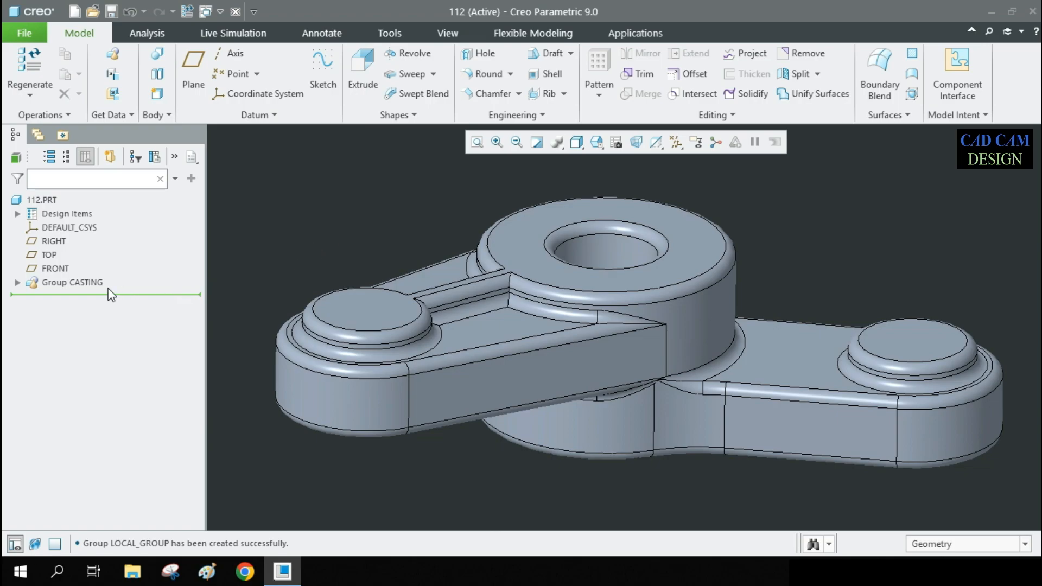
- Select the whole part and apply the model's own grey appearance to it
{"action": "left_click_drag", "start_coordinate": [228, 171], "coordinate": [1029, 527]}
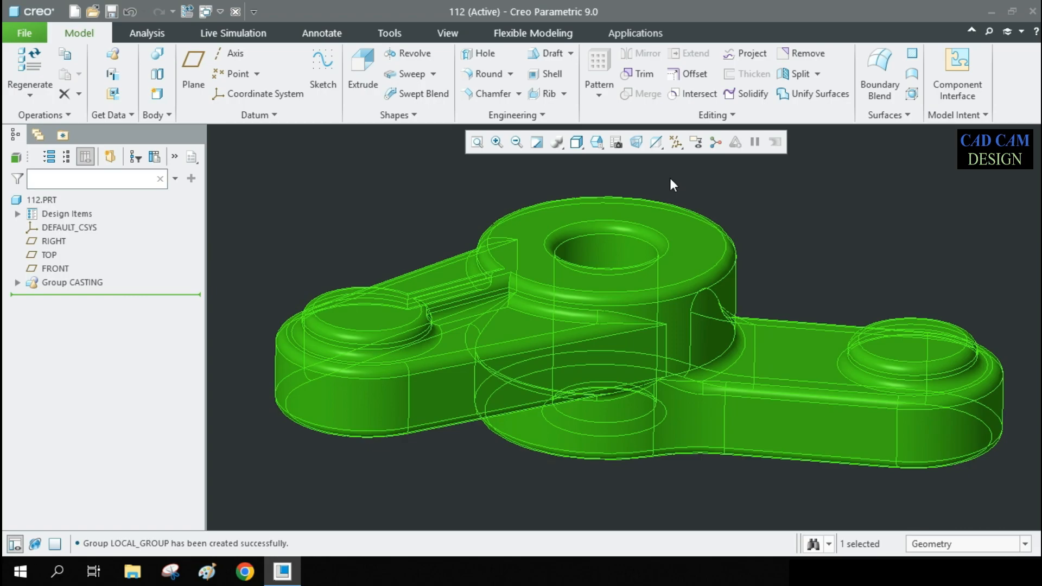
{"action": "left_click", "coordinate": [446, 33]}
{"action": "left_click", "coordinate": [160, 96]}
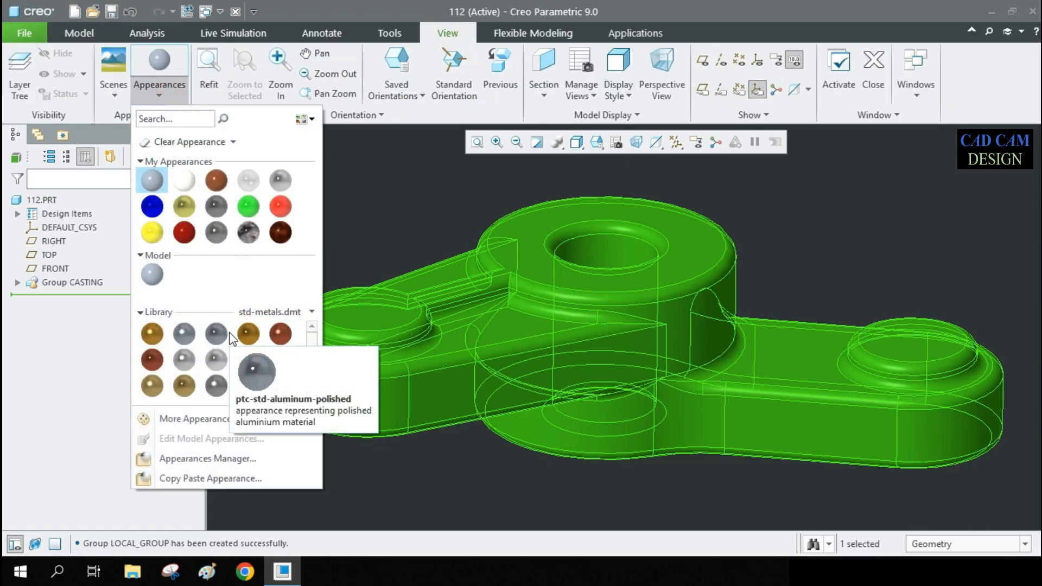
{"action": "left_click", "coordinate": [155, 276]}
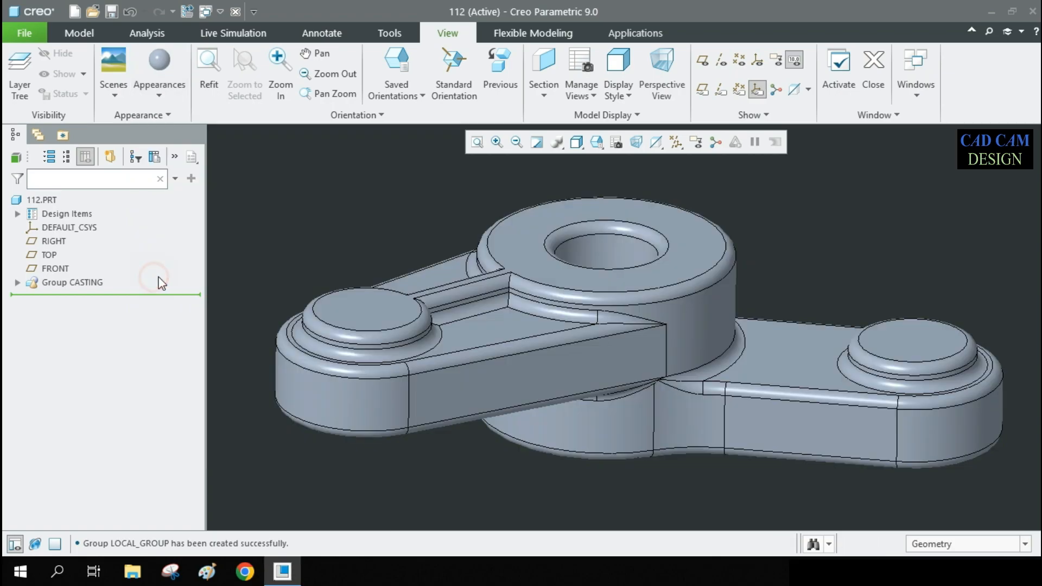
- Apply the dark golden metal appearance from the std-metals.dmt library to the whole part and save the part
{"action": "left_click", "coordinate": [159, 95]}
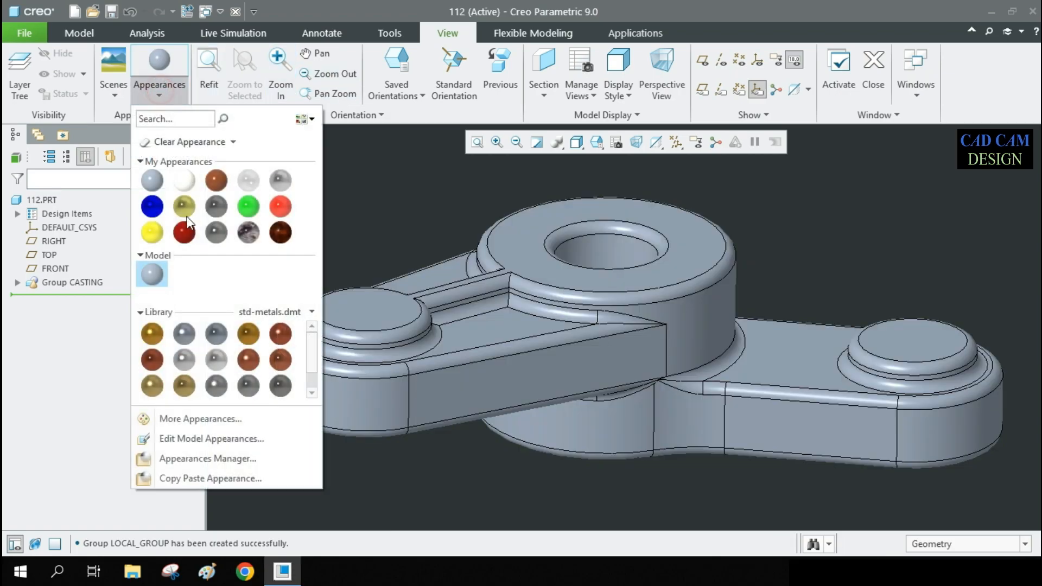
{"action": "left_click", "coordinate": [248, 358]}
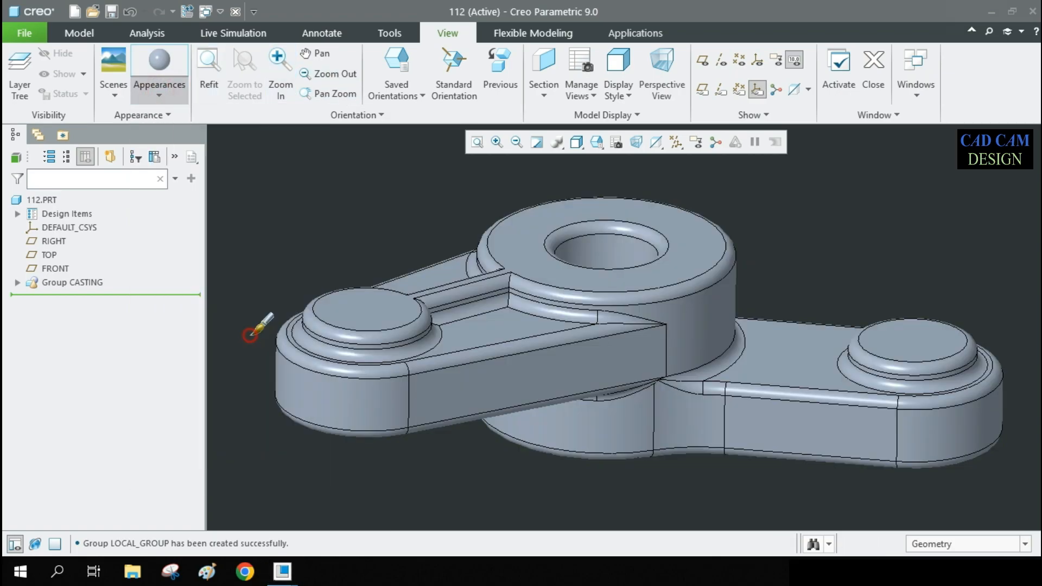
{"action": "middle_click", "coordinate": [356, 265]}
{"action": "mouse_move", "coordinate": [253, 172]}
{"action": "left_mouse_down"}
{"action": "mouse_move", "coordinate": [675, 484]}
{"action": "mouse_move", "coordinate": [1039, 538]}
{"action": "mouse_move", "coordinate": [1031, 495]}
{"action": "left_mouse_up"}
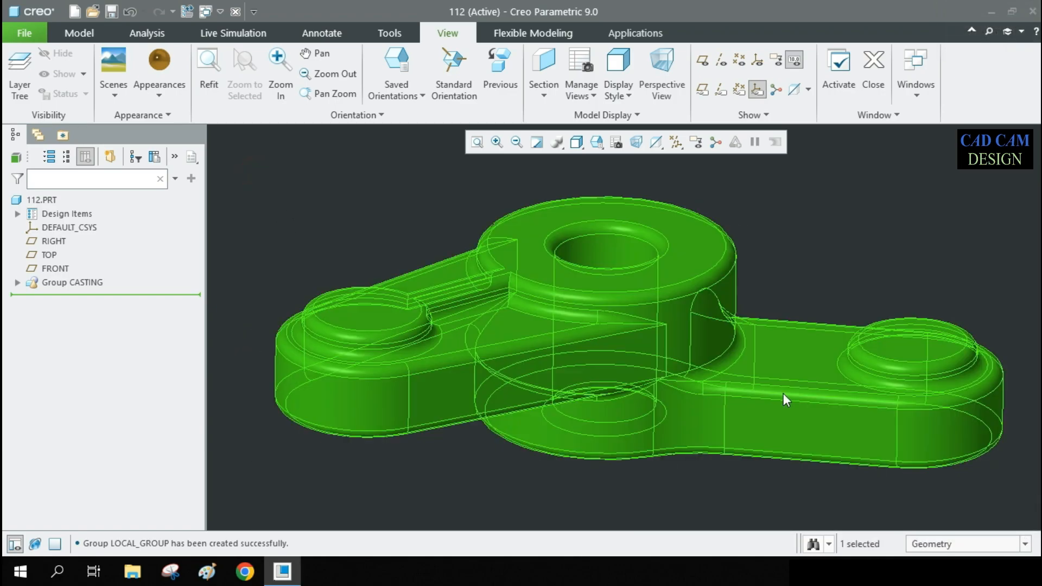
{"action": "left_click", "coordinate": [159, 60]}
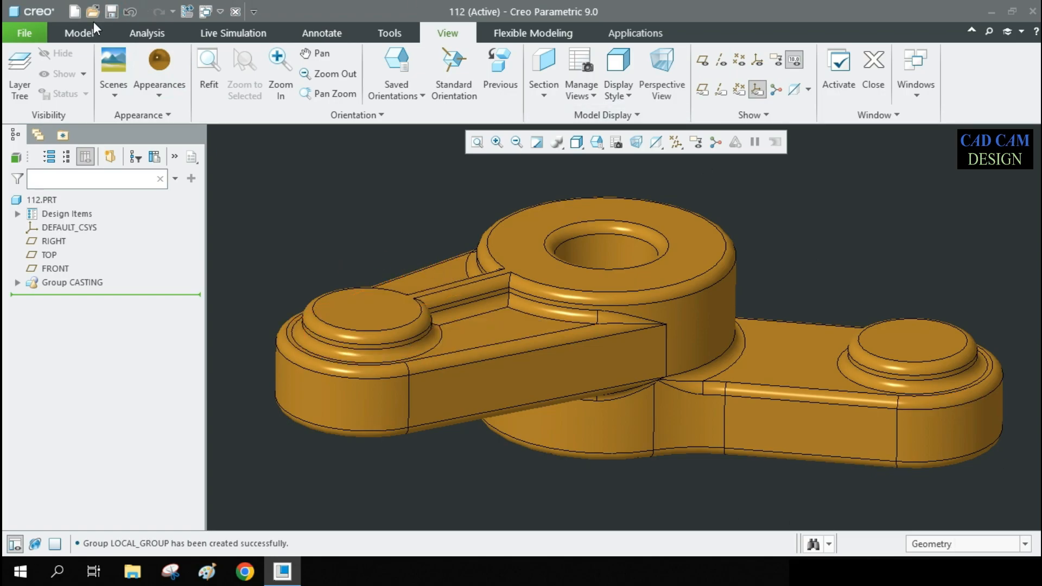
{"action": "left_click", "coordinate": [111, 11]}
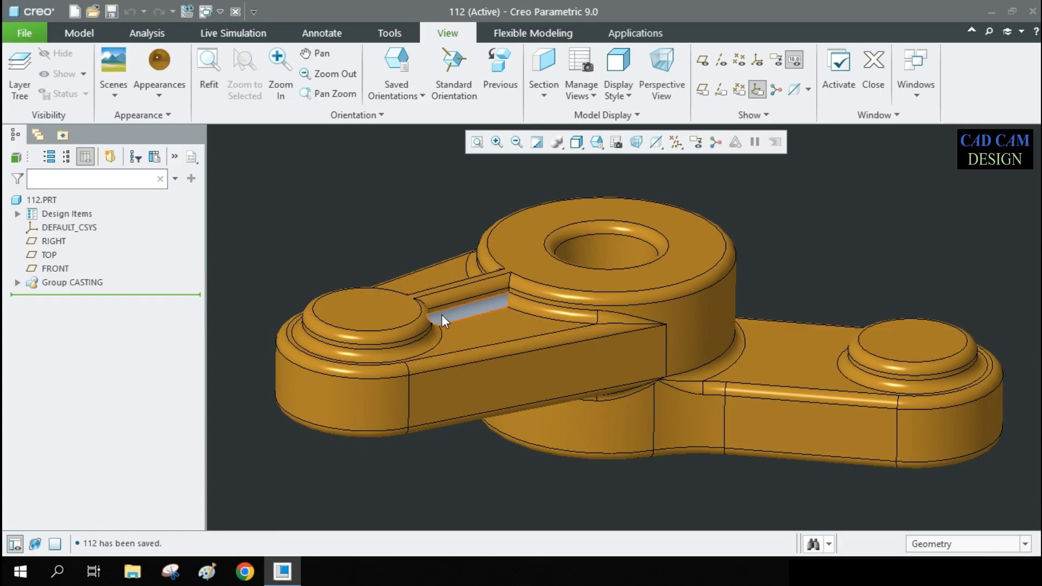
{"action": "left_click", "coordinate": [360, 239]}
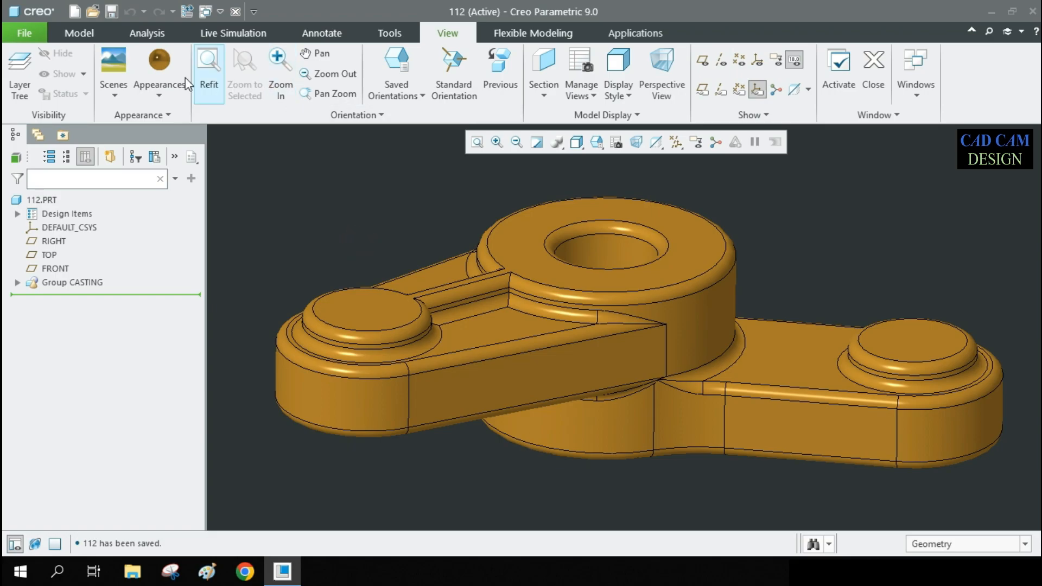
- Examine the casting's central bore and the flat top faces of both end bosses
{"action": "left_click", "coordinate": [82, 33]}
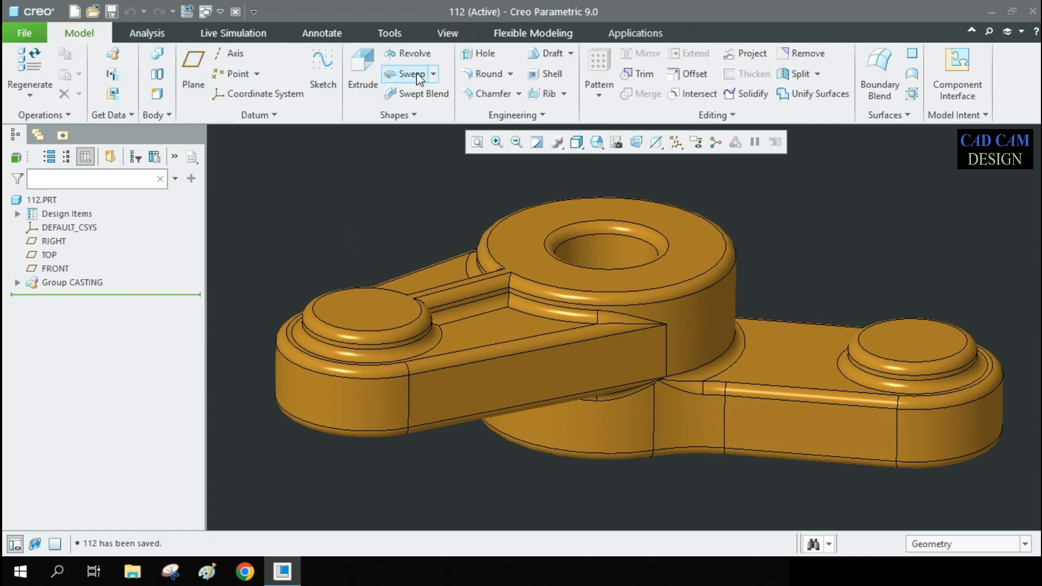
{"action": "left_click", "coordinate": [608, 252]}
{"action": "left_click", "coordinate": [431, 197]}
{"action": "left_click", "coordinate": [597, 252]}
{"action": "mouse_move", "coordinate": [596, 253]}
{"action": "middle_mouse_down"}
{"action": "mouse_move", "coordinate": [594, 265]}
{"action": "mouse_move", "coordinate": [603, 235]}
{"action": "middle_mouse_up"}
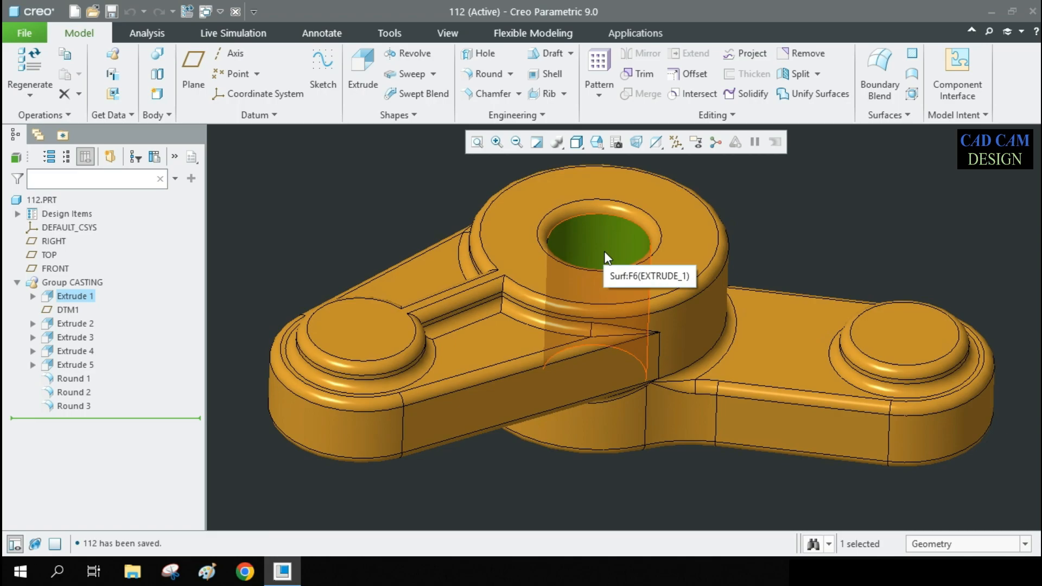
{"action": "left_click", "coordinate": [354, 339]}
{"action": "left_click", "coordinate": [902, 338], "text": "ctrl"}
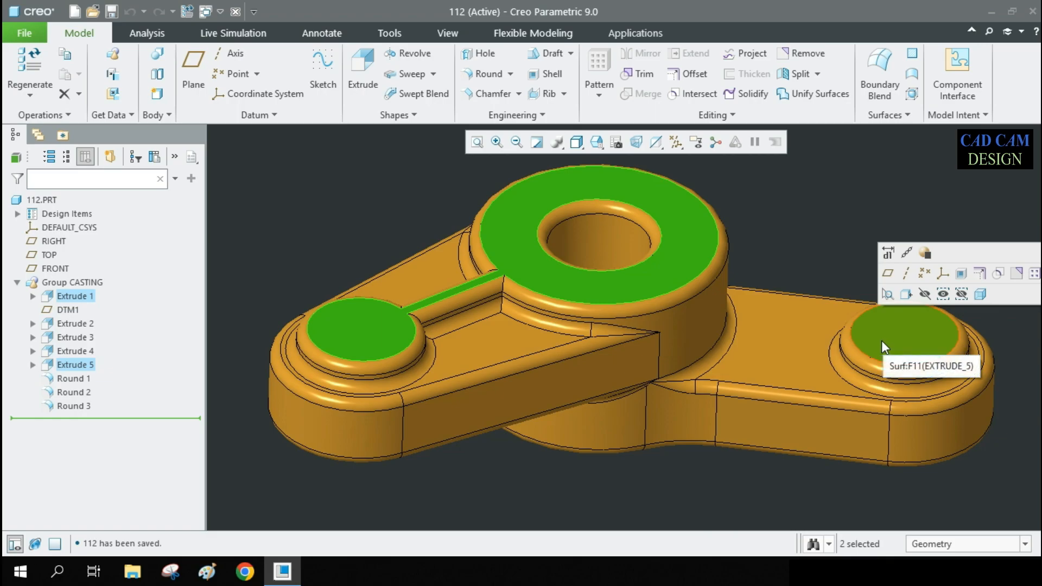
{"action": "left_click", "coordinate": [342, 227]}
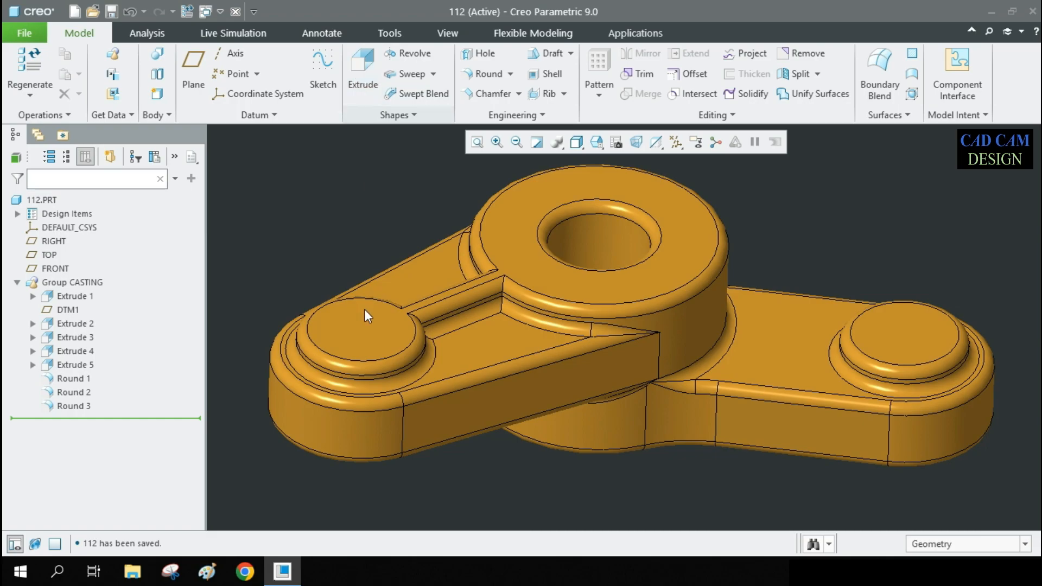
- Start an extrude sketch on the top face of the ribbed arm's boss, viewed square to the sketch plane
{"action": "left_click", "coordinate": [356, 336]}
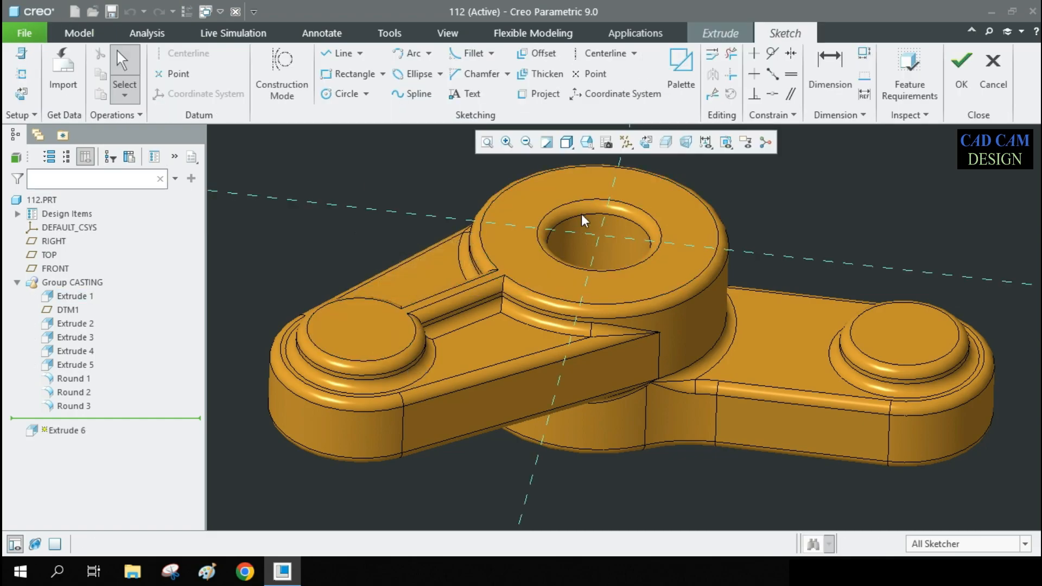
{"action": "left_click", "coordinate": [646, 142]}
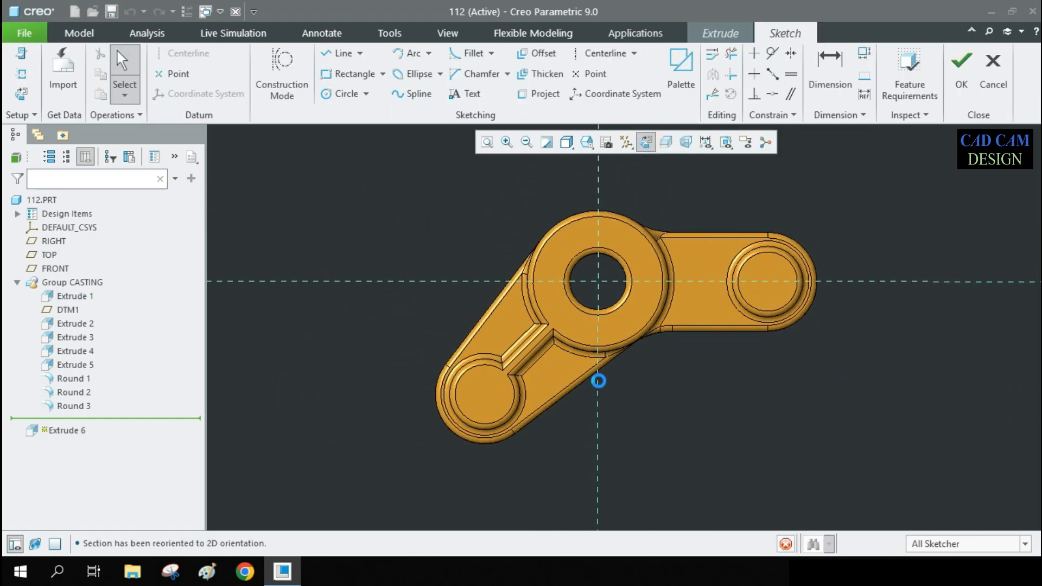
{"action": "scroll", "coordinate": [581, 399], "scroll_direction": "up", "scroll_amount": 2}
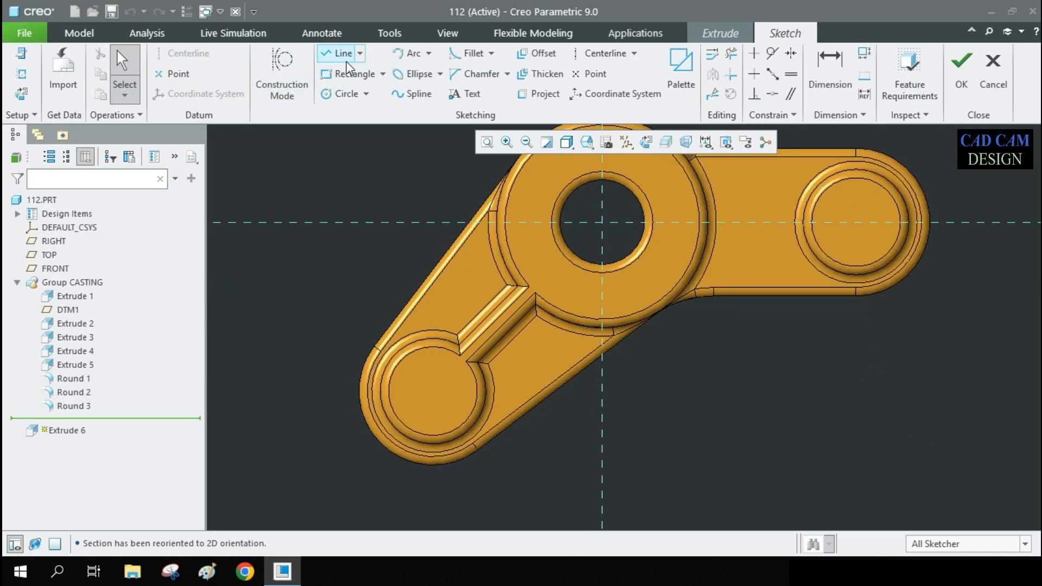
- Sketch a circle concentric with each end boss, about 14 in diameter on the ribbed arm and about 12 on the other arm
{"action": "left_click", "coordinate": [337, 95]}
{"action": "scroll", "coordinate": [431, 379], "scroll_direction": "up", "scroll_amount": 5}
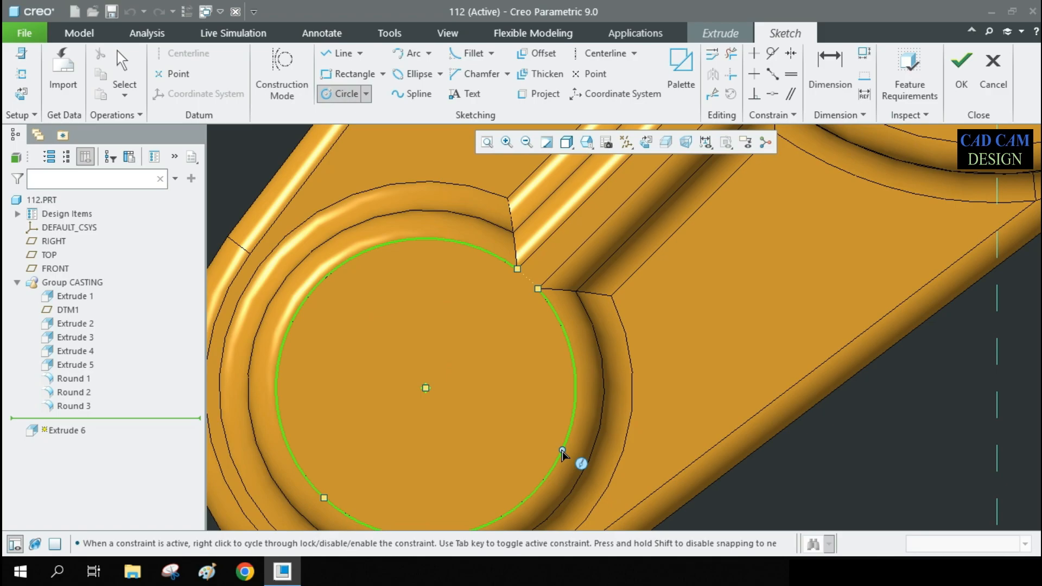
{"action": "left_click", "coordinate": [426, 388]}
{"action": "left_click", "coordinate": [519, 456]}
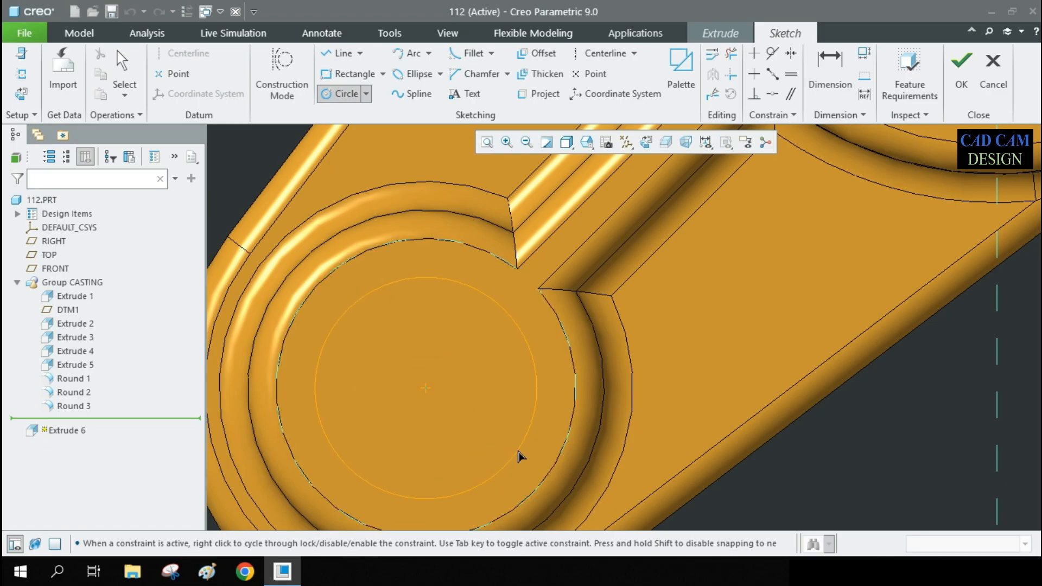
{"action": "scroll", "coordinate": [515, 379], "scroll_direction": "down", "scroll_amount": 5}
{"action": "scroll", "coordinate": [791, 213], "scroll_direction": "up", "scroll_amount": 6}
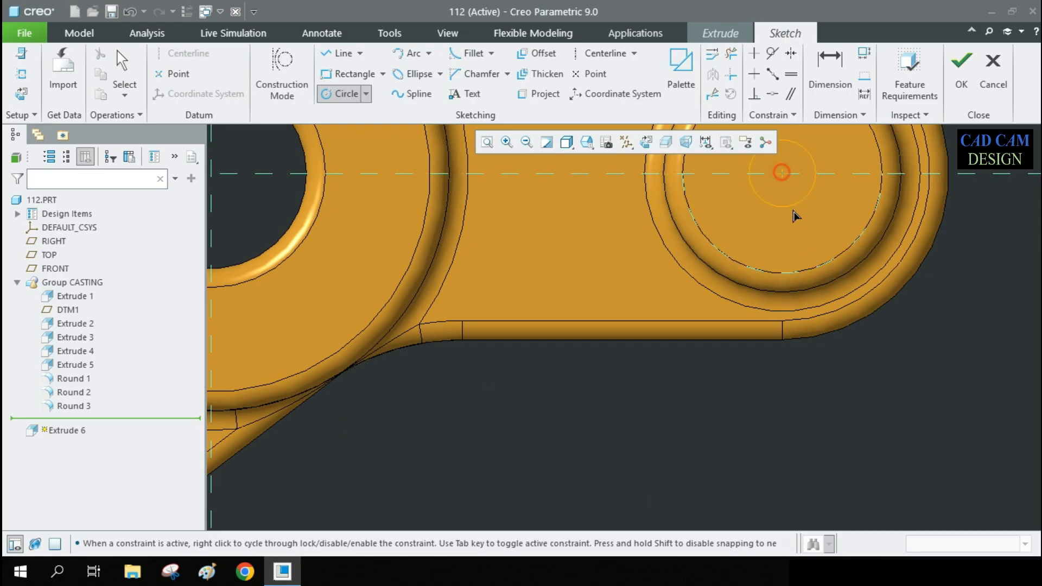
{"action": "left_click", "coordinate": [794, 232]}
{"action": "scroll", "coordinate": [781, 249], "scroll_direction": "down", "scroll_amount": 5}
{"action": "middle_click", "coordinate": [779, 250]}
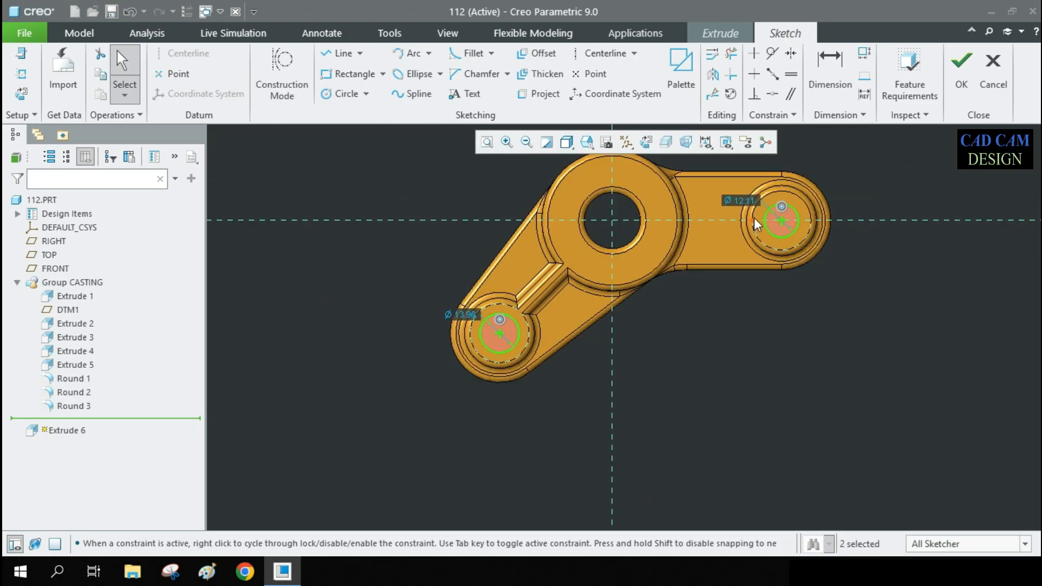
- Set the diameter of the circle on the plain arm's boss to 15
{"action": "double_click", "coordinate": [739, 200]}
{"action": "type", "text": "15"}
{"action": "key", "text": "Return"}
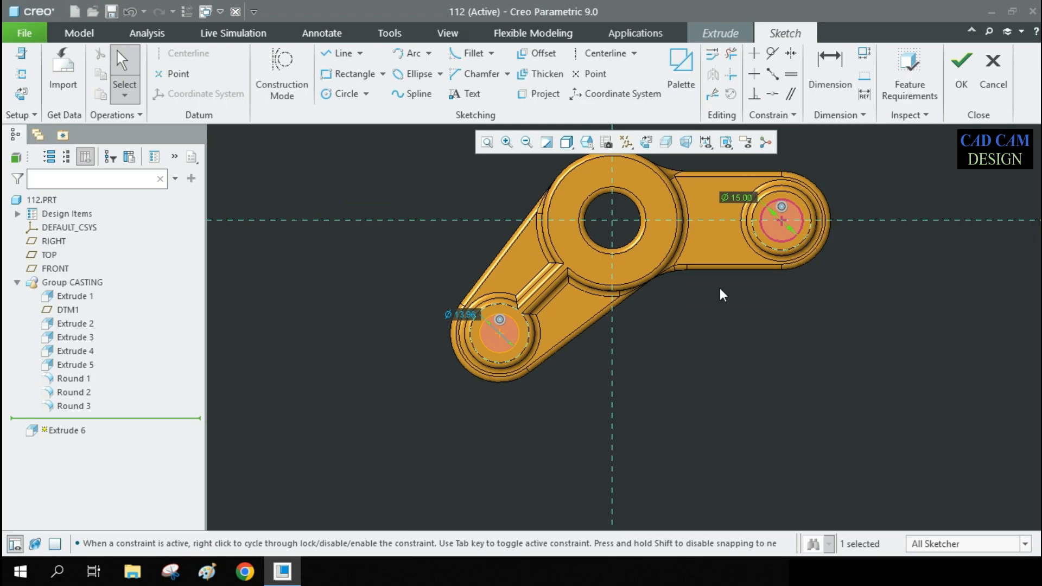
- Set the diameter of the circle on the ribbed arm's boss to 18
{"action": "double_click", "coordinate": [464, 318]}
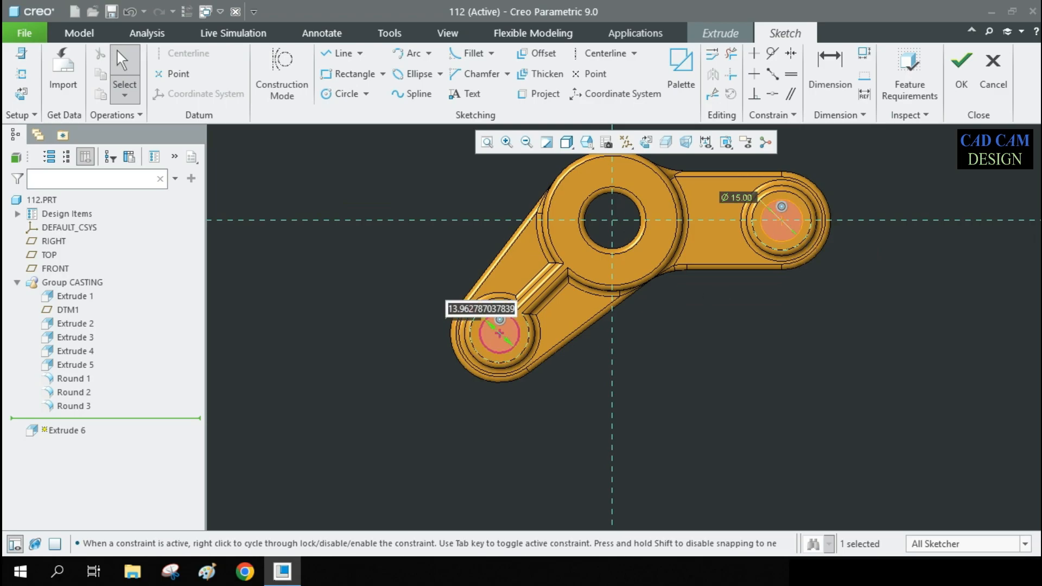
{"action": "type", "text": "18"}
{"action": "key", "text": "Return"}
{"action": "scroll", "coordinate": [415, 347], "scroll_direction": "down", "scroll_amount": 3}
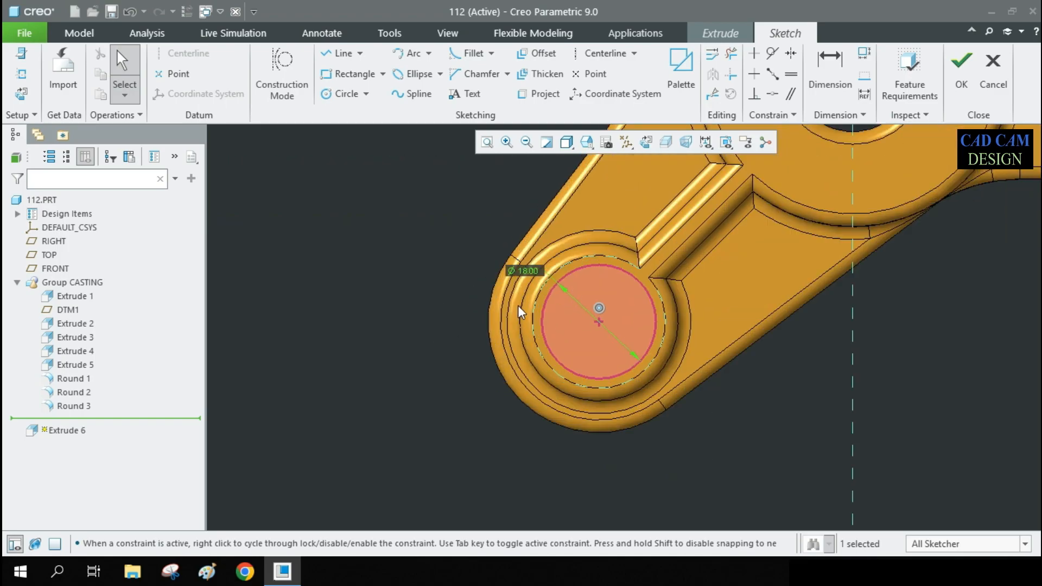
- Set the diameter of the ribbed arm's circle to 15 and finish the sketch
{"action": "double_click", "coordinate": [527, 271]}
{"action": "key", "text": "Return"}
{"action": "scroll", "coordinate": [615, 332], "scroll_direction": "up", "scroll_amount": 4}
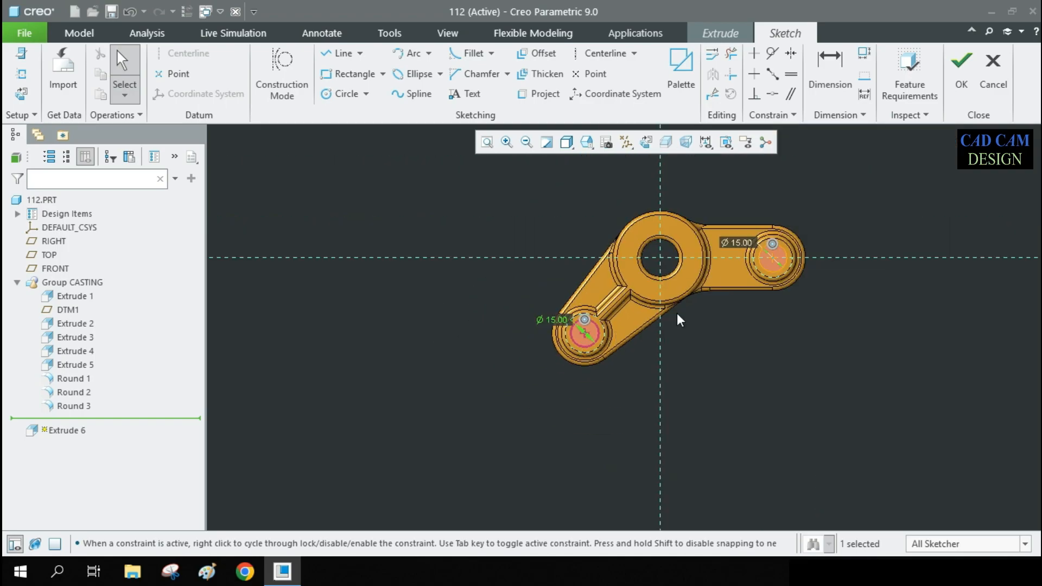
{"action": "scroll", "coordinate": [784, 252], "scroll_direction": "down", "scroll_amount": 5}
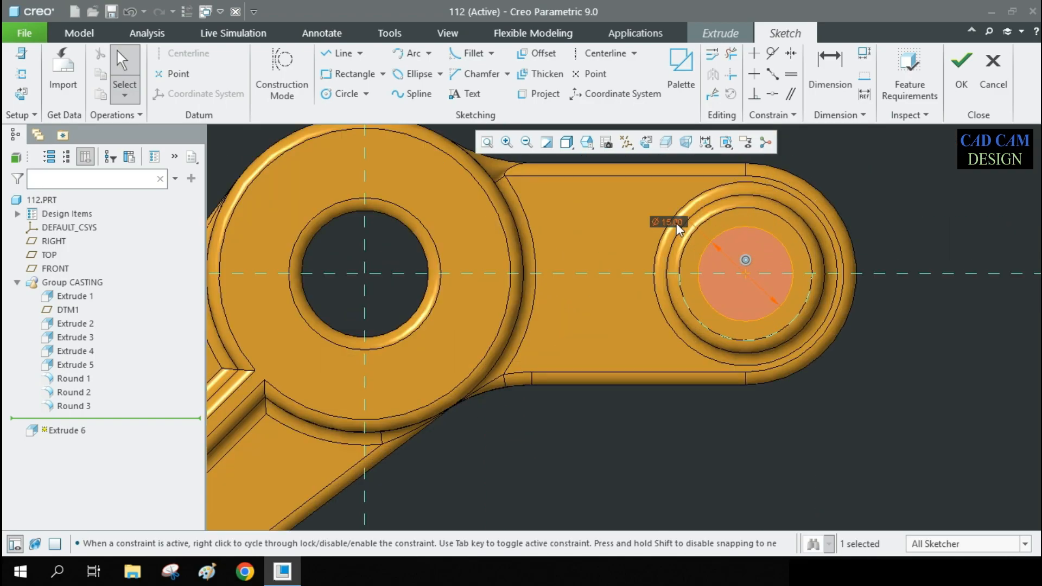
{"action": "left_click", "coordinate": [676, 223]}
{"action": "left_click", "coordinate": [960, 70]}
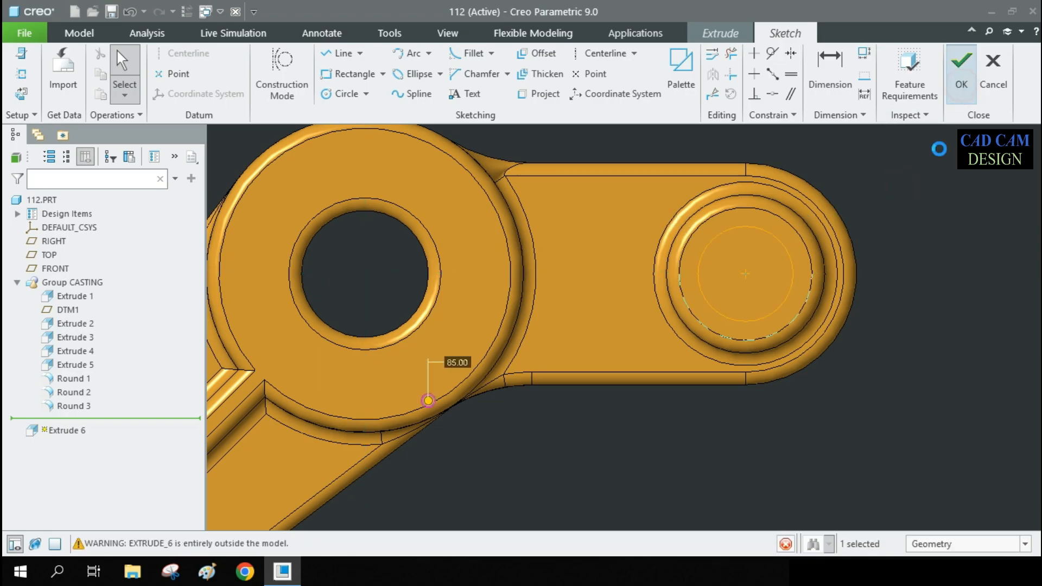
- Flip the extrusion downward through both arms and shorten its depth to about 46.6
{"action": "middle_click_drag", "start_coordinate": [801, 279], "coordinate": [787, 237]}
{"action": "scroll", "coordinate": [849, 251], "scroll_direction": "down", "scroll_amount": 5}
{"action": "scroll", "coordinate": [647, 322], "scroll_direction": "up", "scroll_amount": 5}
{"action": "scroll", "coordinate": [711, 309], "scroll_direction": "down", "scroll_amount": 3}
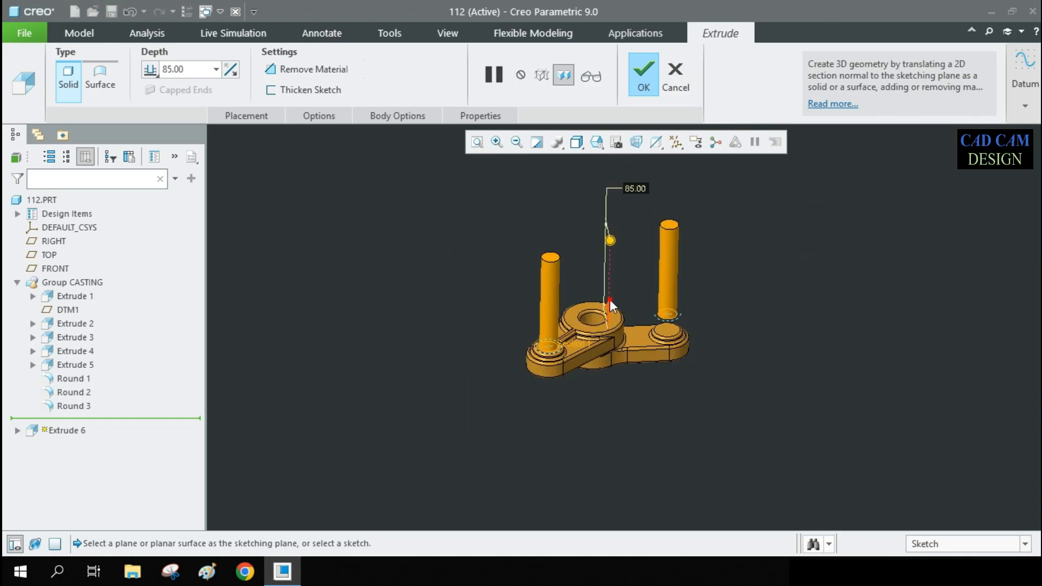
{"action": "left_click", "coordinate": [610, 301]}
{"action": "scroll", "coordinate": [611, 333], "scroll_direction": "down", "scroll_amount": 5}
{"action": "middle_click_drag", "start_coordinate": [626, 341], "coordinate": [627, 319]}
{"action": "scroll", "coordinate": [608, 296], "scroll_direction": "up", "scroll_amount": 5}
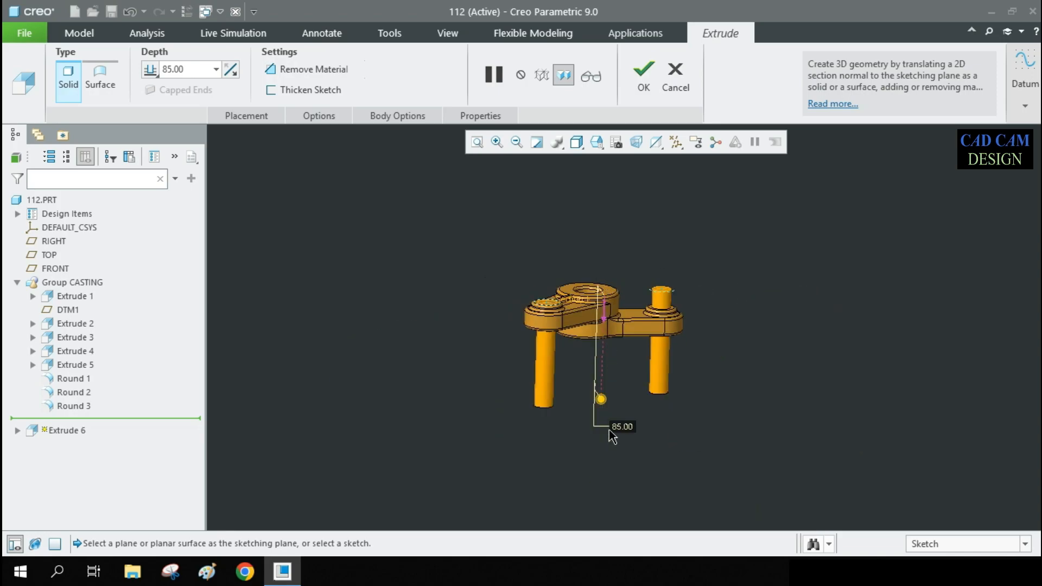
{"action": "left_click_drag", "start_coordinate": [601, 401], "coordinate": [600, 350]}
{"action": "scroll", "coordinate": [641, 324], "scroll_direction": "down", "scroll_amount": 4}
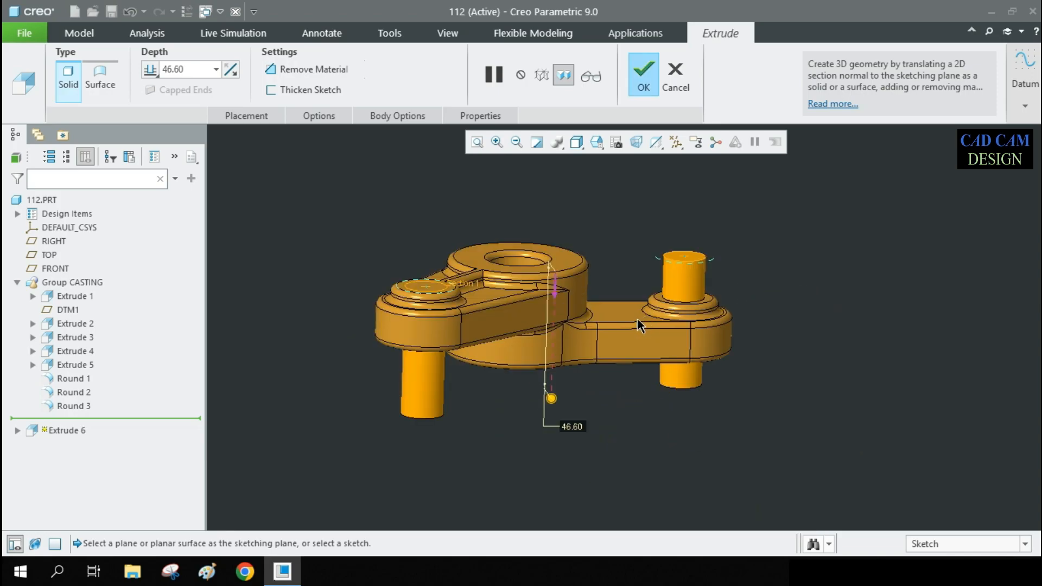
{"action": "scroll", "coordinate": [500, 308], "scroll_direction": "down", "scroll_amount": 2}
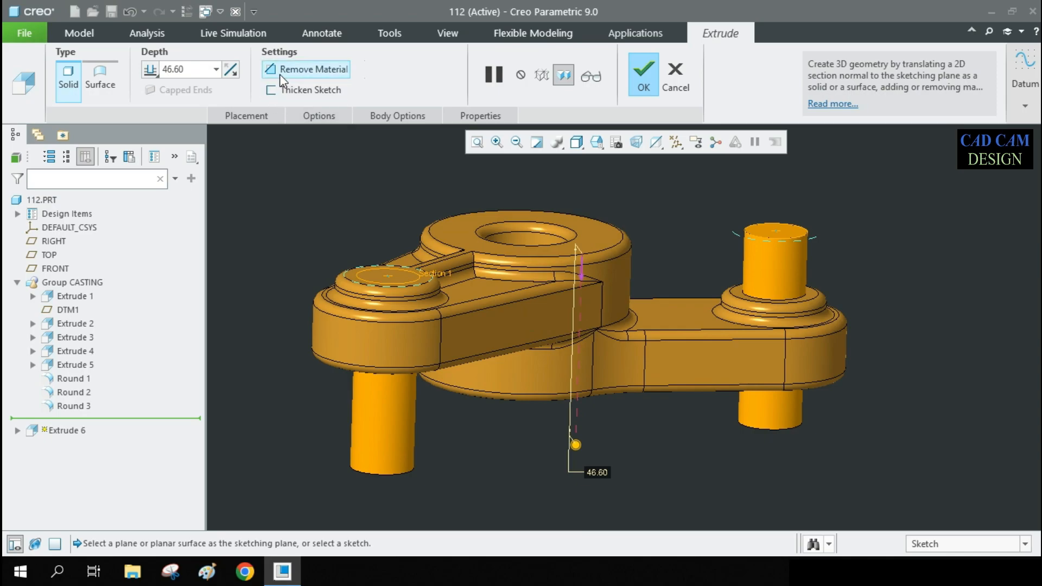
- Make the extrusion remove material to cut a hole through each end boss, and complete the feature
{"action": "left_click", "coordinate": [282, 70]}
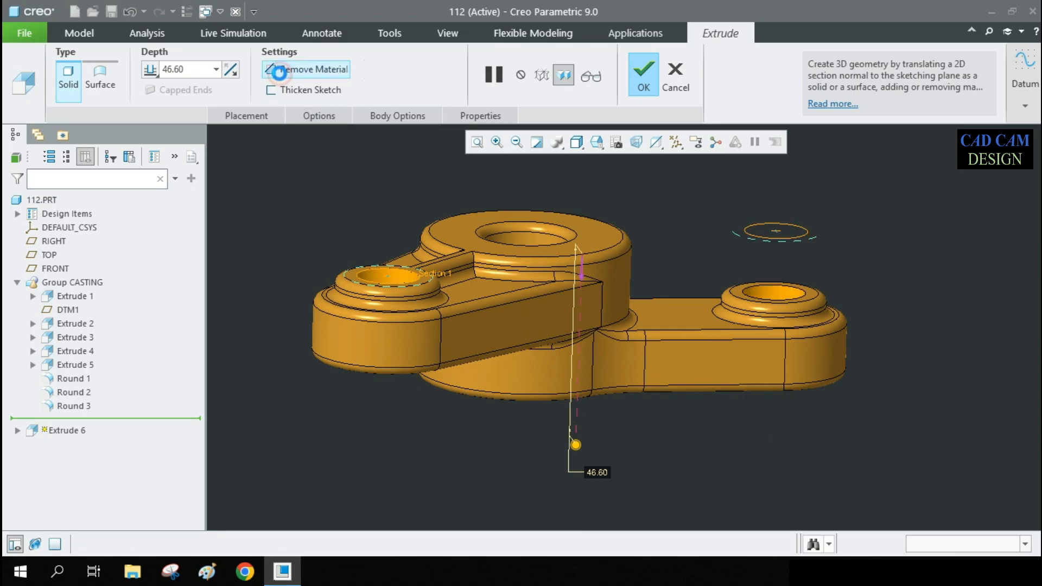
{"action": "left_click", "coordinate": [324, 76]}
{"action": "middle_click_drag", "start_coordinate": [325, 245], "coordinate": [321, 271]}
{"action": "middle_click", "coordinate": [330, 258]}
{"action": "scroll", "coordinate": [483, 259], "scroll_direction": "up", "scroll_amount": 4}
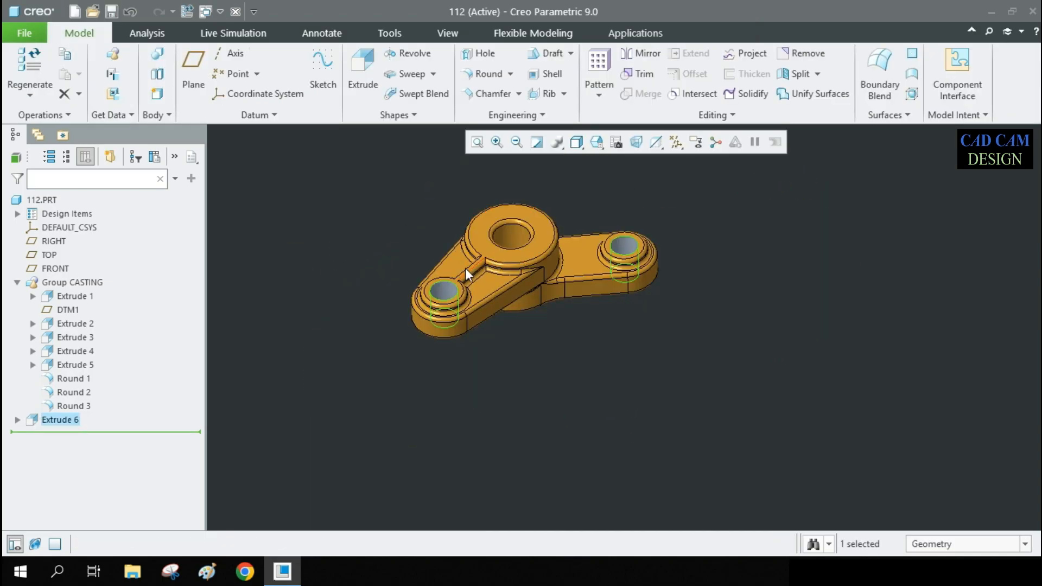
{"action": "left_click", "coordinate": [415, 247]}
- Start an edge chamfer with the Angle x D dimension scheme
{"action": "scroll", "coordinate": [438, 271], "scroll_direction": "down", "scroll_amount": 4}
{"action": "scroll", "coordinate": [527, 299], "scroll_direction": "up", "scroll_amount": 2}
{"action": "scroll", "coordinate": [470, 307], "scroll_direction": "down", "scroll_amount": 3}
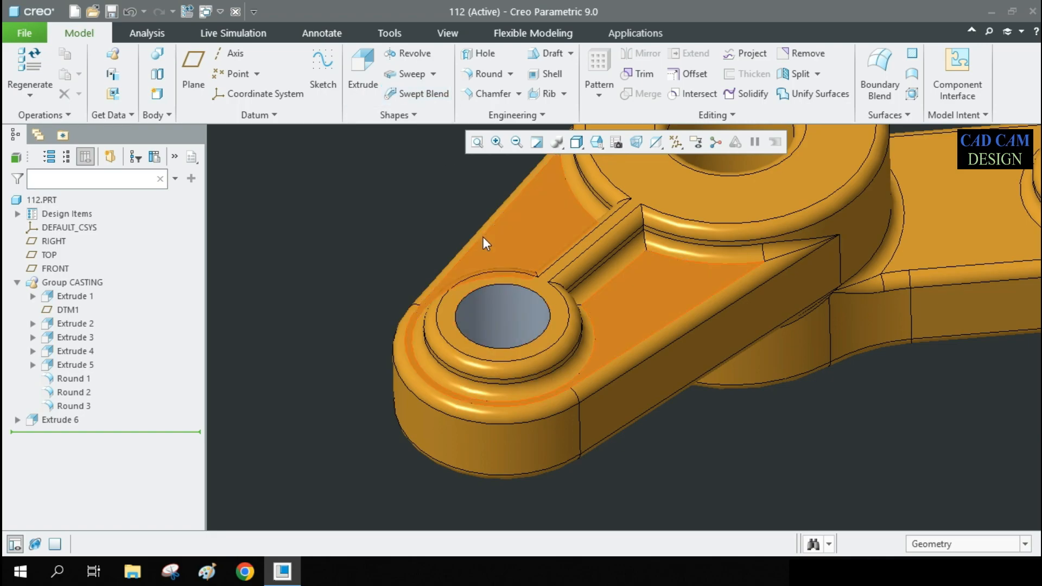
{"action": "left_click", "coordinate": [493, 95]}
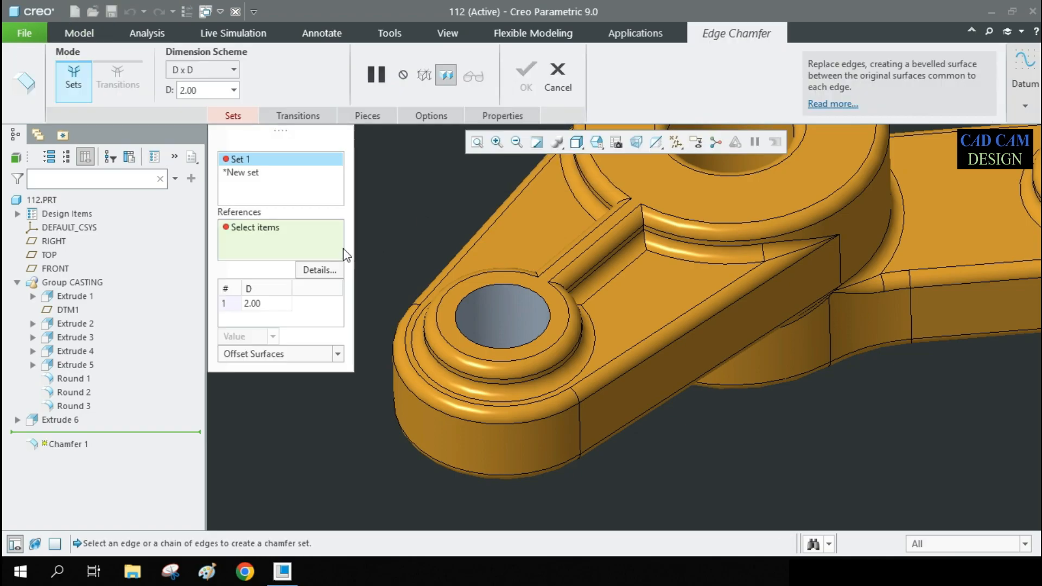
{"action": "left_click", "coordinate": [230, 71]}
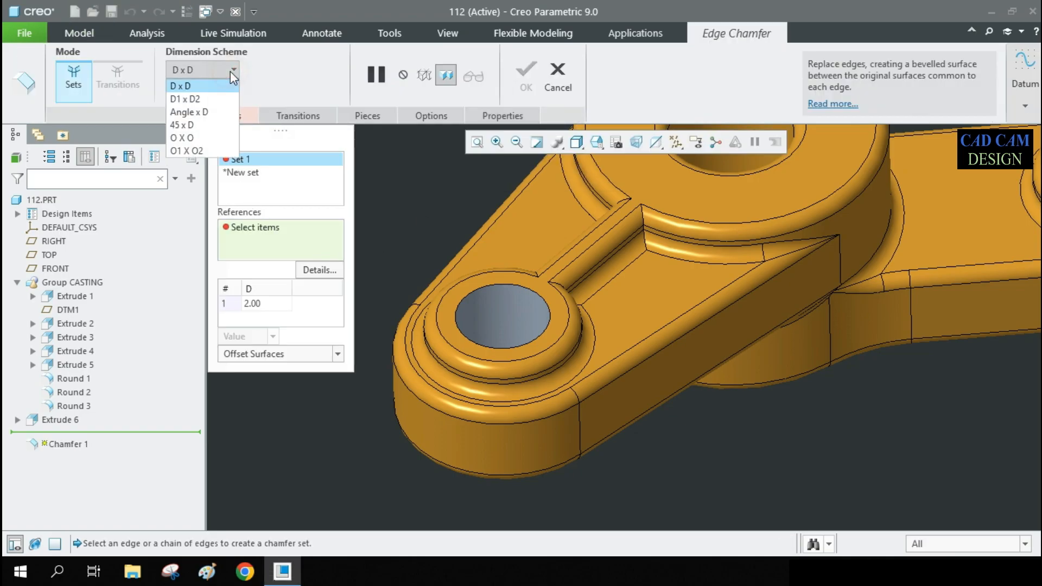
{"action": "left_click", "coordinate": [224, 113]}
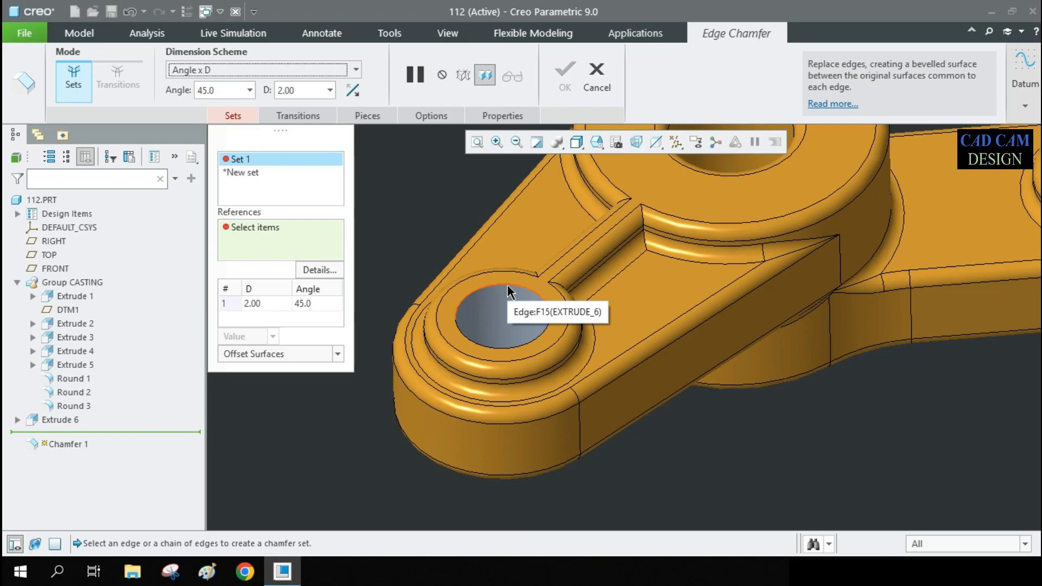
- Add the upper and lower rim edges of the ribbed arm's hole to the chamfer set
{"action": "left_click", "coordinate": [509, 292]}
{"action": "middle_click_drag", "start_coordinate": [513, 301], "coordinate": [516, 245]}
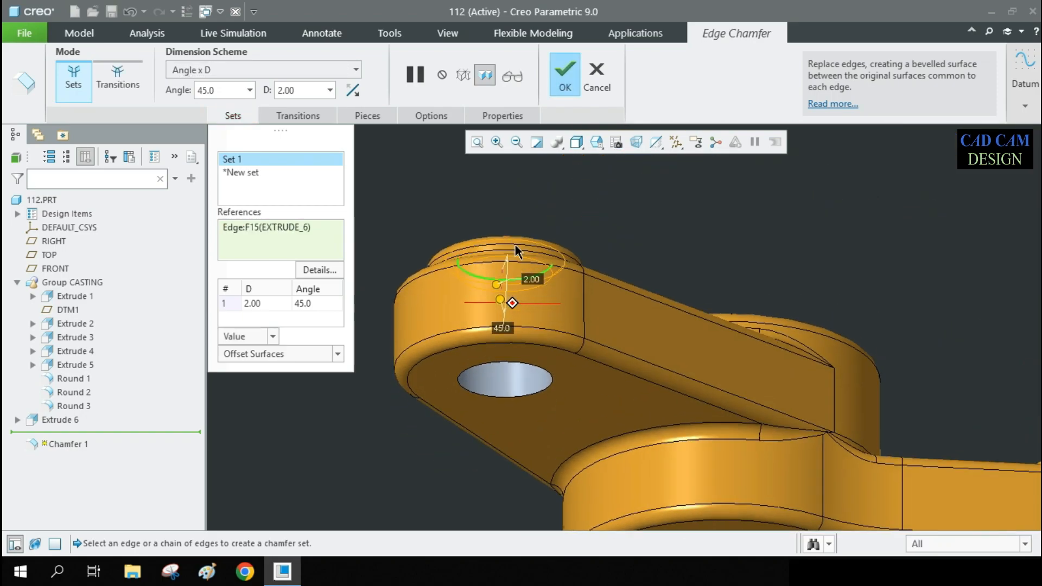
{"action": "left_click", "coordinate": [521, 395]}
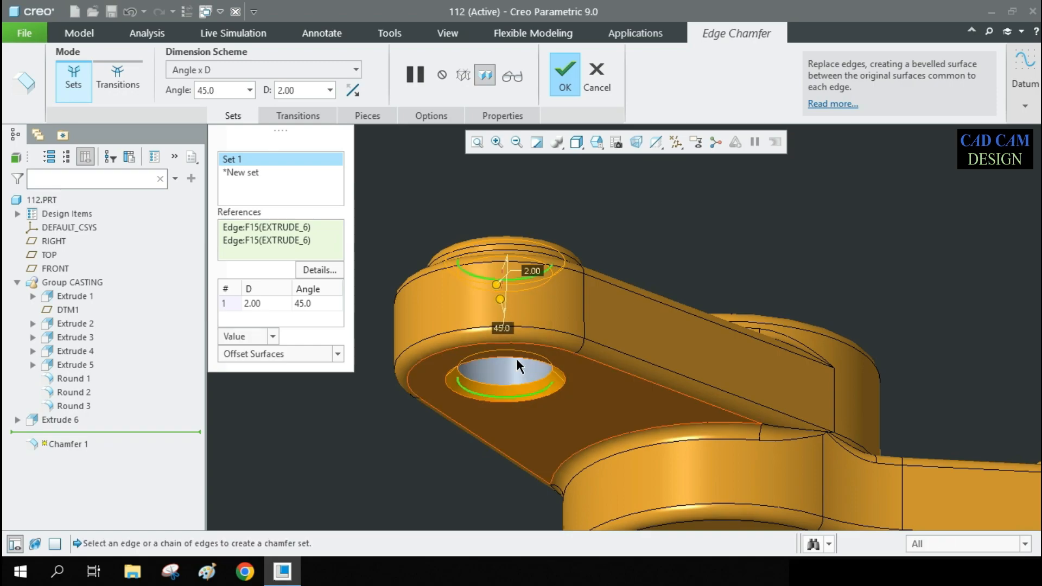
{"action": "scroll", "coordinate": [518, 369], "scroll_direction": "down", "scroll_amount": 3}
- Set the chamfer angle to 30 degrees and its D distance to 1.5
{"action": "left_click", "coordinate": [233, 90]}
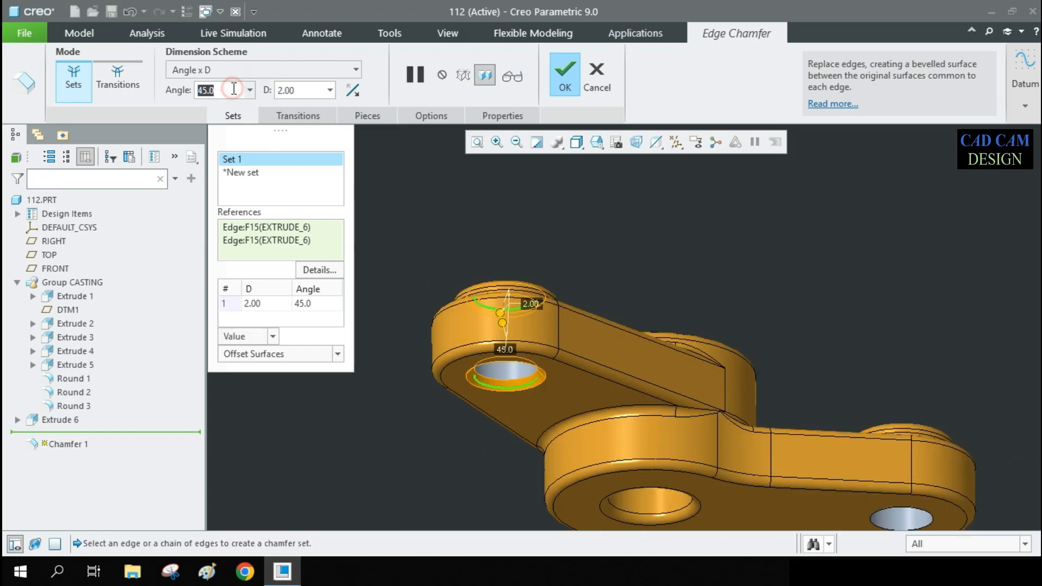
{"action": "type", "text": "30"}
{"action": "key", "text": "Return"}
{"action": "left_click", "coordinate": [298, 90]}
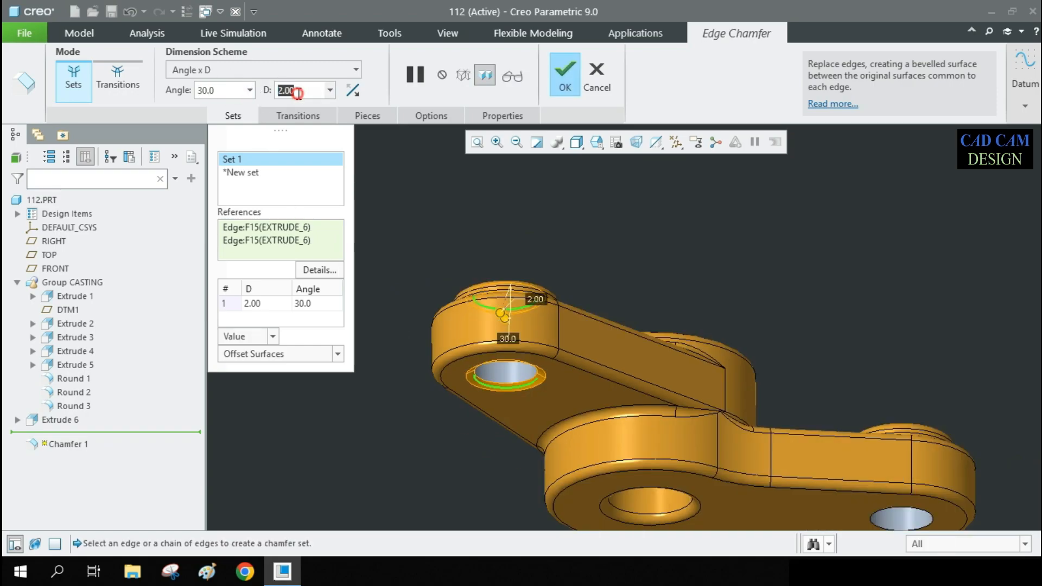
{"action": "type", "text": "1.5"}
{"action": "key", "text": "Return"}
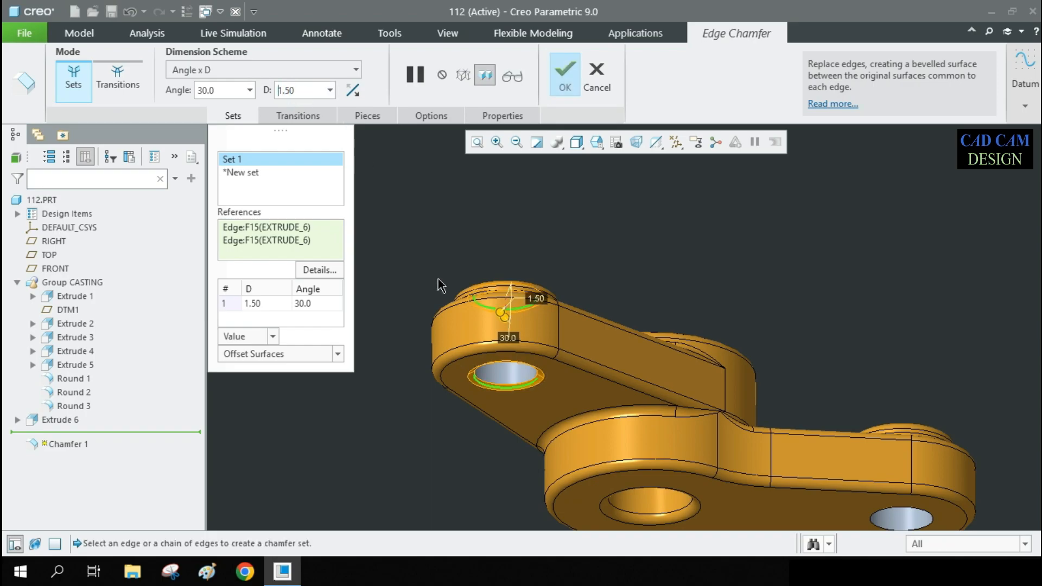
- Flip the side from which the chamfer angle is measured on the ribbed arm's hole
{"action": "middle_click_drag", "start_coordinate": [478, 295], "coordinate": [496, 303]}
{"action": "scroll", "coordinate": [506, 275], "scroll_direction": "down", "scroll_amount": 5}
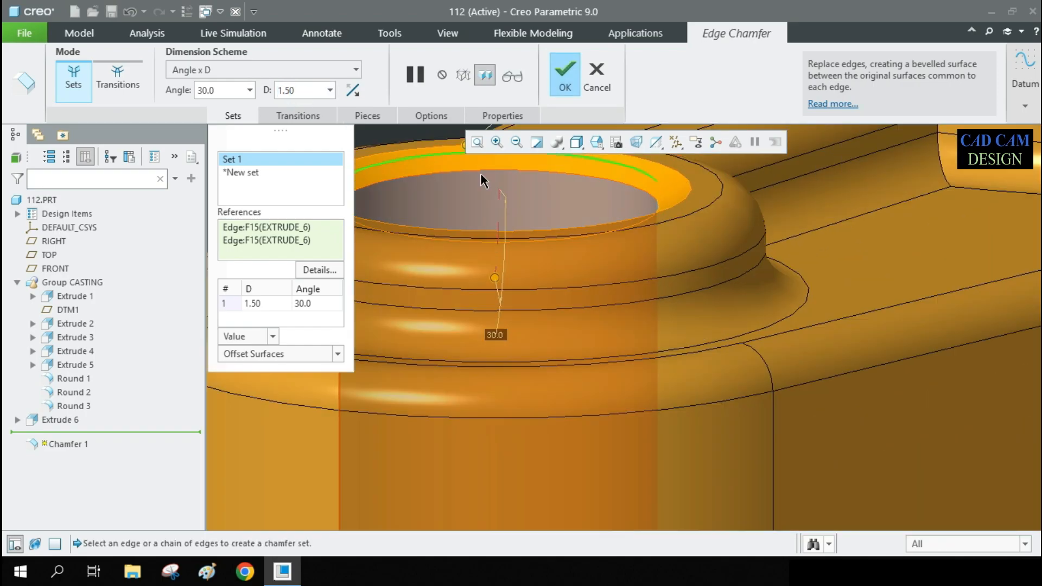
{"action": "scroll", "coordinate": [476, 181], "scroll_direction": "up", "scroll_amount": 3}
{"action": "middle_click_drag", "start_coordinate": [468, 183], "coordinate": [493, 187]}
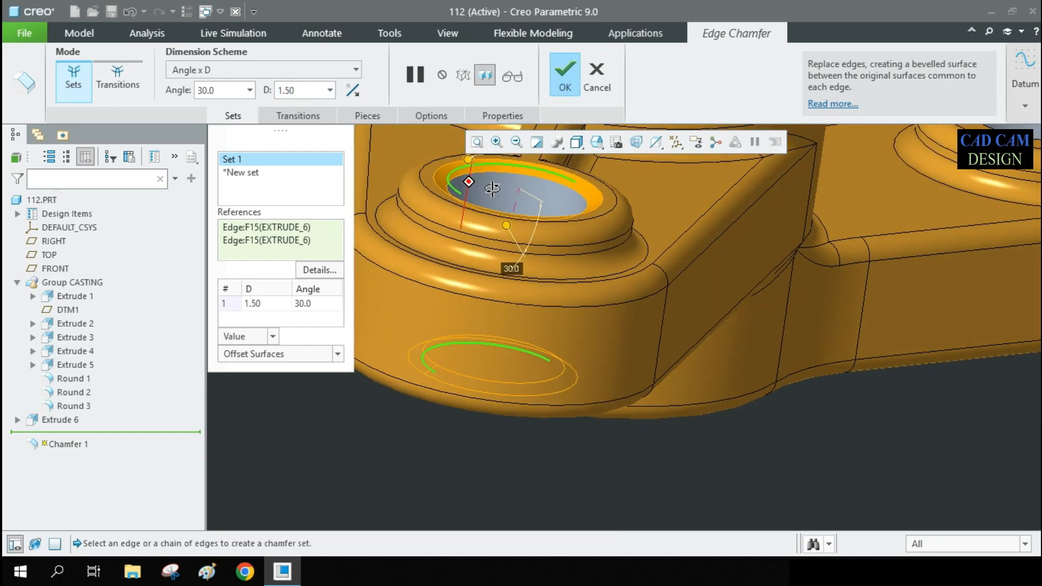
{"action": "left_click", "coordinate": [353, 90]}
{"action": "scroll", "coordinate": [506, 173], "scroll_direction": "up", "scroll_amount": 3}
{"action": "mouse_move", "coordinate": [510, 265]}
{"action": "middle_mouse_down"}
{"action": "mouse_move", "coordinate": [497, 232]}
{"action": "mouse_move", "coordinate": [492, 272]}
{"action": "middle_mouse_up"}
{"action": "scroll", "coordinate": [461, 304], "scroll_direction": "up", "scroll_amount": 5}
{"action": "scroll", "coordinate": [603, 269], "scroll_direction": "down", "scroll_amount": 6}
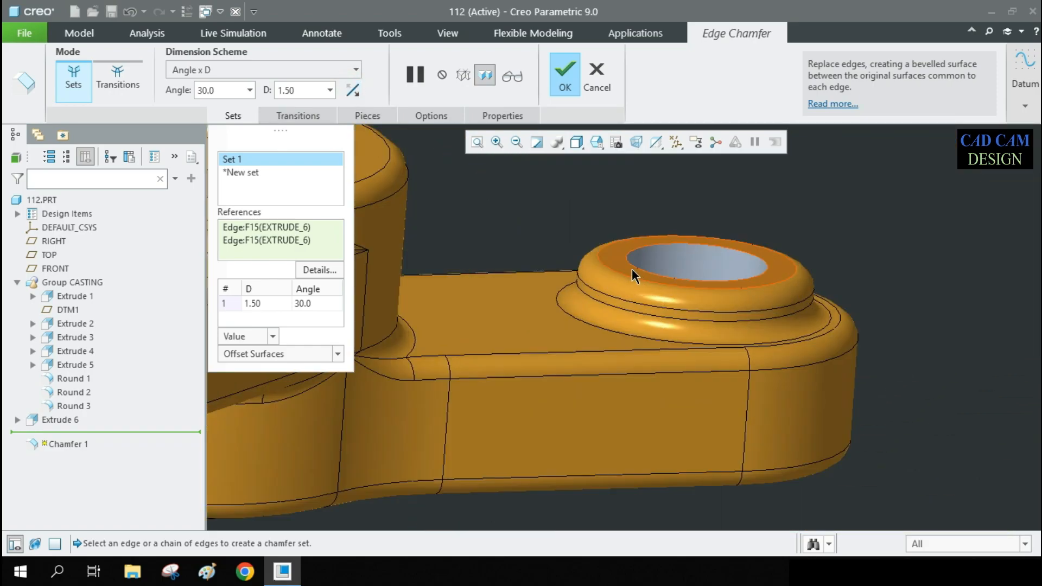
- Complete the angled edge chamfer on the ribbed arm's hole
{"action": "middle_click_drag", "start_coordinate": [633, 265], "coordinate": [619, 281]}
{"action": "middle_click", "coordinate": [520, 212]}
{"action": "scroll", "coordinate": [624, 253], "scroll_direction": "up", "scroll_amount": 4}
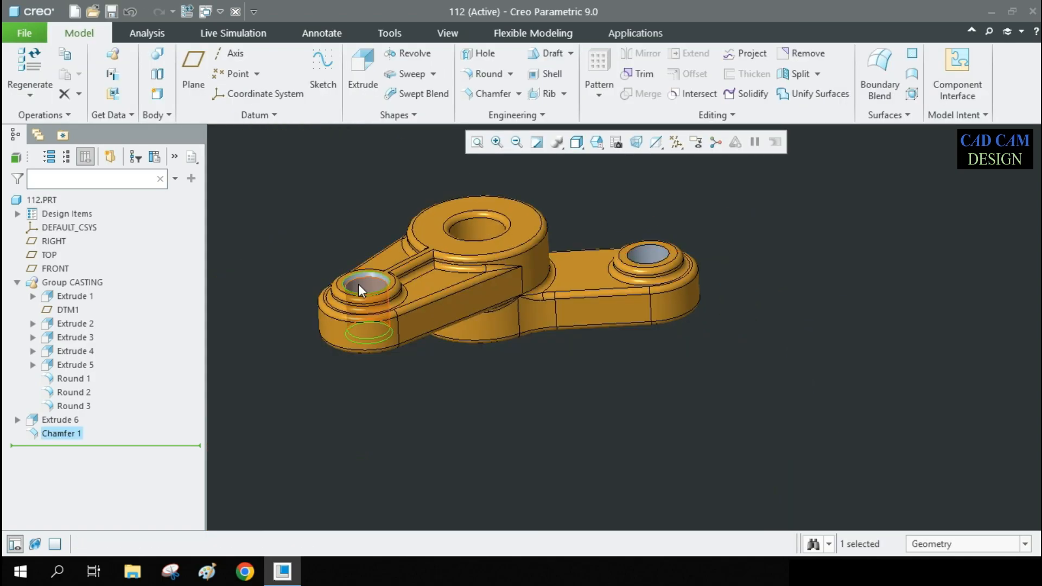
- Start a D x D edge chamfer and add the upper and lower rim edges of the plain arm's hole
{"action": "scroll", "coordinate": [358, 284], "scroll_direction": "down", "scroll_amount": 5}
{"action": "scroll", "coordinate": [377, 288], "scroll_direction": "up", "scroll_amount": 5}
{"action": "scroll", "coordinate": [611, 286], "scroll_direction": "down", "scroll_amount": 3}
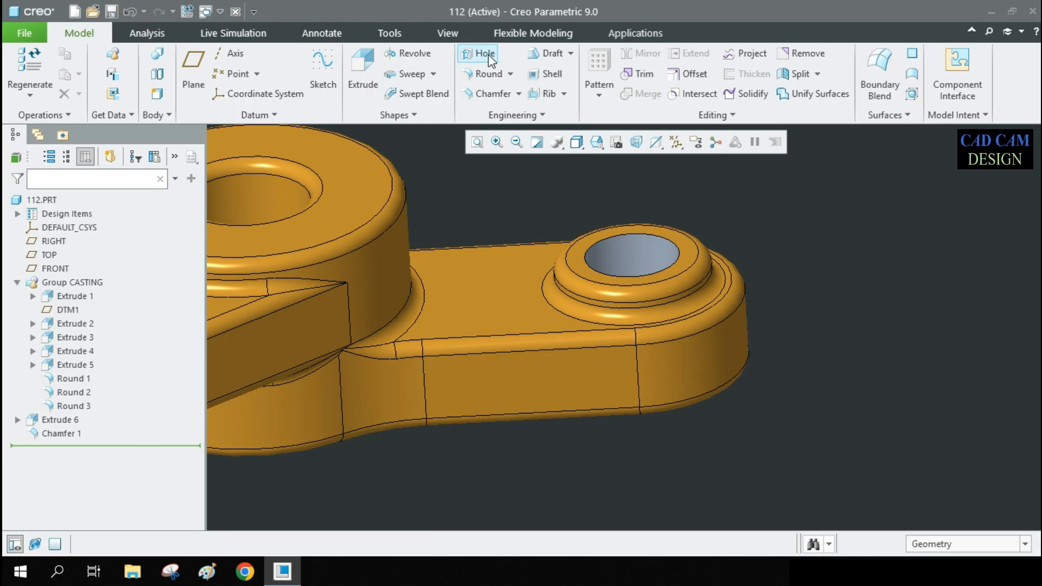
{"action": "left_click", "coordinate": [479, 92]}
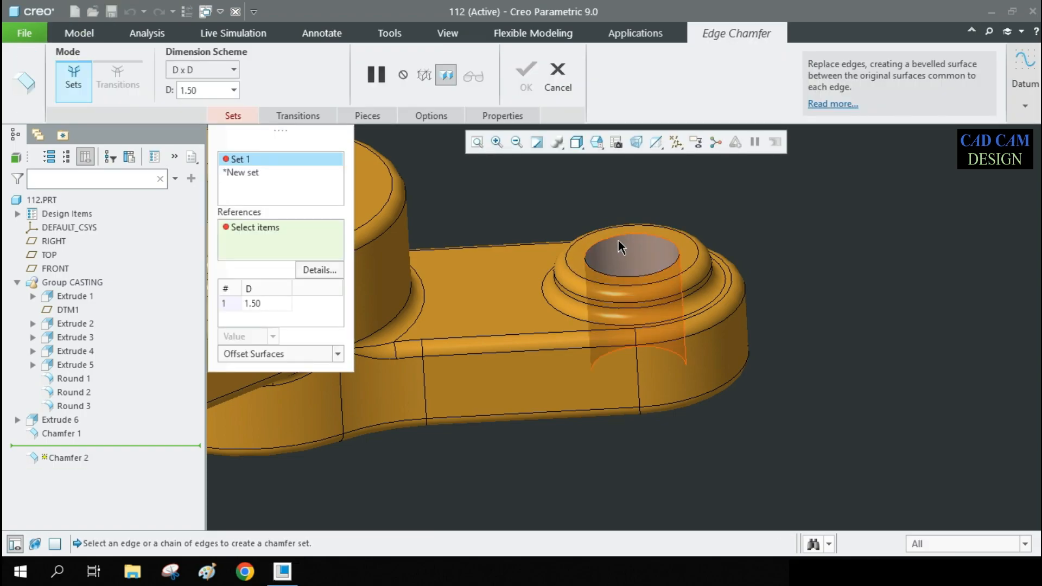
{"action": "left_click", "coordinate": [629, 256]}
{"action": "middle_click_drag", "start_coordinate": [634, 260], "coordinate": [628, 207]}
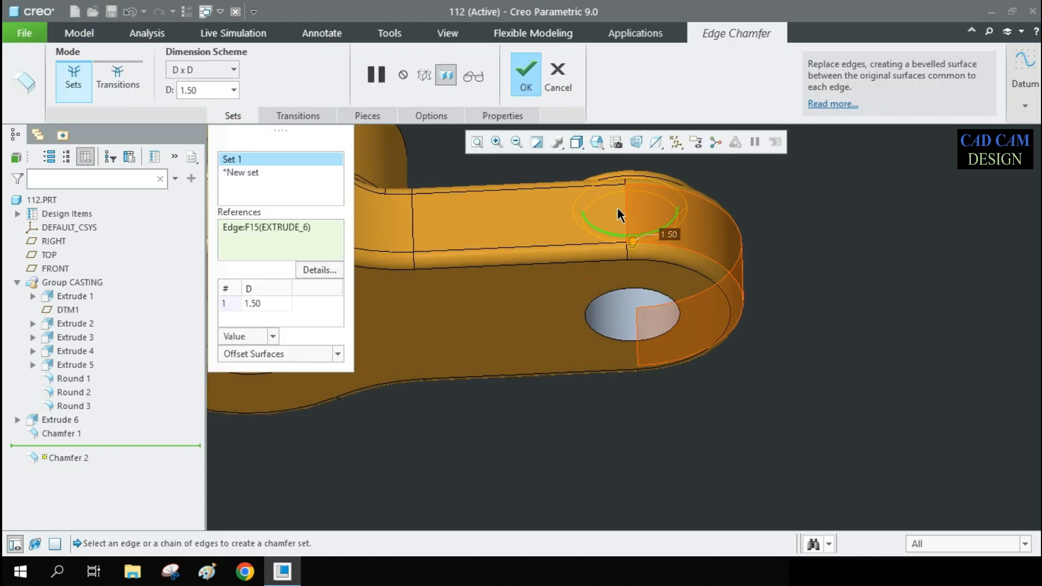
{"action": "left_click", "coordinate": [224, 69]}
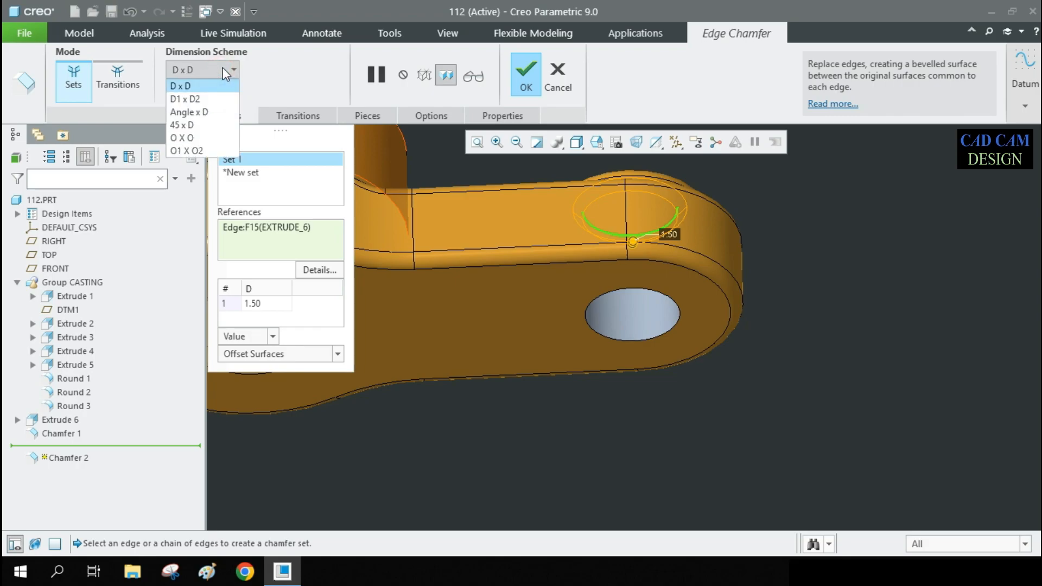
{"action": "left_click", "coordinate": [223, 67]}
{"action": "left_click", "coordinate": [656, 339], "text": "ctrl"}
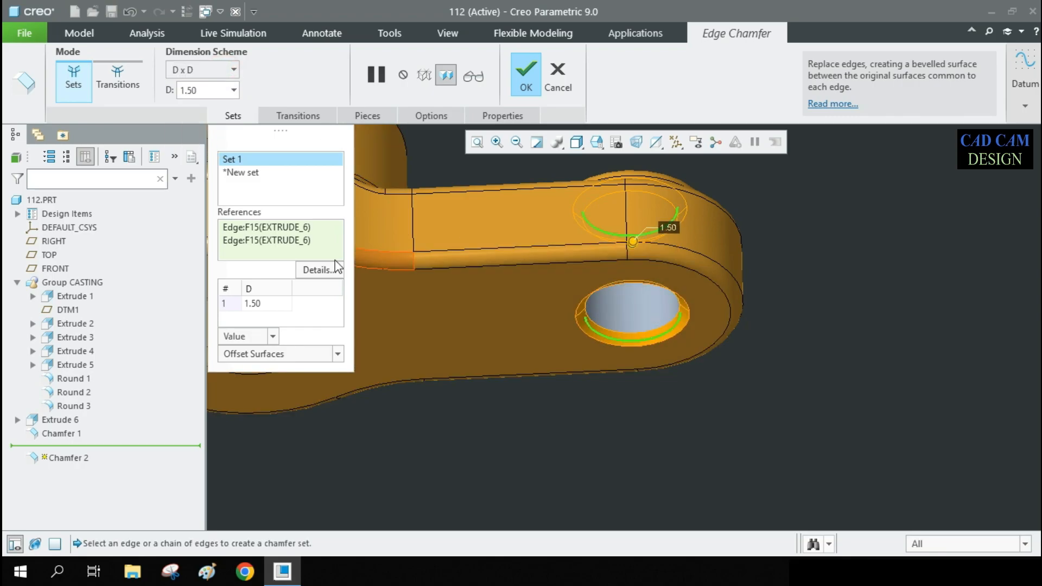
- Set the D distance of the plain arm's hole chamfer to 1 and complete the feature
{"action": "left_click", "coordinate": [264, 303]}
{"action": "type", "text": "1"}
{"action": "key", "text": "Return"}
{"action": "middle_click_drag", "start_coordinate": [576, 380], "coordinate": [704, 262]}
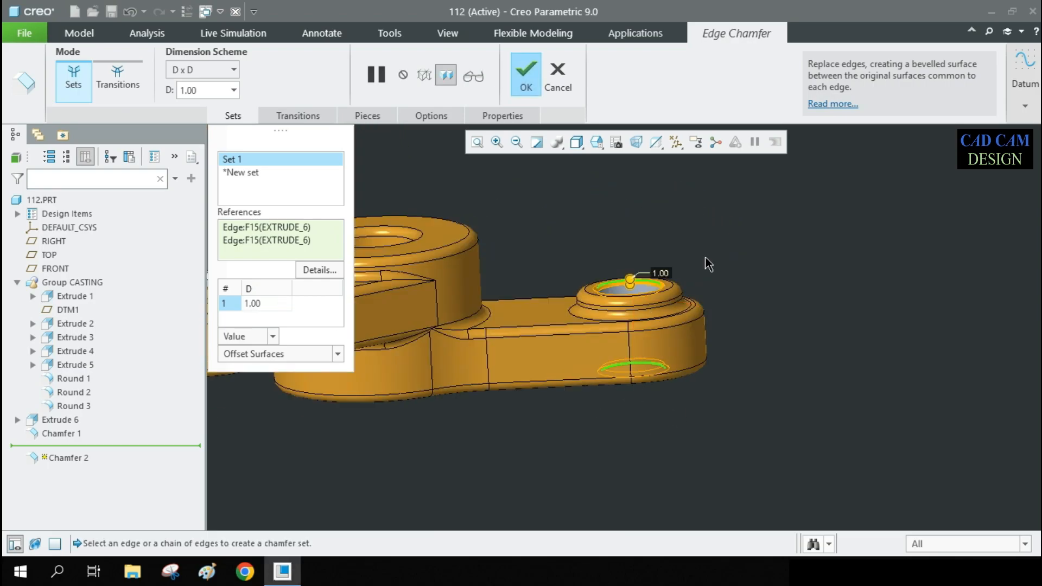
{"action": "middle_click", "coordinate": [704, 263]}
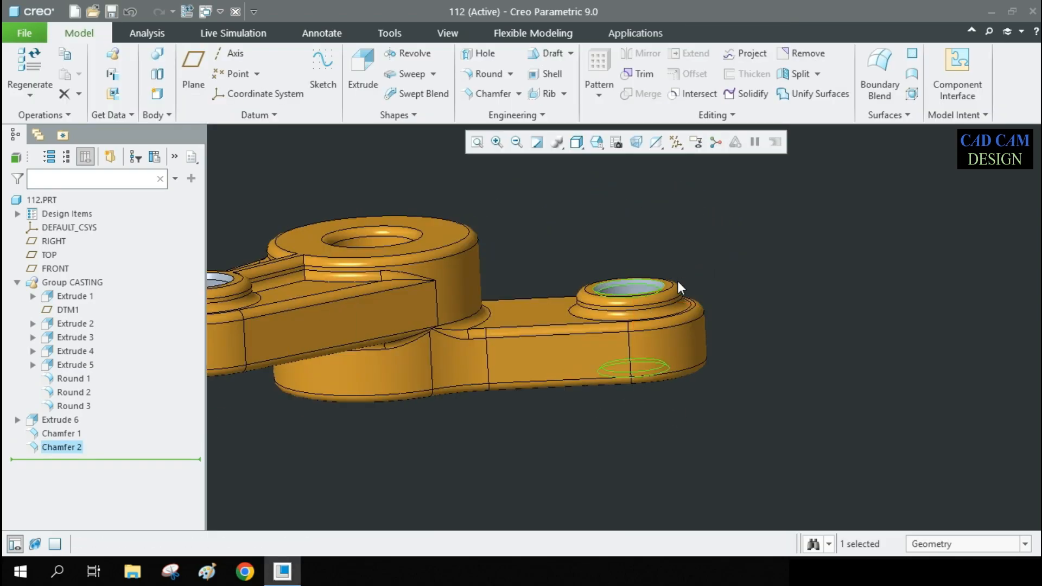
{"action": "left_click", "coordinate": [738, 243]}
{"action": "middle_click_drag", "start_coordinate": [707, 289], "coordinate": [724, 310]}
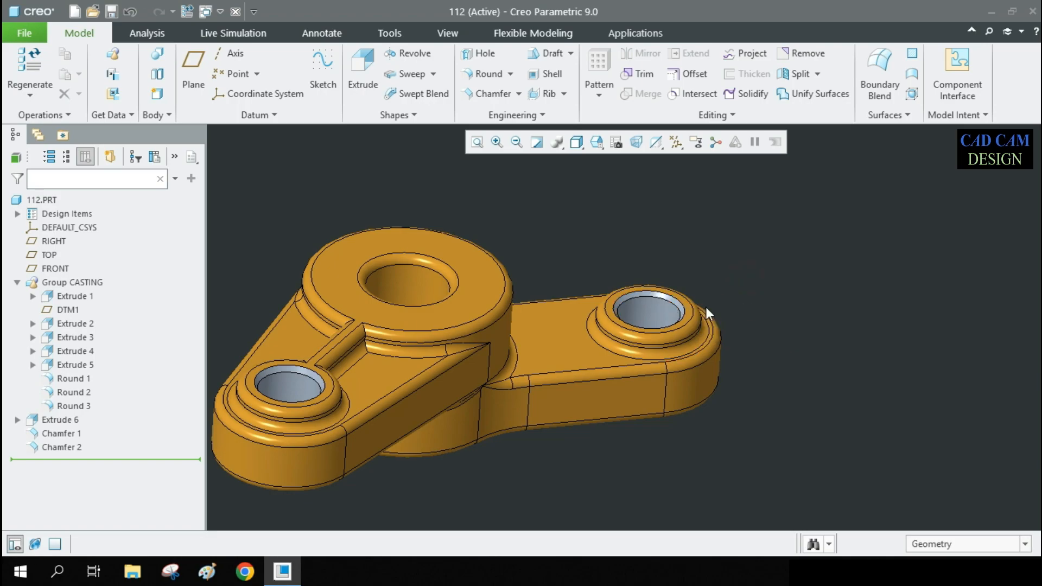
- Collapse the CASTING group and combine Extrude 6, Chamfer 1 and Chamfer 2 into a group
{"action": "left_click", "coordinate": [17, 282]}
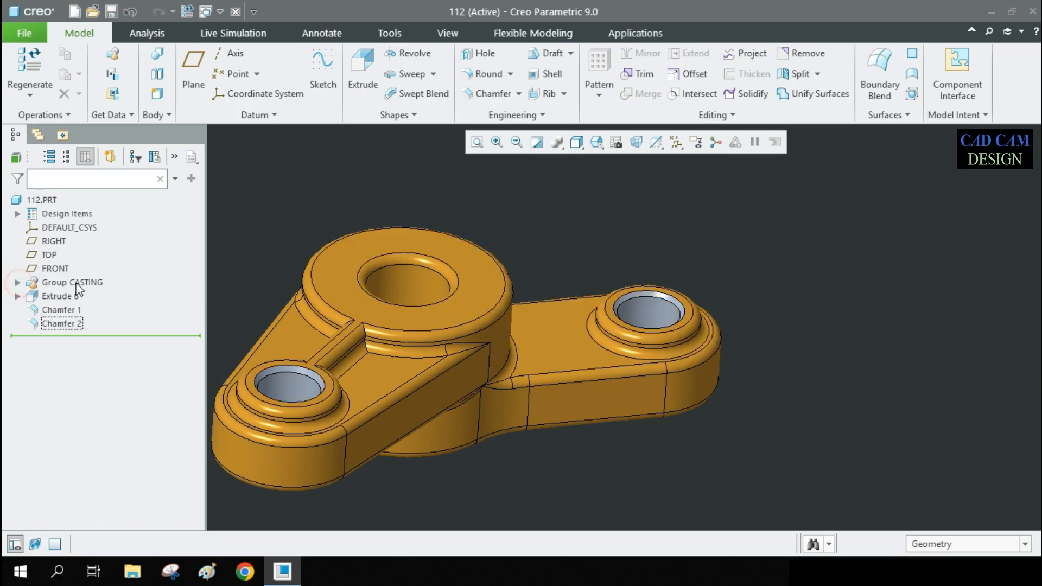
{"action": "scroll", "coordinate": [608, 318], "scroll_direction": "down", "scroll_amount": 3}
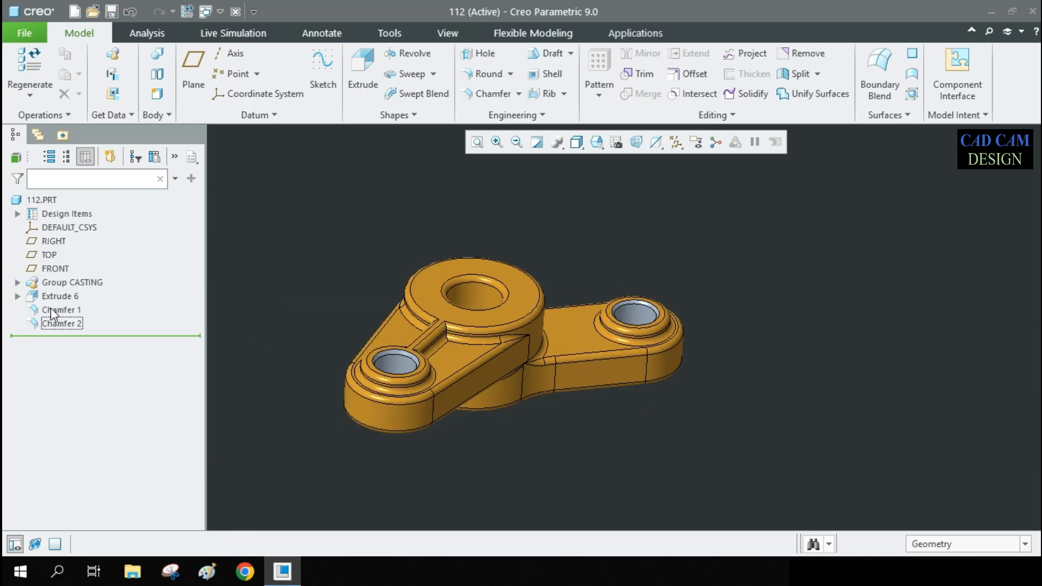
{"action": "left_click", "coordinate": [67, 324], "text": "shift"}
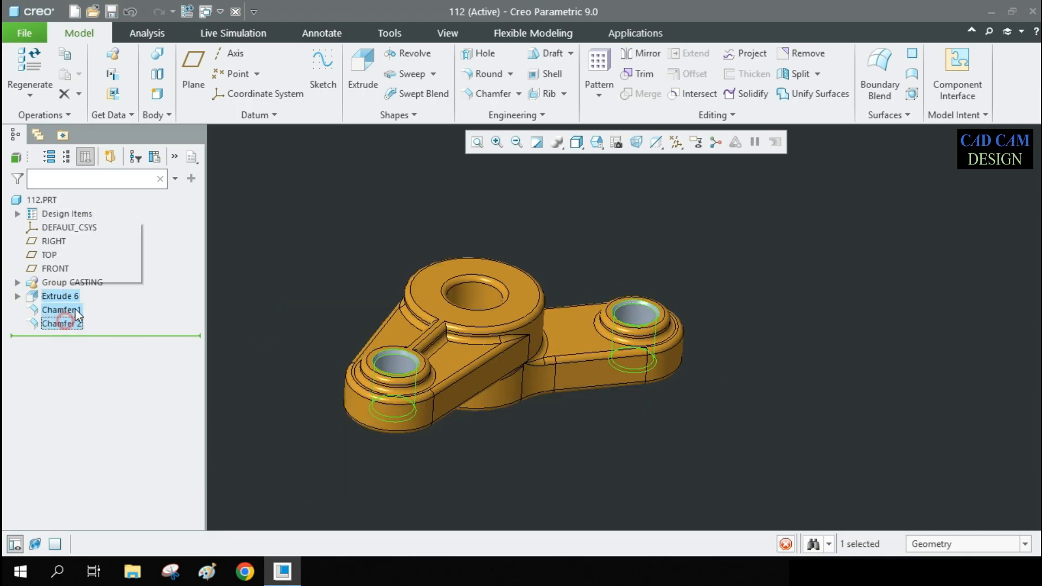
{"action": "left_click", "coordinate": [94, 253]}
- Rename the new group of hole and chamfer features as Drilling
{"action": "right_click", "coordinate": [121, 296]}
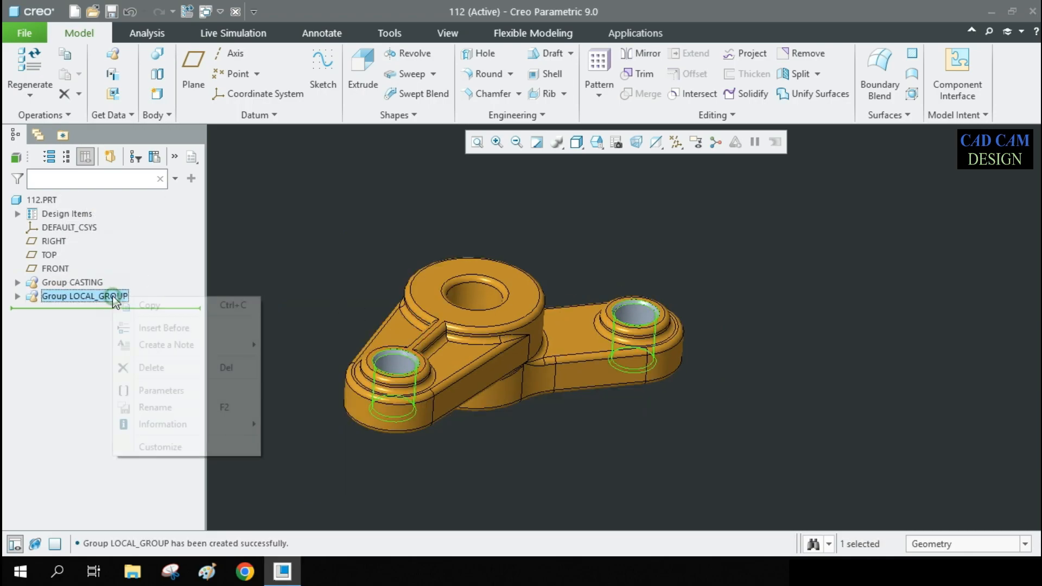
{"action": "left_click", "coordinate": [162, 407]}
{"action": "type", "text": "Drilli"}
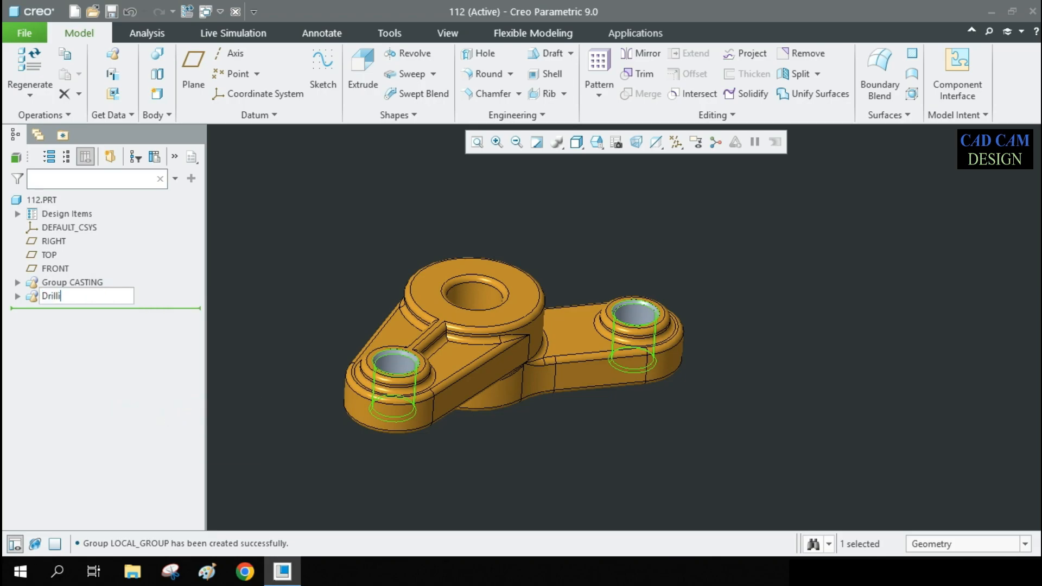
{"action": "type", "text": "ng"}
{"action": "key", "text": "Return"}
{"action": "left_click", "coordinate": [360, 142]}
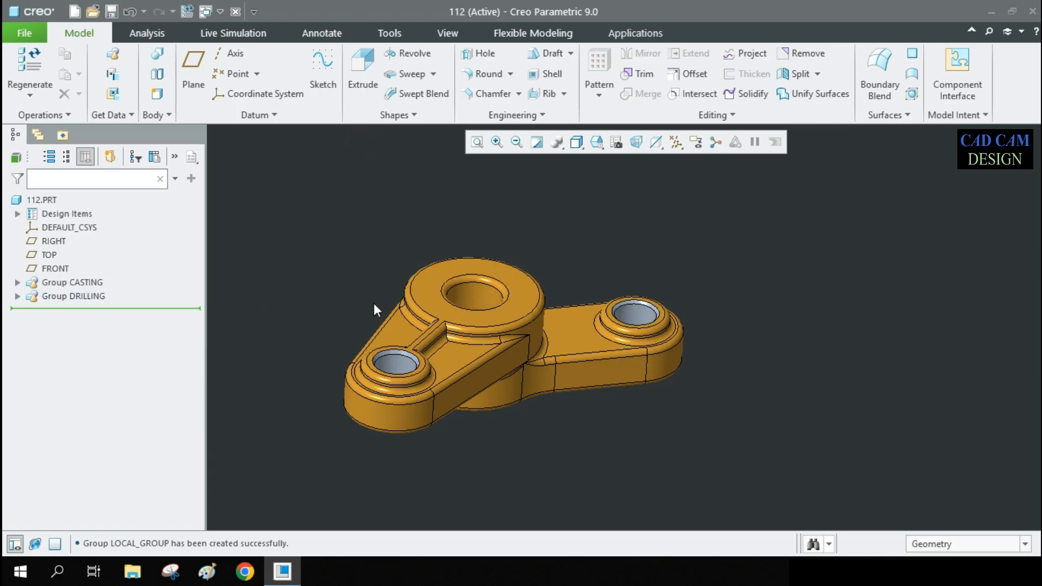
{"action": "scroll", "coordinate": [491, 309], "scroll_direction": "up", "scroll_amount": 1}
{"action": "scroll", "coordinate": [436, 335], "scroll_direction": "down", "scroll_amount": 1}
{"action": "mouse_move", "coordinate": [437, 305]}
{"action": "middle_mouse_down"}
{"action": "mouse_move", "coordinate": [423, 265]}
{"action": "mouse_move", "coordinate": [432, 322]}
{"action": "middle_mouse_up"}
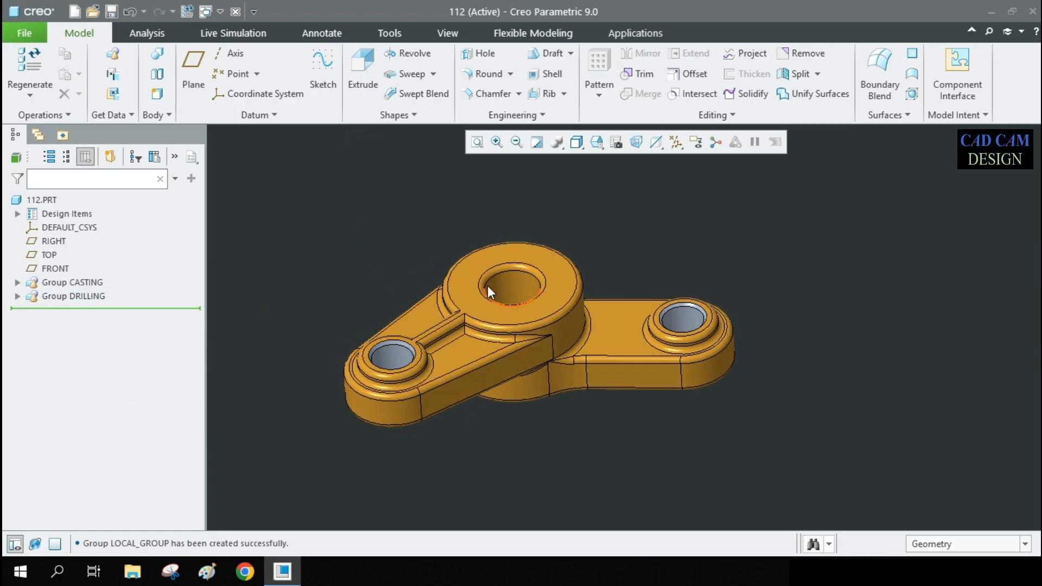
{"action": "middle_click_drag", "start_coordinate": [503, 285], "coordinate": [506, 312]}
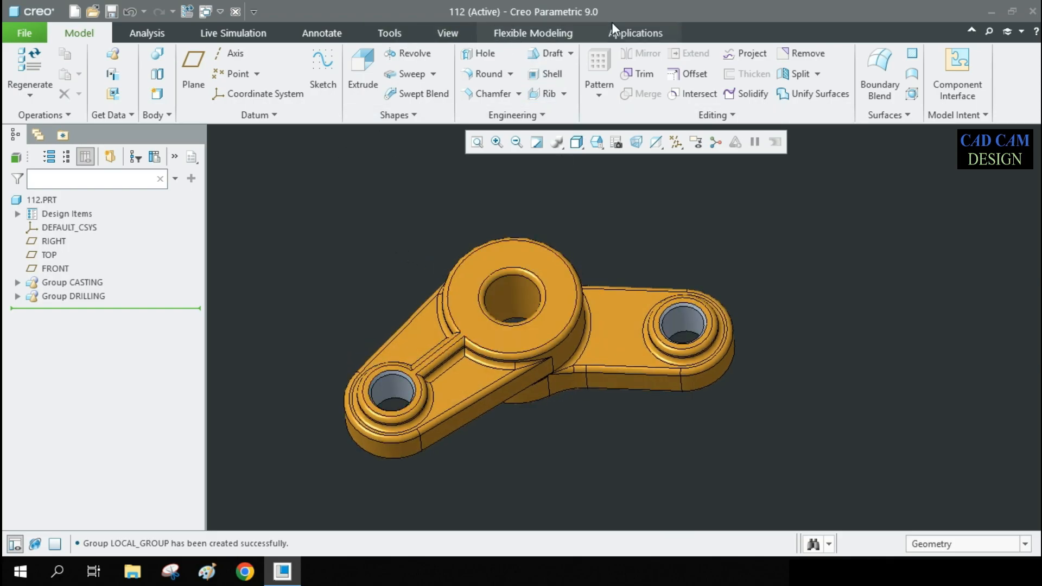
{"action": "left_click", "coordinate": [397, 37]}
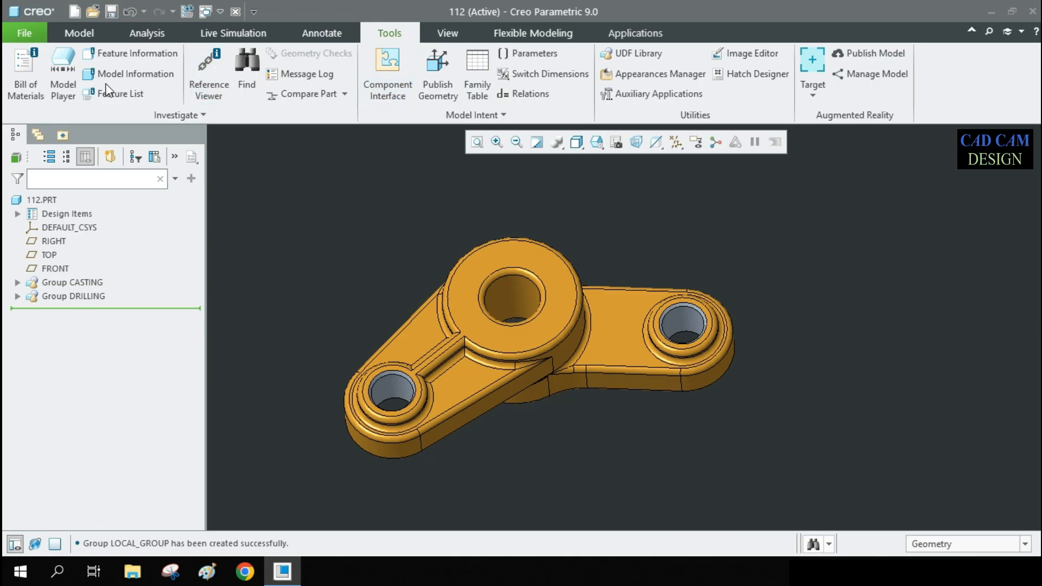
{"action": "left_click", "coordinate": [160, 32]}
{"action": "left_click", "coordinate": [96, 35]}
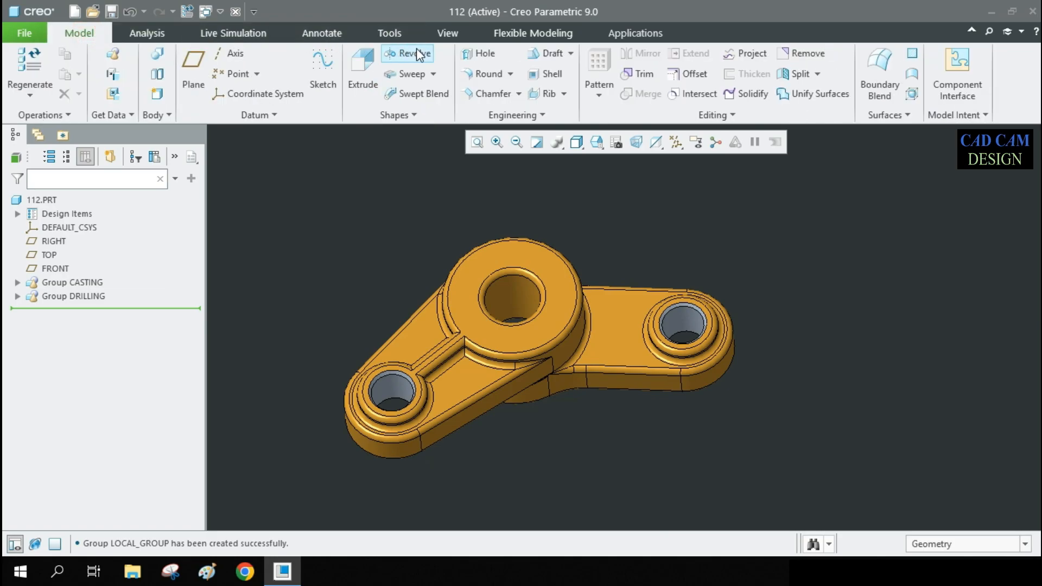
- Display the datum planes and create a planar section of the part through the RIGHT datum plane
{"action": "left_click", "coordinate": [464, 36]}
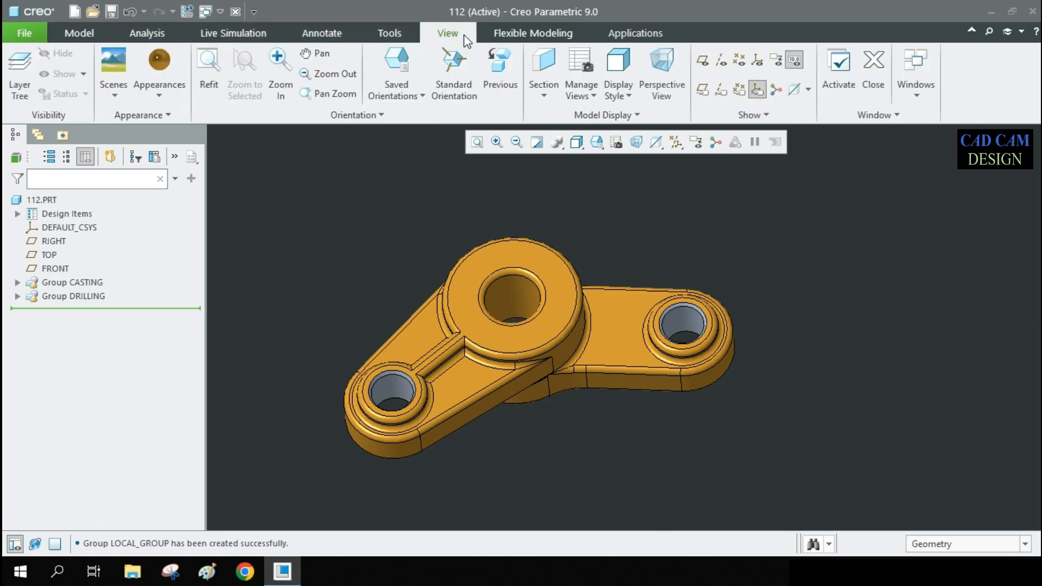
{"action": "left_click", "coordinate": [547, 59]}
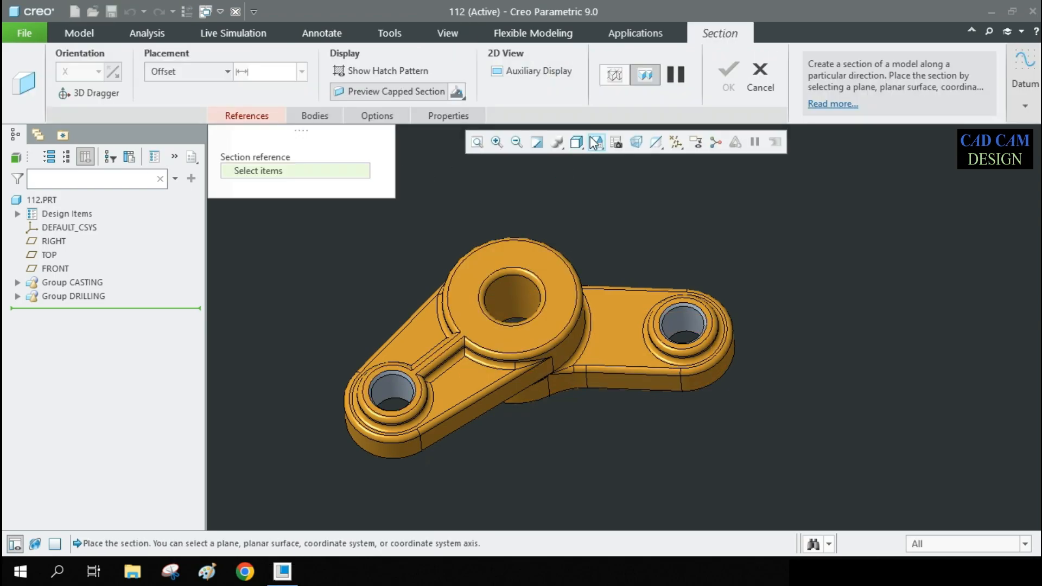
{"action": "left_click", "coordinate": [676, 142]}
{"action": "left_click", "coordinate": [676, 228]}
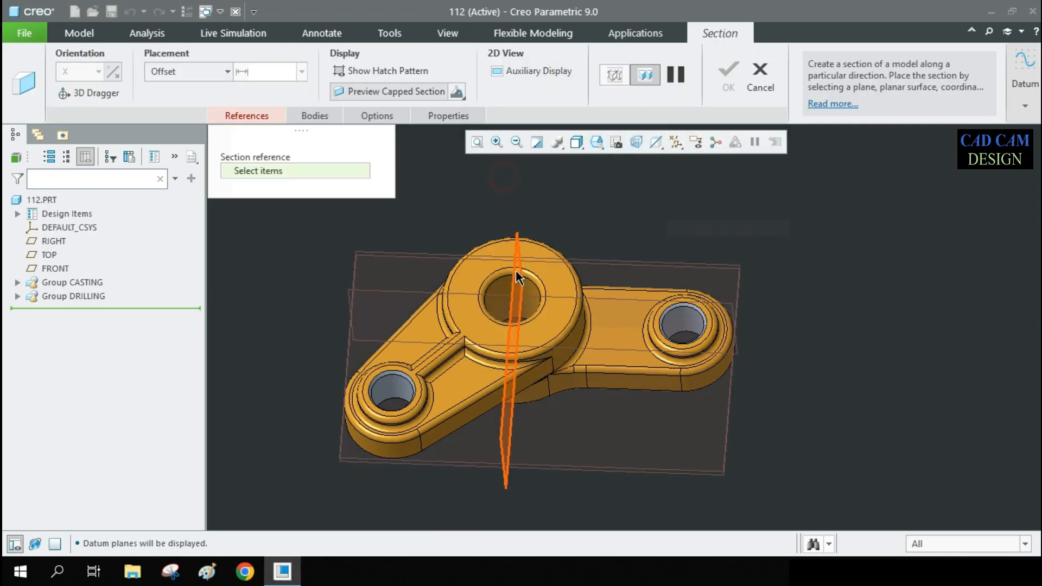
{"action": "left_click", "coordinate": [521, 281]}
{"action": "middle_click_drag", "start_coordinate": [525, 321], "coordinate": [552, 258]}
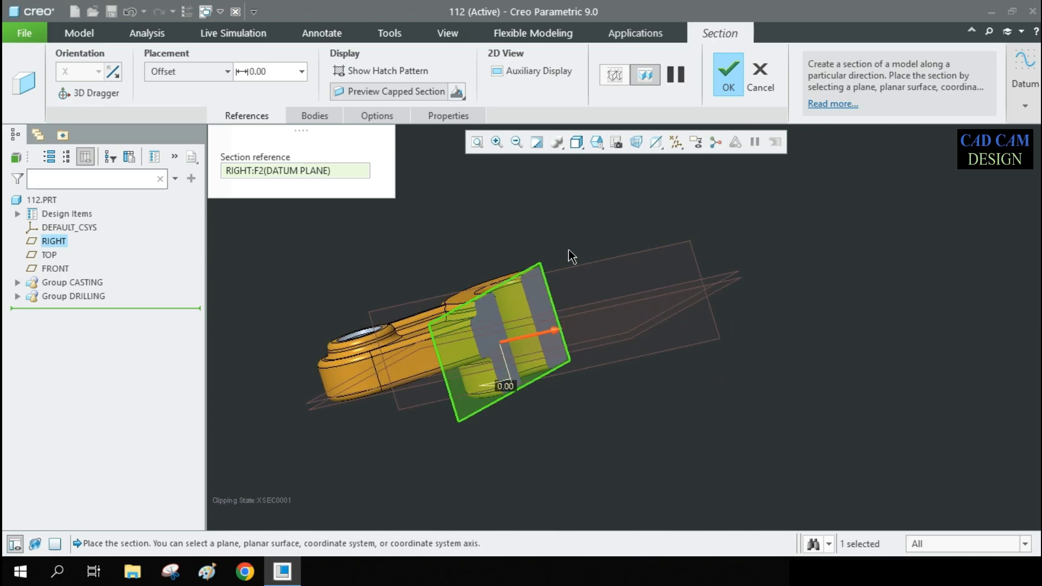
{"action": "middle_click", "coordinate": [552, 260]}
{"action": "middle_click_drag", "start_coordinate": [542, 298], "coordinate": [621, 172]}
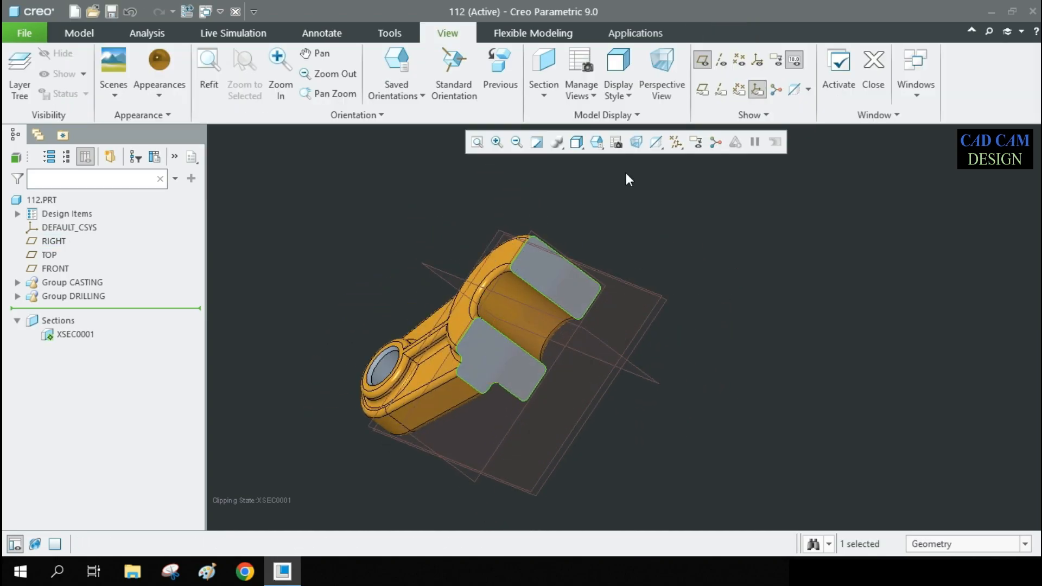
{"action": "left_click", "coordinate": [676, 146]}
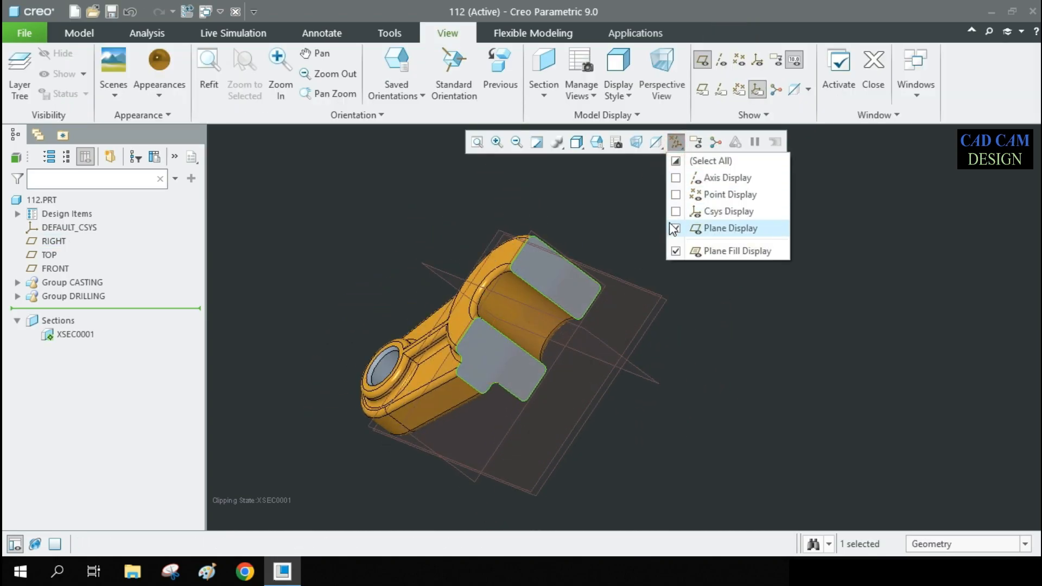
{"action": "left_click", "coordinate": [559, 200]}
{"action": "middle_click_drag", "start_coordinate": [571, 260], "coordinate": [602, 288]}
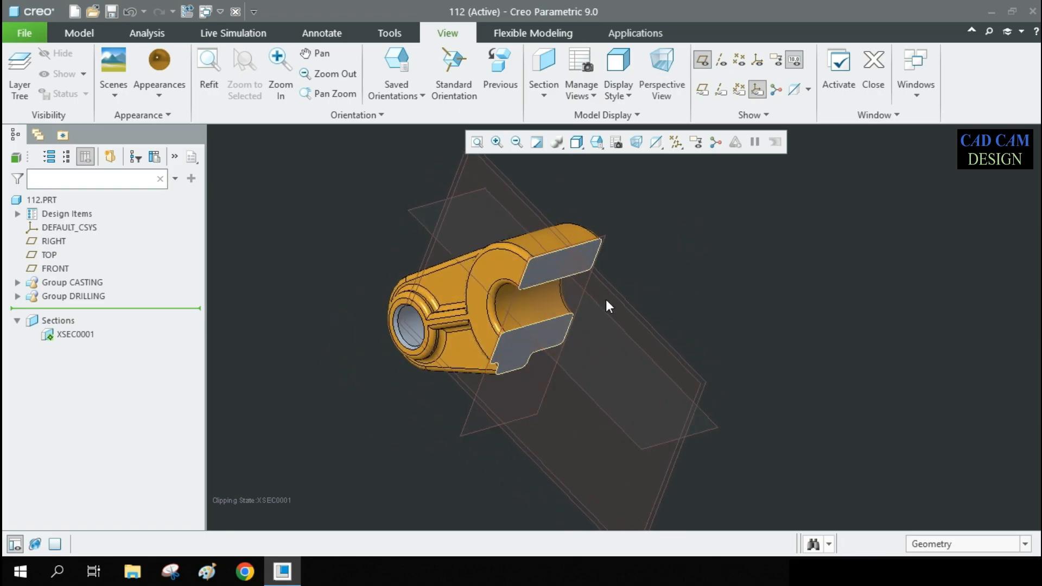
- Start a Revolve feature with its sketch on the RIGHT datum plane, and orient the view parallel to the sketch
{"action": "left_click", "coordinate": [587, 283]}
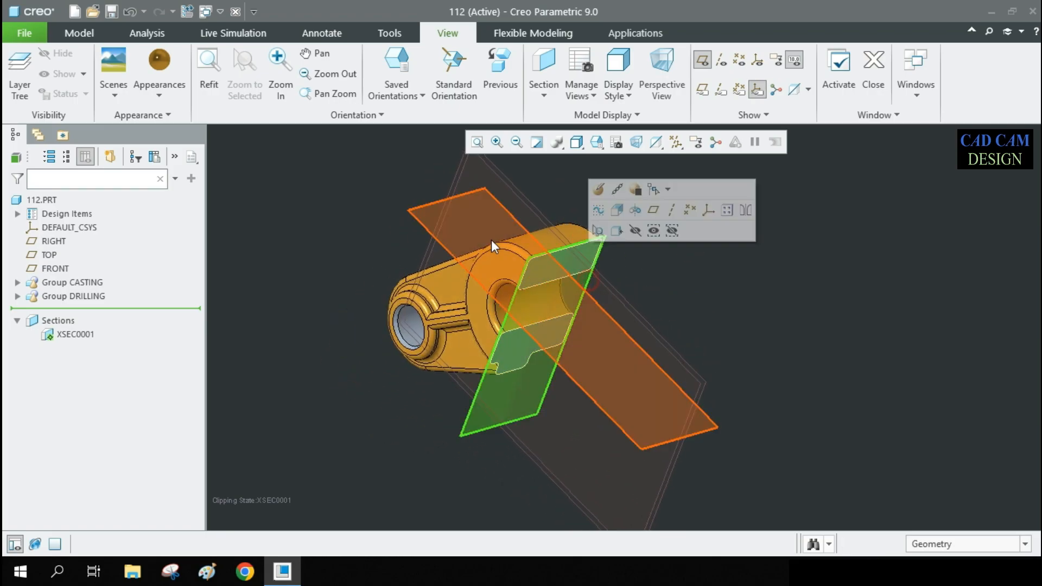
{"action": "left_click", "coordinate": [87, 36]}
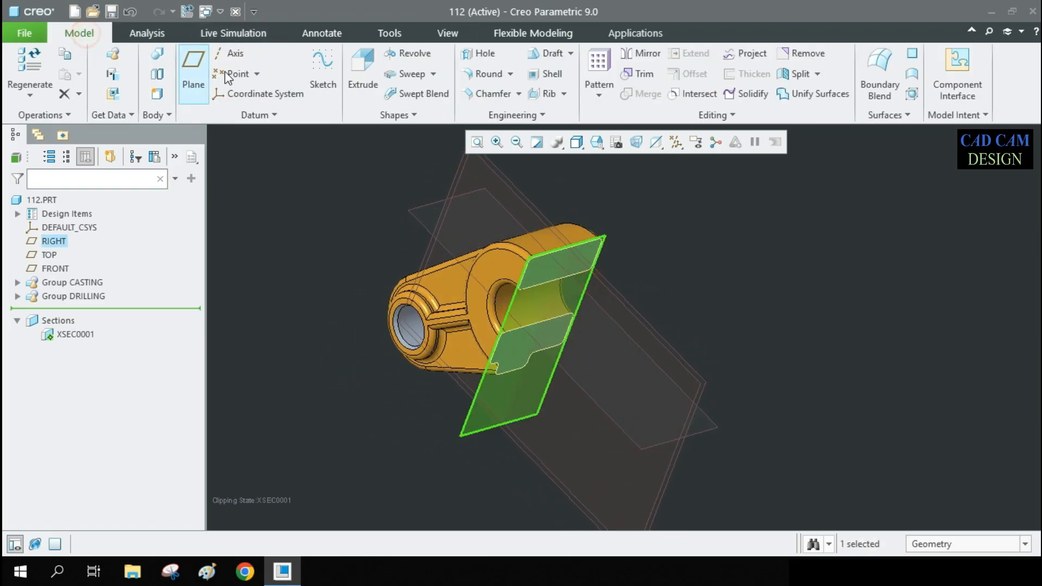
{"action": "left_click", "coordinate": [406, 53]}
{"action": "left_click", "coordinate": [645, 142]}
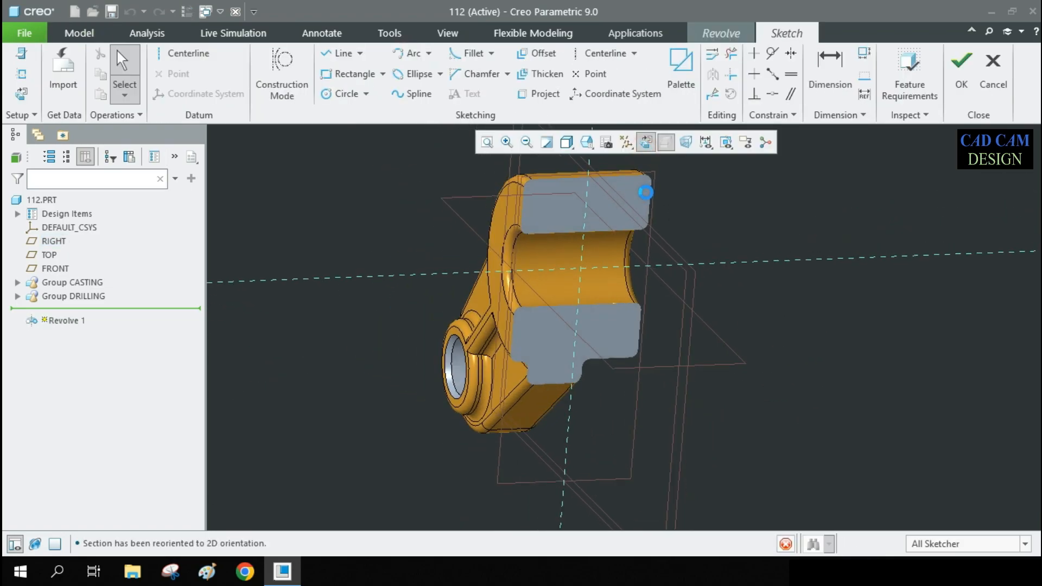
{"action": "scroll", "coordinate": [640, 294], "scroll_direction": "up", "scroll_amount": 5}
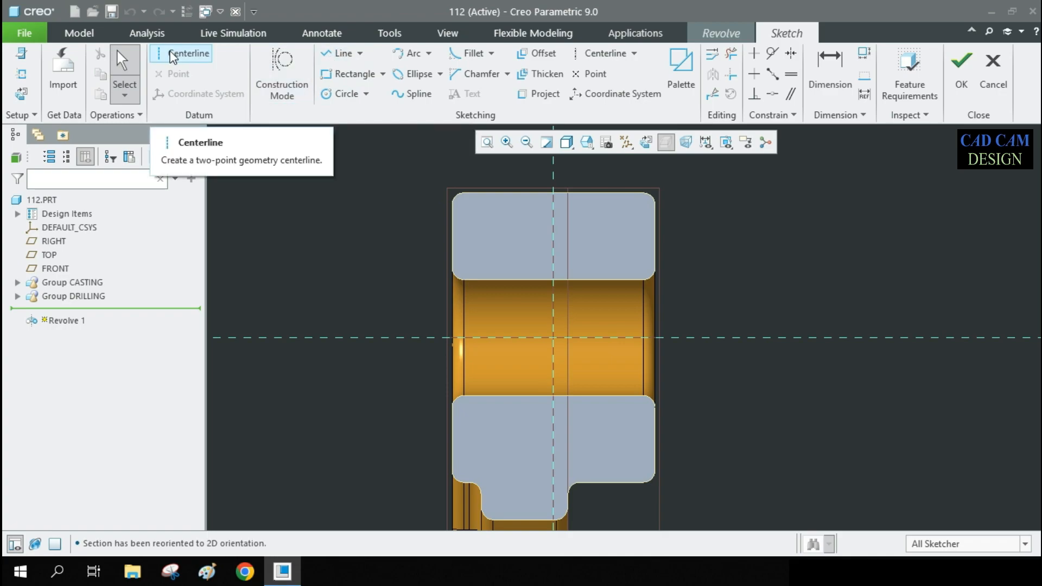
- Draw a horizontal geometry centerline through the sketch origin along the central bore's axis
{"action": "left_click", "coordinate": [183, 52]}
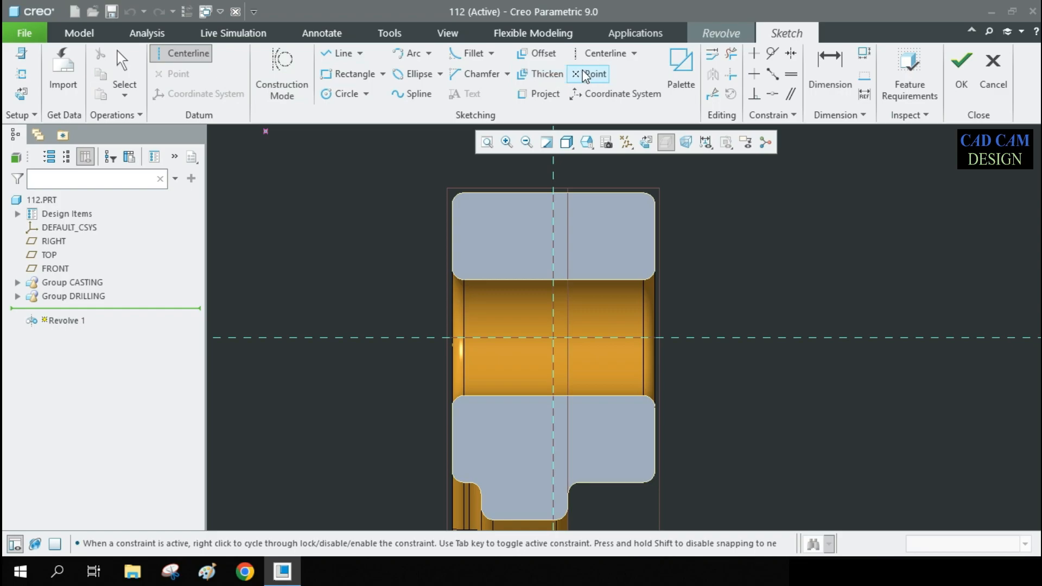
{"action": "left_click", "coordinate": [554, 337]}
{"action": "left_click", "coordinate": [654, 339]}
{"action": "middle_click", "coordinate": [749, 291]}
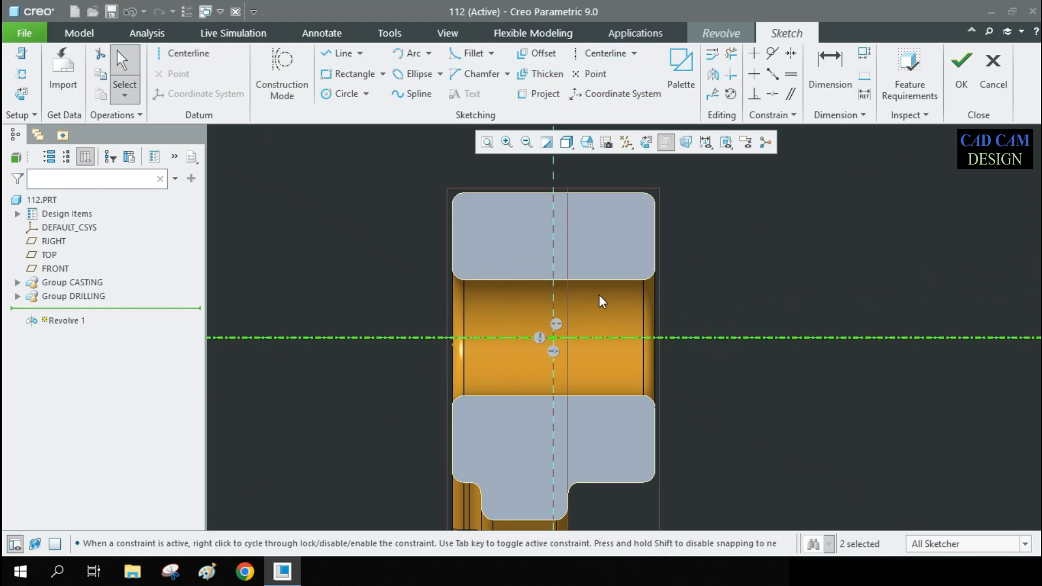
- Sketch an open stepped line profile above the bore centerline, with upper segments about 29 and 14 long and a base about 45 long
{"action": "scroll", "coordinate": [598, 295], "scroll_direction": "up", "scroll_amount": 2}
{"action": "left_click", "coordinate": [342, 55]}
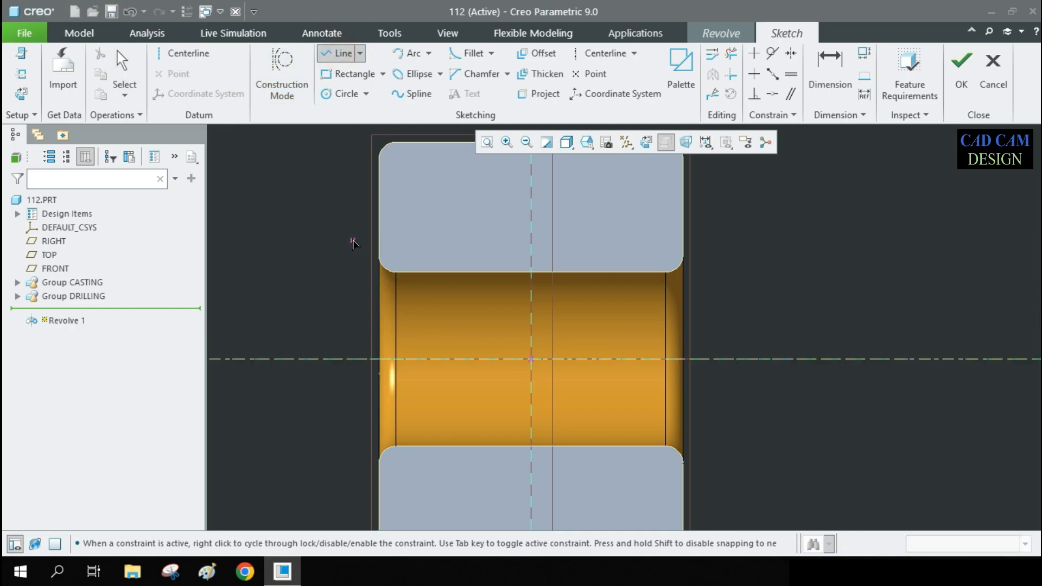
{"action": "left_click", "coordinate": [598, 217]}
{"action": "left_click", "coordinate": [717, 242]}
{"action": "left_click", "coordinate": [716, 359]}
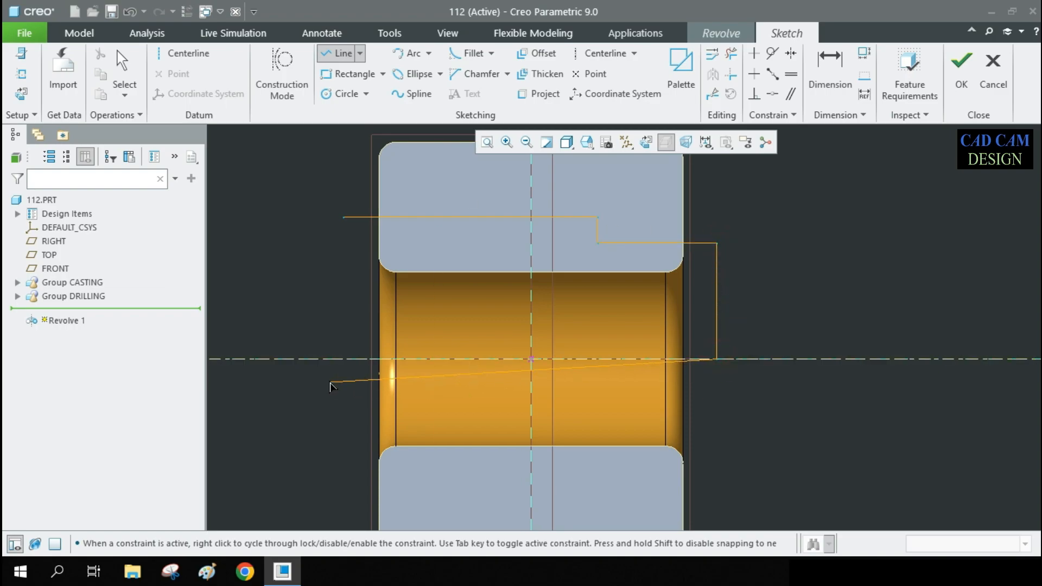
{"action": "left_click", "coordinate": [324, 359]}
{"action": "left_click", "coordinate": [323, 207]}
{"action": "middle_click", "coordinate": [328, 205]}
{"action": "middle_click", "coordinate": [343, 203]}
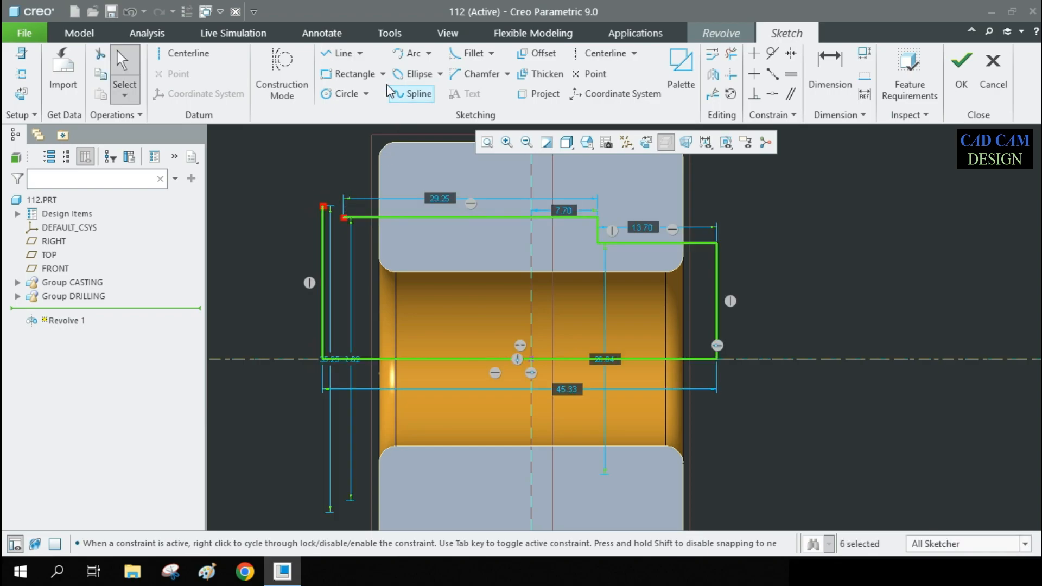
- Trim the profile's open upper line and end vertical to a common corner so the stepped section closes
{"action": "left_click", "coordinate": [731, 76]}
{"action": "left_click", "coordinate": [361, 217]}
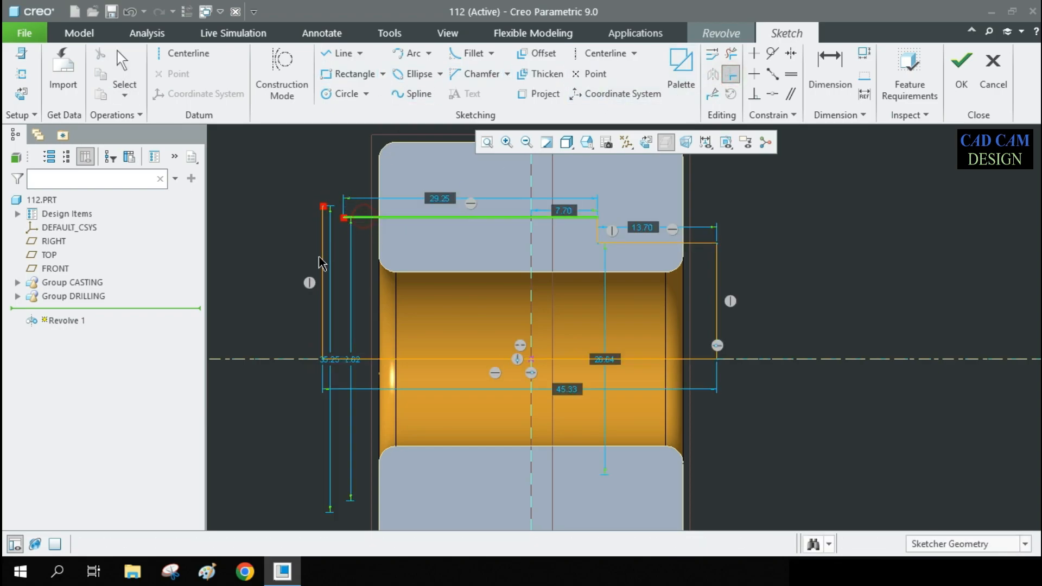
{"action": "left_click", "coordinate": [325, 279]}
{"action": "middle_click", "coordinate": [466, 229]}
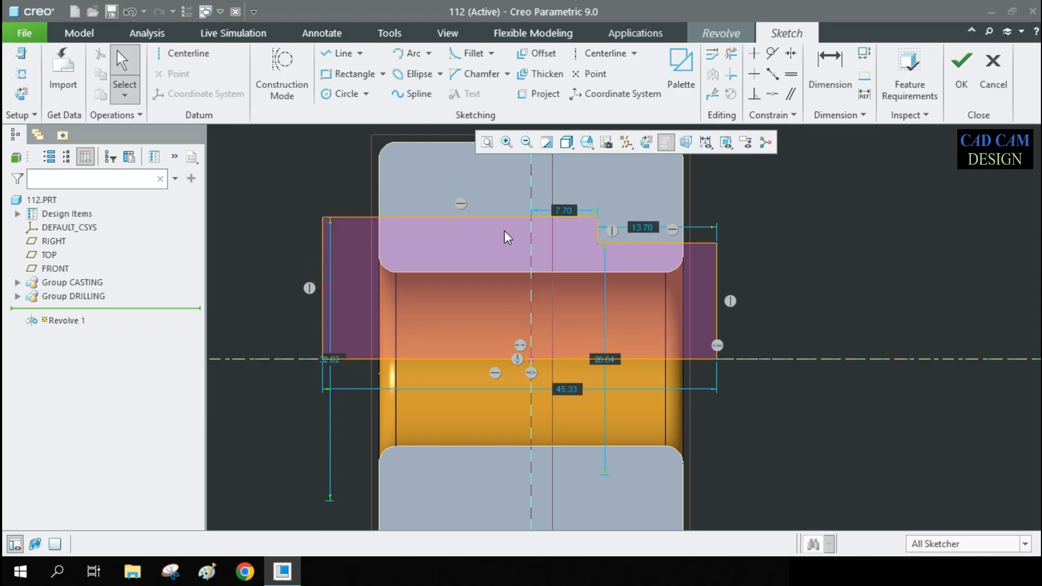
- Move the two diameter dimensions clear of the profile and set the smaller step to 25 mm and the larger to 35 mm
{"action": "left_click_drag", "start_coordinate": [332, 361], "coordinate": [285, 345]}
{"action": "left_click_drag", "start_coordinate": [605, 363], "coordinate": [811, 334]}
{"action": "double_click", "coordinate": [811, 334]}
{"action": "type", "text": "25"}
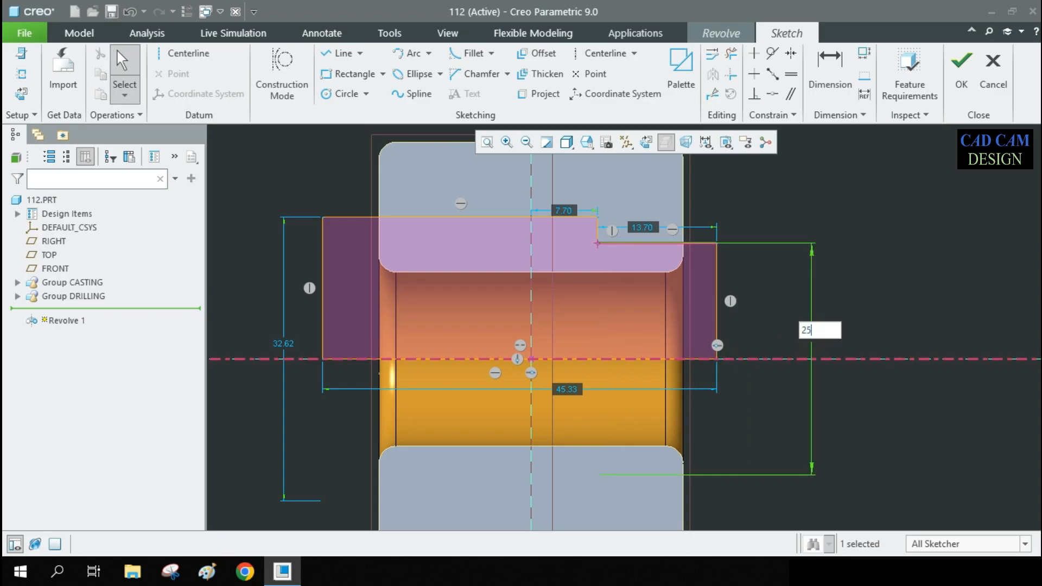
{"action": "key", "text": "Return"}
{"action": "double_click", "coordinate": [282, 344]}
{"action": "type", "text": "35"}
{"action": "key", "text": "Return"}
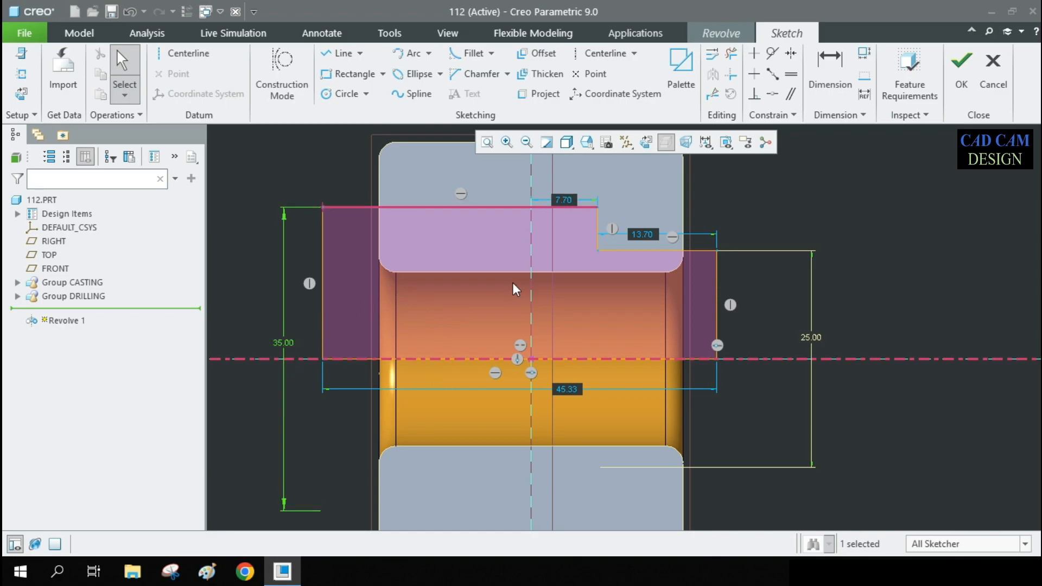
- Set the smaller step's length to 15 mm and dimension its outer end 3 mm beyond the adjacent boss face
{"action": "double_click", "coordinate": [643, 237]}
{"action": "type", "text": "15"}
{"action": "key", "text": "Return"}
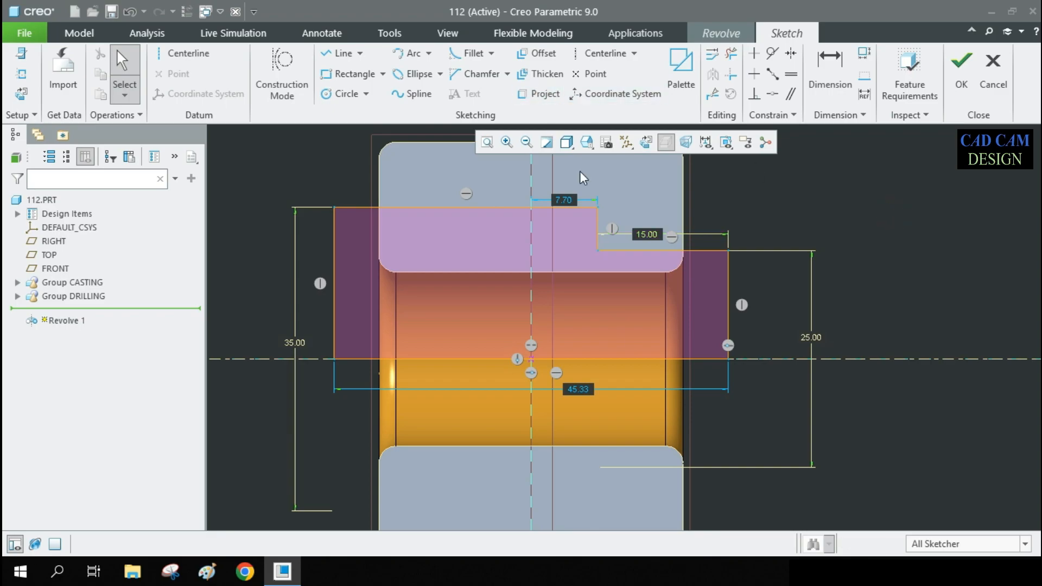
{"action": "left_click", "coordinate": [829, 76]}
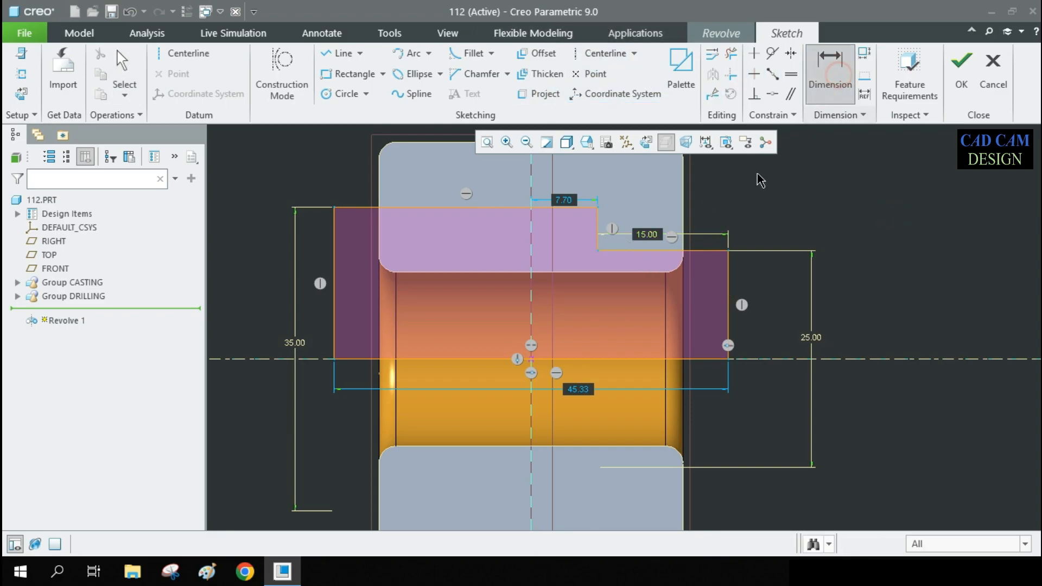
{"action": "left_click", "coordinate": [682, 210]}
{"action": "left_click", "coordinate": [727, 279]}
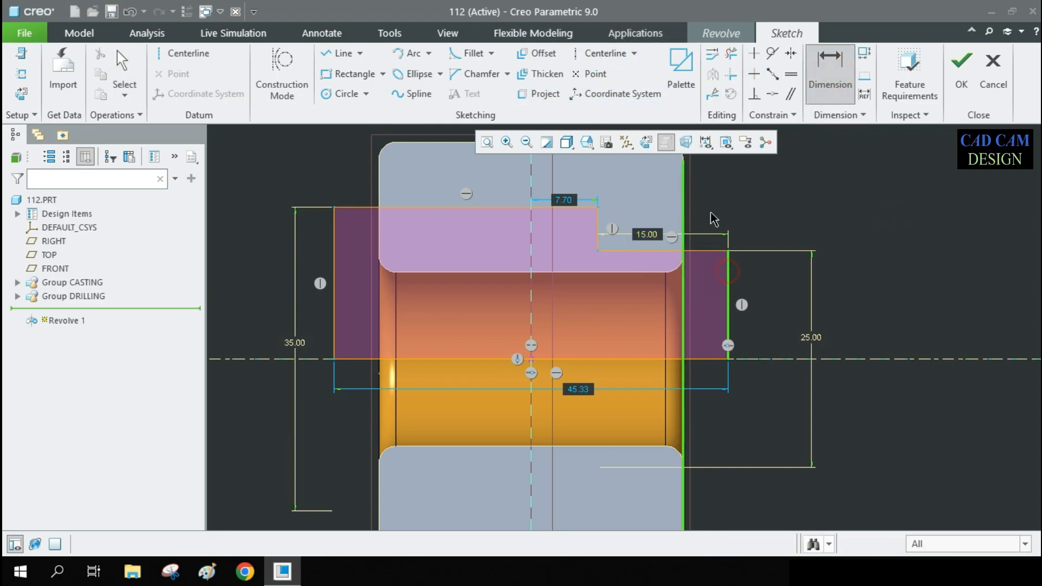
{"action": "middle_click", "coordinate": [712, 216]}
{"action": "type", "text": "3"}
{"action": "key", "text": "Return"}
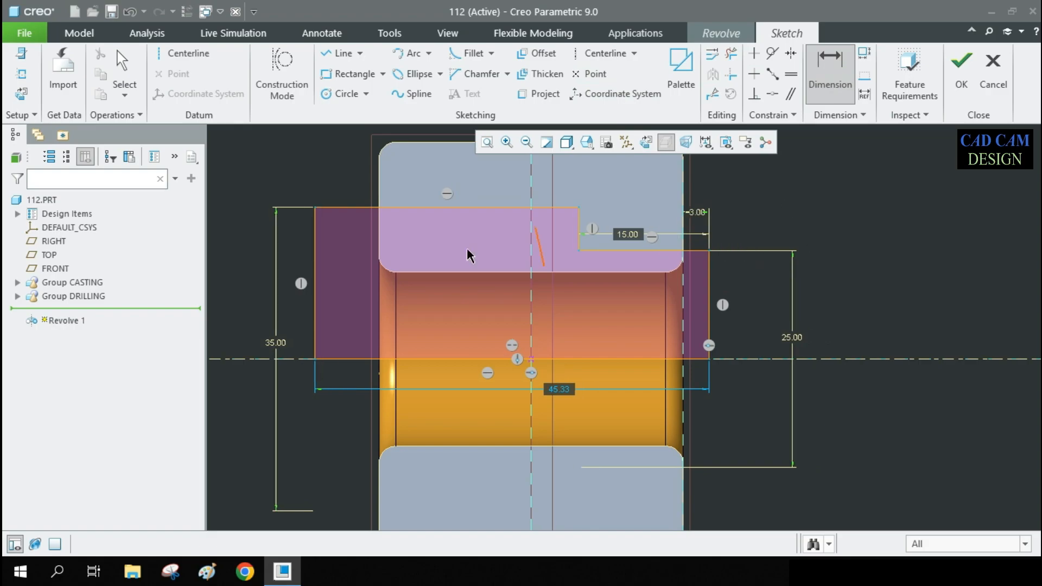
- Dimension the larger step's outer end 3 mm beyond its adjacent boss face
{"action": "left_click", "coordinate": [316, 217]}
{"action": "left_click", "coordinate": [378, 180]}
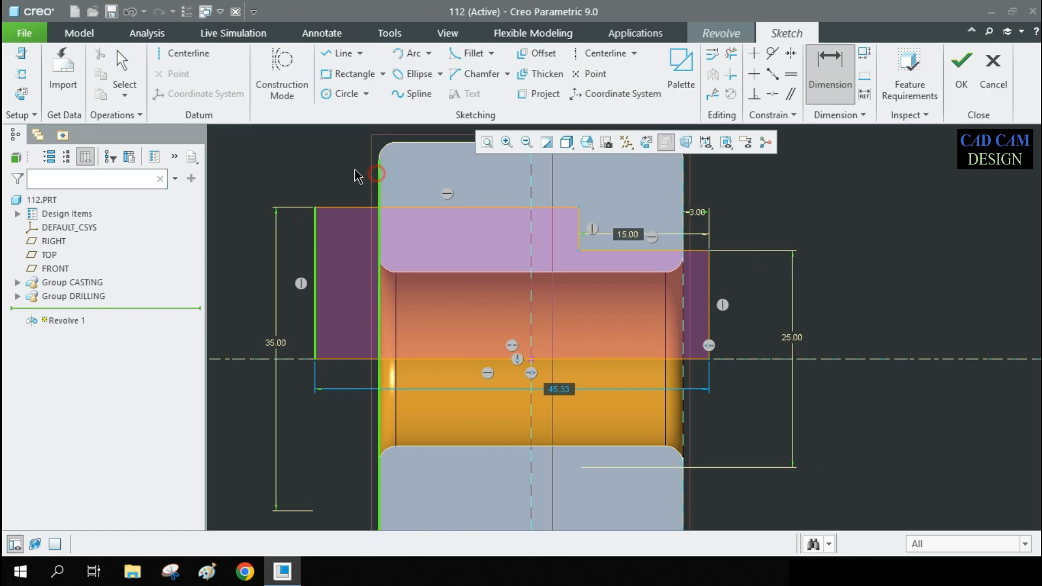
{"action": "middle_click", "coordinate": [356, 176]}
{"action": "type", "text": "33"}
{"action": "key", "text": "Return"}
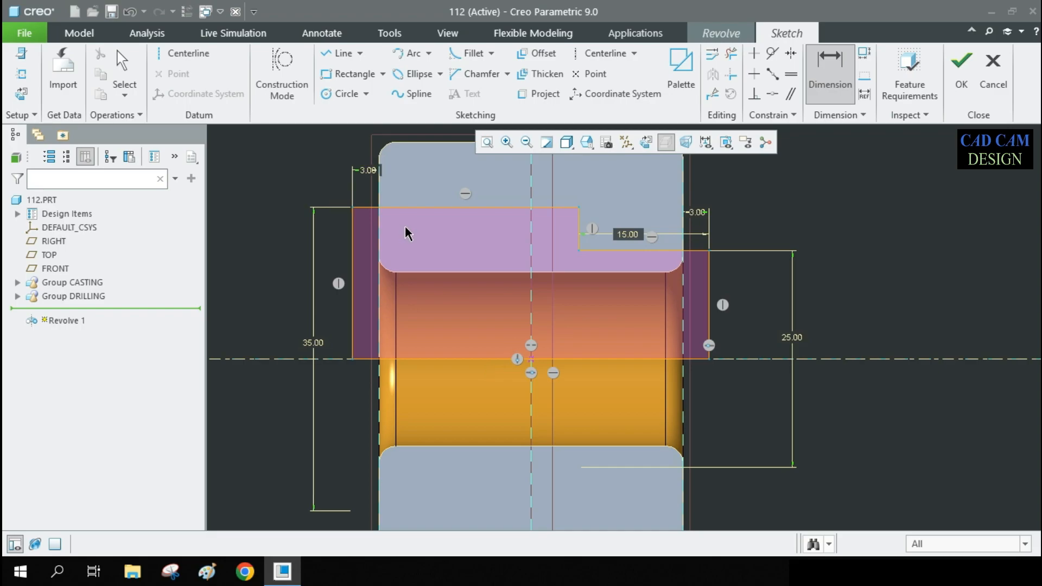
- Dimension the larger step's upper line and convert the conflicting dimension to a reference dimension
{"action": "left_click", "coordinate": [502, 211]}
{"action": "middle_click", "coordinate": [487, 174]}
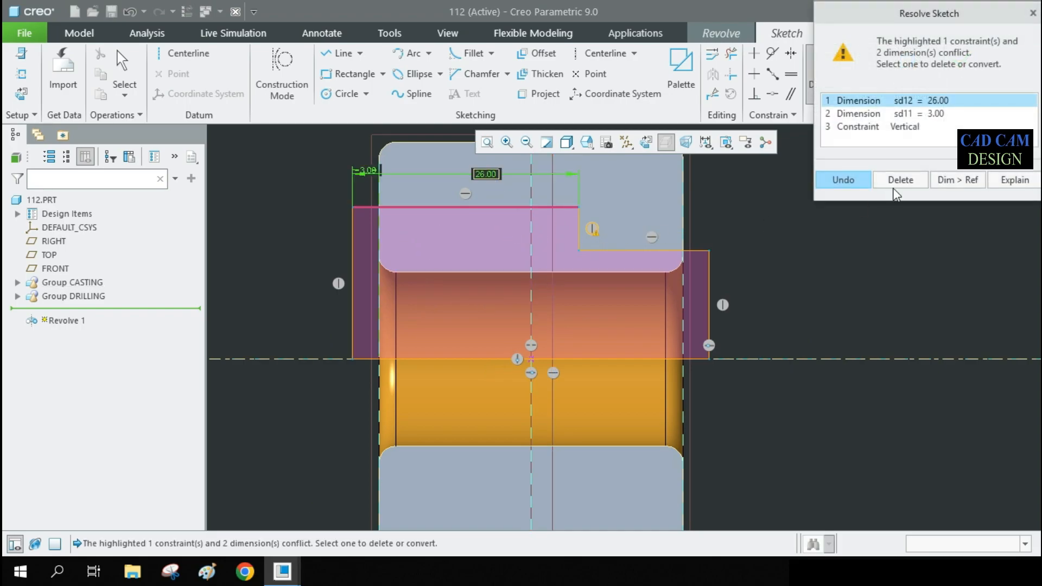
{"action": "left_click", "coordinate": [957, 178]}
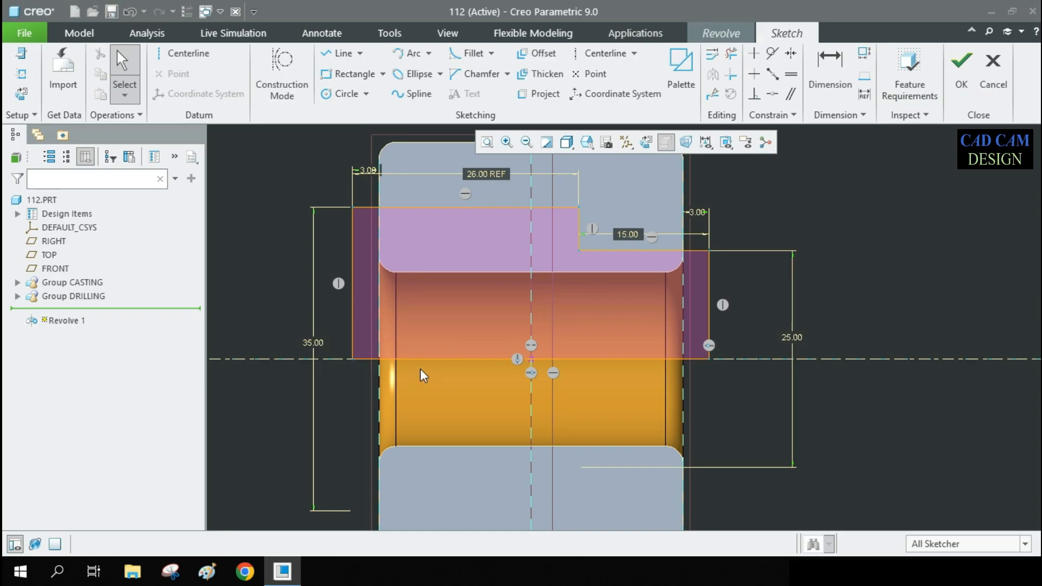
- Finish the sketch and complete the revolve as a 360° material-removing cut through the boss
{"action": "left_click", "coordinate": [961, 68]}
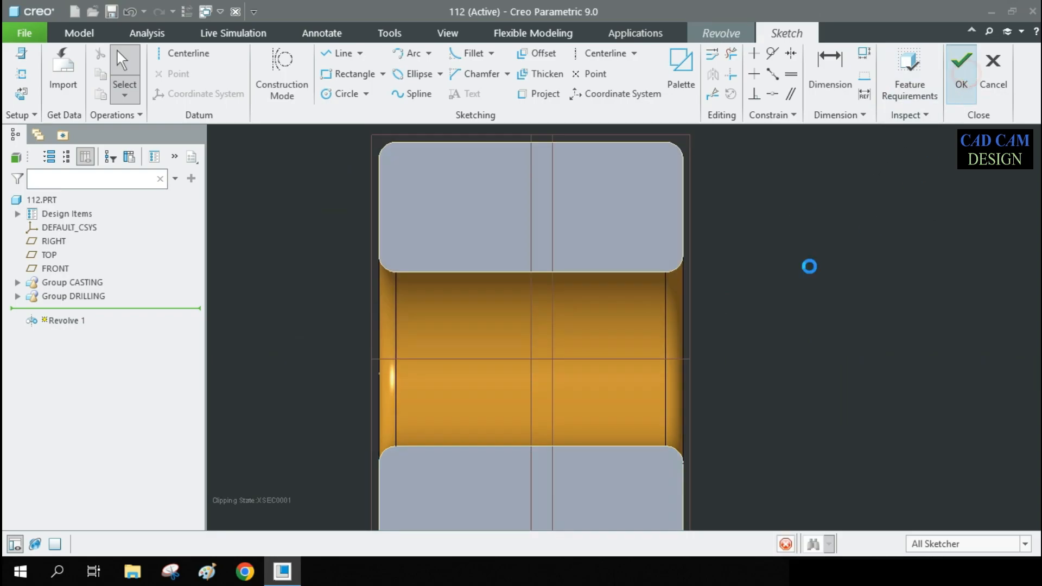
{"action": "mouse_move", "coordinate": [605, 263]}
{"action": "middle_mouse_down"}
{"action": "mouse_move", "coordinate": [562, 266]}
{"action": "mouse_move", "coordinate": [570, 272]}
{"action": "middle_mouse_up"}
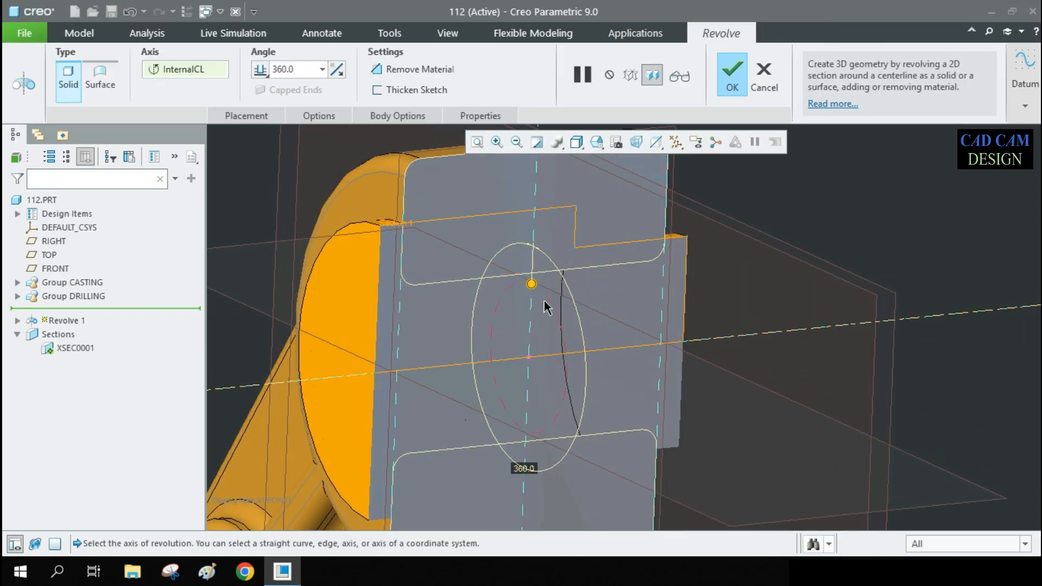
{"action": "left_click", "coordinate": [413, 71]}
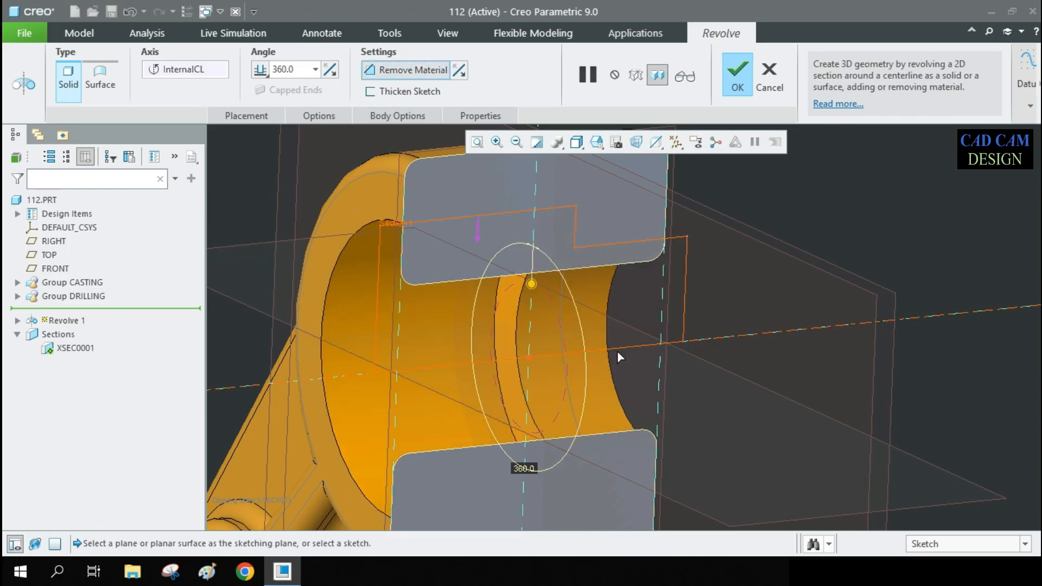
{"action": "left_click", "coordinate": [748, 82]}
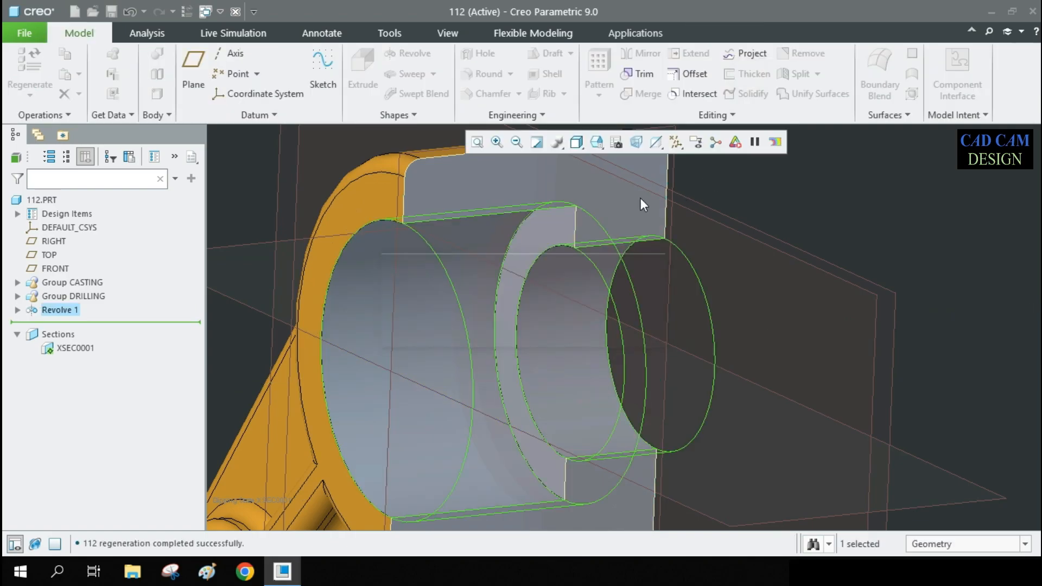
- Open the stepped bore revolve's dimensions for editing and hide the datum planes
{"action": "key", "text": "ctrl+d"}
{"action": "middle_click_drag", "start_coordinate": [554, 278], "coordinate": [577, 275]}
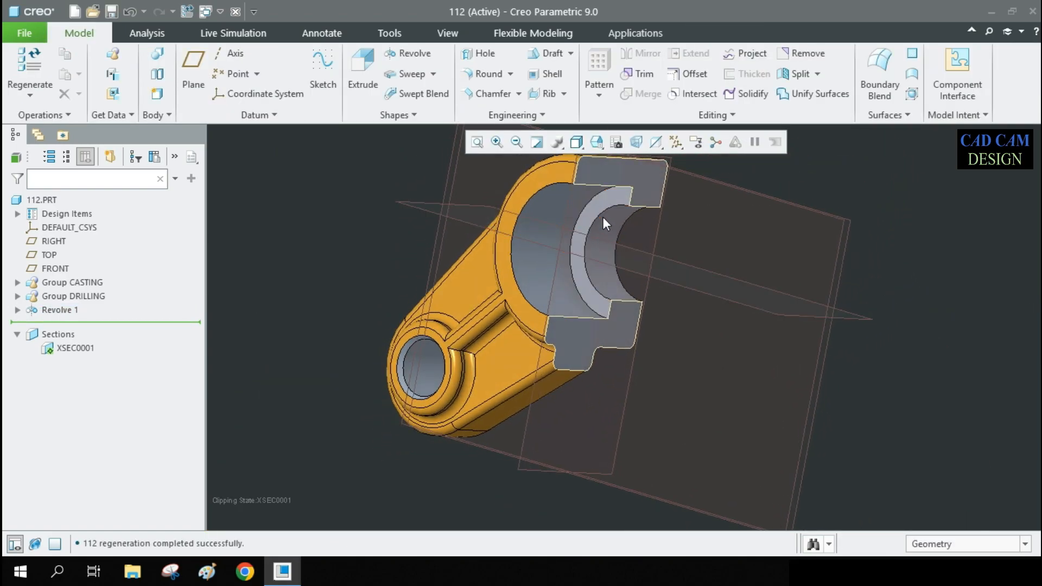
{"action": "scroll", "coordinate": [617, 191], "scroll_direction": "down", "scroll_amount": 3}
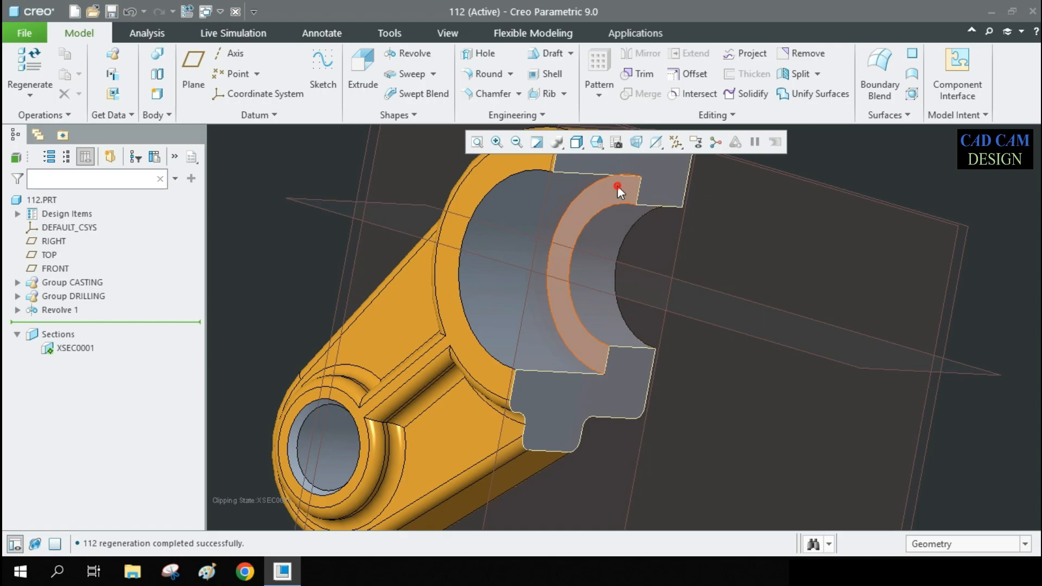
{"action": "left_click", "coordinate": [616, 191]}
{"action": "scroll", "coordinate": [566, 245], "scroll_direction": "up", "scroll_amount": 2}
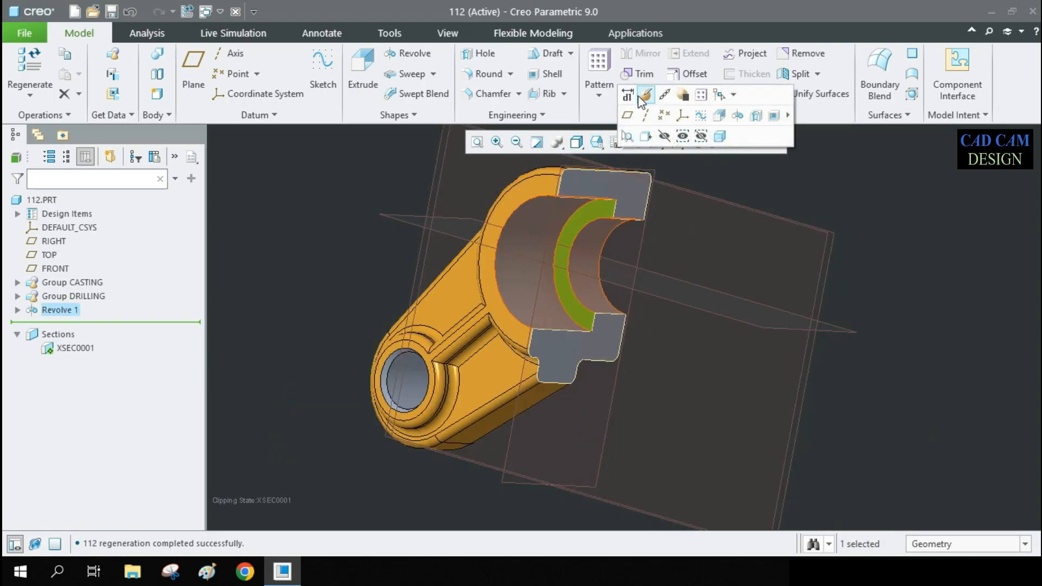
{"action": "left_click", "coordinate": [633, 95]}
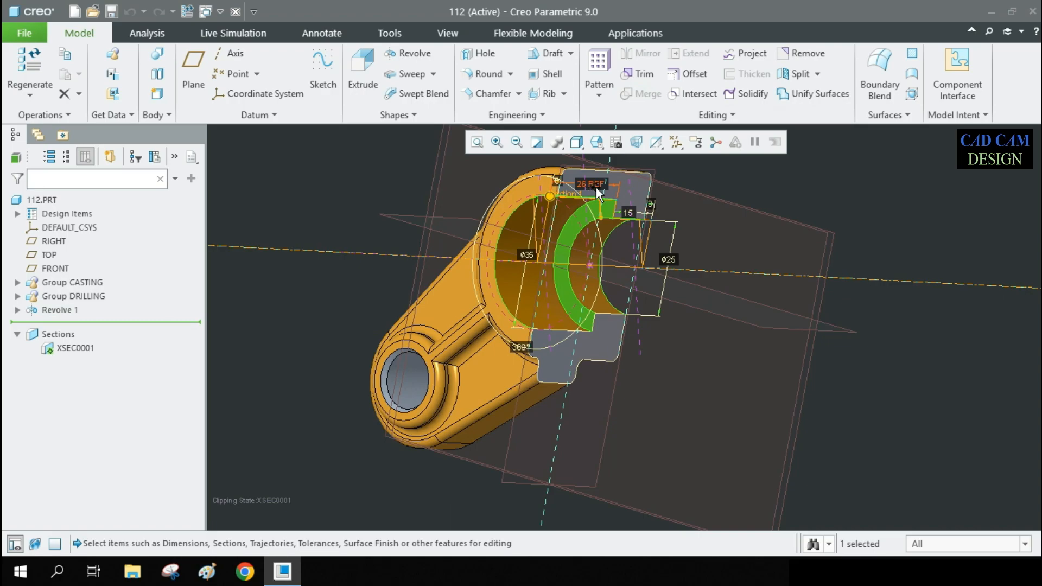
{"action": "middle_click_drag", "start_coordinate": [762, 329], "coordinate": [705, 287]}
{"action": "left_click", "coordinate": [675, 142]}
{"action": "left_click", "coordinate": [676, 228]}
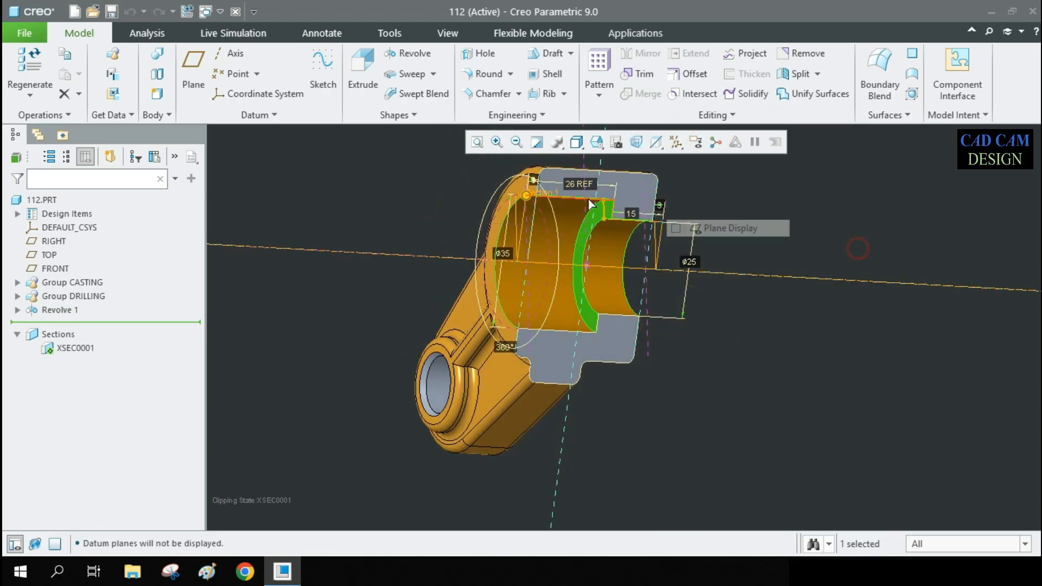
- Try to edit the larger bore step's reference length and its adjacent 3 mm overhang dimension
{"action": "scroll", "coordinate": [594, 179], "scroll_direction": "up", "scroll_amount": 5}
{"action": "left_click", "coordinate": [549, 239]}
{"action": "double_click", "coordinate": [542, 236]}
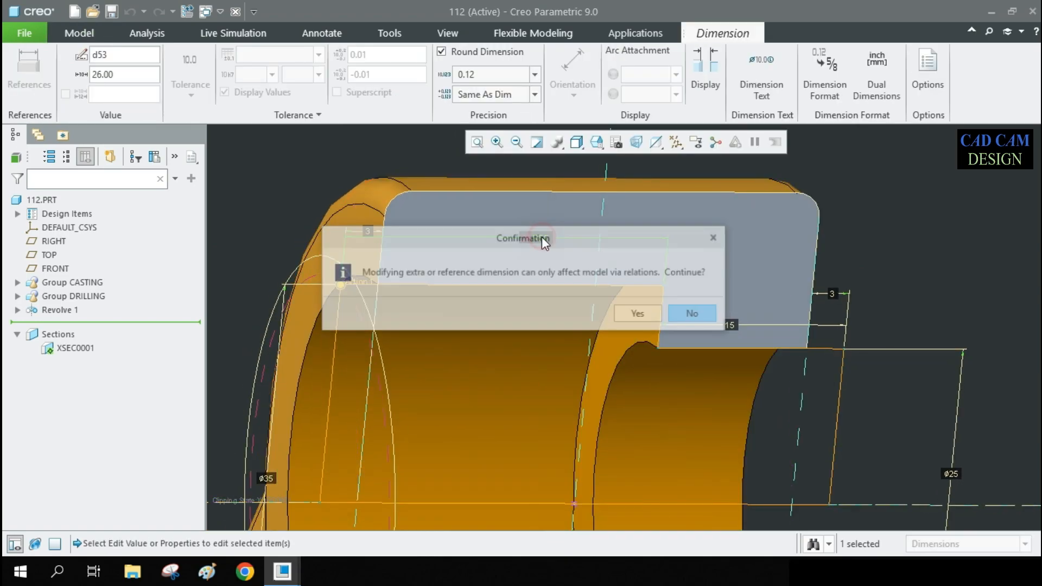
{"action": "left_click", "coordinate": [694, 314]}
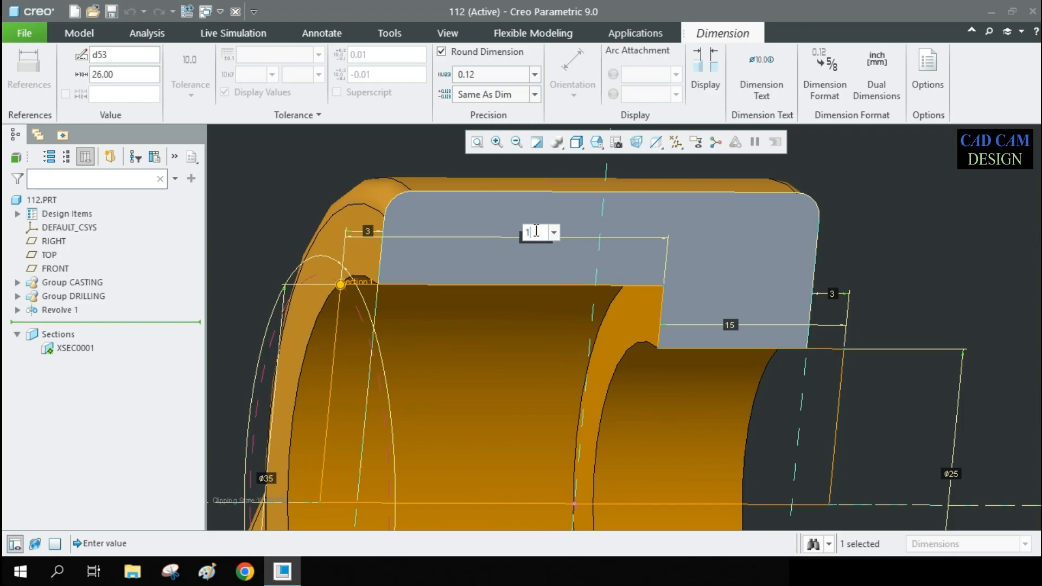
{"action": "key", "text": "Return"}
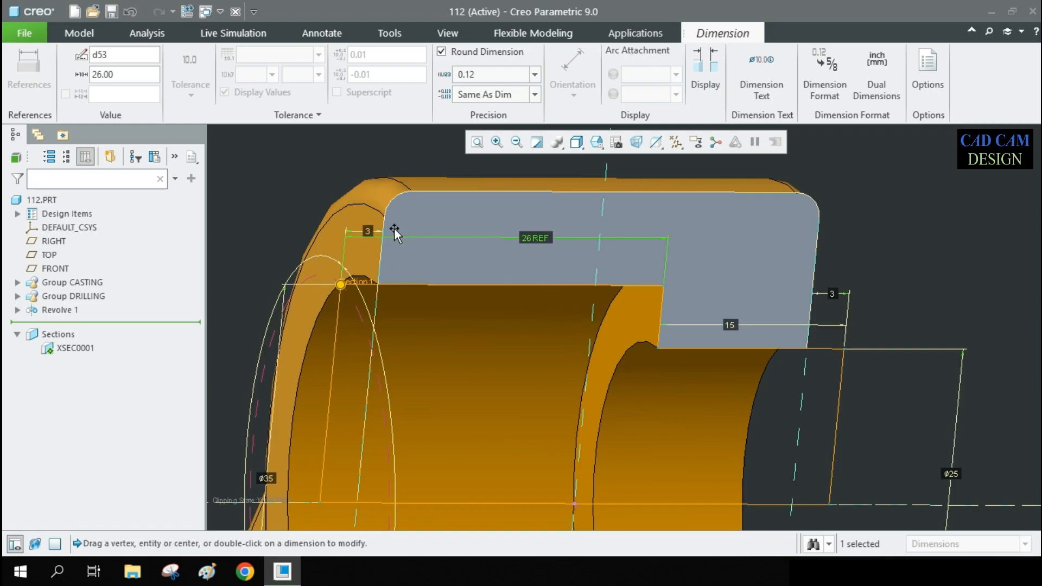
{"action": "left_click", "coordinate": [367, 231]}
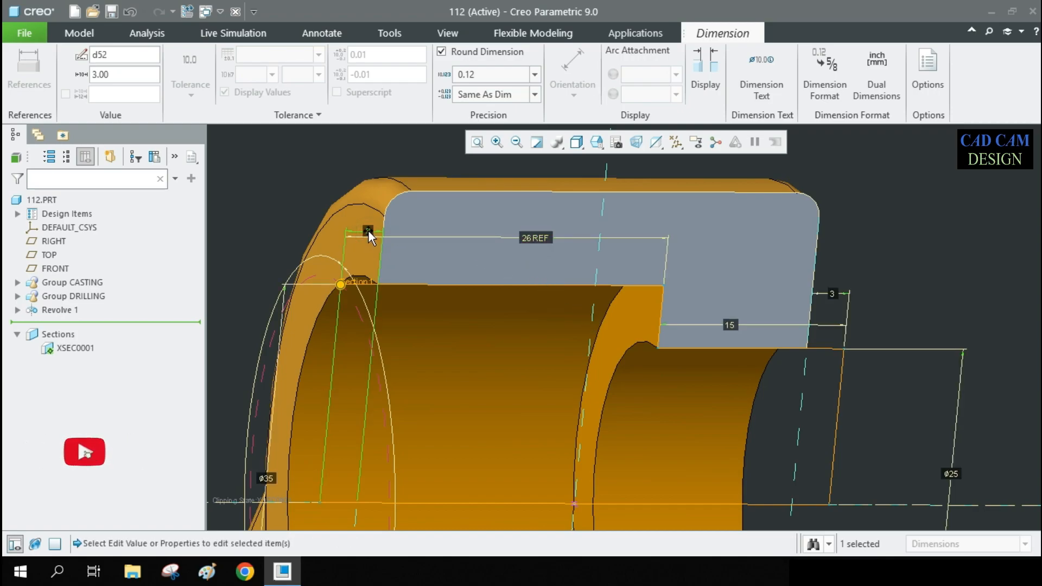
{"action": "double_click", "coordinate": [369, 231]}
{"action": "left_click", "coordinate": [395, 228]}
{"action": "left_click", "coordinate": [461, 234]}
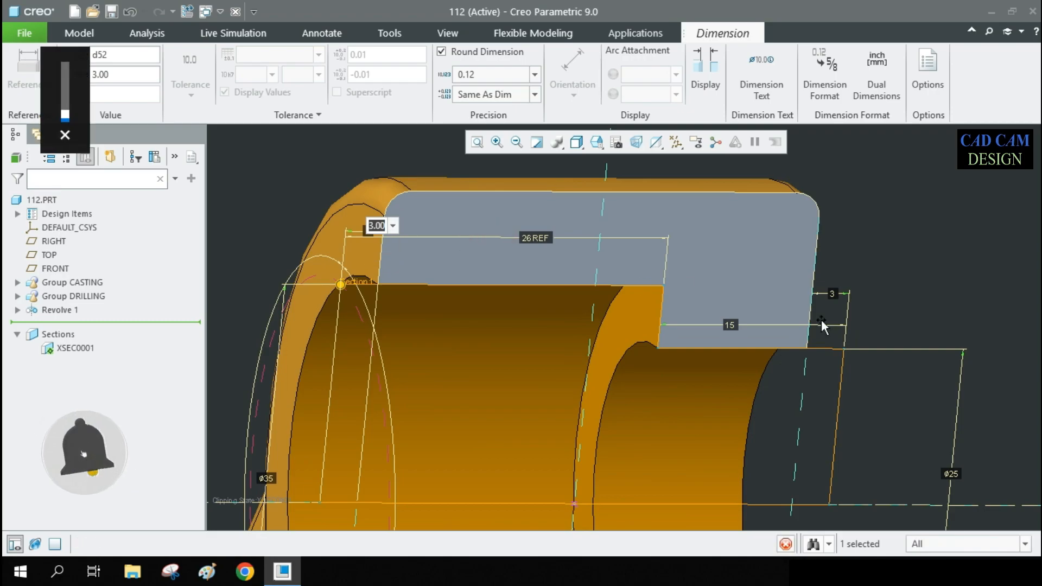
- Set the smaller bore step's length to 25 mm and leave dimension editing
{"action": "double_click", "coordinate": [734, 329]}
{"action": "type", "text": "25"}
{"action": "key", "text": "Return"}
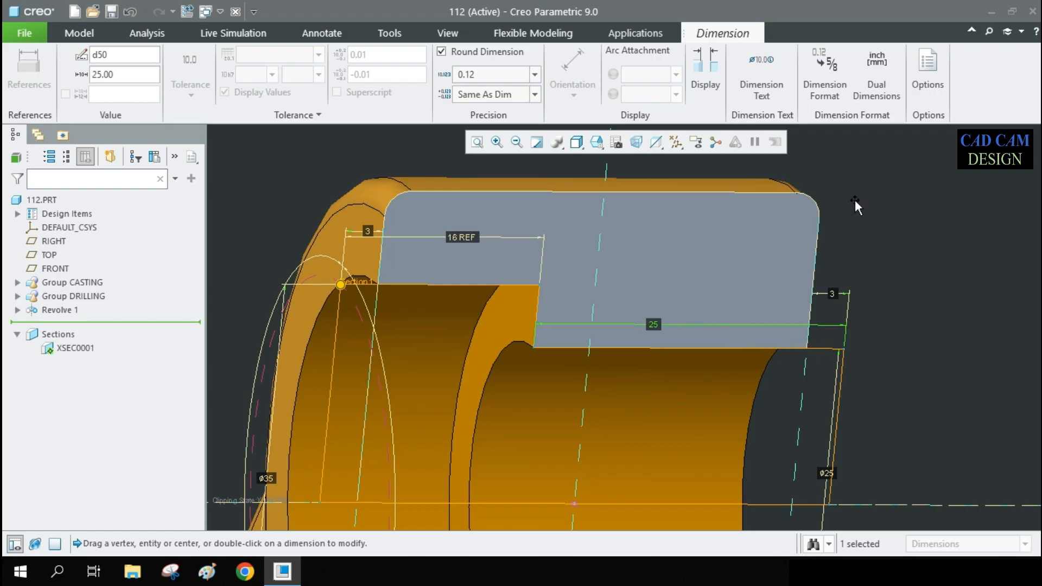
{"action": "left_click", "coordinate": [911, 229]}
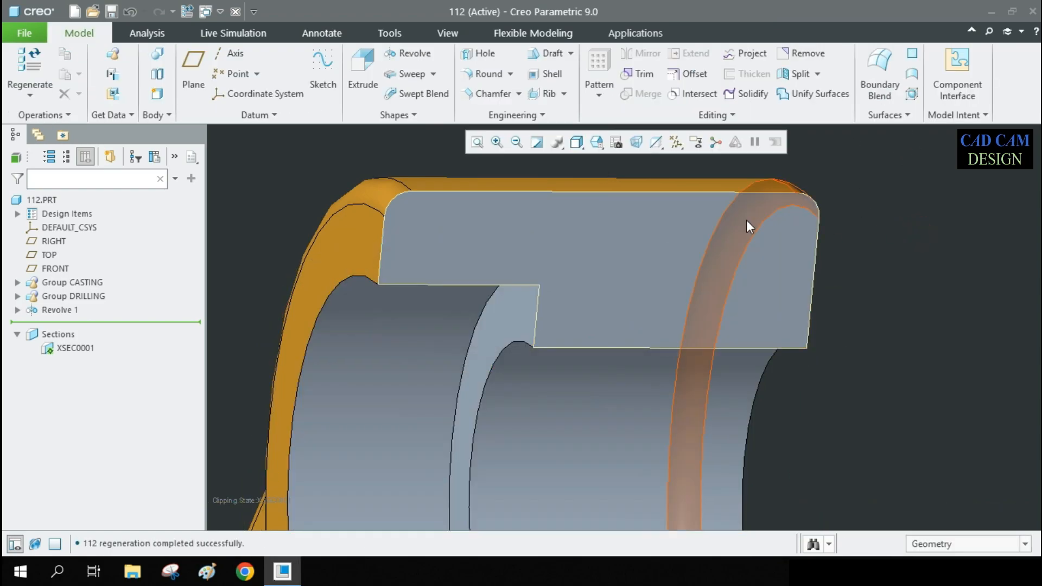
{"action": "scroll", "coordinate": [746, 219], "scroll_direction": "down", "scroll_amount": 5}
{"action": "scroll", "coordinate": [763, 243], "scroll_direction": "up", "scroll_amount": 3}
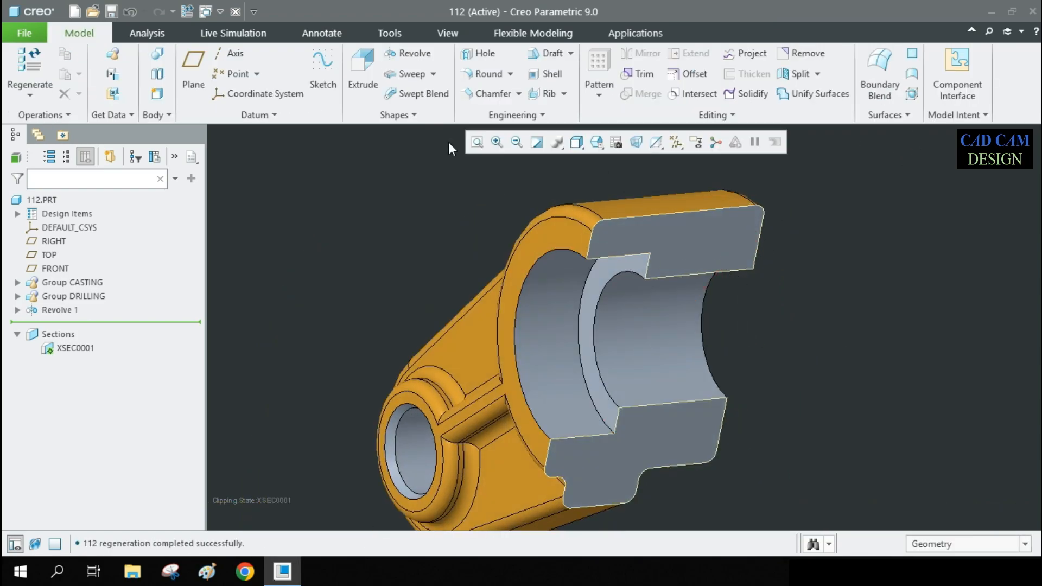
- Round the inner corner edge where the larger bore meets its shoulder with a 1 mm radius
{"action": "left_click", "coordinate": [484, 74]}
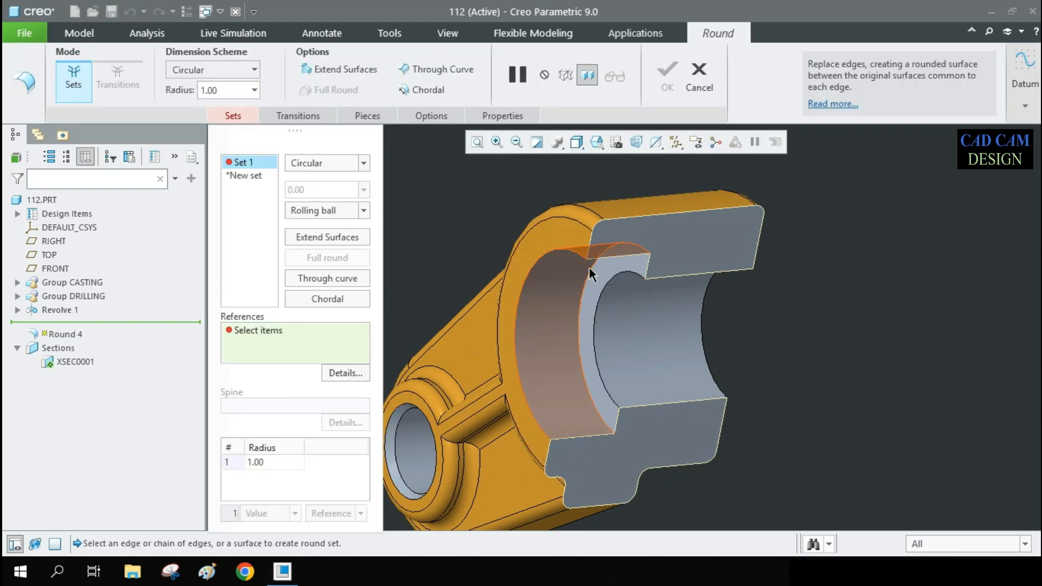
{"action": "left_click", "coordinate": [591, 272]}
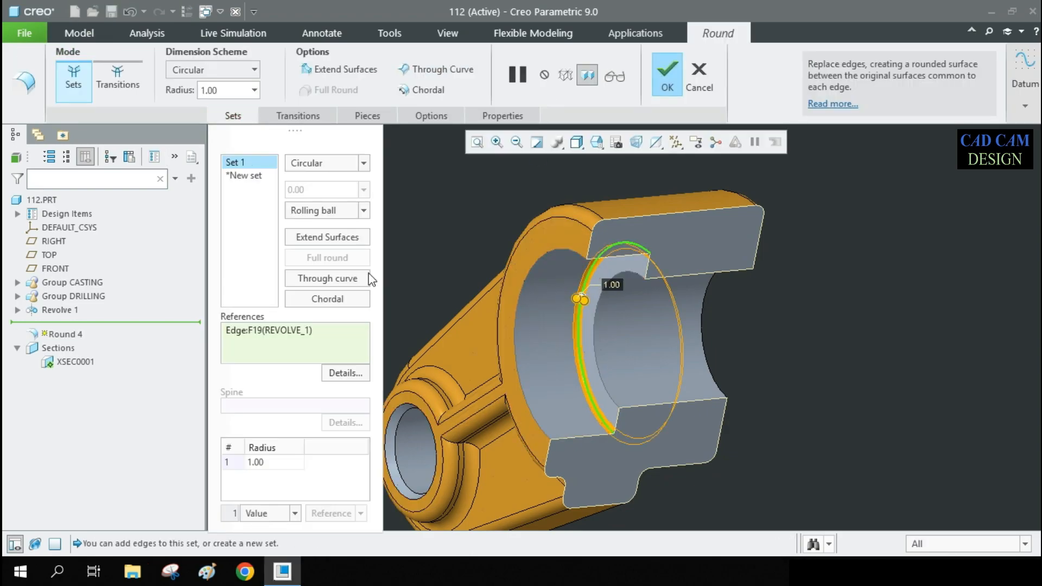
{"action": "middle_click", "coordinate": [575, 205]}
{"action": "scroll", "coordinate": [508, 198], "scroll_direction": "up", "scroll_amount": 2}
{"action": "middle_click_drag", "start_coordinate": [574, 282], "coordinate": [491, 200]}
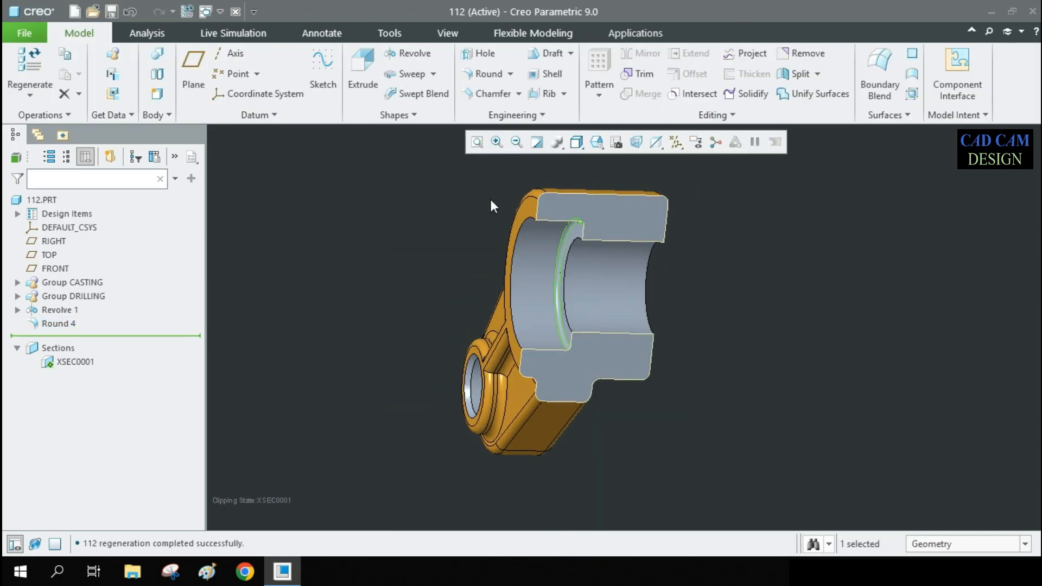
- Start an Angle x D edge chamfer with an angle of 30° and a distance of 1.5 mm
{"action": "left_click", "coordinate": [512, 96]}
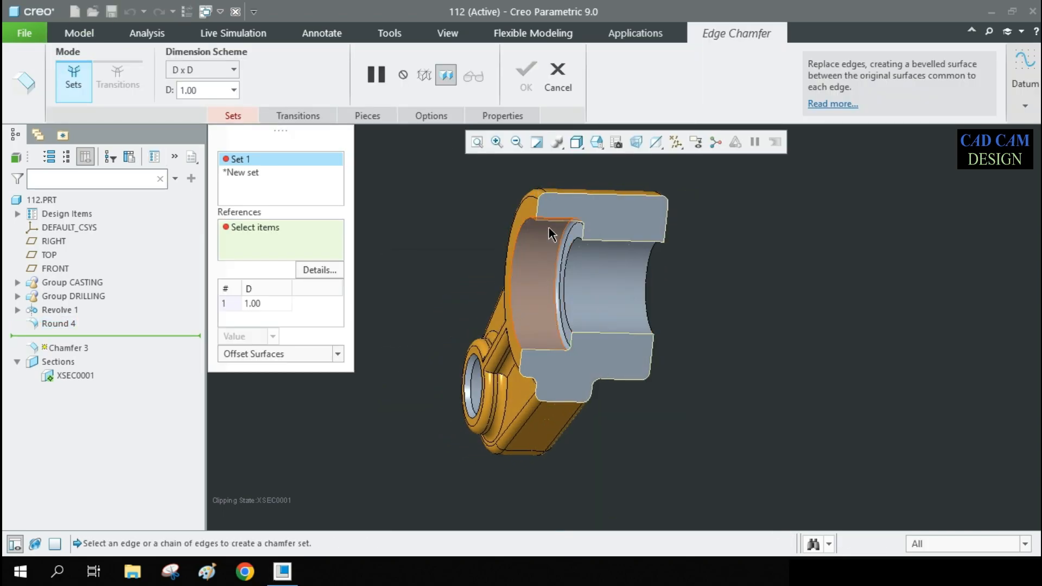
{"action": "scroll", "coordinate": [561, 232], "scroll_direction": "down", "scroll_amount": 2}
{"action": "left_click", "coordinate": [232, 76]}
{"action": "left_click", "coordinate": [230, 109]}
{"action": "left_click", "coordinate": [228, 89]}
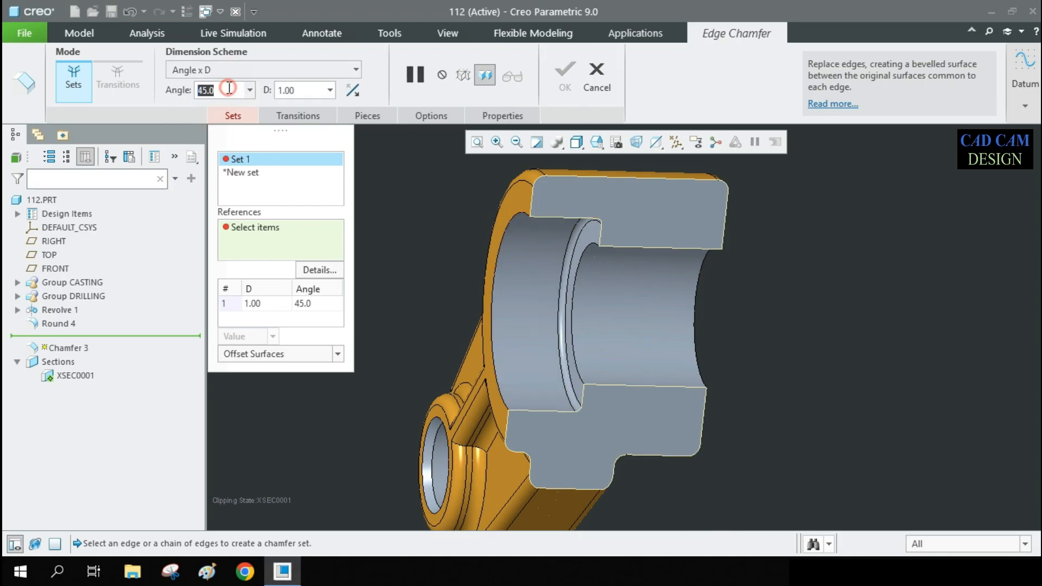
{"action": "type", "text": "3"}
{"action": "key", "text": "Return"}
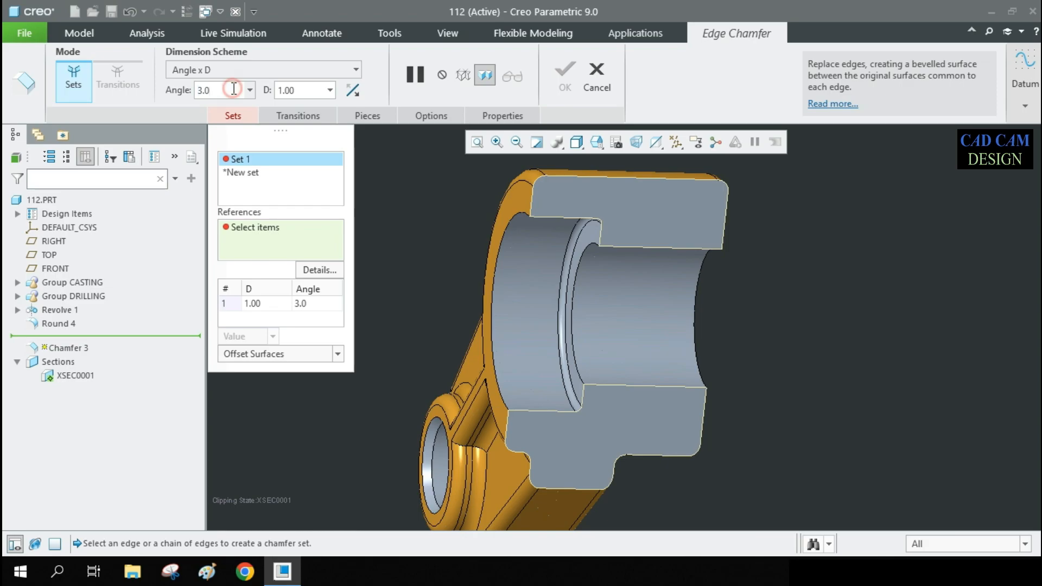
{"action": "left_click", "coordinate": [233, 88]}
{"action": "type", "text": "30"}
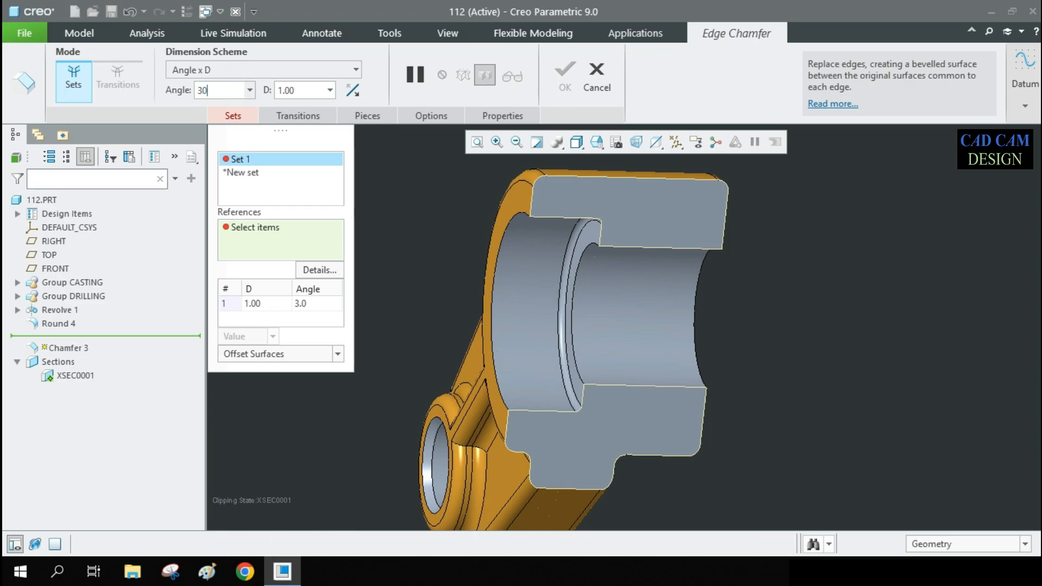
{"action": "left_click", "coordinate": [302, 90]}
{"action": "type", "text": "1.5"}
{"action": "key", "text": "Return"}
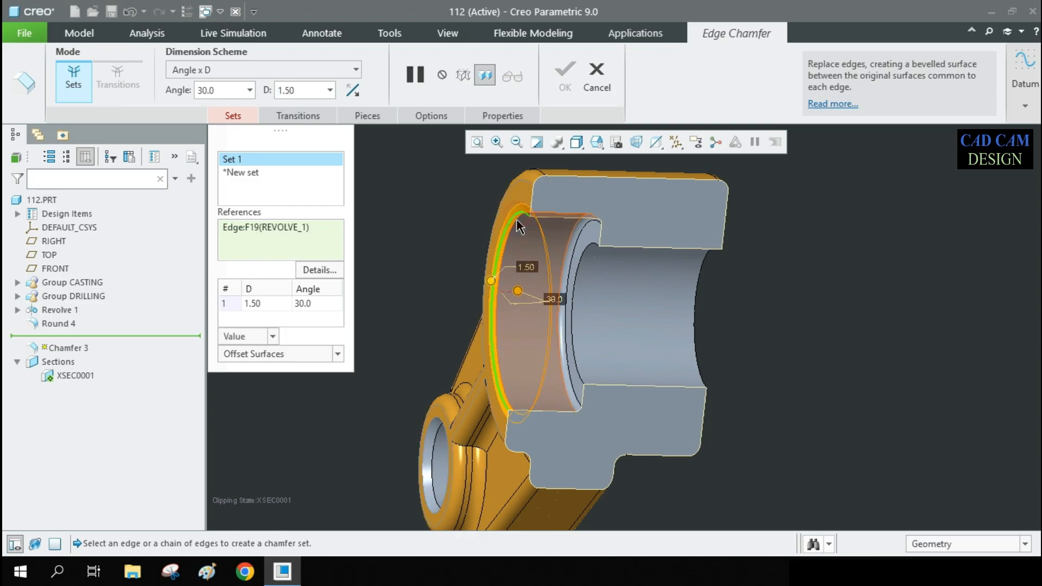
- Apply the chamfer to the larger bore's outer mouth edge with the angle direction flipped, and finish it
{"action": "left_click", "coordinate": [518, 225]}
{"action": "scroll", "coordinate": [521, 217], "scroll_direction": "down", "scroll_amount": 5}
{"action": "middle_click_drag", "start_coordinate": [511, 194], "coordinate": [516, 193]}
{"action": "scroll", "coordinate": [561, 208], "scroll_direction": "up", "scroll_amount": 2}
{"action": "scroll", "coordinate": [560, 211], "scroll_direction": "down", "scroll_amount": 2}
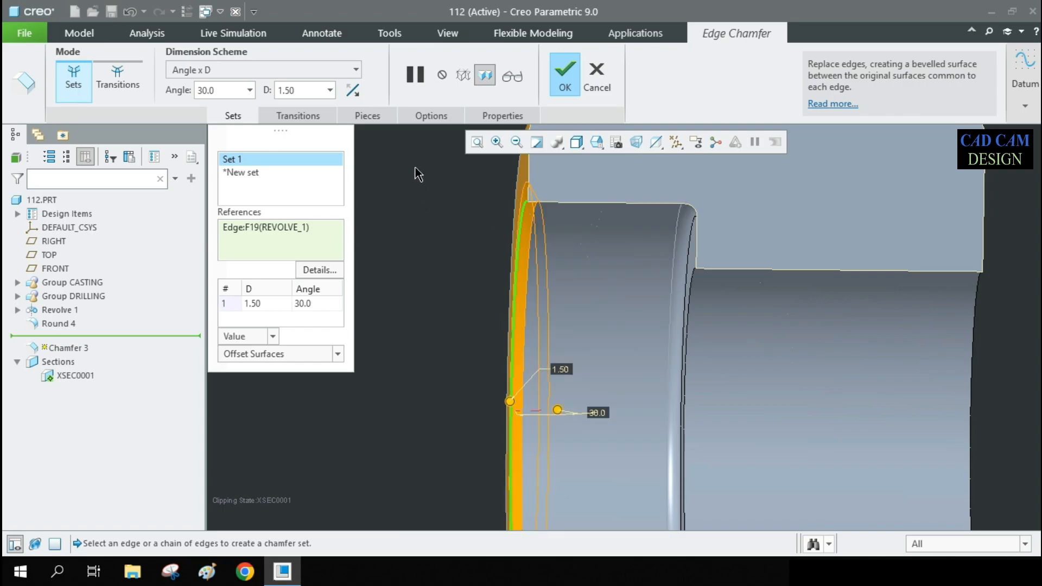
{"action": "left_click", "coordinate": [353, 90]}
{"action": "middle_click", "coordinate": [468, 223]}
{"action": "scroll", "coordinate": [460, 210], "scroll_direction": "up", "scroll_amount": 3}
{"action": "left_click", "coordinate": [422, 230]}
{"action": "middle_click_drag", "start_coordinate": [512, 229], "coordinate": [476, 223]}
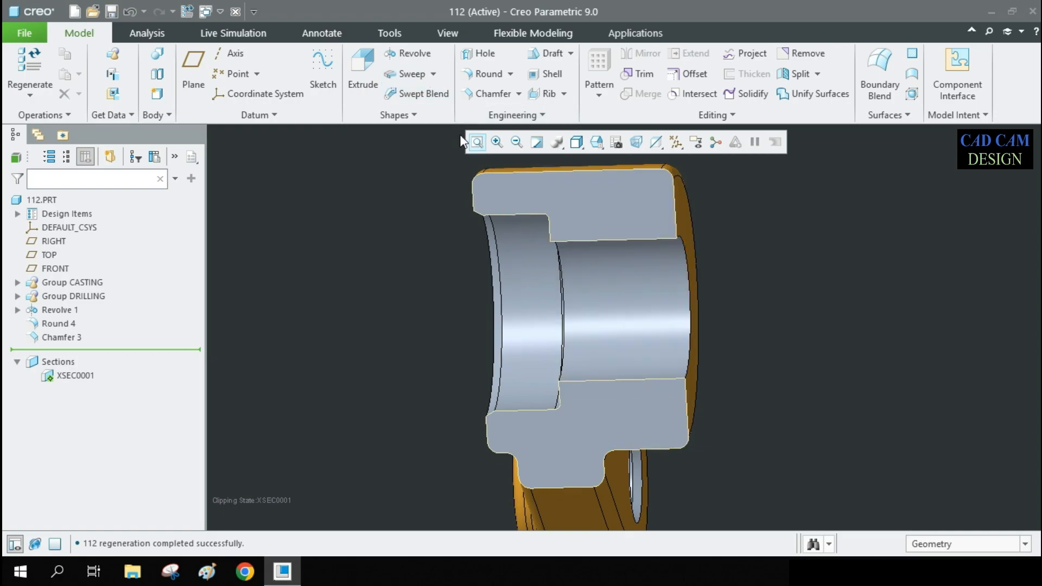
- Chamfer the smaller bore's outer mouth edge by 0.5 mm using the D x D scheme
{"action": "left_click", "coordinate": [491, 93]}
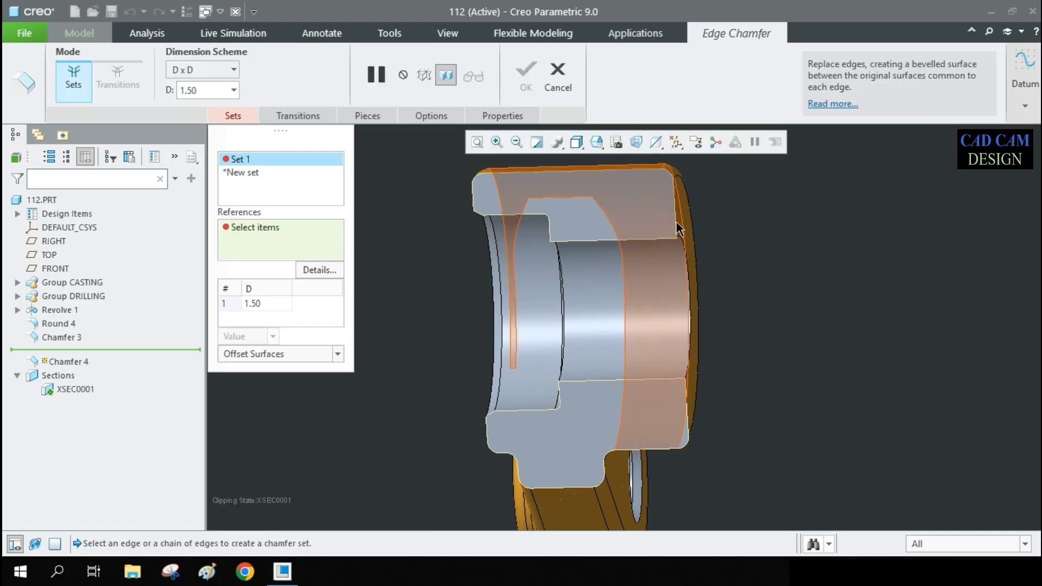
{"action": "left_click", "coordinate": [678, 254]}
{"action": "double_click", "coordinate": [207, 86]}
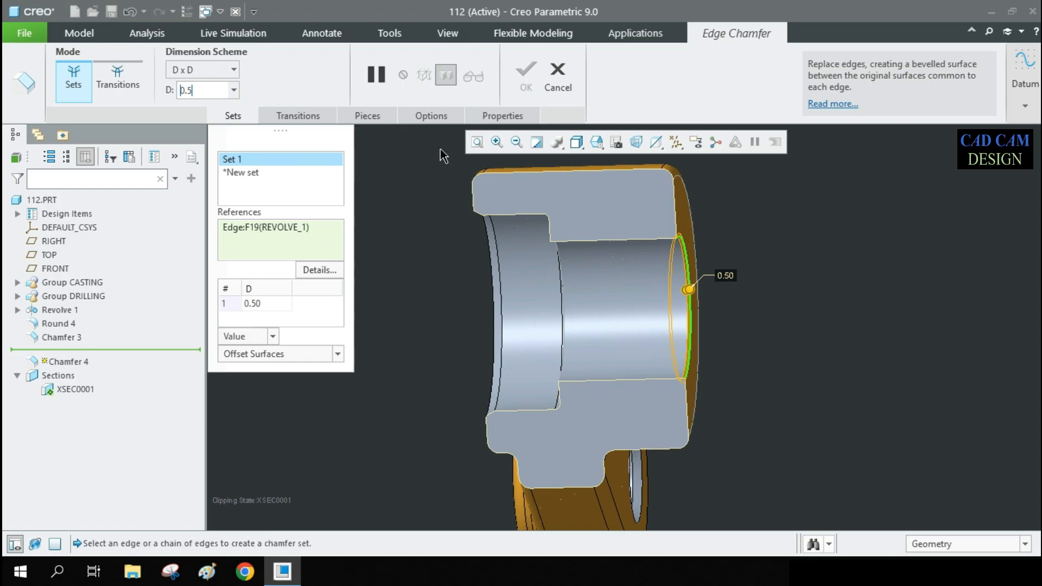
{"action": "left_click", "coordinate": [526, 76]}
{"action": "scroll", "coordinate": [700, 257], "scroll_direction": "up", "scroll_amount": 5}
{"action": "left_click", "coordinate": [856, 240]}
{"action": "mouse_move", "coordinate": [668, 263]}
{"action": "middle_mouse_down"}
{"action": "mouse_move", "coordinate": [693, 263]}
{"action": "mouse_move", "coordinate": [676, 279]}
{"action": "middle_mouse_up"}
- Deactivate the cross section XSEC0001 to show the whole part
{"action": "left_click", "coordinate": [71, 389]}
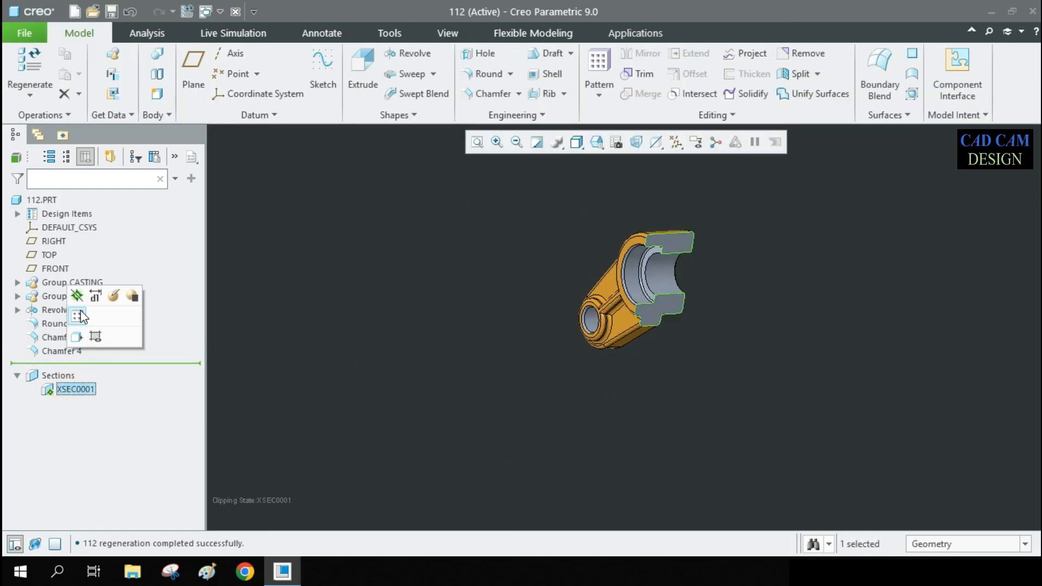
{"action": "left_click", "coordinate": [77, 297]}
{"action": "scroll", "coordinate": [725, 286], "scroll_direction": "down", "scroll_amount": 4}
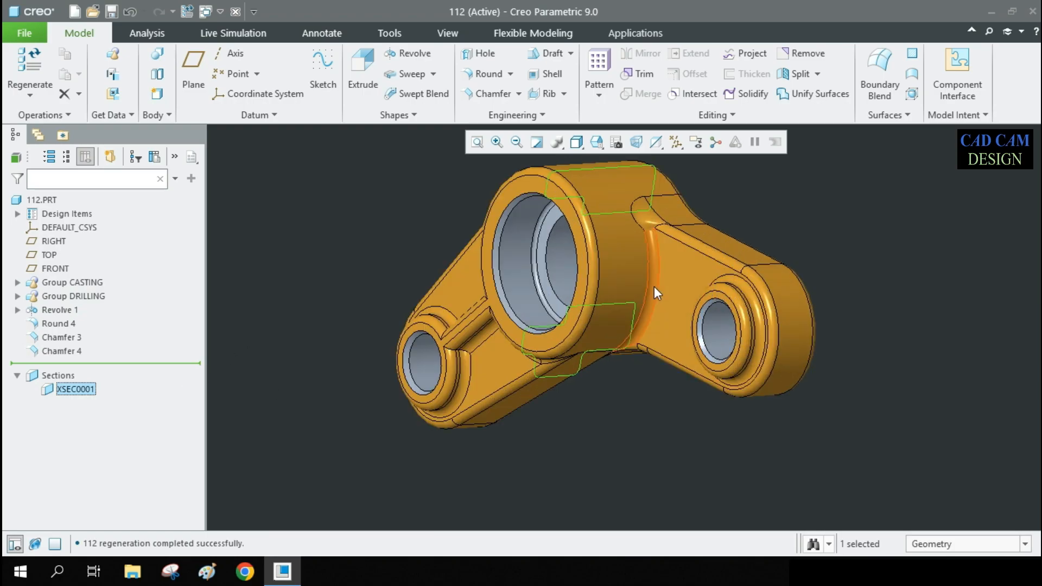
{"action": "middle_click_drag", "start_coordinate": [653, 286], "coordinate": [680, 275]}
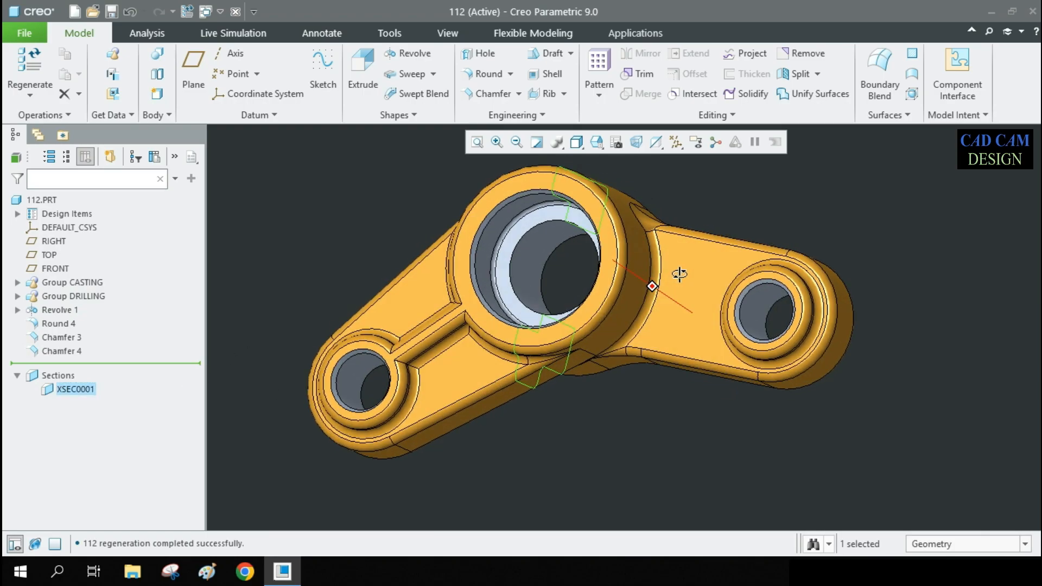
- Try to rename the cross section XSEC0001 as Section A
{"action": "right_click", "coordinate": [70, 389]}
{"action": "left_click", "coordinate": [129, 340]}
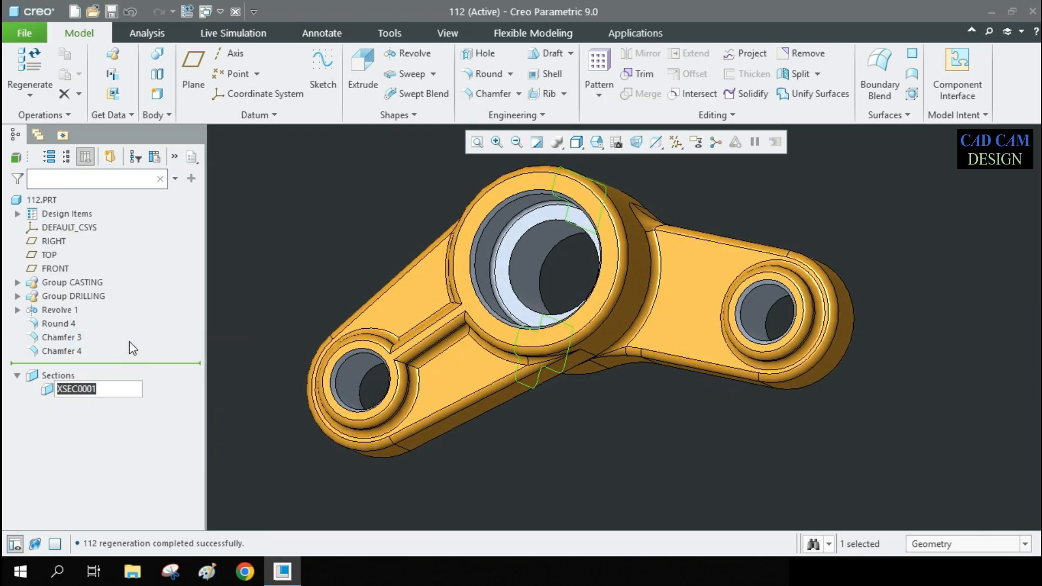
{"action": "type", "text": "Section A"}
{"action": "key", "text": "Return"}
{"action": "left_click", "coordinate": [312, 253]}
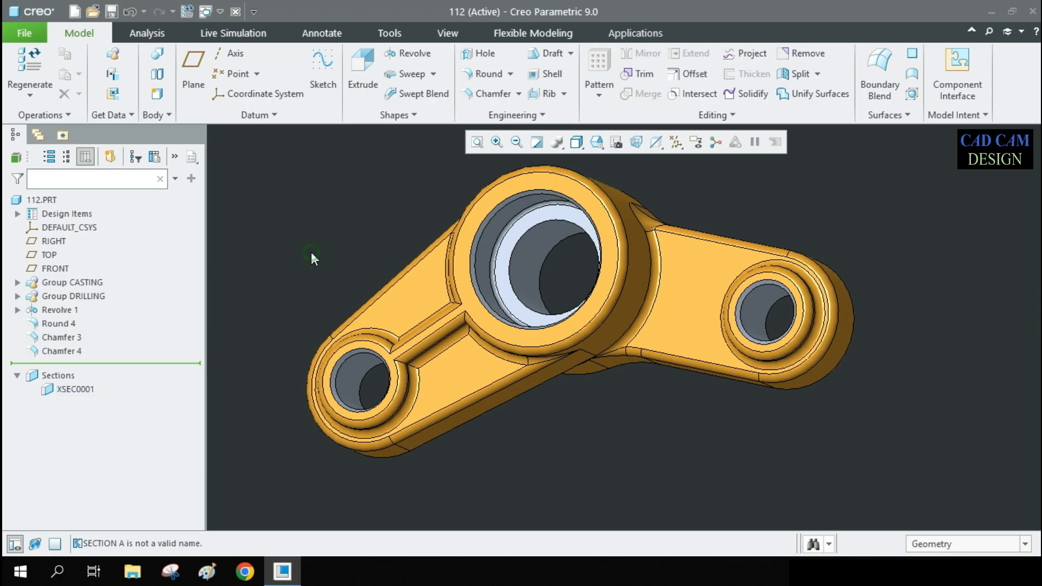
- Rename the cross section XSEC0001 as A
{"action": "right_click", "coordinate": [74, 389]}
{"action": "left_click", "coordinate": [121, 343]}
{"action": "type", "text": "a"}
{"action": "key", "text": "Return"}
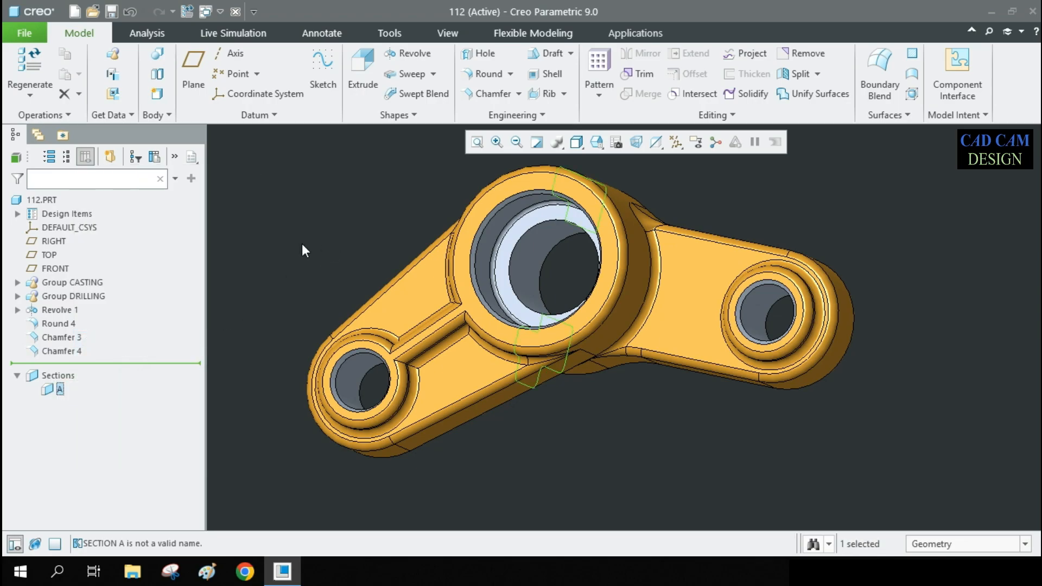
{"action": "mouse_move", "coordinate": [544, 216]}
{"action": "middle_mouse_down"}
{"action": "mouse_move", "coordinate": [551, 245]}
{"action": "mouse_move", "coordinate": [553, 213]}
{"action": "middle_mouse_up"}
{"action": "scroll", "coordinate": [525, 211], "scroll_direction": "up", "scroll_amount": 3}
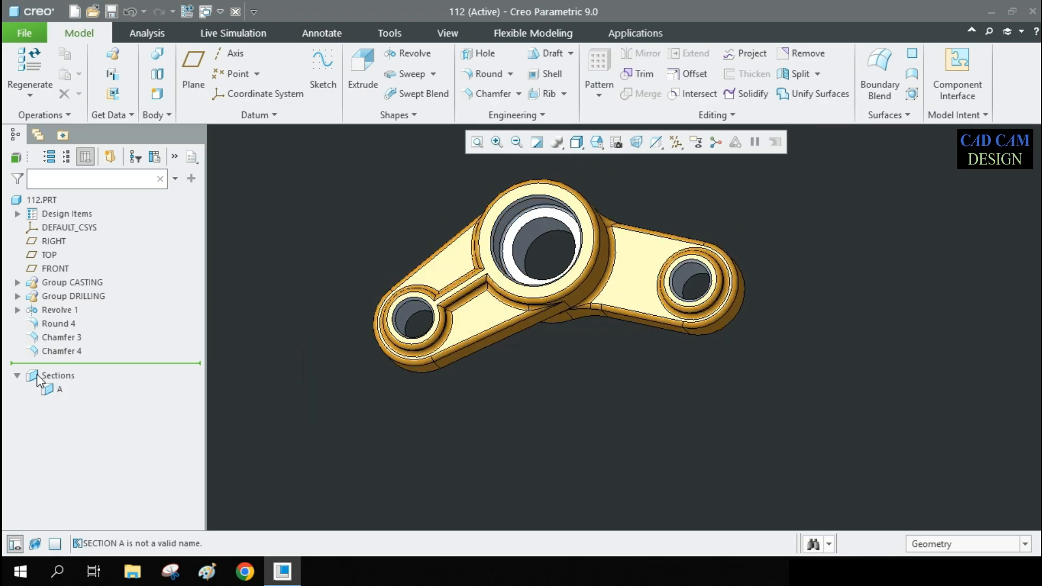
{"action": "left_click", "coordinate": [60, 351]}
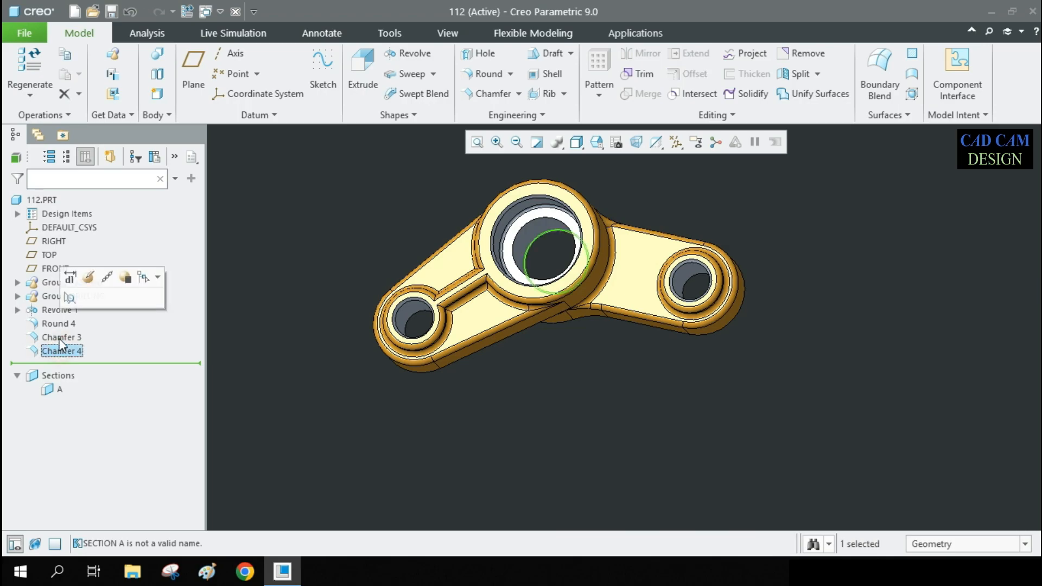
{"action": "left_click", "coordinate": [60, 338]}
{"action": "left_click", "coordinate": [57, 323]}
{"action": "left_click", "coordinate": [57, 310]}
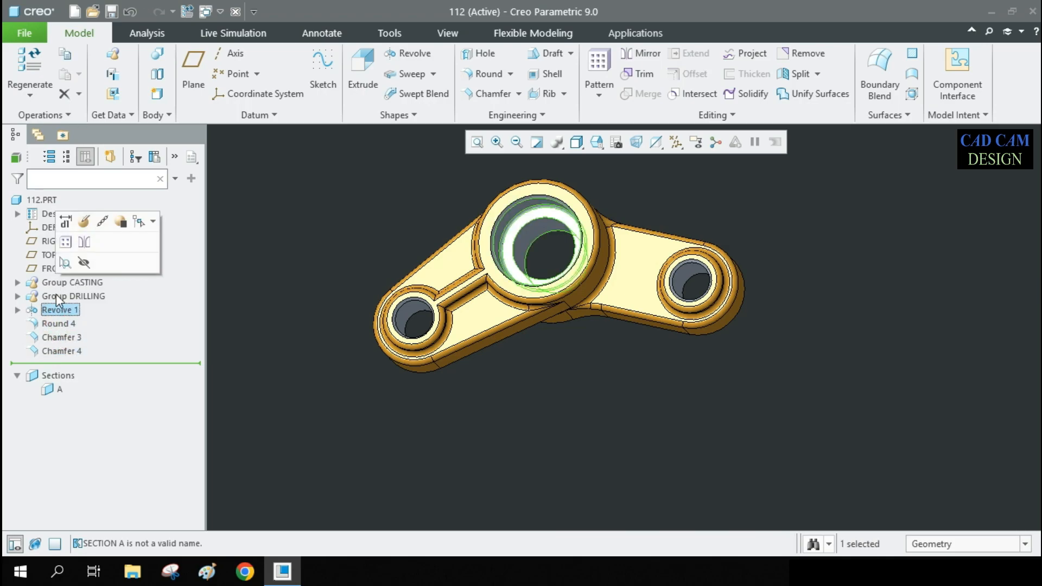
{"action": "left_click", "coordinate": [58, 296]}
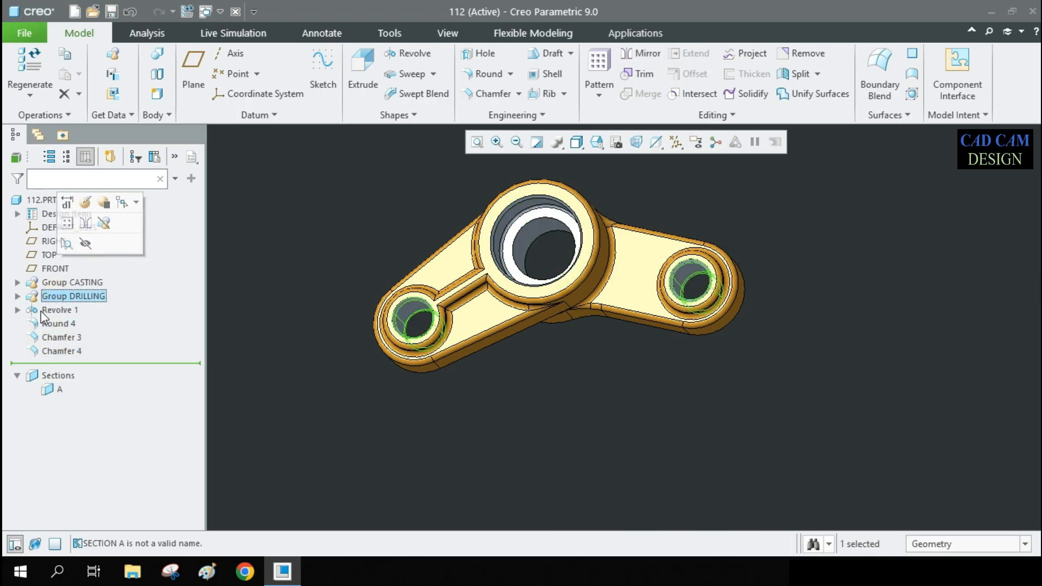
{"action": "left_click", "coordinate": [56, 310]}
{"action": "left_click", "coordinate": [52, 351], "text": "shift"}
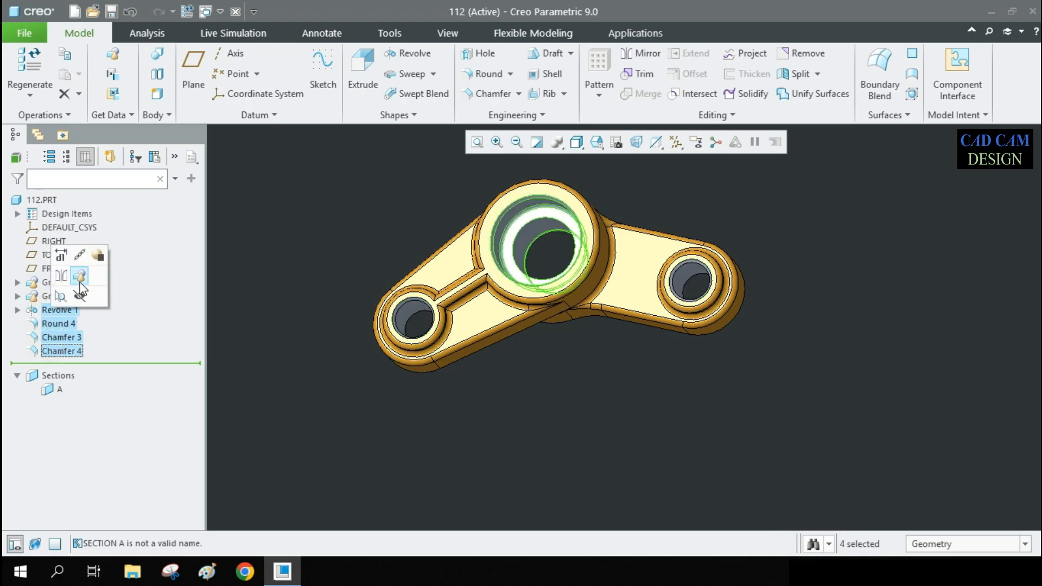
{"action": "left_click", "coordinate": [79, 295]}
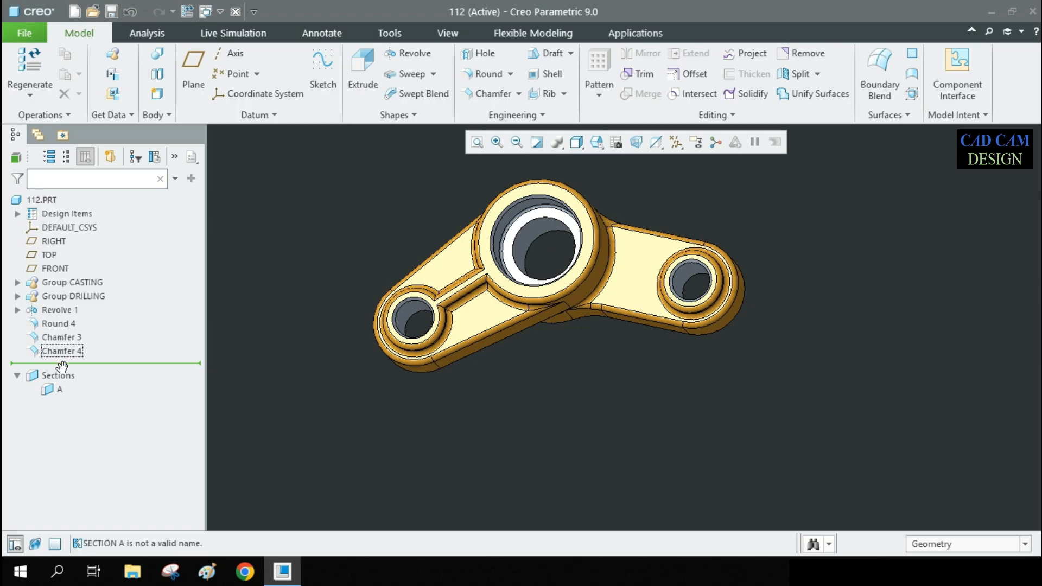
- Roll the model back to just after the DRILLING group, before Revolve 1
{"action": "left_click_drag", "start_coordinate": [88, 363], "coordinate": [90, 304]}
{"action": "middle_click_drag", "start_coordinate": [454, 248], "coordinate": [552, 237]}
{"action": "scroll", "coordinate": [543, 223], "scroll_direction": "down", "scroll_amount": 3}
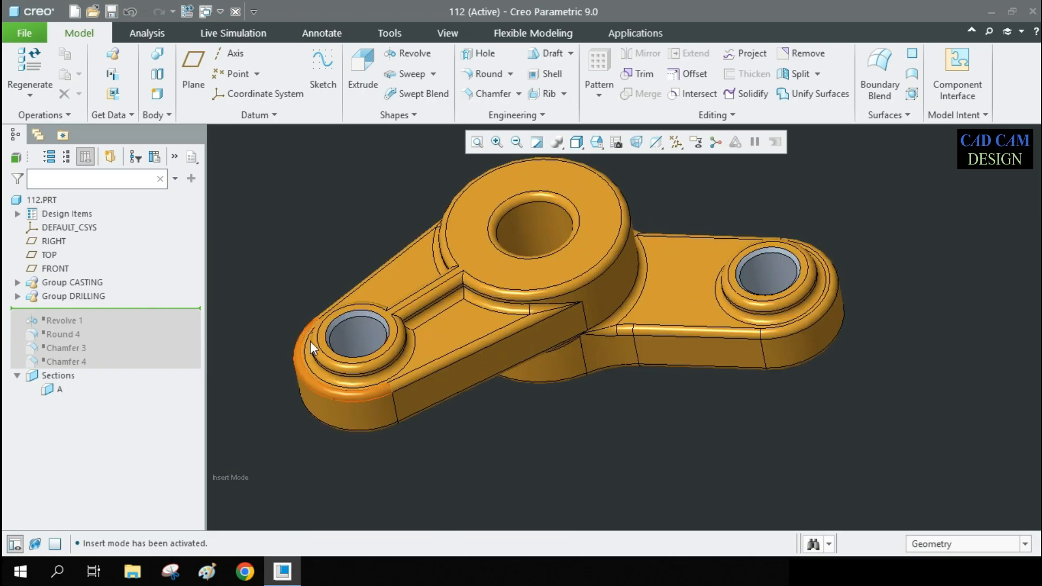
- Try to apply a light grey metal appearance from the library to the DRILLING group
{"action": "left_click", "coordinate": [60, 296]}
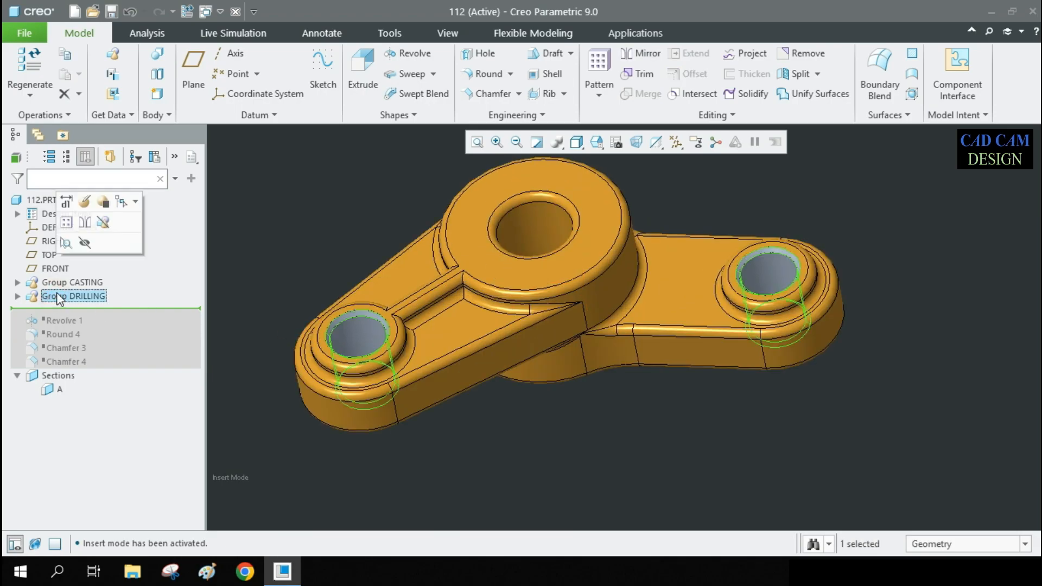
{"action": "left_click", "coordinate": [445, 33]}
{"action": "left_click", "coordinate": [159, 90]}
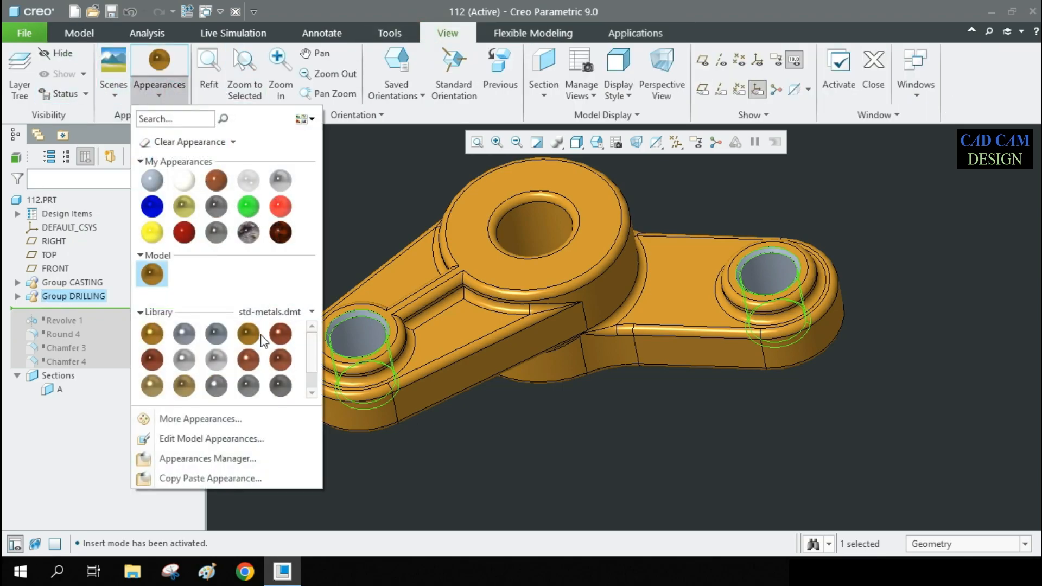
{"action": "left_click", "coordinate": [187, 358]}
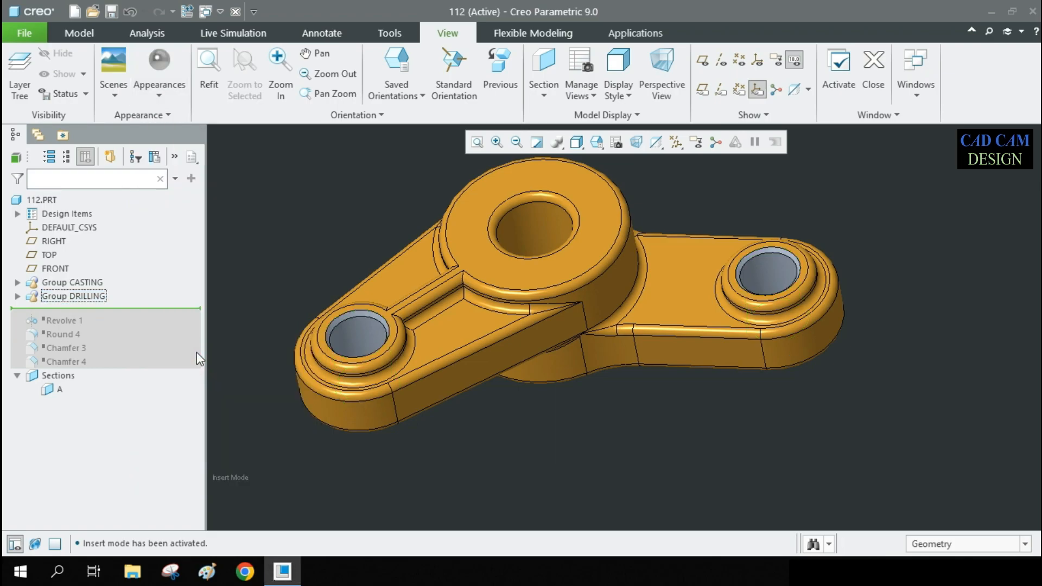
- Make a reddish-brown metal from the library the active appearance and expand the DRILLING group
{"action": "left_click", "coordinate": [159, 82]}
{"action": "left_click", "coordinate": [248, 360]}
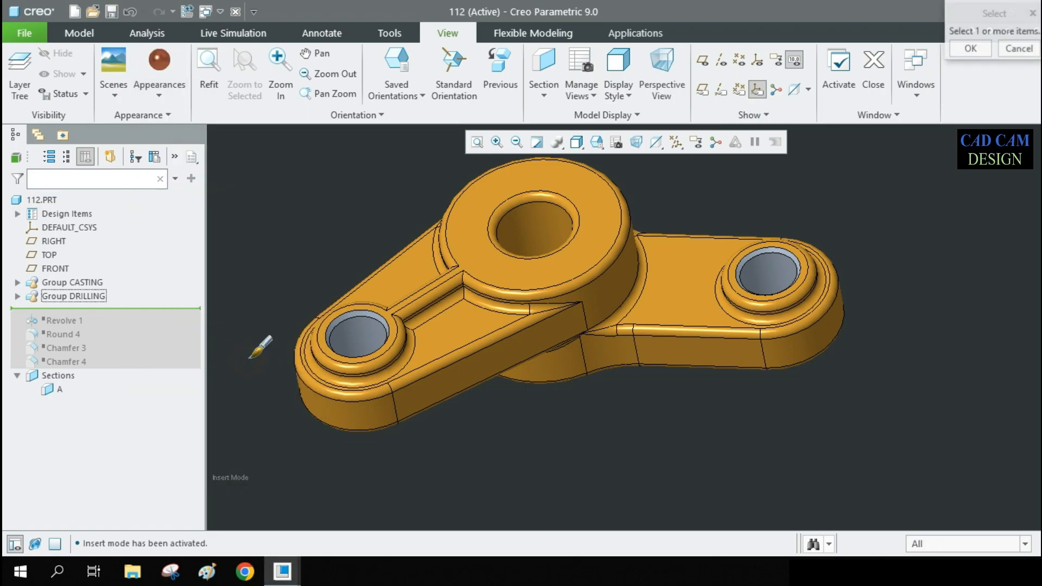
{"action": "middle_click", "coordinate": [299, 289]}
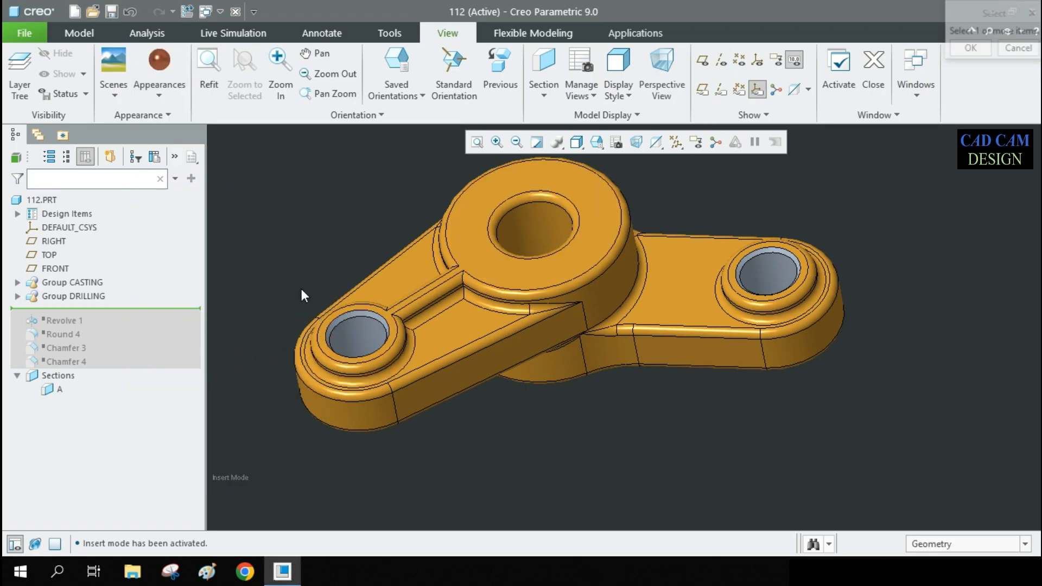
{"action": "left_click", "coordinate": [60, 297]}
{"action": "left_click", "coordinate": [17, 297]}
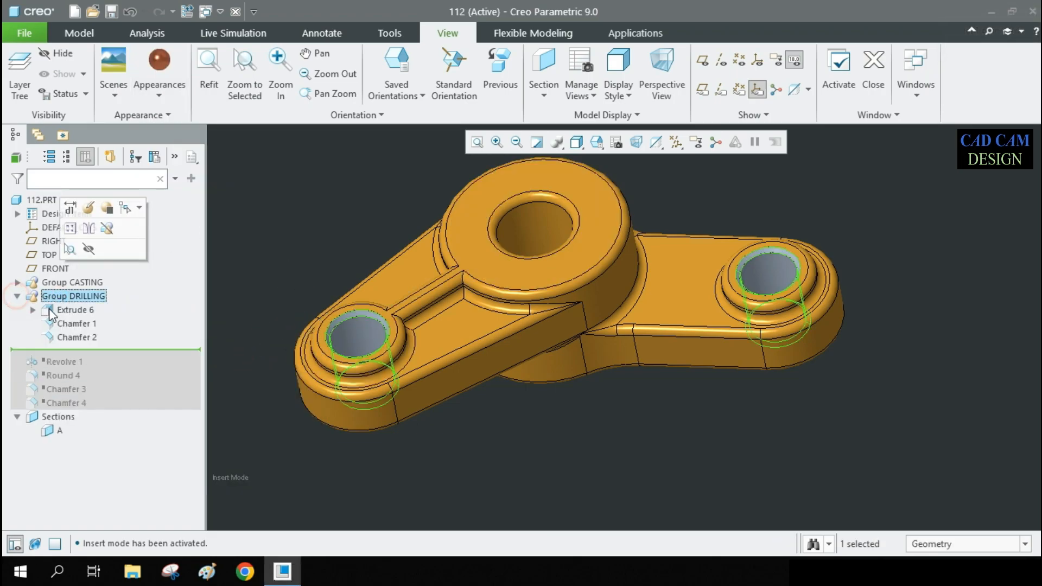
{"action": "left_click", "coordinate": [75, 310]}
{"action": "left_click", "coordinate": [69, 337]}
{"action": "left_click", "coordinate": [294, 252]}
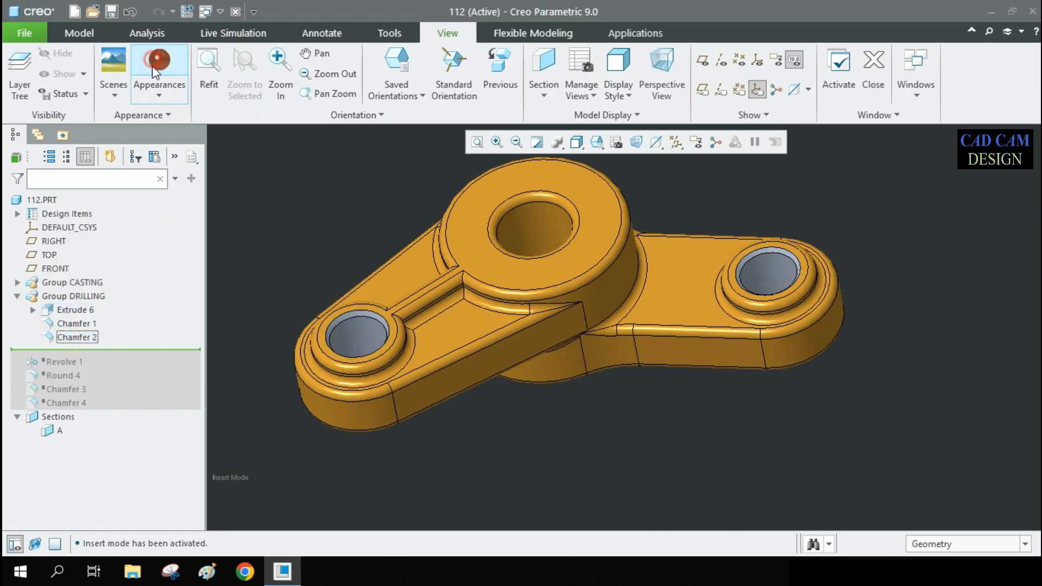
- Apply the reddish-brown metal appearance to the bore and chamfer surfaces of both end-boss holes
{"action": "left_click", "coordinate": [356, 340]}
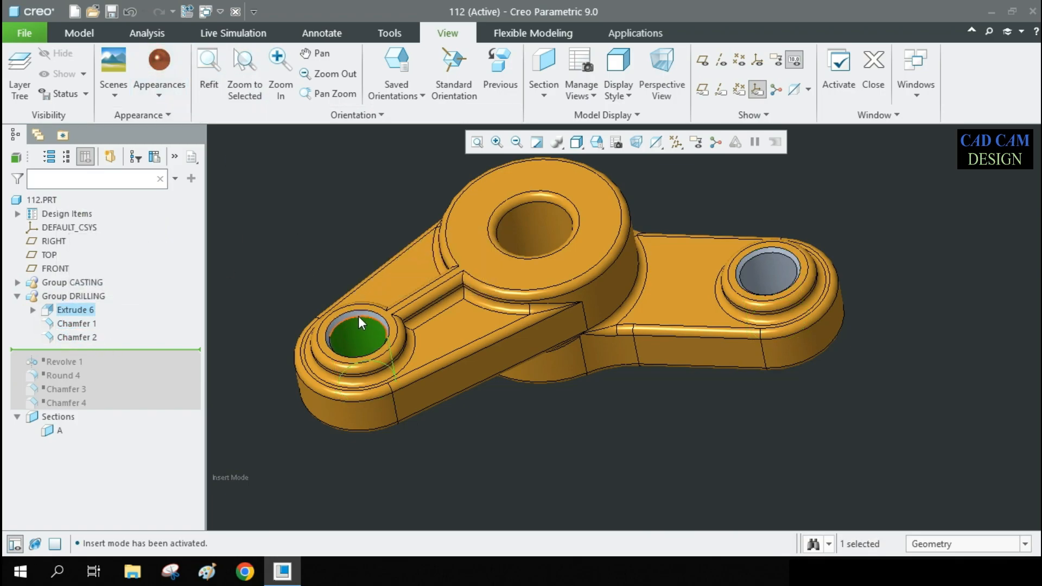
{"action": "scroll", "coordinate": [358, 313], "scroll_direction": "down", "scroll_amount": 3}
{"action": "scroll", "coordinate": [359, 312], "scroll_direction": "up", "scroll_amount": 5}
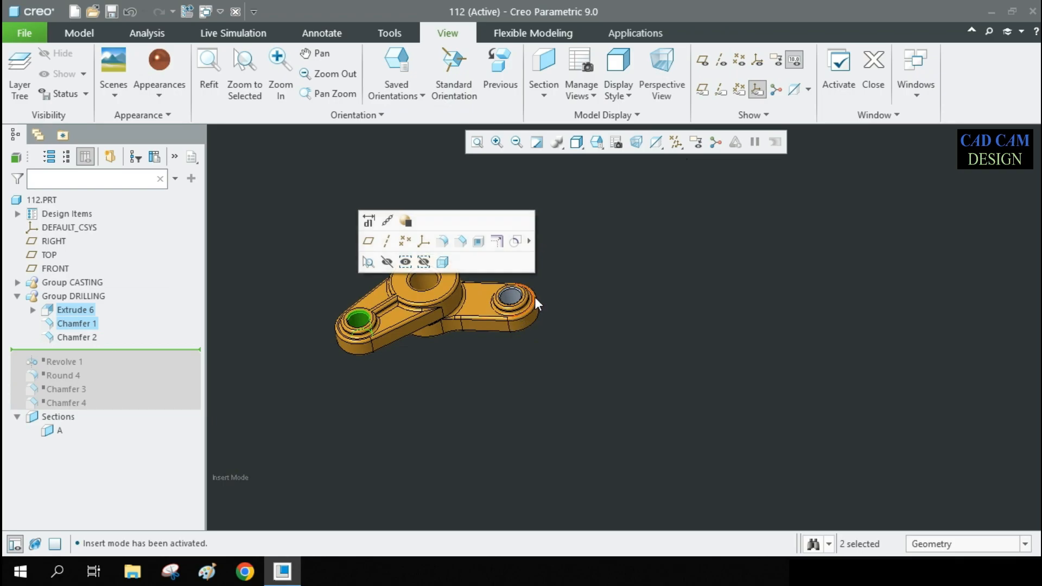
{"action": "scroll", "coordinate": [535, 297], "scroll_direction": "down", "scroll_amount": 5}
{"action": "left_click", "coordinate": [463, 298], "text": "ctrl"}
{"action": "left_click", "coordinate": [449, 255], "text": "ctrl"}
{"action": "scroll", "coordinate": [679, 257], "scroll_direction": "up", "scroll_amount": 5}
{"action": "middle_click_drag", "start_coordinate": [635, 284], "coordinate": [620, 223]}
{"action": "scroll", "coordinate": [410, 378], "scroll_direction": "down", "scroll_amount": 4}
{"action": "scroll", "coordinate": [410, 379], "scroll_direction": "down", "scroll_amount": 3}
{"action": "left_click", "coordinate": [438, 205], "text": "ctrl"}
{"action": "scroll", "coordinate": [346, 303], "scroll_direction": "up", "scroll_amount": 6}
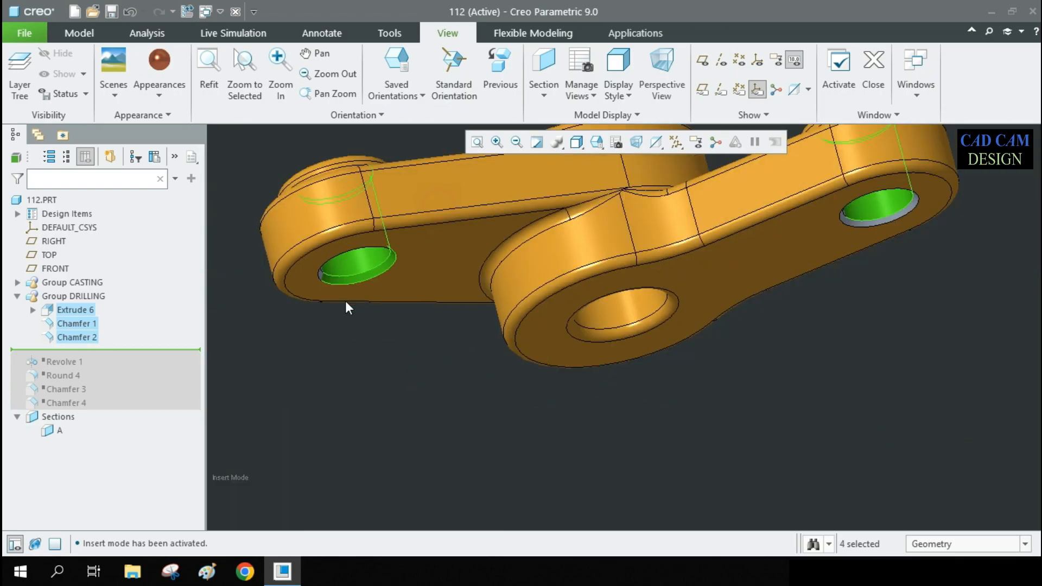
{"action": "scroll", "coordinate": [714, 251], "scroll_direction": "down", "scroll_amount": 5}
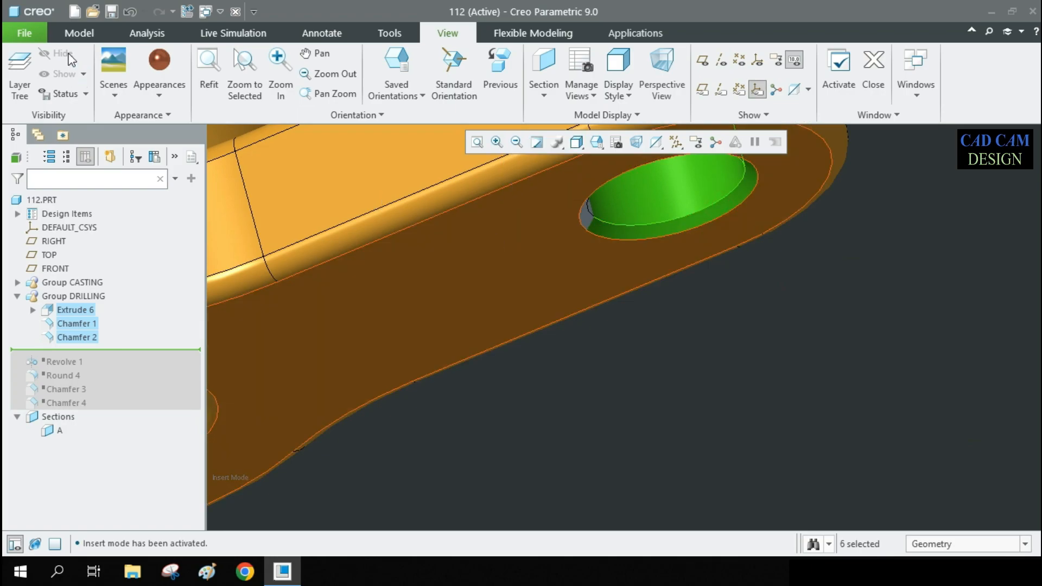
{"action": "left_click", "coordinate": [716, 320]}
{"action": "scroll", "coordinate": [716, 320], "scroll_direction": "up", "scroll_amount": 6}
{"action": "middle_click_drag", "start_coordinate": [716, 319], "coordinate": [709, 363]}
{"action": "scroll", "coordinate": [641, 242], "scroll_direction": "down", "scroll_amount": 5}
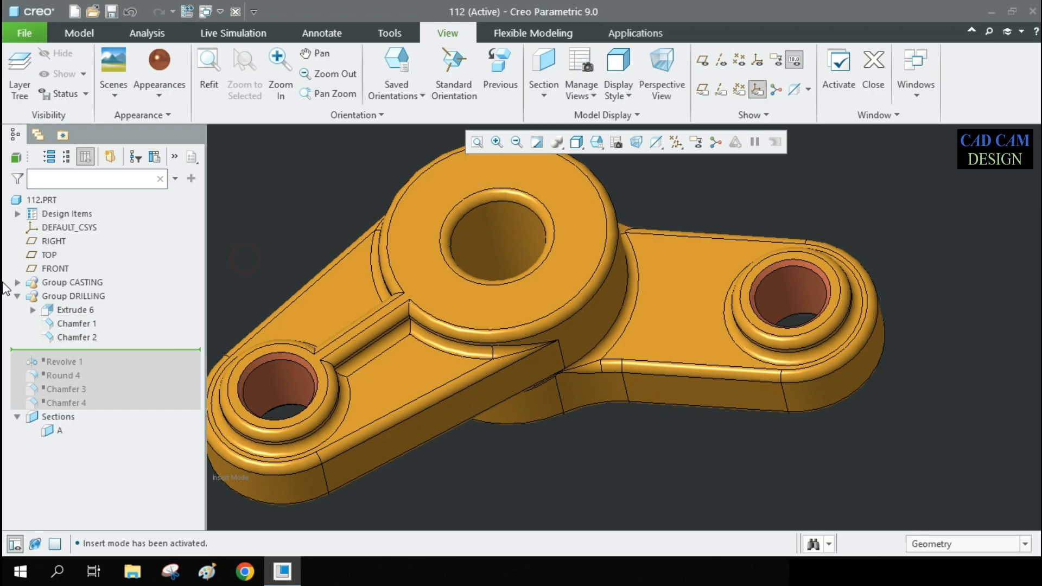
- Collapse the DRILLING group and roll the model forward to the end, after Chamfer 4
{"action": "left_click", "coordinate": [17, 296]}
{"action": "left_click_drag", "start_coordinate": [140, 307], "coordinate": [133, 361]}
{"action": "scroll", "coordinate": [525, 338], "scroll_direction": "down", "scroll_amount": 2}
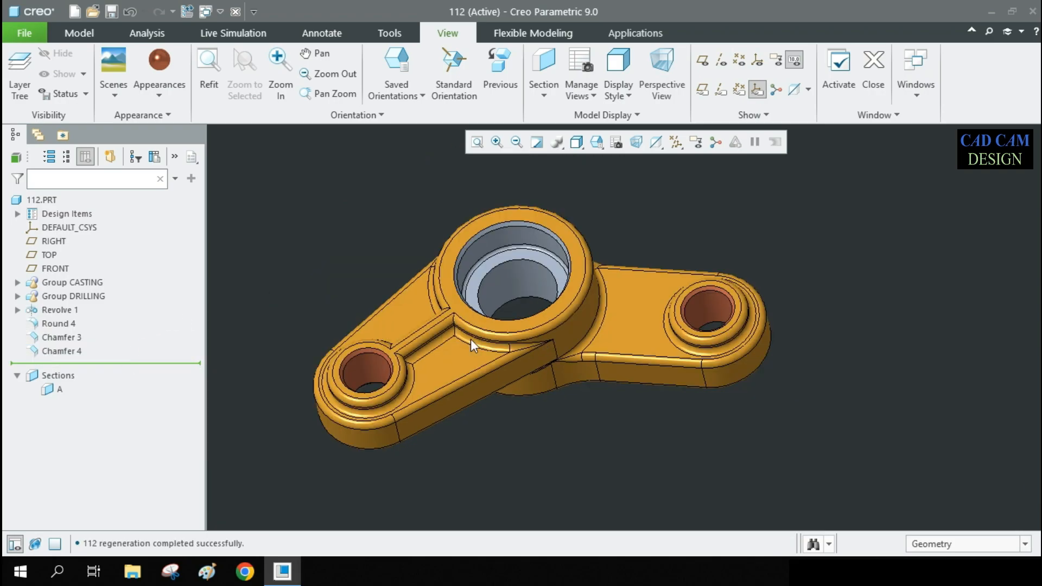
- Group Revolve 1, Round 4, Chamfer 3 and Chamfer 4, and rename the new group as MACHINING
{"action": "left_click", "coordinate": [59, 309]}
{"action": "left_click", "coordinate": [65, 351], "text": "shift"}
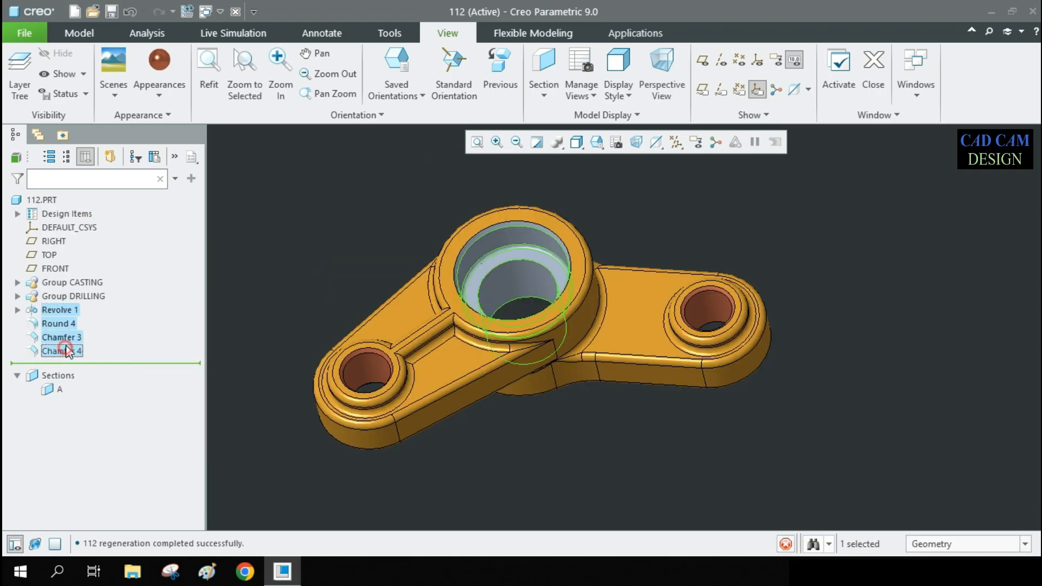
{"action": "left_click", "coordinate": [88, 285]}
{"action": "right_click", "coordinate": [61, 314]}
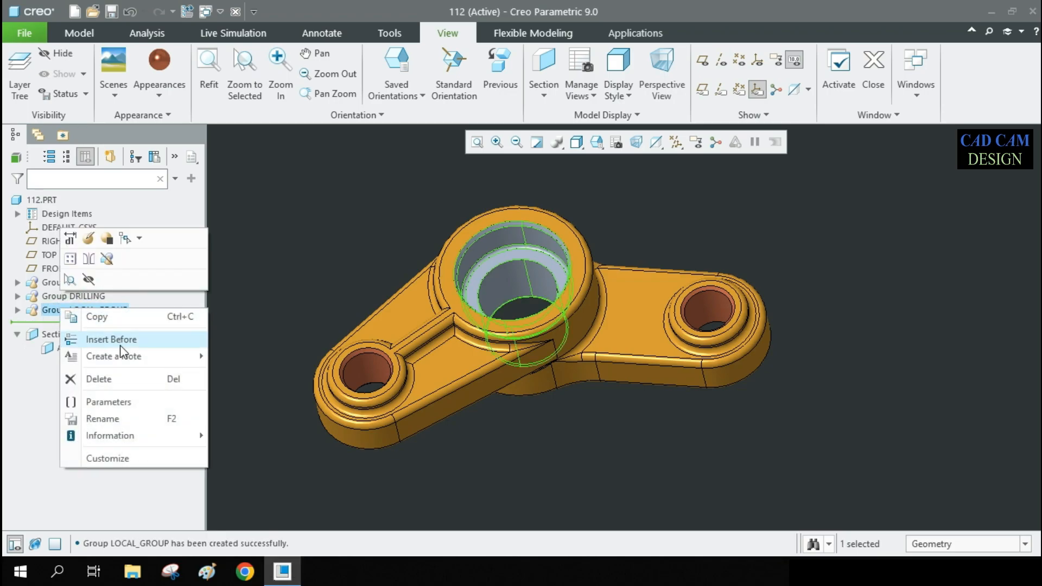
{"action": "left_click", "coordinate": [117, 418]}
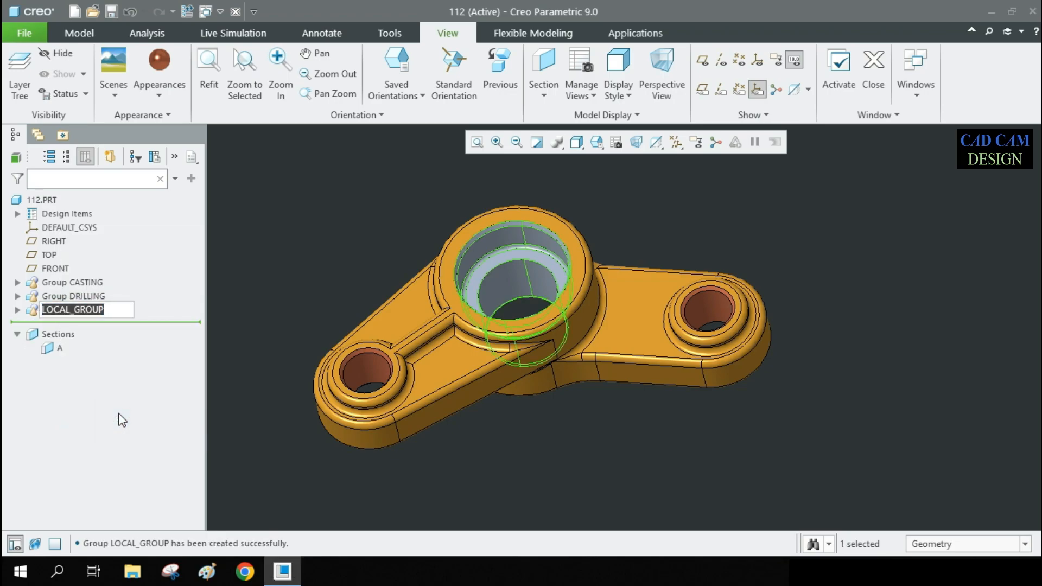
{"action": "type", "text": "Mach"}
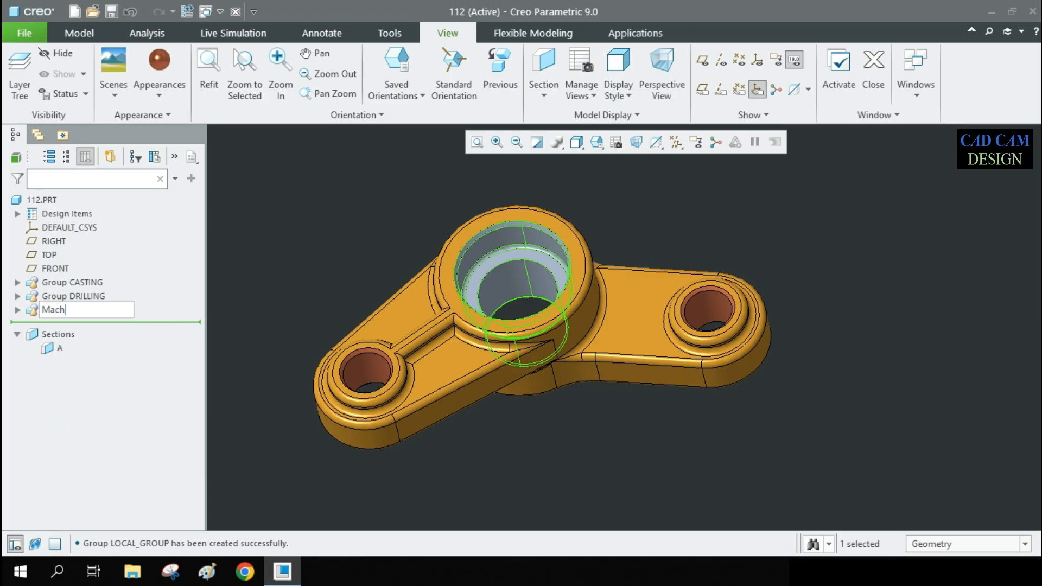
{"action": "type", "text": "ining"}
{"action": "key", "text": "Return"}
{"action": "left_click", "coordinate": [305, 281]}
- Apply the white appearance to the bore and the upper and lower chamfer surfaces of both end-boss holes
{"action": "middle_click_drag", "start_coordinate": [306, 280], "coordinate": [425, 251]}
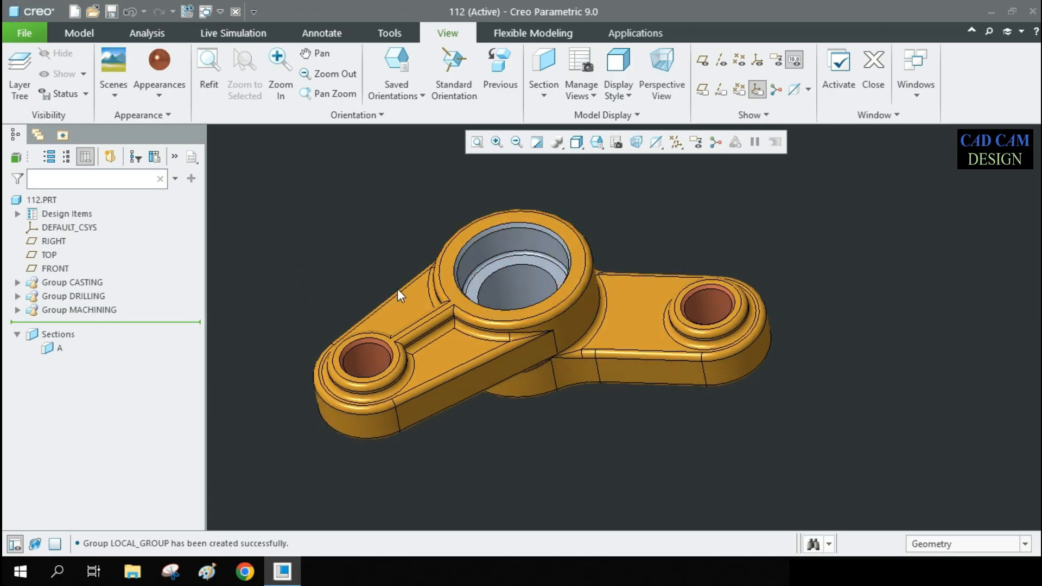
{"action": "scroll", "coordinate": [397, 289], "scroll_direction": "down", "scroll_amount": 3}
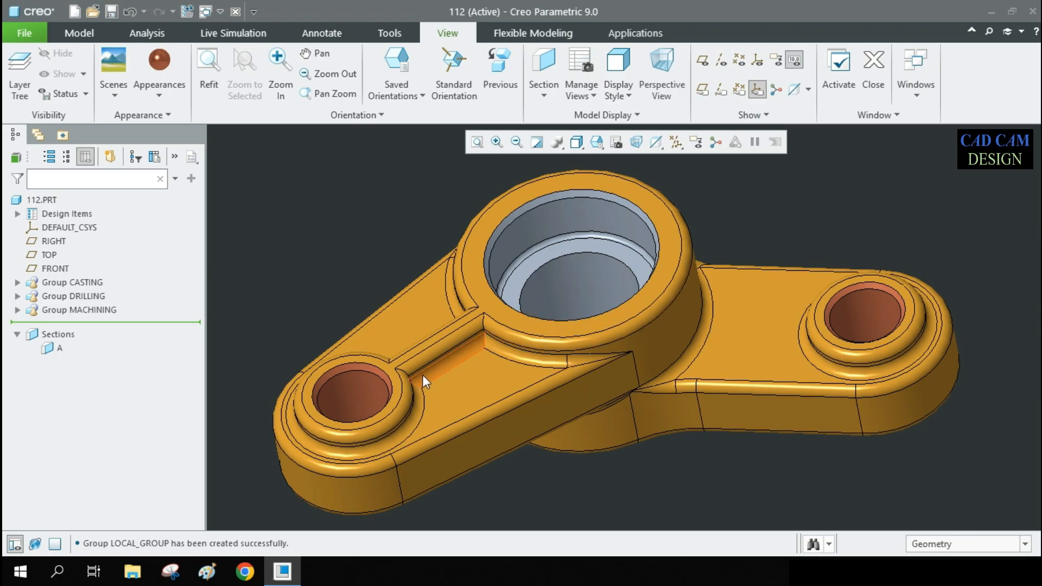
{"action": "left_click", "coordinate": [354, 396]}
{"action": "scroll", "coordinate": [353, 375], "scroll_direction": "down", "scroll_amount": 3}
{"action": "left_click", "coordinate": [349, 351], "text": "ctrl"}
{"action": "scroll", "coordinate": [359, 367], "scroll_direction": "up", "scroll_amount": 5}
{"action": "middle_click_drag", "start_coordinate": [369, 382], "coordinate": [362, 329]}
{"action": "scroll", "coordinate": [390, 394], "scroll_direction": "down", "scroll_amount": 6}
{"action": "left_click", "coordinate": [402, 415], "text": "ctrl"}
{"action": "scroll", "coordinate": [380, 410], "scroll_direction": "up", "scroll_amount": 3}
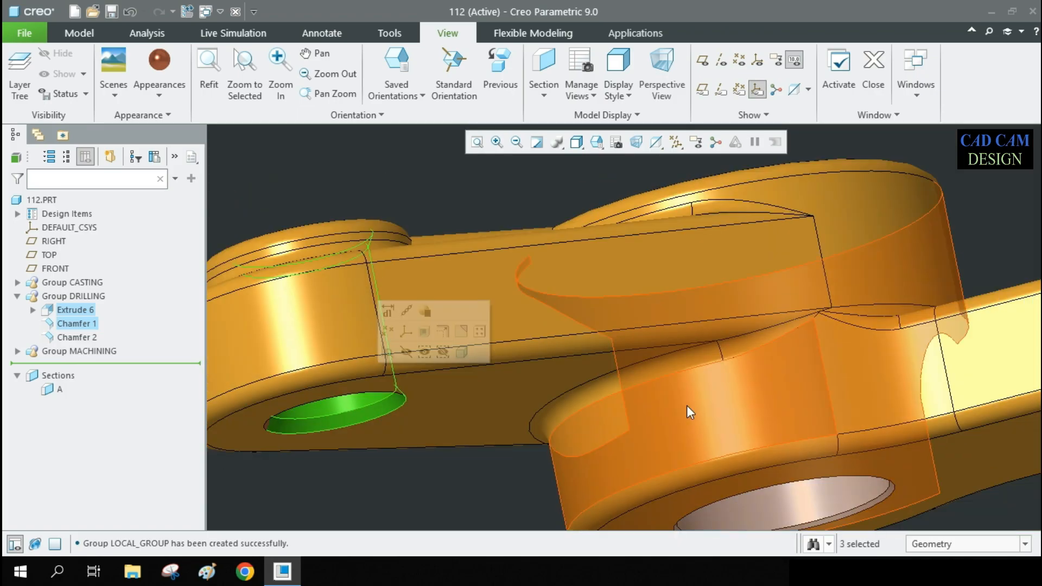
{"action": "scroll", "coordinate": [488, 348], "scroll_direction": "up", "scroll_amount": 6}
{"action": "scroll", "coordinate": [505, 345], "scroll_direction": "down", "scroll_amount": 6}
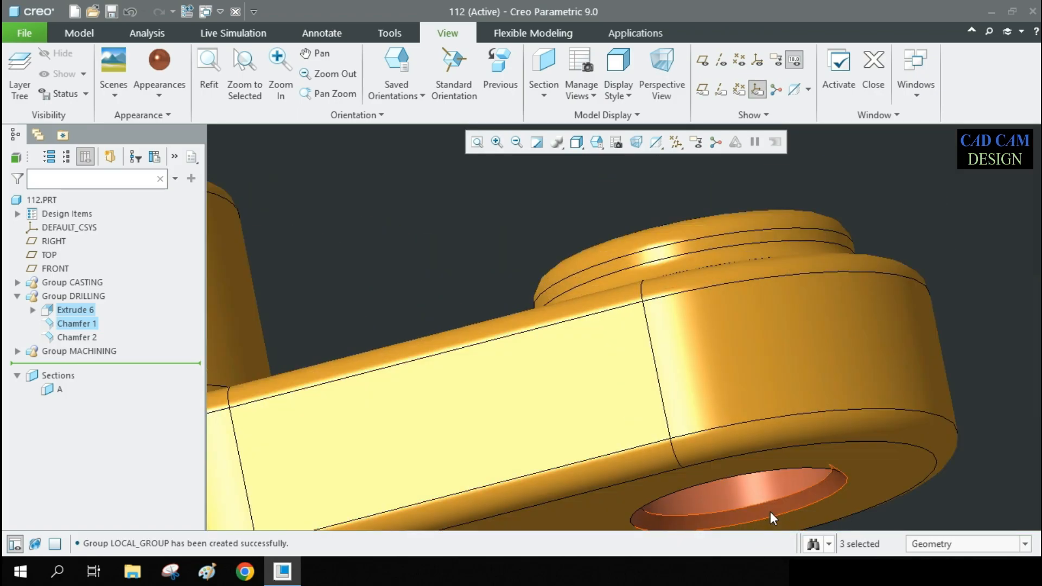
{"action": "left_click", "coordinate": [762, 483], "text": "ctrl"}
{"action": "scroll", "coordinate": [759, 478], "scroll_direction": "up", "scroll_amount": 5}
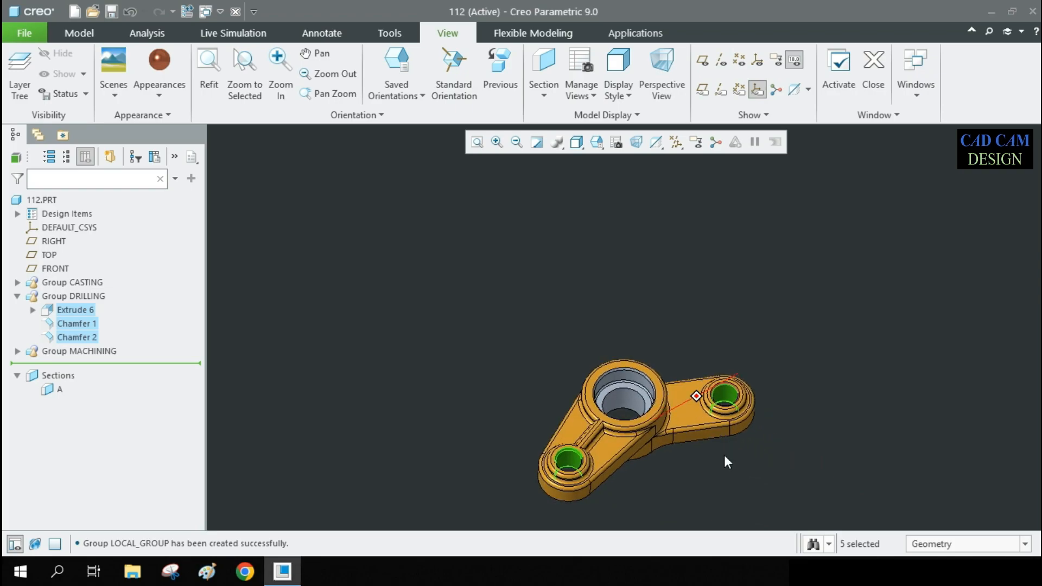
{"action": "scroll", "coordinate": [727, 462], "scroll_direction": "down", "scroll_amount": 5}
{"action": "left_click", "coordinate": [586, 202], "text": "ctrl"}
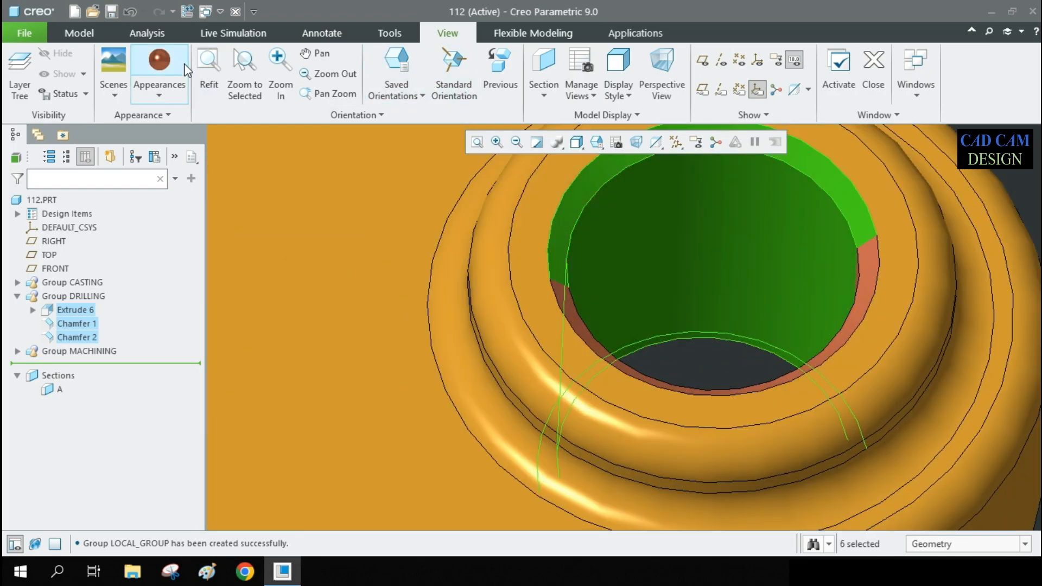
{"action": "left_click", "coordinate": [160, 60]}
{"action": "left_click", "coordinate": [184, 182]}
{"action": "scroll", "coordinate": [790, 332], "scroll_direction": "up", "scroll_amount": 5}
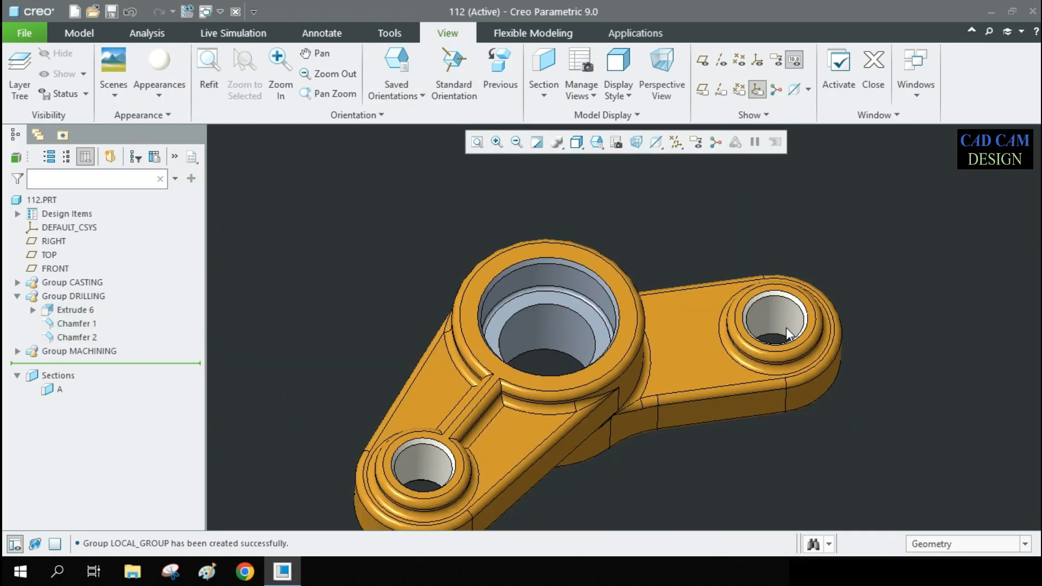
- Apply the white appearance to the central bore's cylindrical walls, step face, round and upper chamfer surfaces
{"action": "scroll", "coordinate": [537, 326], "scroll_direction": "down", "scroll_amount": 5}
{"action": "left_click", "coordinate": [541, 325]}
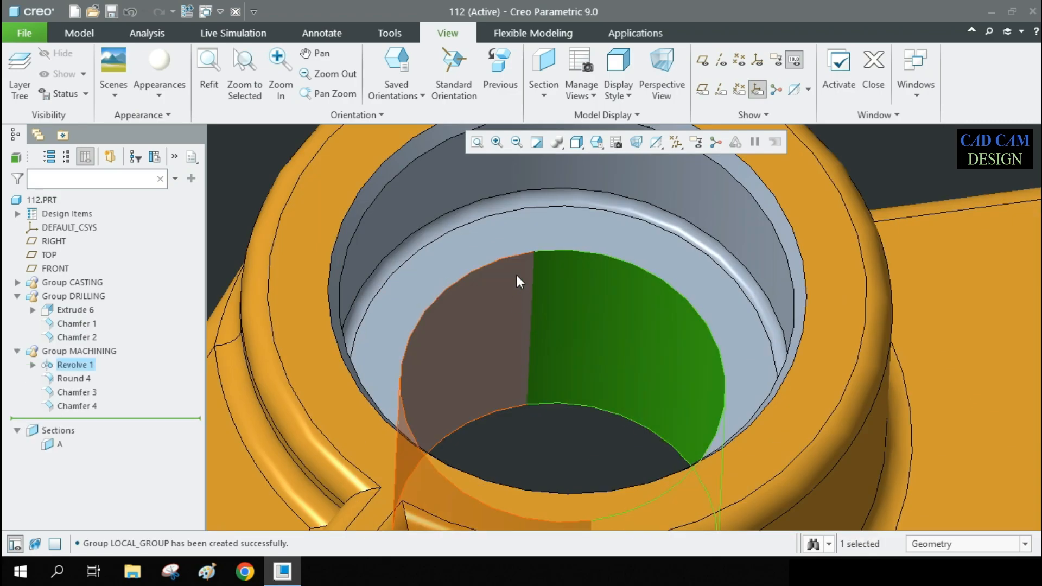
{"action": "left_click", "coordinate": [524, 222], "text": "ctrl"}
{"action": "left_click", "coordinate": [538, 196], "text": "ctrl"}
{"action": "left_click", "coordinate": [547, 174], "text": "ctrl"}
{"action": "scroll", "coordinate": [532, 293], "scroll_direction": "up", "scroll_amount": 2}
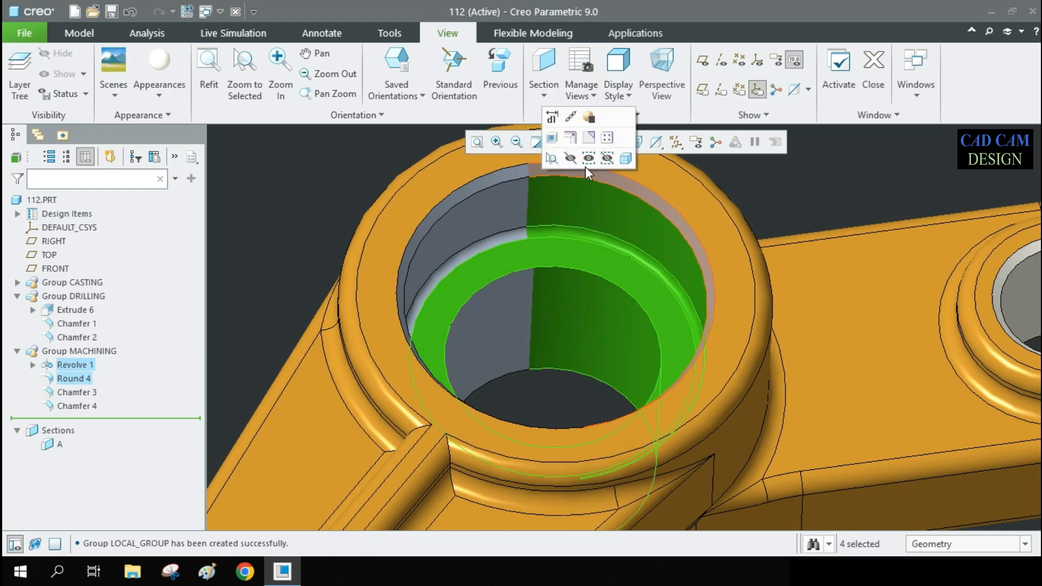
{"action": "left_click", "coordinate": [584, 171], "text": "ctrl"}
{"action": "scroll", "coordinate": [613, 184], "scroll_direction": "down", "scroll_amount": 3}
{"action": "left_click", "coordinate": [147, 60]}
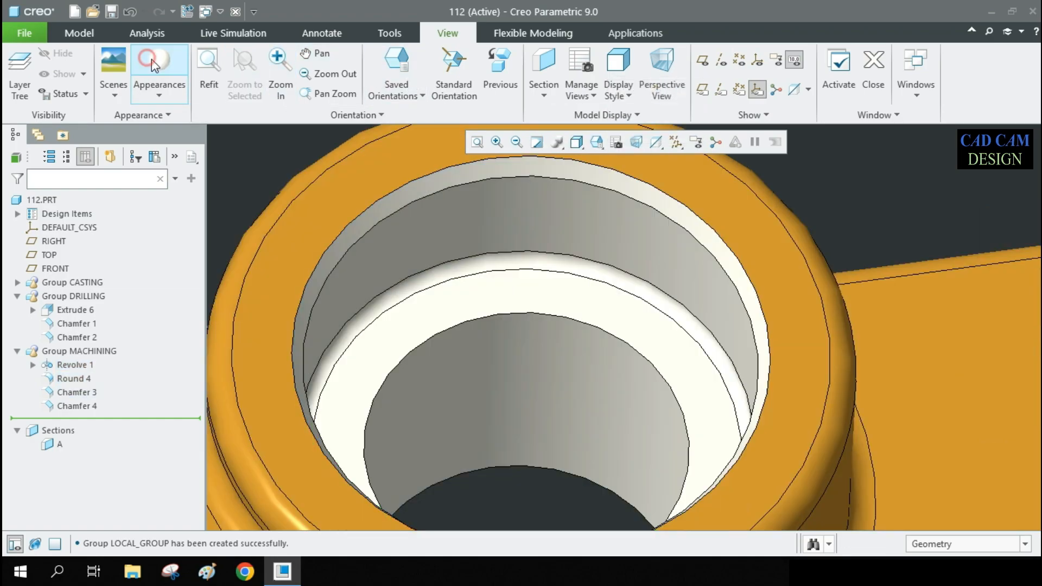
- Apply the same white appearance to the chamfer surface on the underside of the central bore
{"action": "scroll", "coordinate": [486, 270], "scroll_direction": "up", "scroll_amount": 5}
{"action": "middle_click_drag", "start_coordinate": [482, 284], "coordinate": [411, 212]}
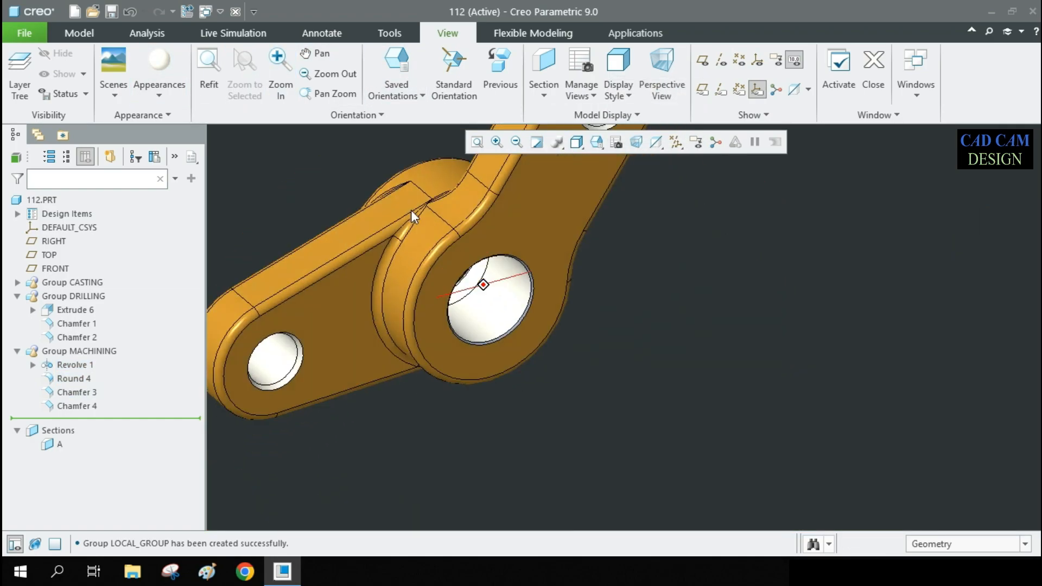
{"action": "scroll", "coordinate": [519, 257], "scroll_direction": "down", "scroll_amount": 6}
{"action": "left_click", "coordinate": [518, 259]}
{"action": "left_click", "coordinate": [172, 63]}
- Check the recoloured part from above and collapse the MACHINING and DRILLING groups in the model tree
{"action": "scroll", "coordinate": [474, 298], "scroll_direction": "up", "scroll_amount": 6}
{"action": "middle_click_drag", "start_coordinate": [509, 281], "coordinate": [538, 317]}
{"action": "scroll", "coordinate": [413, 219], "scroll_direction": "down", "scroll_amount": 6}
{"action": "middle_click_drag", "start_coordinate": [632, 314], "coordinate": [653, 328]}
{"action": "scroll", "coordinate": [651, 327], "scroll_direction": "up", "scroll_amount": 3}
{"action": "scroll", "coordinate": [592, 289], "scroll_direction": "down", "scroll_amount": 3}
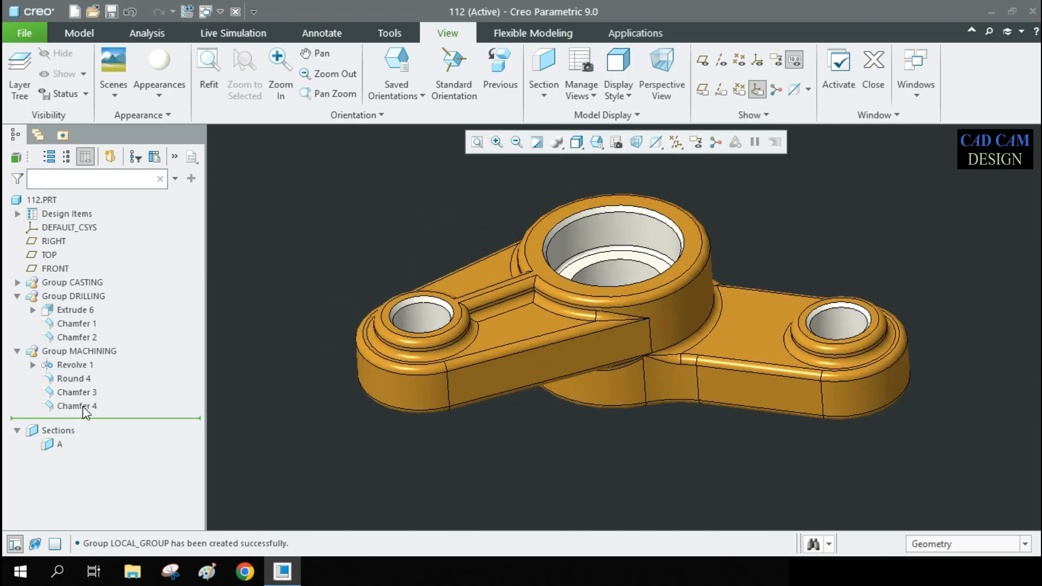
{"action": "left_click", "coordinate": [16, 351]}
{"action": "left_click", "coordinate": [17, 296]}
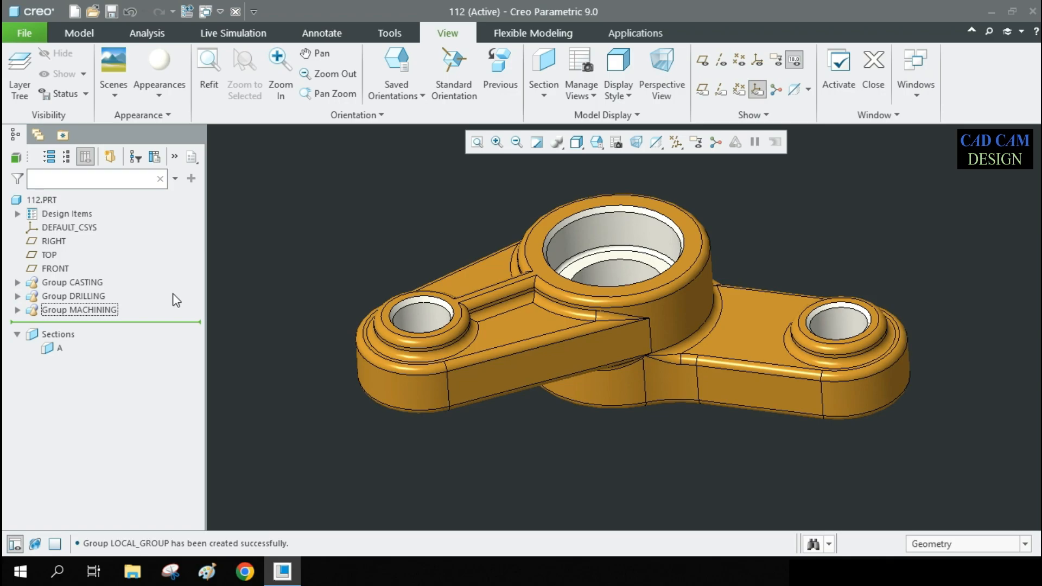
- Roll the model back to the CASTING group, and forward again through DRILLING and MACHINING to review the stages
{"action": "left_click_drag", "start_coordinate": [137, 329], "coordinate": [139, 293]}
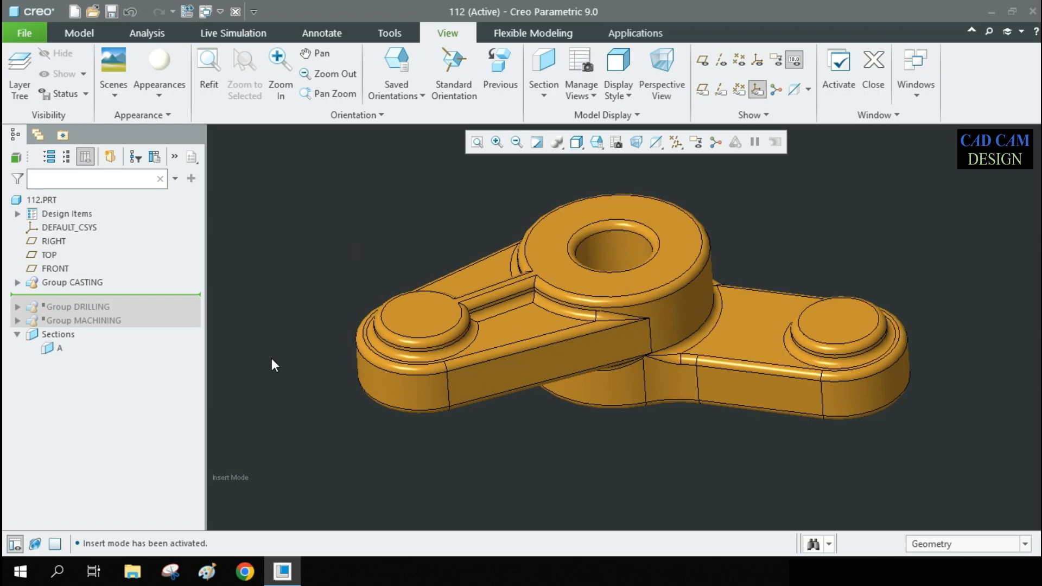
{"action": "left_click_drag", "start_coordinate": [149, 296], "coordinate": [151, 308]}
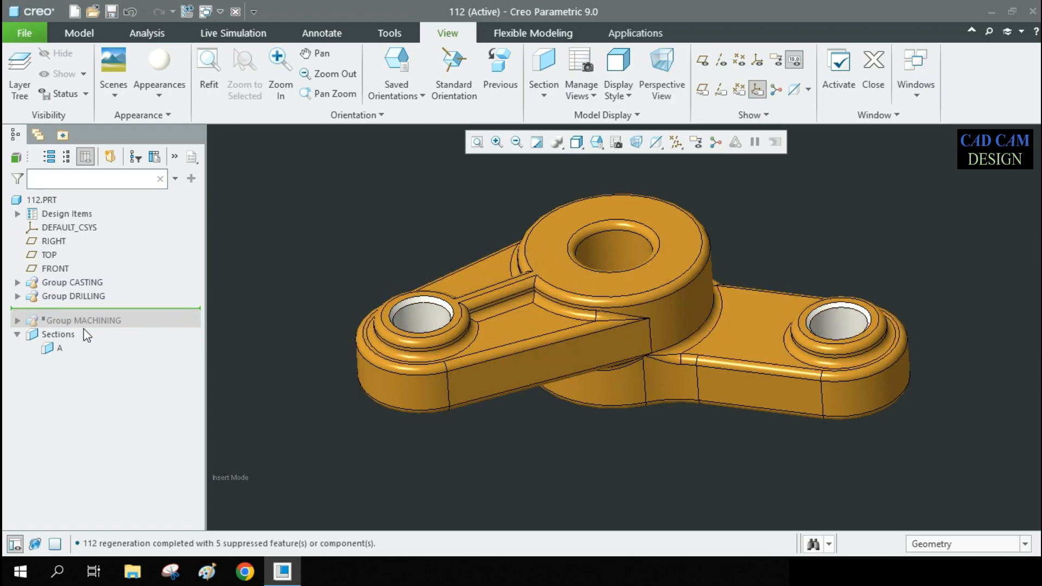
{"action": "left_click_drag", "start_coordinate": [91, 309], "coordinate": [96, 326]}
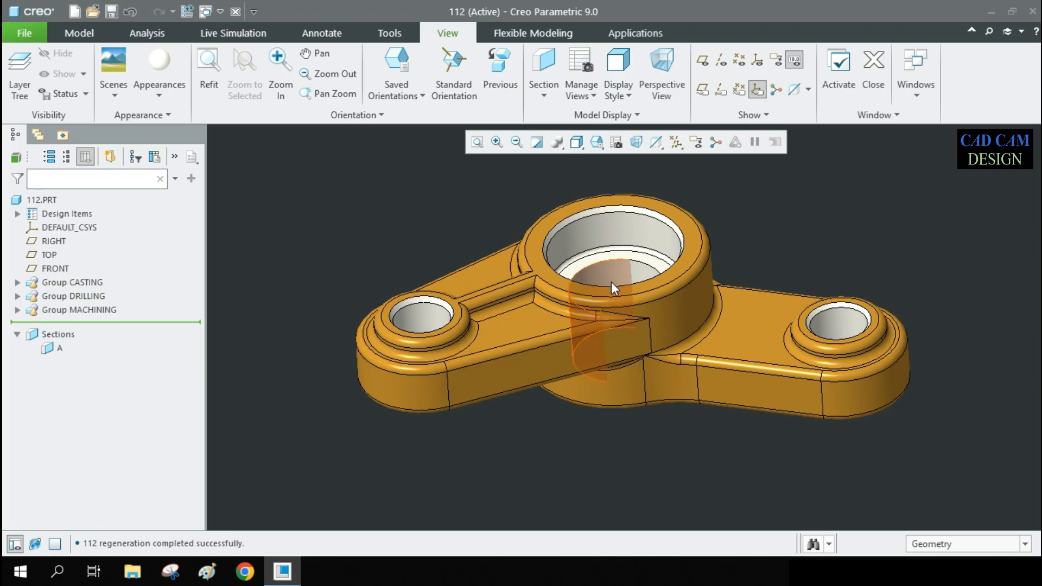
{"action": "scroll", "coordinate": [590, 234], "scroll_direction": "down", "scroll_amount": 1}
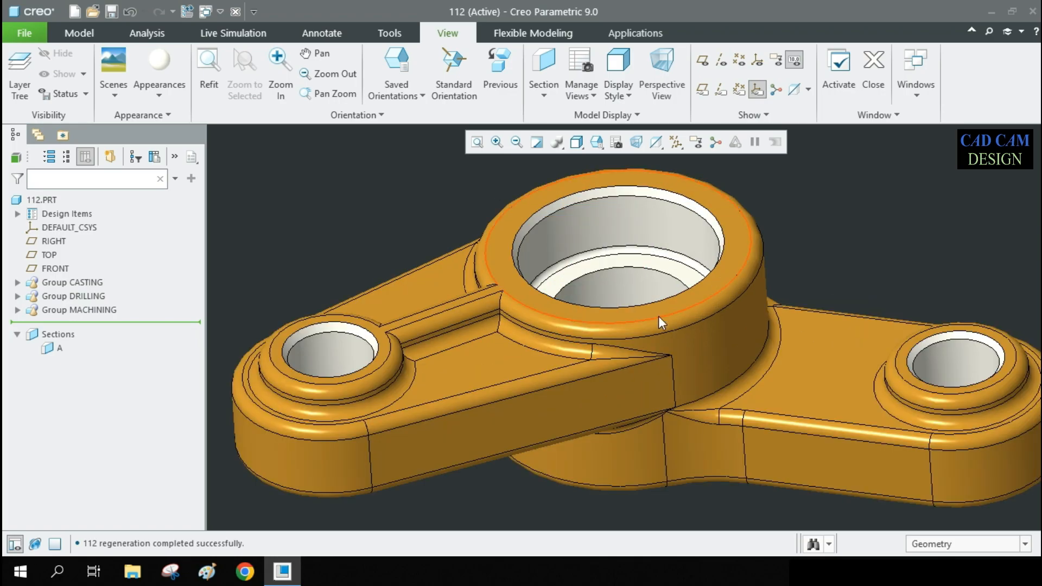
{"action": "scroll", "coordinate": [590, 291], "scroll_direction": "up", "scroll_amount": 1}
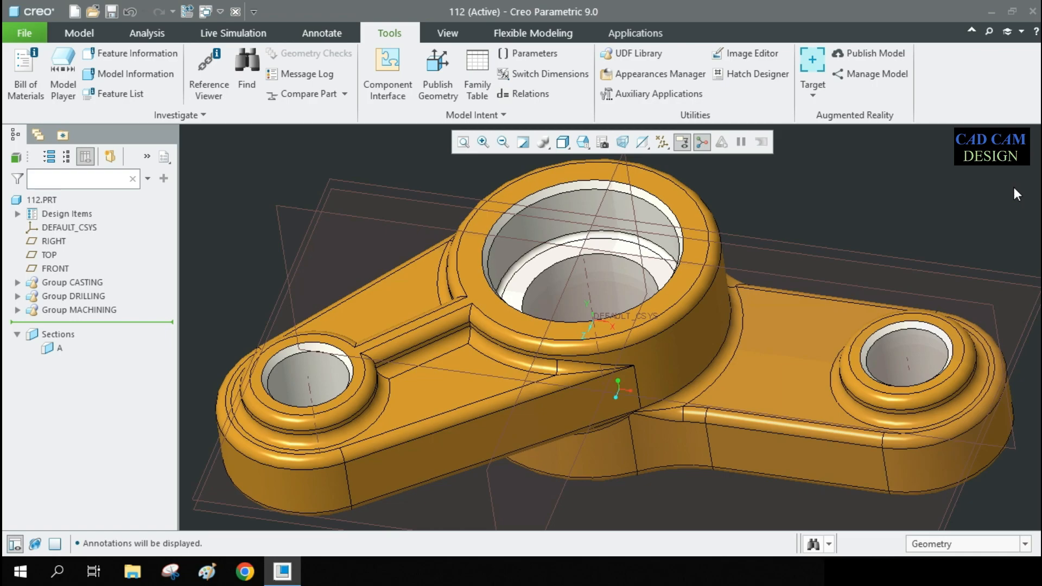
- Turn off the display of all datum features, annotations and the spin center
{"action": "left_click", "coordinate": [79, 33]}
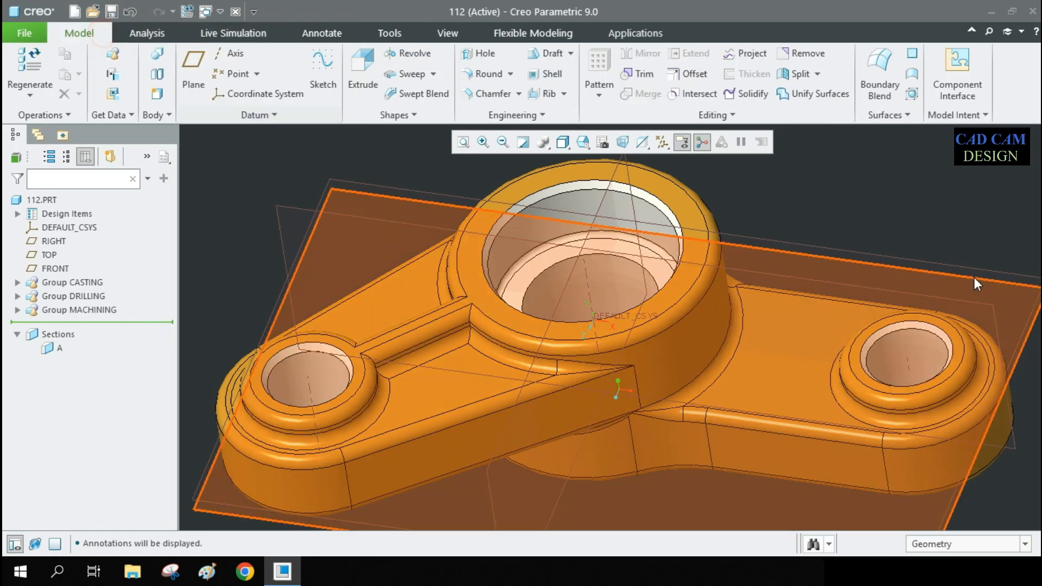
{"action": "left_click", "coordinate": [662, 143]}
{"action": "left_click", "coordinate": [696, 161]}
{"action": "left_click", "coordinate": [702, 141]}
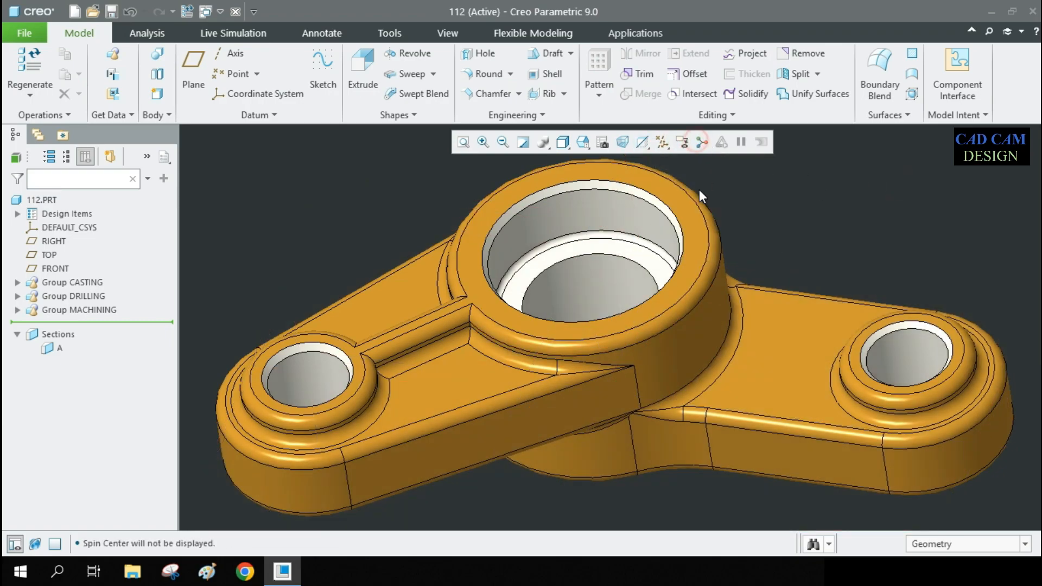
- Preview the part in the Shading With Reflections and Shading display styles, and return to Shading With Edges
{"action": "left_click", "coordinate": [562, 143]}
{"action": "left_click", "coordinate": [571, 160]}
{"action": "left_click", "coordinate": [567, 144]}
{"action": "left_click", "coordinate": [571, 194]}
{"action": "left_click", "coordinate": [562, 143]}
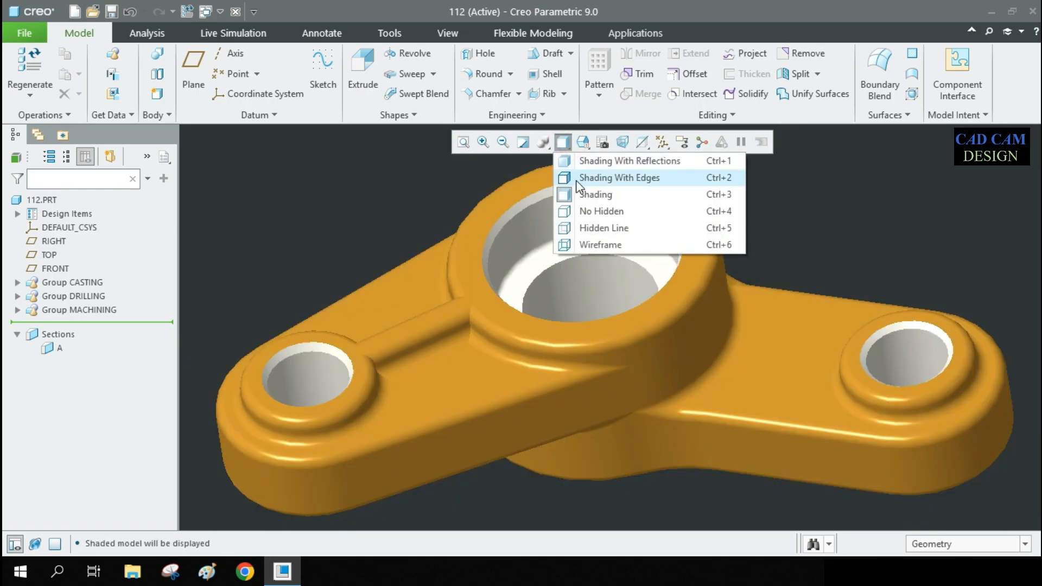
{"action": "left_click", "coordinate": [575, 178]}
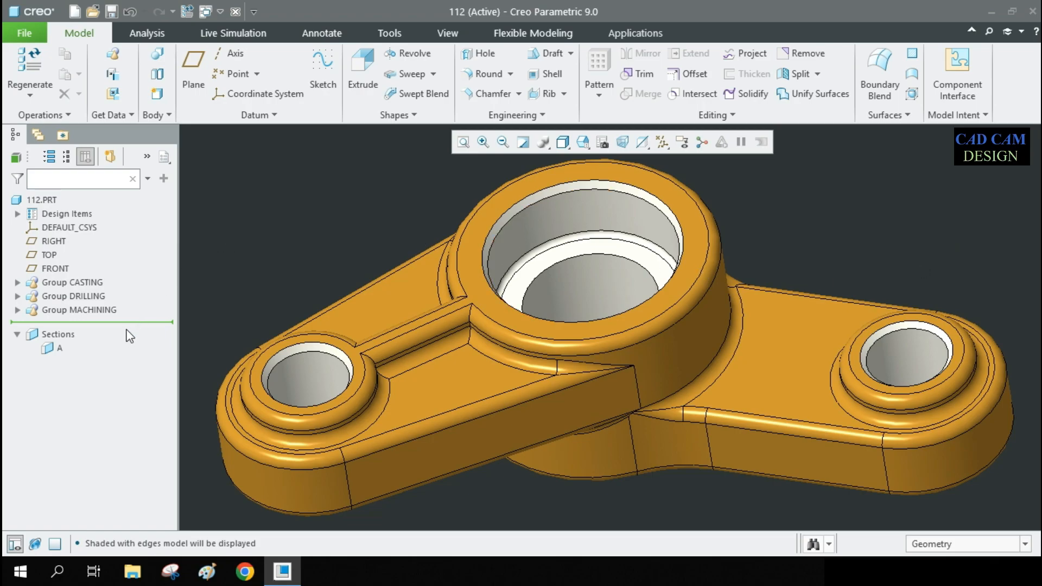
- Roll the model back to just after the CASTING group and examine the unmachined casting shape
{"action": "left_click_drag", "start_coordinate": [136, 323], "coordinate": [140, 292]}
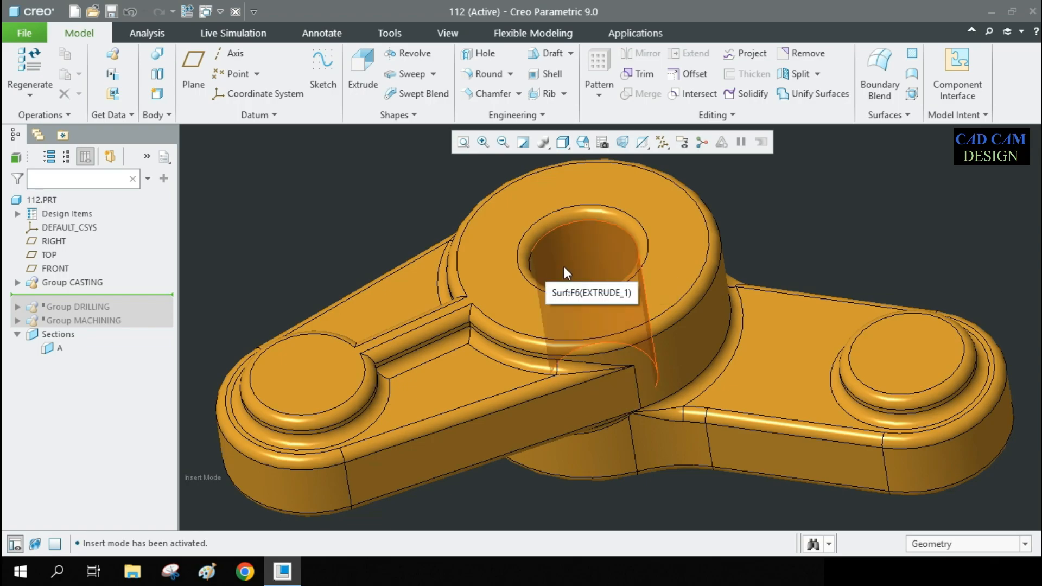
{"action": "mouse_move", "coordinate": [575, 288]}
{"action": "middle_mouse_down"}
{"action": "mouse_move", "coordinate": [579, 315]}
{"action": "mouse_move", "coordinate": [578, 291]}
{"action": "middle_mouse_up"}
{"action": "scroll", "coordinate": [590, 278], "scroll_direction": "down", "scroll_amount": 3}
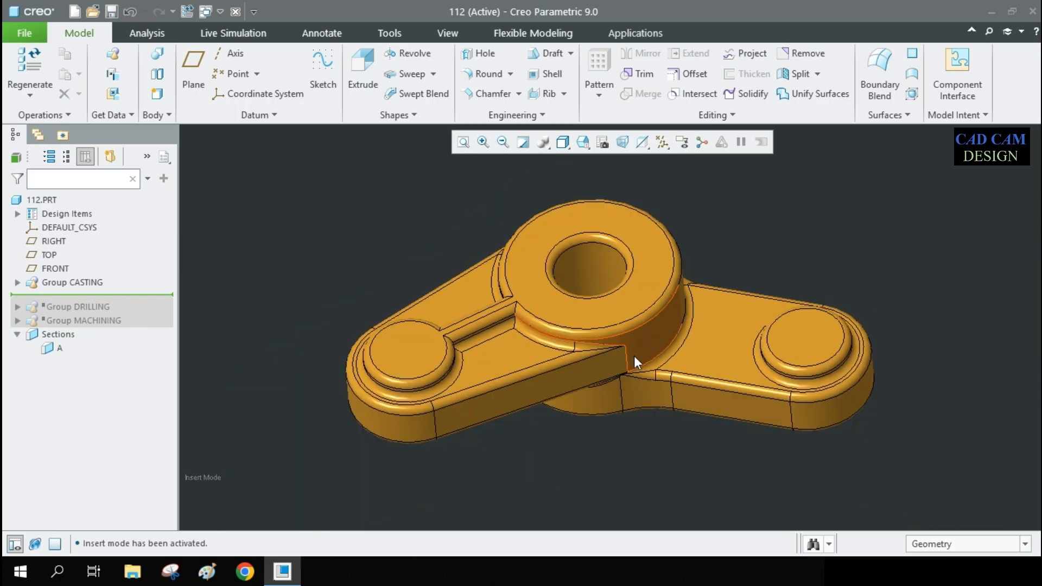
{"action": "scroll", "coordinate": [639, 369], "scroll_direction": "up", "scroll_amount": 3}
{"action": "scroll", "coordinate": [635, 356], "scroll_direction": "down", "scroll_amount": 3}
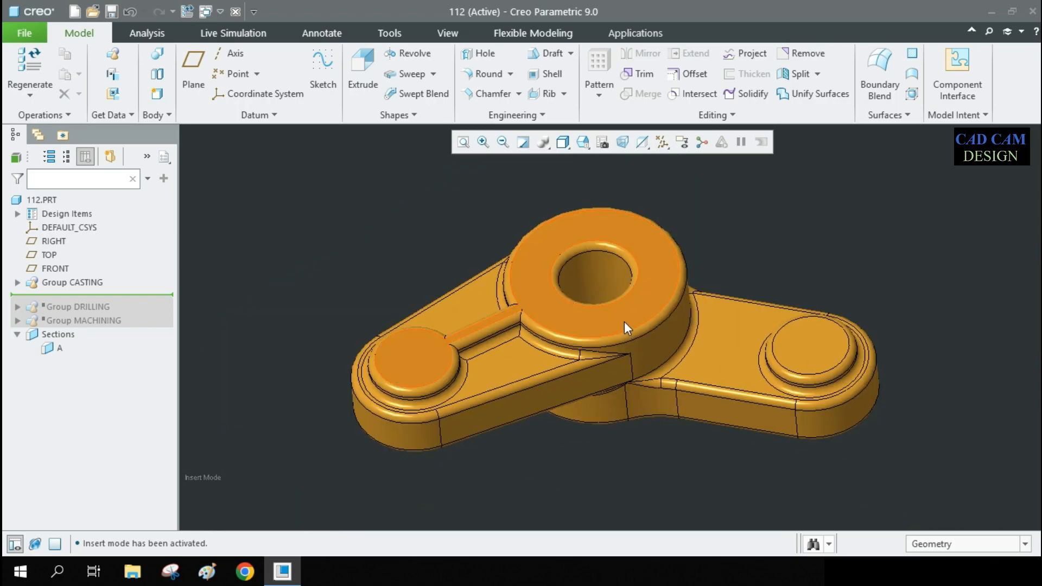
{"action": "scroll", "coordinate": [610, 325], "scroll_direction": "up", "scroll_amount": 3}
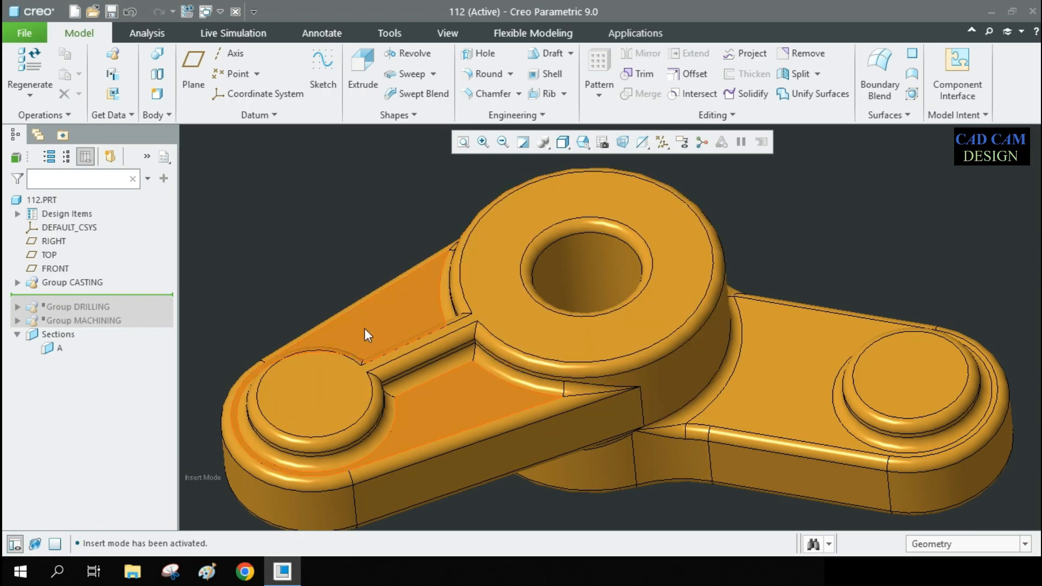
{"action": "scroll", "coordinate": [493, 303], "scroll_direction": "down", "scroll_amount": 2}
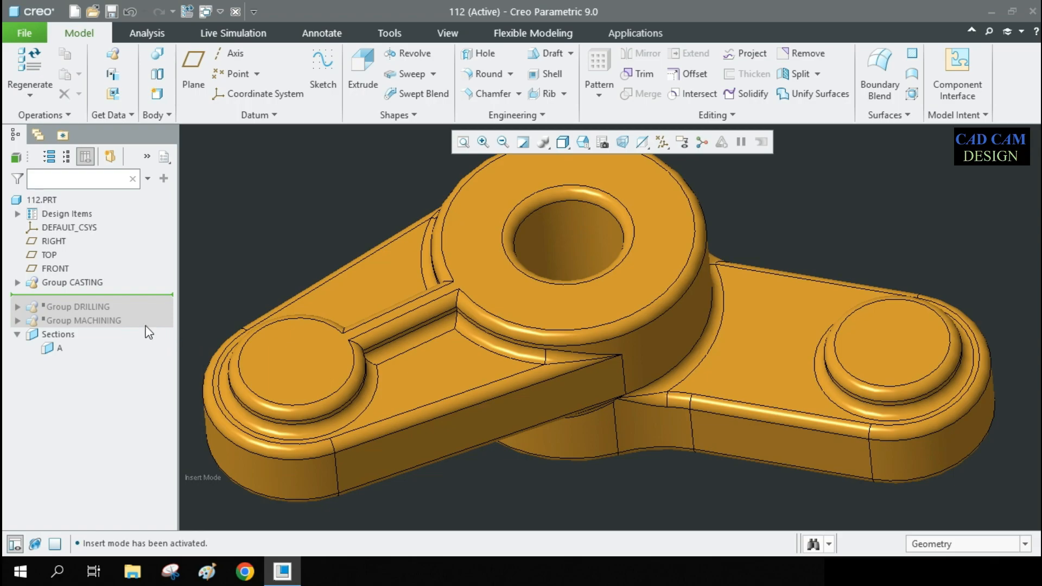
- Roll the model forward past the DRILLING group and the MACHINING group, examining the part after each stage
{"action": "left_click_drag", "start_coordinate": [111, 300], "coordinate": [105, 306]}
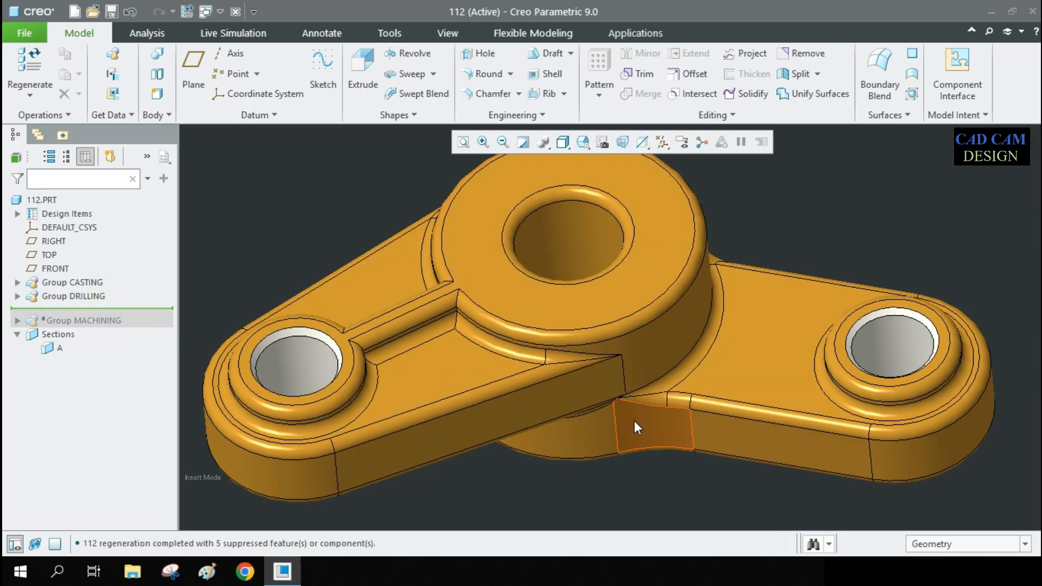
{"action": "scroll", "coordinate": [649, 443], "scroll_direction": "up", "scroll_amount": 2}
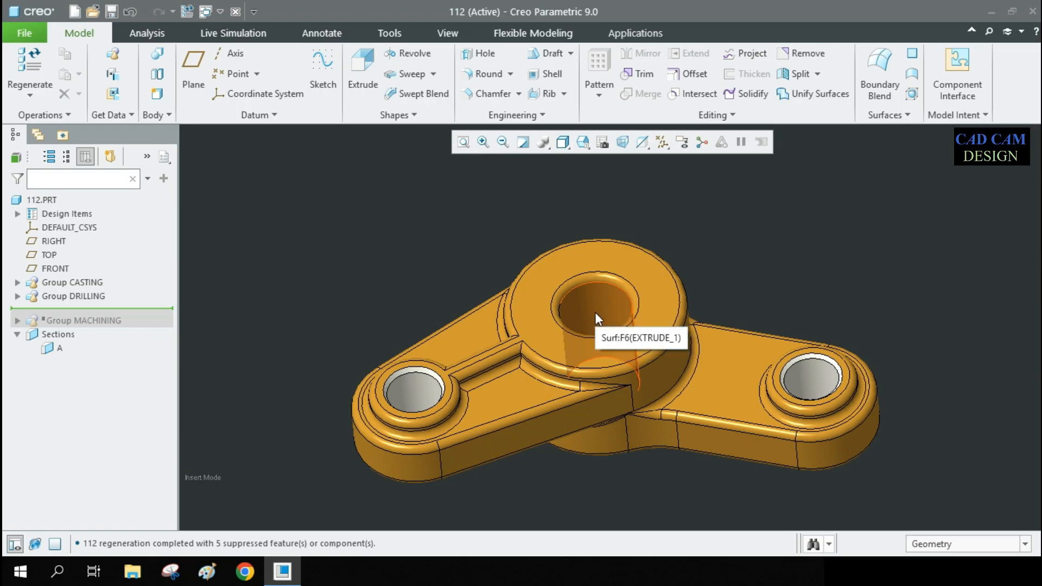
{"action": "left_click_drag", "start_coordinate": [53, 318], "coordinate": [61, 321]}
{"action": "middle_click_drag", "start_coordinate": [353, 281], "coordinate": [352, 283]}
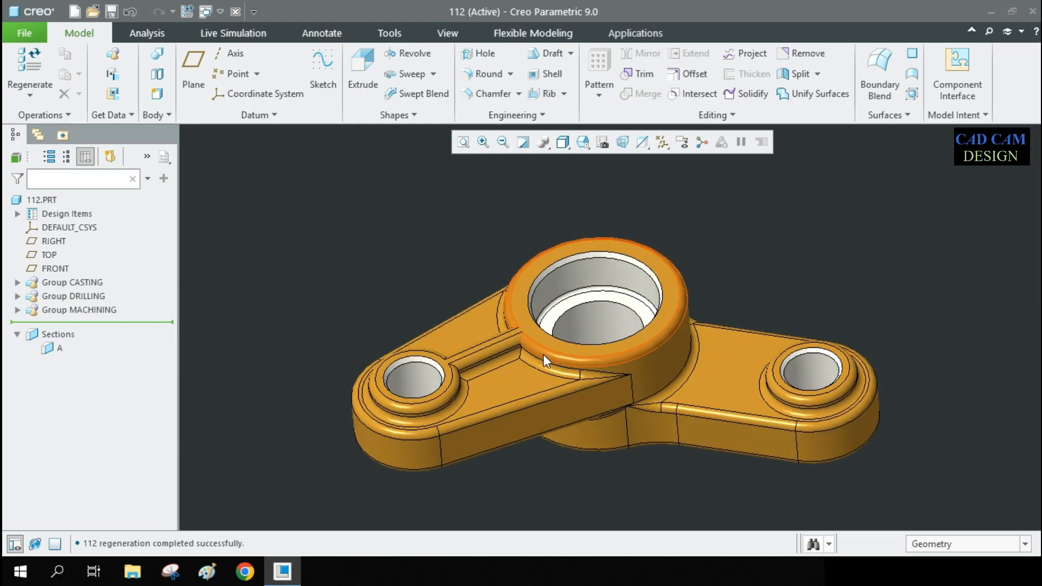
{"action": "scroll", "coordinate": [610, 416], "scroll_direction": "up", "scroll_amount": 2}
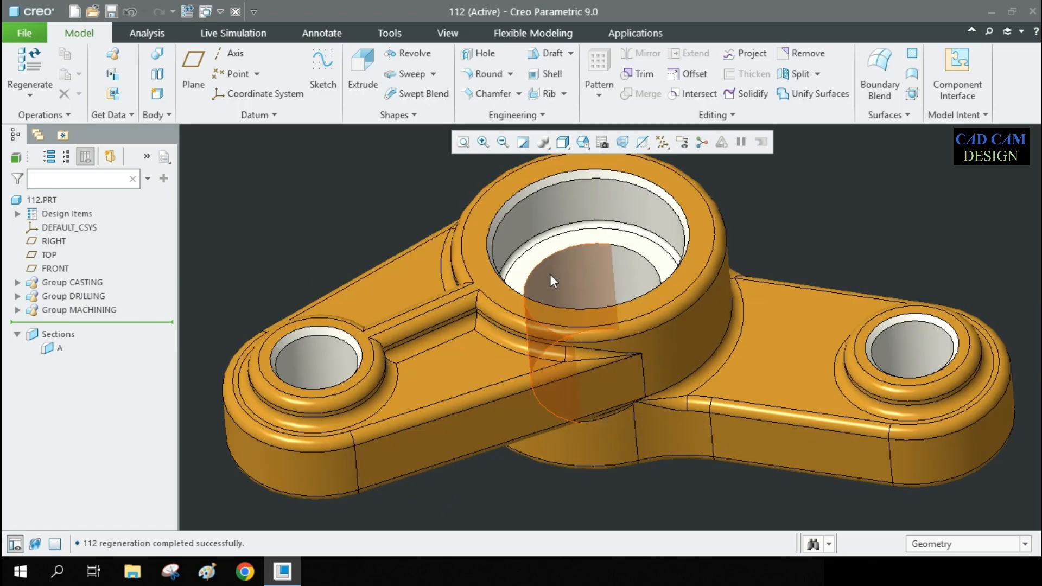
- Review the part's relations and its parameters, making no changes to either
{"action": "middle_click_drag", "start_coordinate": [550, 296], "coordinate": [552, 308], "text": "shift"}
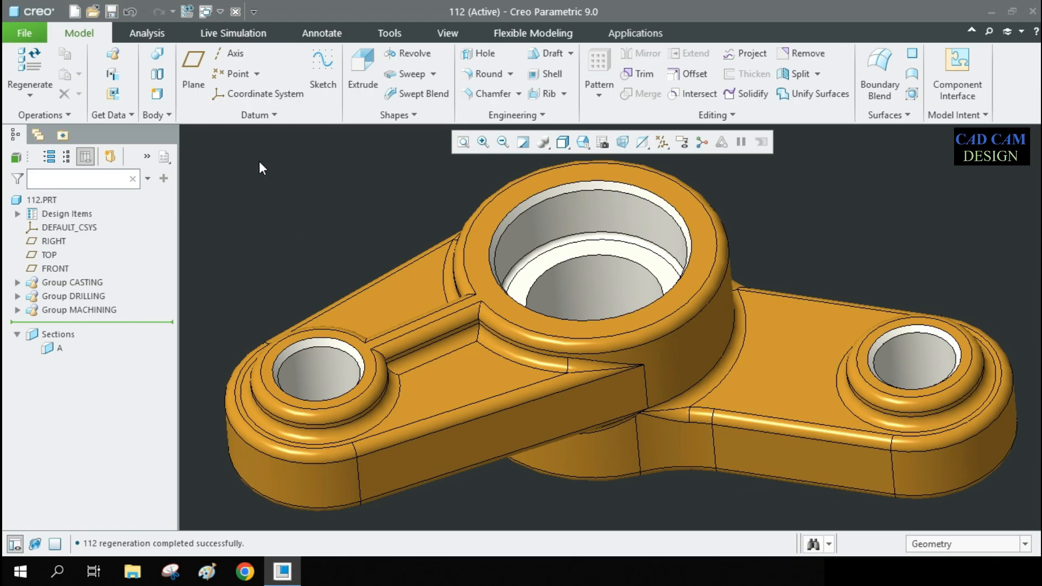
{"action": "left_click", "coordinate": [388, 39]}
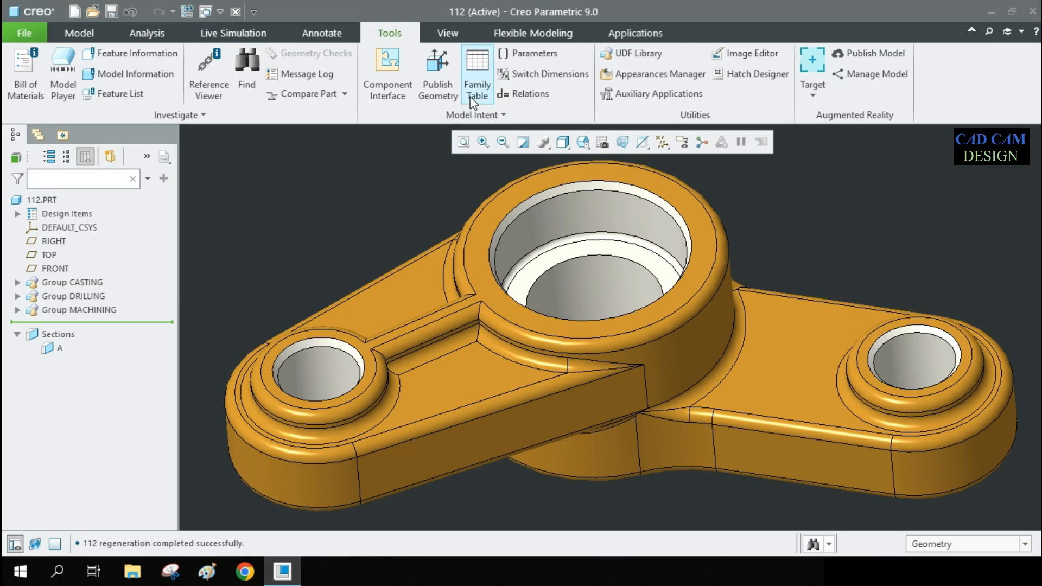
{"action": "left_click", "coordinate": [514, 93]}
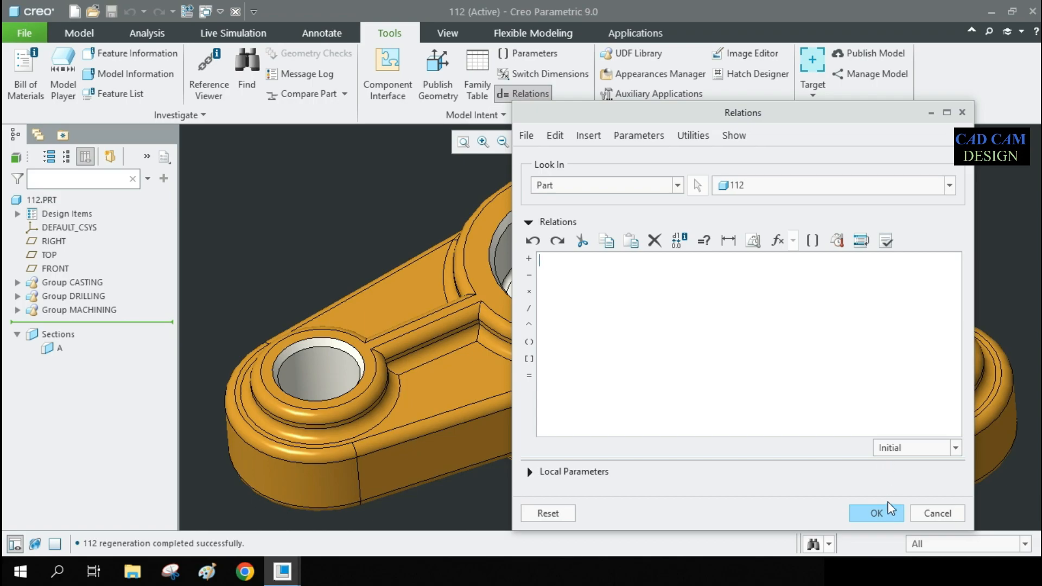
{"action": "left_click", "coordinate": [877, 513]}
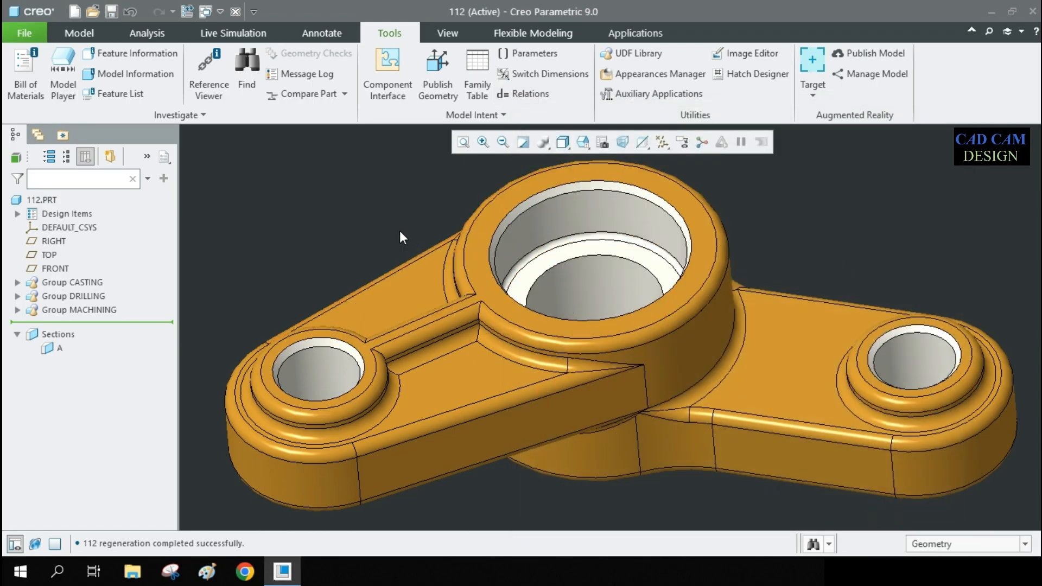
{"action": "left_click", "coordinate": [526, 52]}
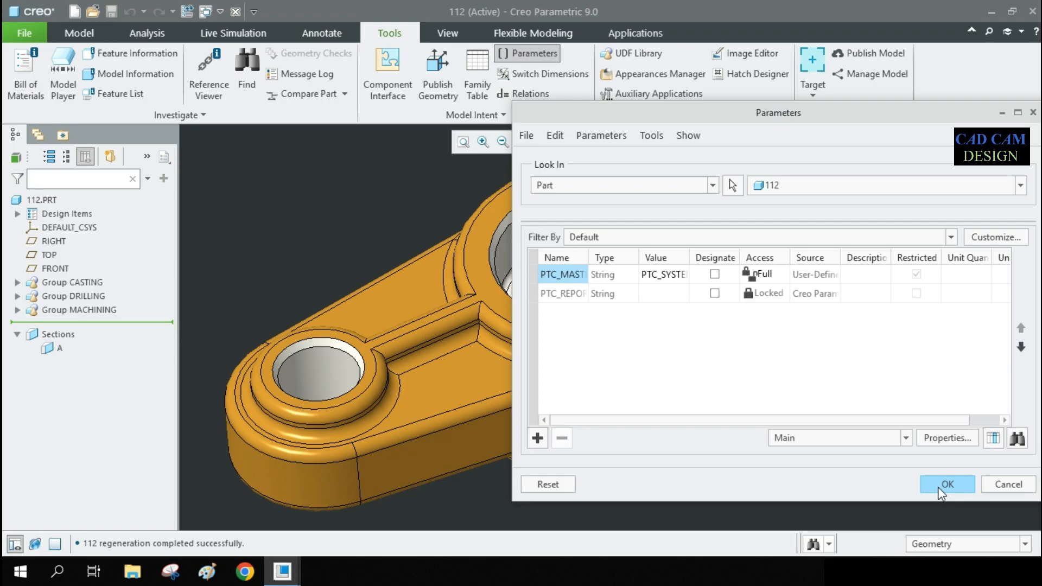
{"action": "left_click", "coordinate": [965, 488]}
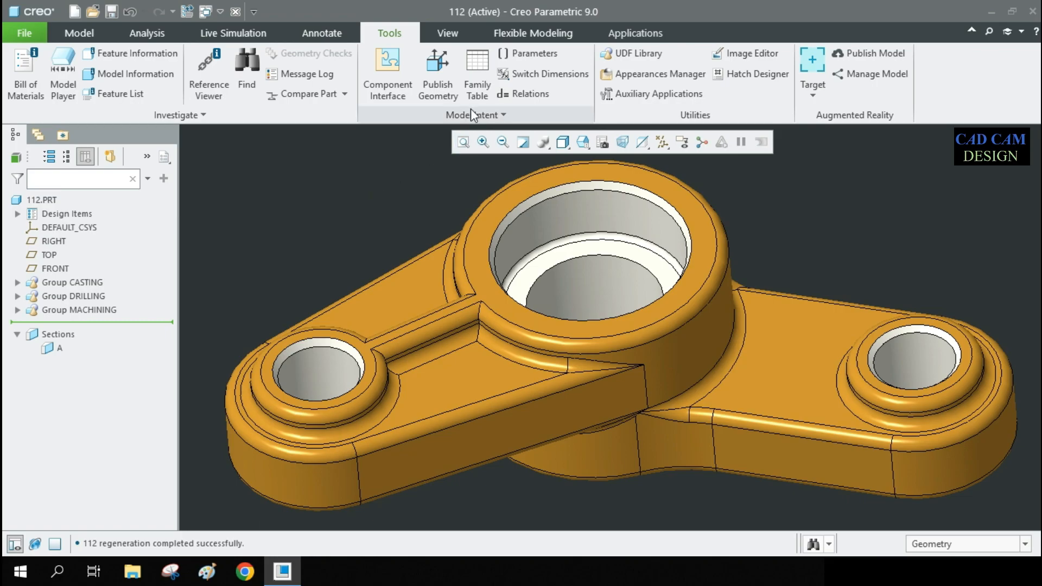
- Examine the family table of part 112 and close it without adding any instances
{"action": "left_click", "coordinate": [476, 82]}
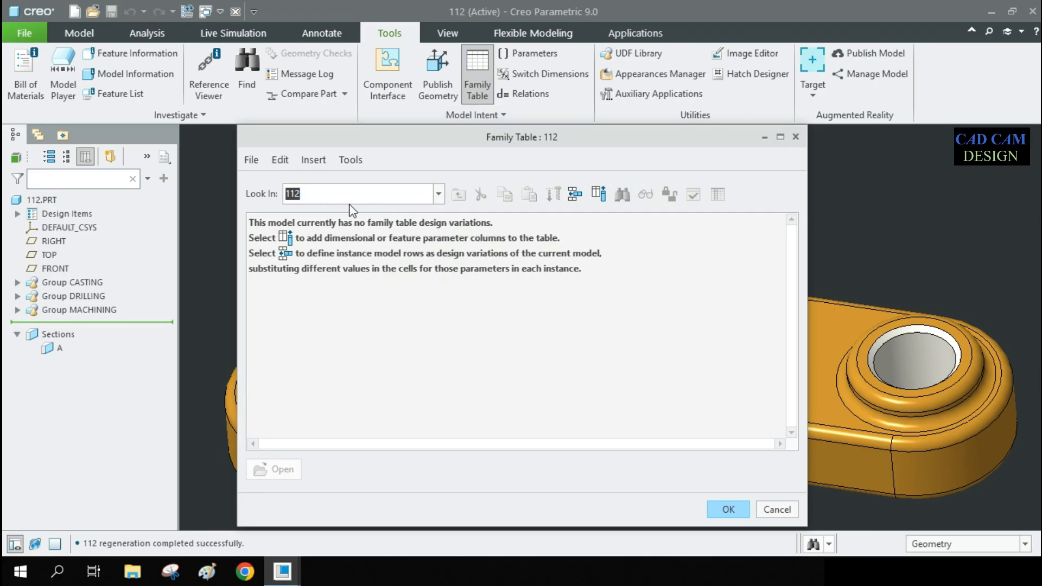
{"action": "left_click", "coordinate": [336, 194]}
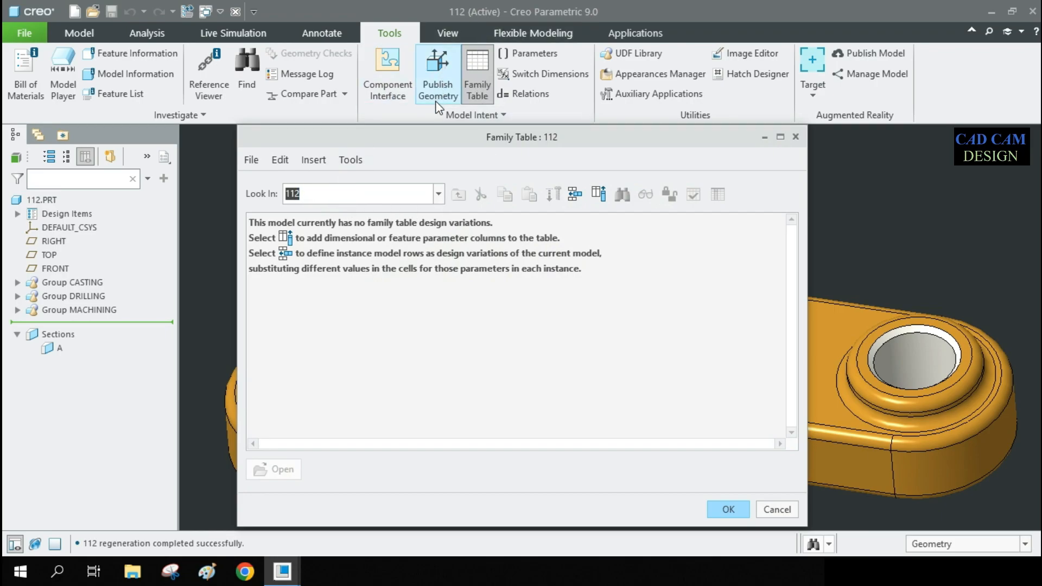
{"action": "left_click_drag", "start_coordinate": [428, 136], "coordinate": [438, 125]}
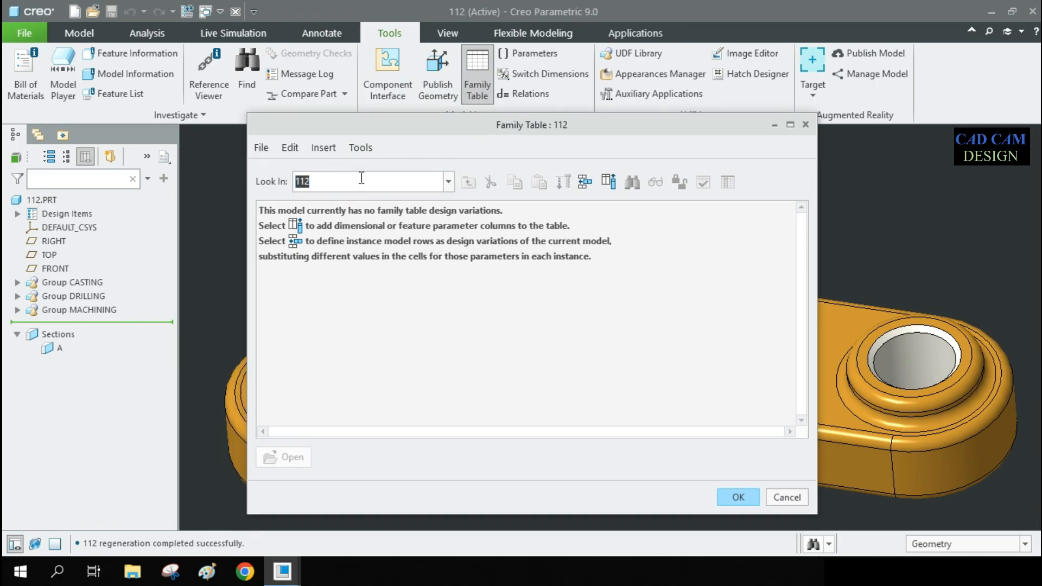
{"action": "left_click", "coordinate": [804, 124]}
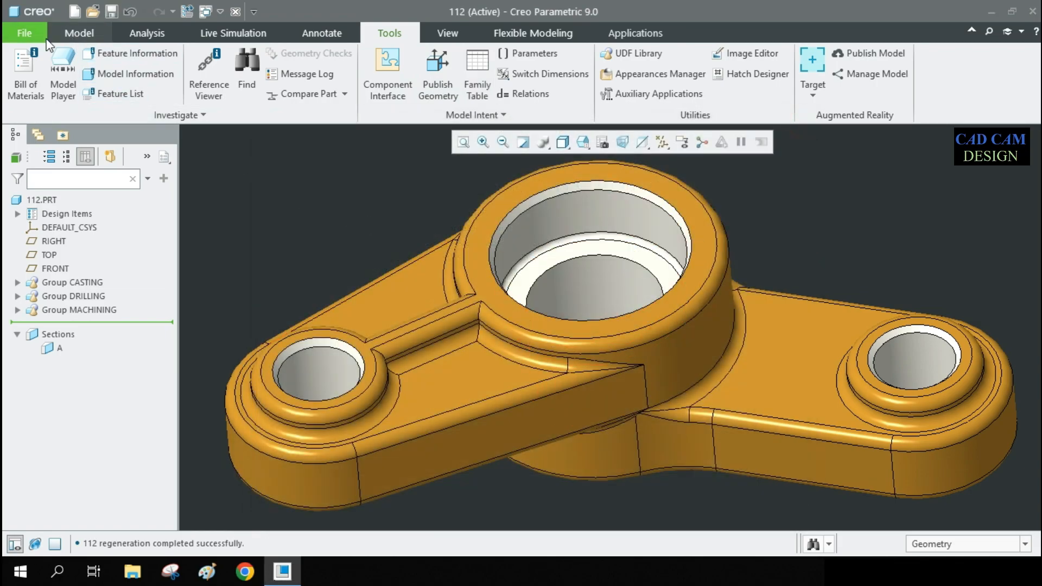
- Check the file name and renaming options of part 112, and leave without renaming it
{"action": "left_click", "coordinate": [22, 33]}
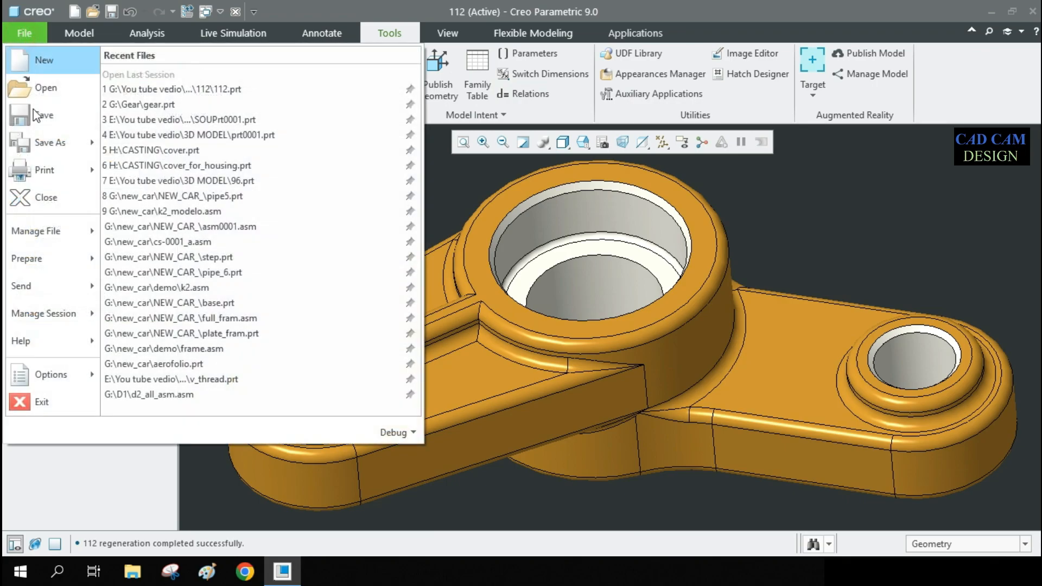
{"action": "left_click", "coordinate": [50, 259]}
{"action": "left_click", "coordinate": [57, 233]}
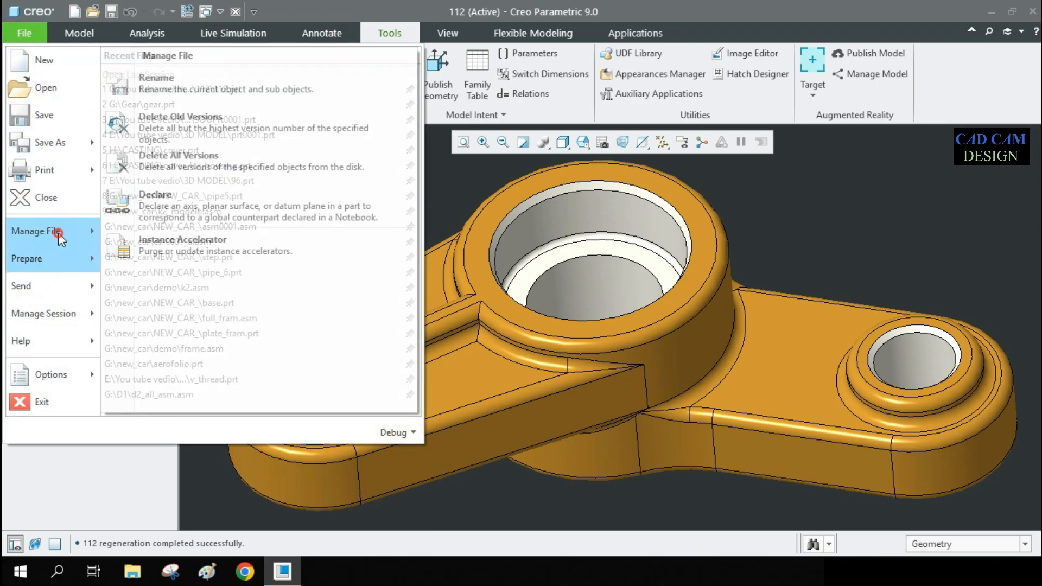
{"action": "left_click", "coordinate": [197, 92]}
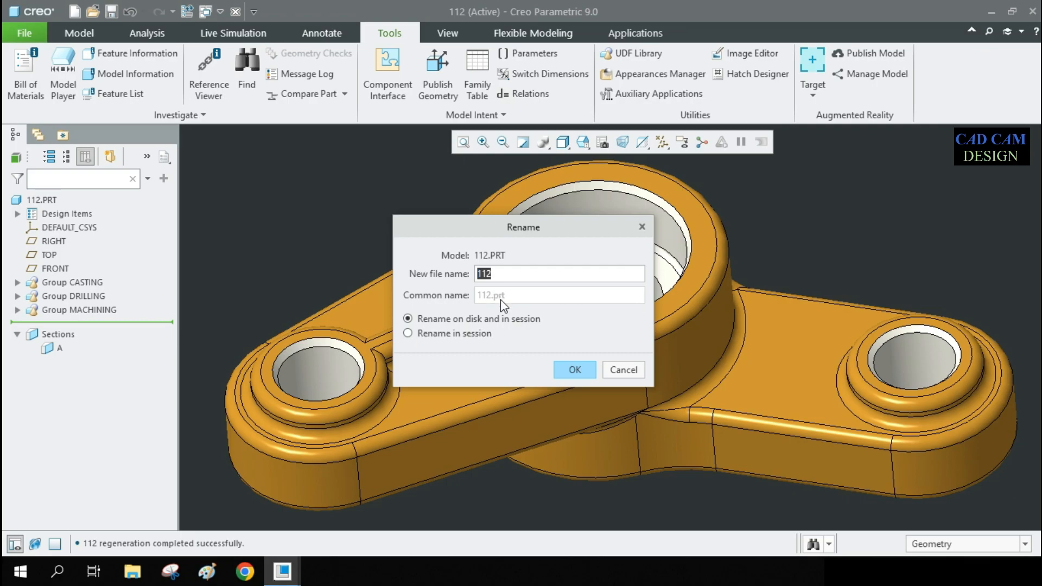
{"action": "left_click", "coordinate": [622, 371]}
- Look at the family table again, and preview the model rolled back to just after the CASTING group and forward again
{"action": "left_click", "coordinate": [478, 73]}
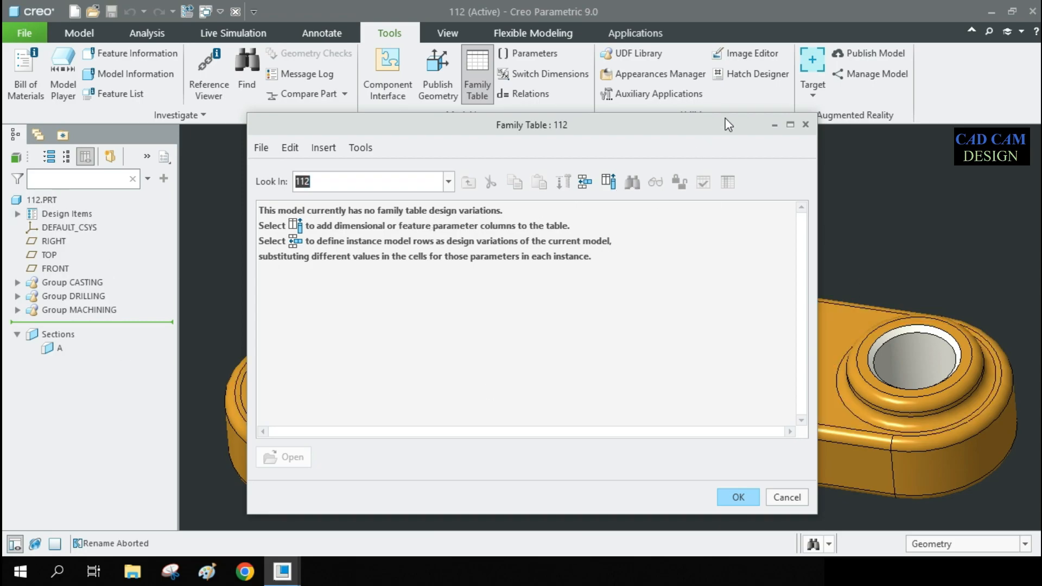
{"action": "left_click", "coordinate": [805, 125]}
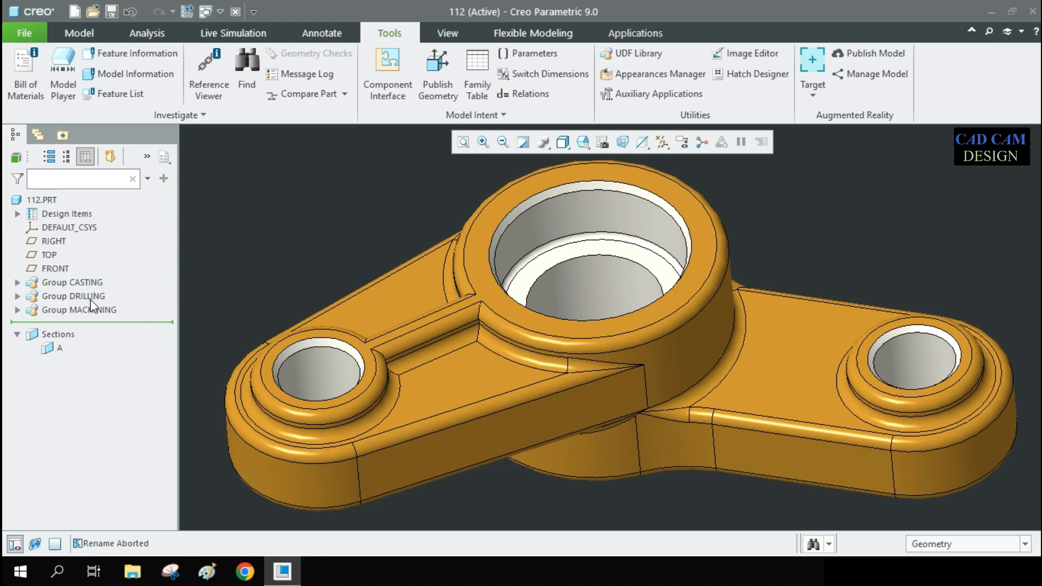
{"action": "mouse_move", "coordinate": [96, 318]}
{"action": "left_mouse_down"}
{"action": "mouse_move", "coordinate": [100, 283]}
{"action": "mouse_move", "coordinate": [99, 296]}
{"action": "left_mouse_up"}
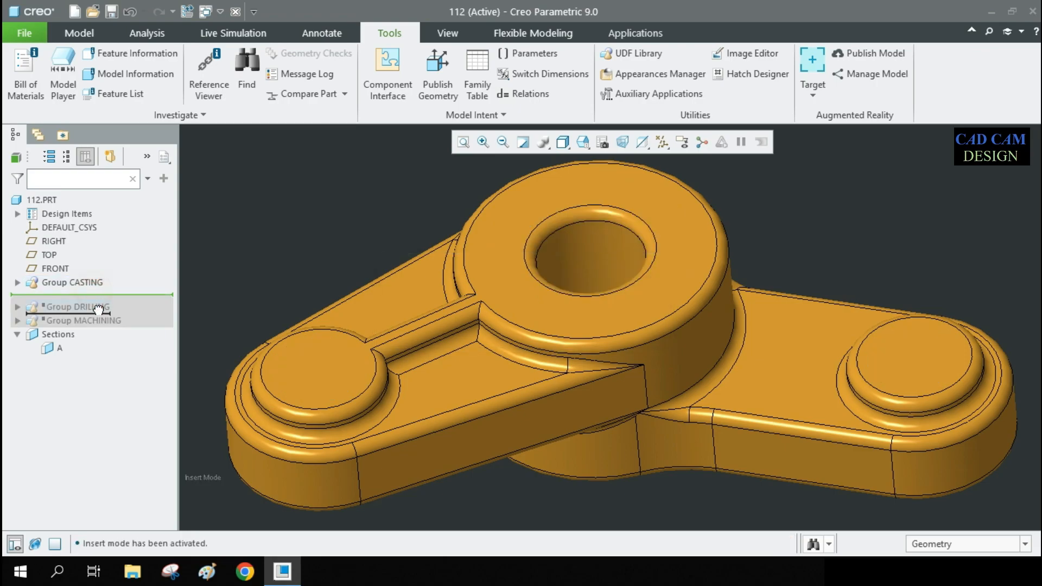
{"action": "left_click_drag", "start_coordinate": [113, 309], "coordinate": [112, 324]}
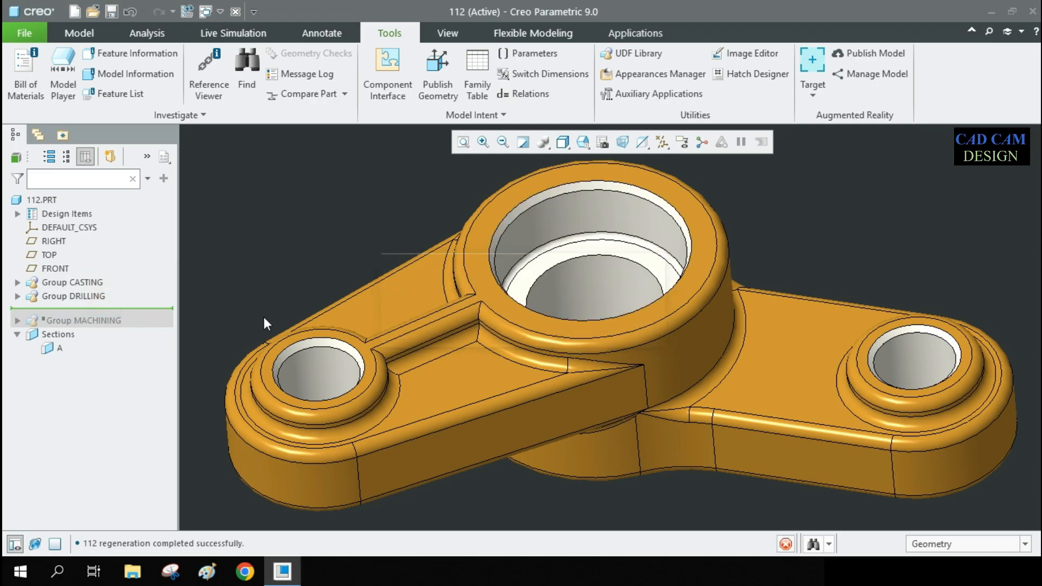
- Add three instance rows to the family table of part 112
{"action": "left_click", "coordinate": [475, 76]}
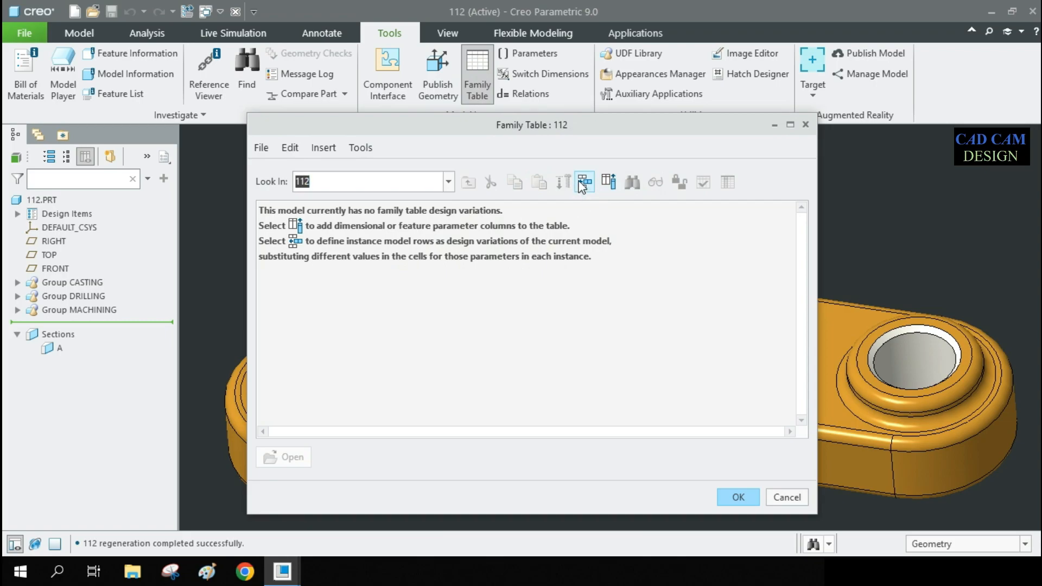
{"action": "left_click", "coordinate": [582, 183]}
{"action": "left_click", "coordinate": [583, 184]}
{"action": "left_click", "coordinate": [583, 184]}
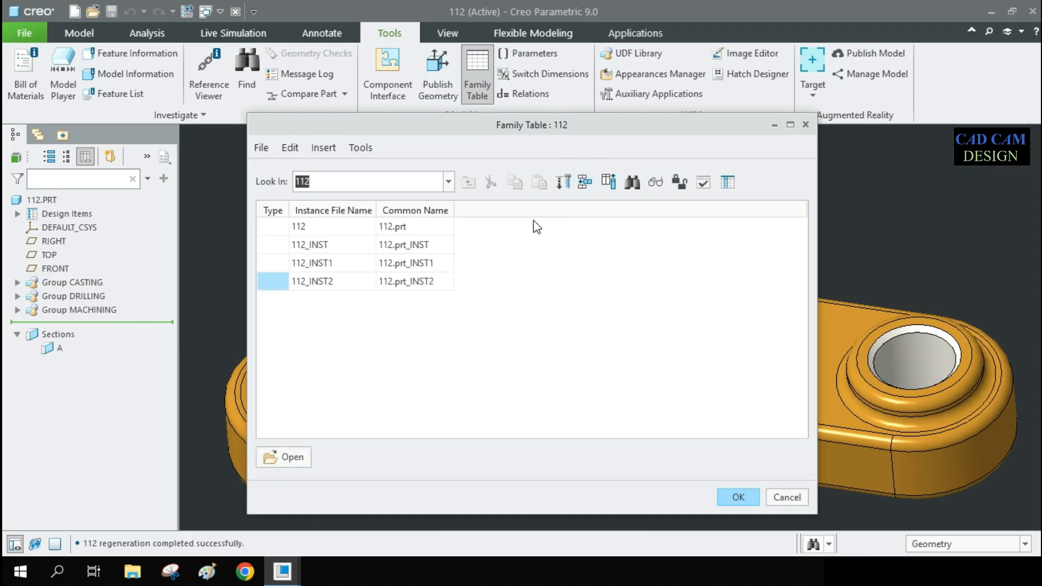
- Rename the three family table instances CASTING, DRILLING and MACHINING
{"action": "left_click", "coordinate": [352, 245]}
{"action": "left_click_drag", "start_coordinate": [337, 244], "coordinate": [296, 239]}
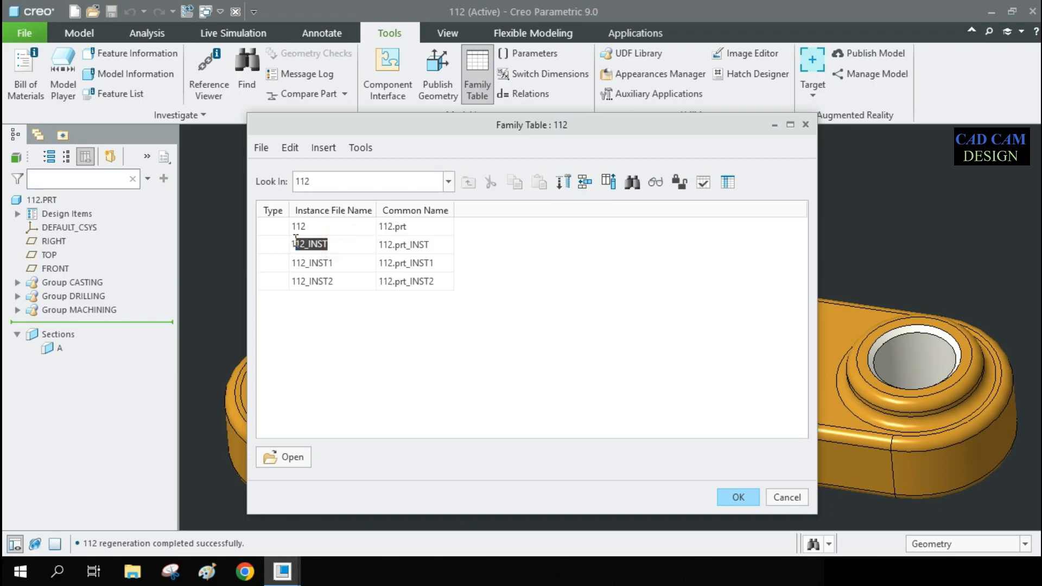
{"action": "key", "text": "BackSpace"}
{"action": "key", "text": "BackSpace"}
{"action": "type", "text": "casting"}
{"action": "left_click", "coordinate": [349, 263]}
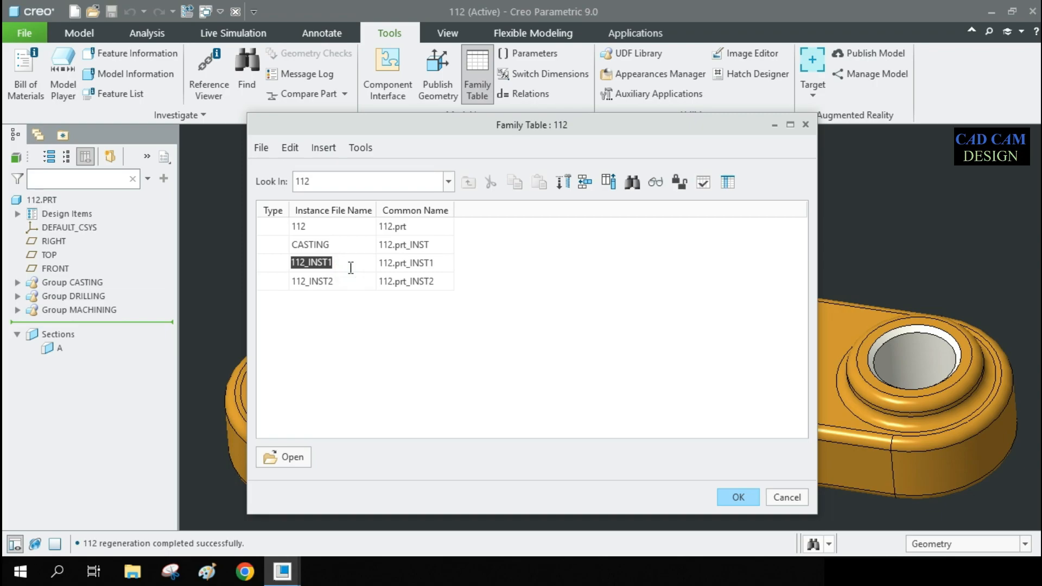
{"action": "type", "text": "drilling"}
{"action": "left_click", "coordinate": [356, 282]}
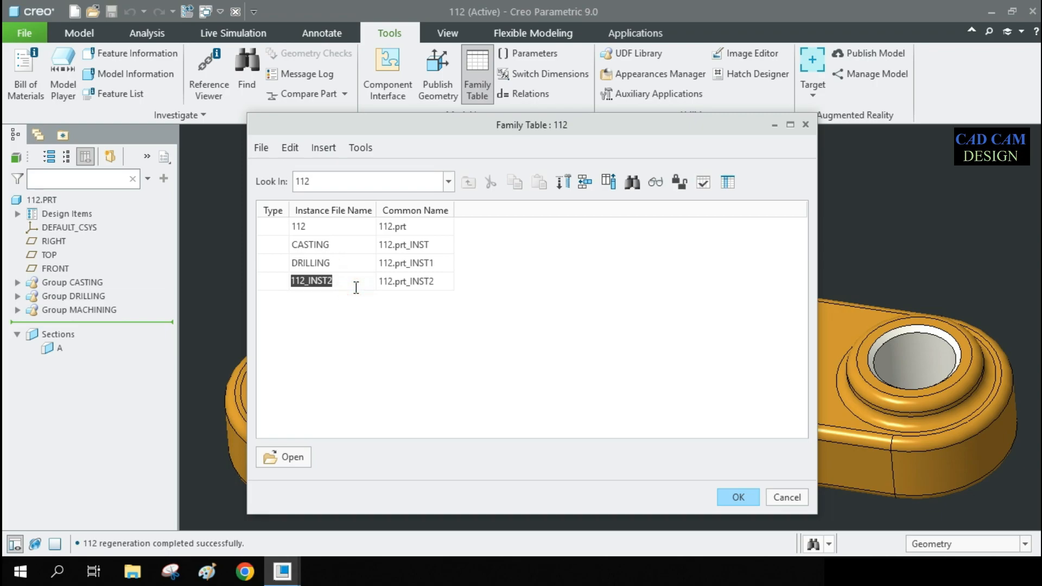
{"action": "type", "text": "machining"}
{"action": "left_click", "coordinate": [378, 375]}
- Set the common name of the CASTING instance to CASTING.prt
{"action": "left_click", "coordinate": [339, 245]}
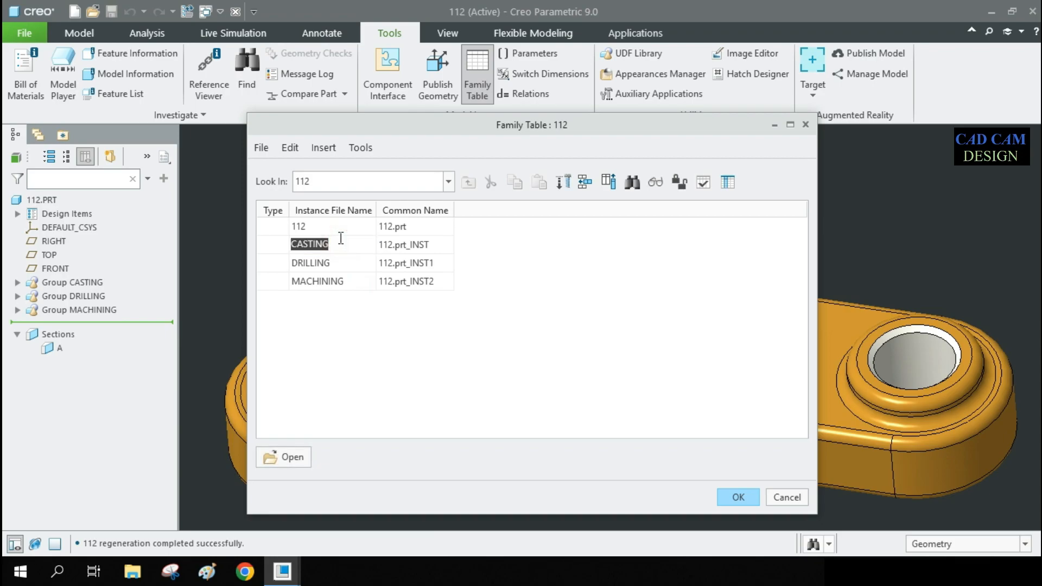
{"action": "double_click", "coordinate": [394, 243]}
{"action": "left_click_drag", "start_coordinate": [394, 243], "coordinate": [350, 242]}
{"action": "type", "text": "CASTING"}
{"action": "left_click_drag", "start_coordinate": [432, 245], "coordinate": [488, 256]}
{"action": "key", "text": "BackSpace"}
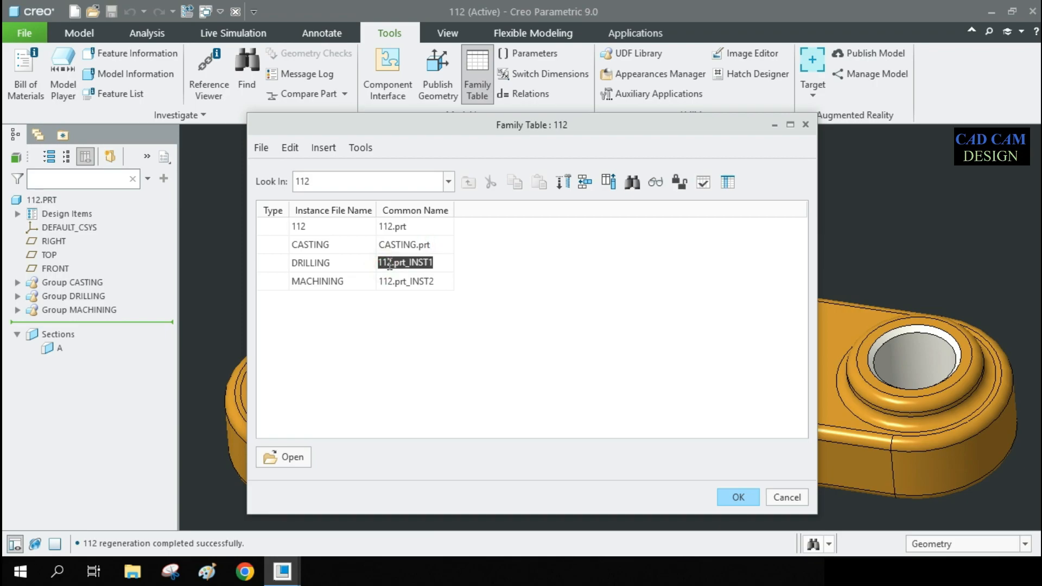
- Set the common name of the DRILLING instance to DRILLING.prt
{"action": "left_click", "coordinate": [319, 262]}
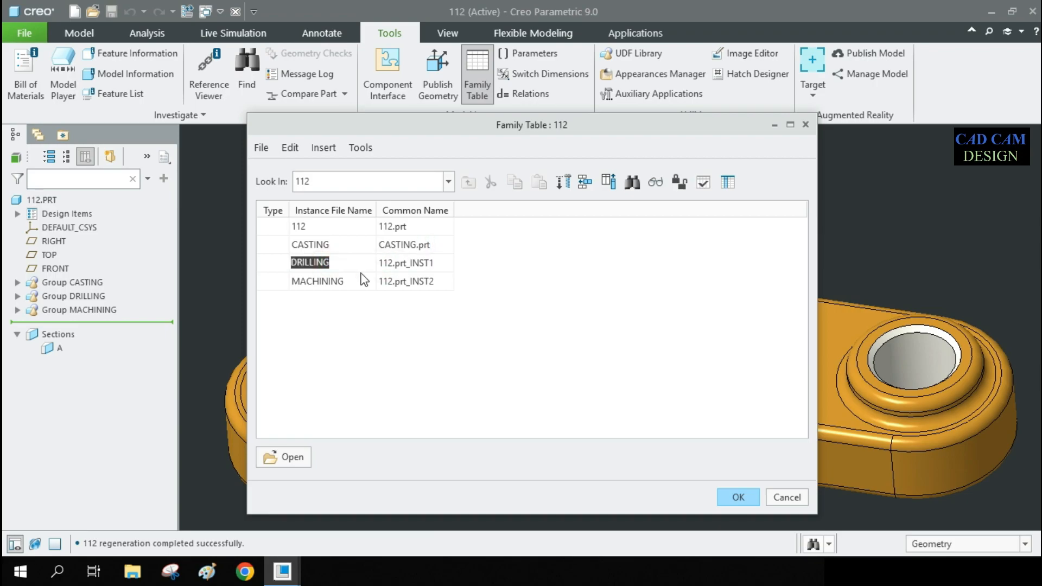
{"action": "left_click", "coordinate": [383, 262]}
{"action": "double_click", "coordinate": [385, 263]}
{"action": "type", "text": "DRILLING"}
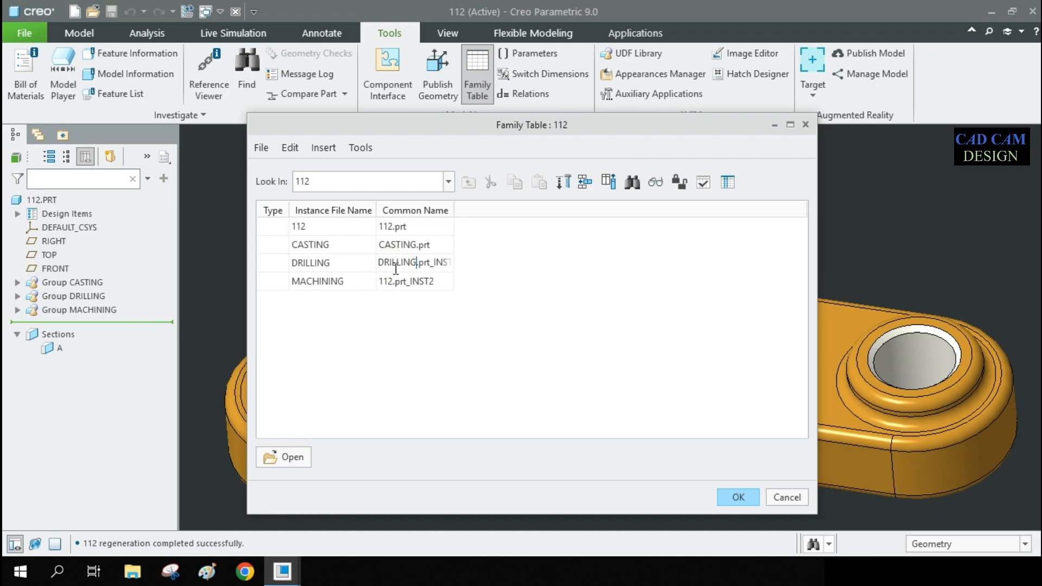
{"action": "left_click_drag", "start_coordinate": [429, 265], "coordinate": [469, 263]}
{"action": "key", "text": "BackSpace"}
- Open the family table in Excel, start editing the MACHINING instance name, and dismiss the Office activation wizard
{"action": "left_click", "coordinate": [730, 184]}
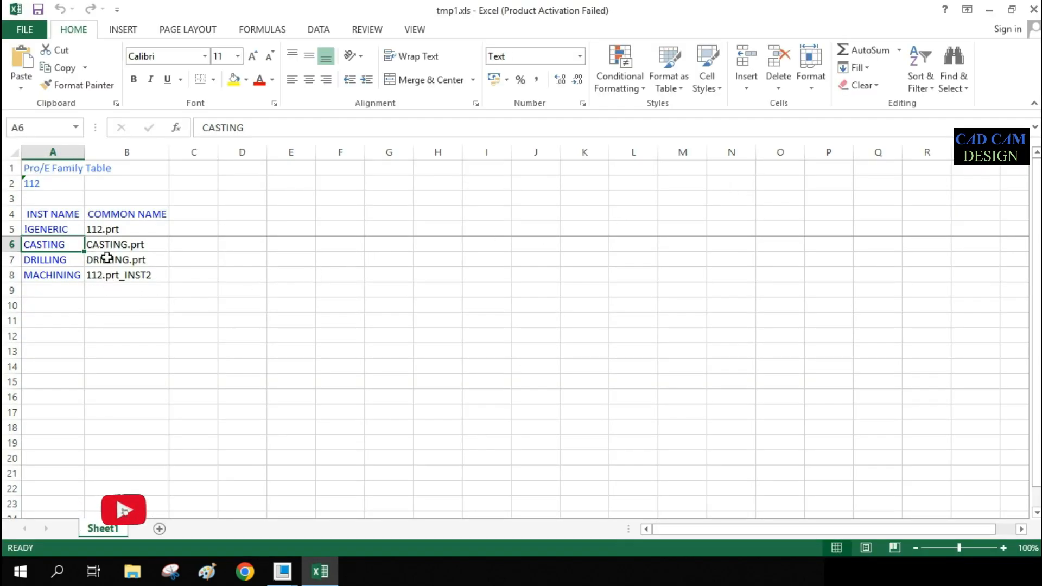
{"action": "left_click", "coordinate": [59, 276]}
{"action": "double_click", "coordinate": [255, 128]}
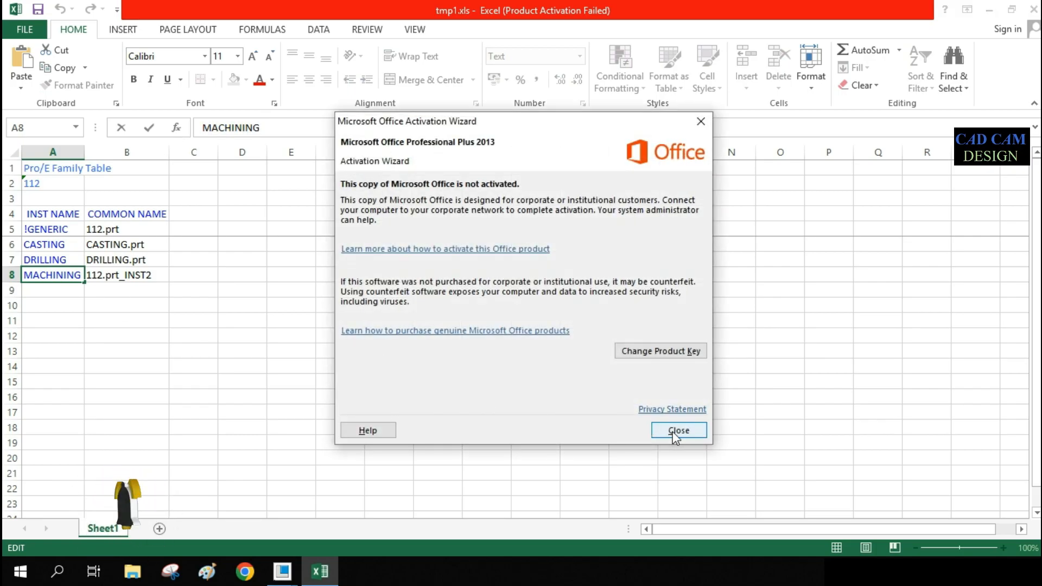
{"action": "left_click", "coordinate": [674, 430]}
- Set the MACHINING instance's common name to DRILLING.prt in the spreadsheet, then close Excel and update the family table with the changes
{"action": "left_click", "coordinate": [111, 278]}
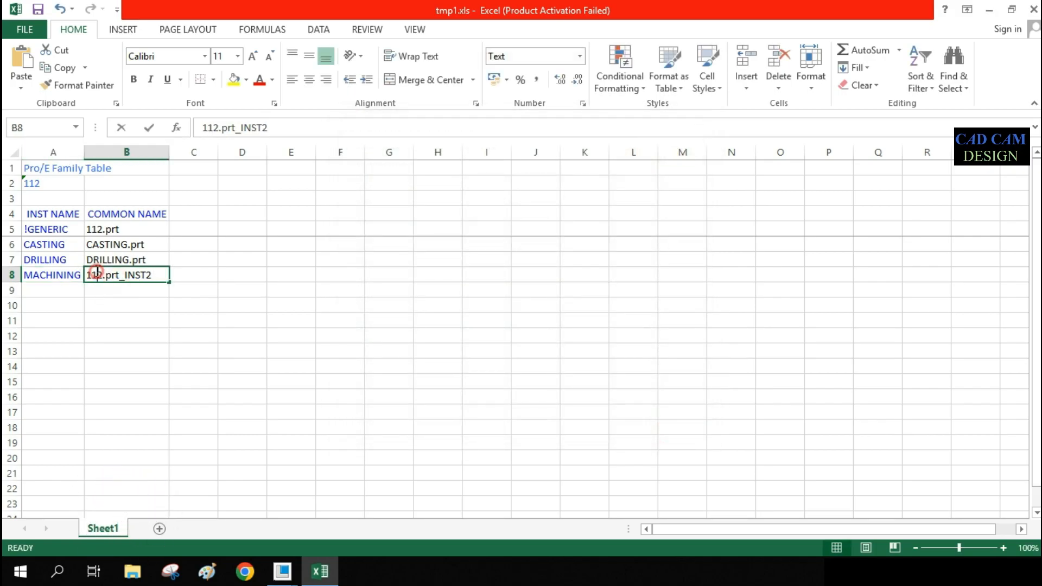
{"action": "double_click", "coordinate": [100, 276]}
{"action": "double_click", "coordinate": [101, 274]}
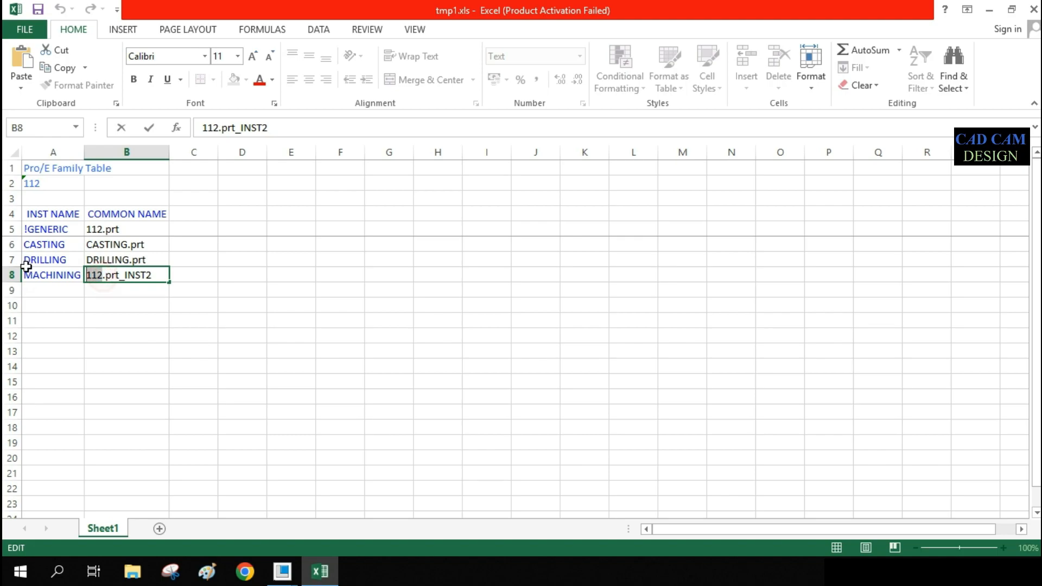
{"action": "type", "text": "DRILLING"}
{"action": "left_click_drag", "start_coordinate": [148, 274], "coordinate": [182, 276]}
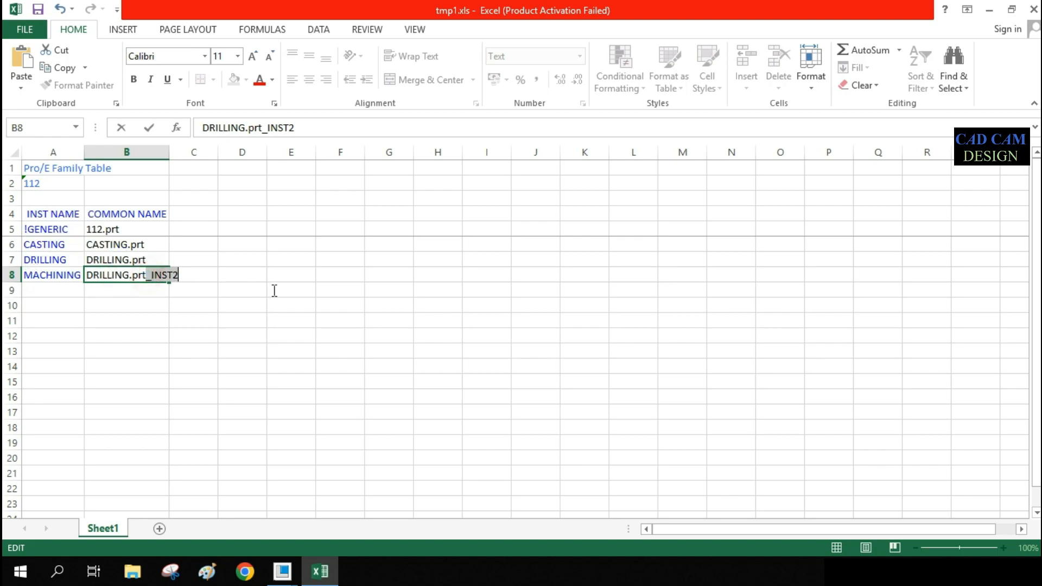
{"action": "key", "text": "Delete"}
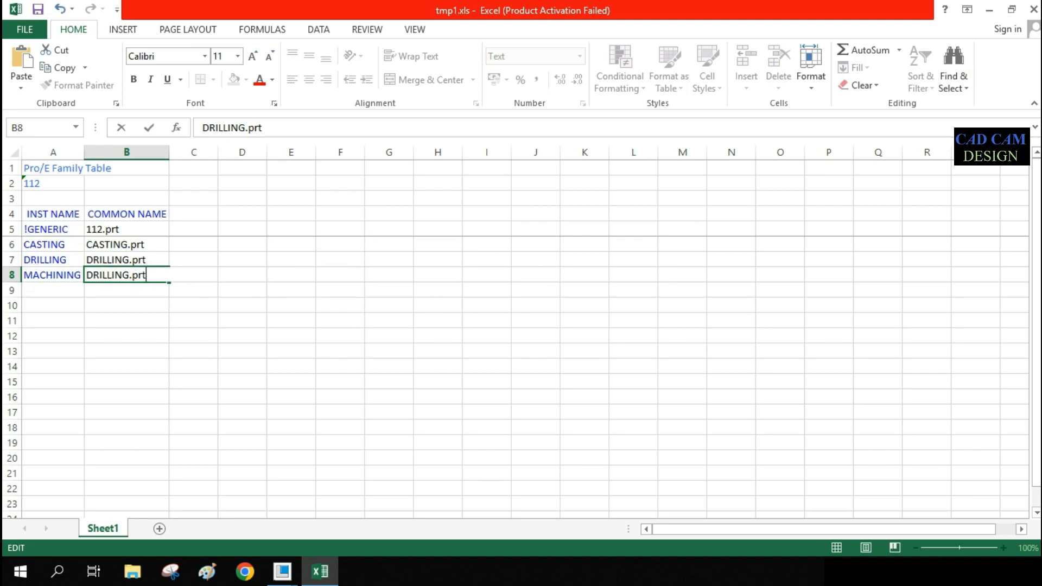
{"action": "left_click", "coordinate": [1032, 10]}
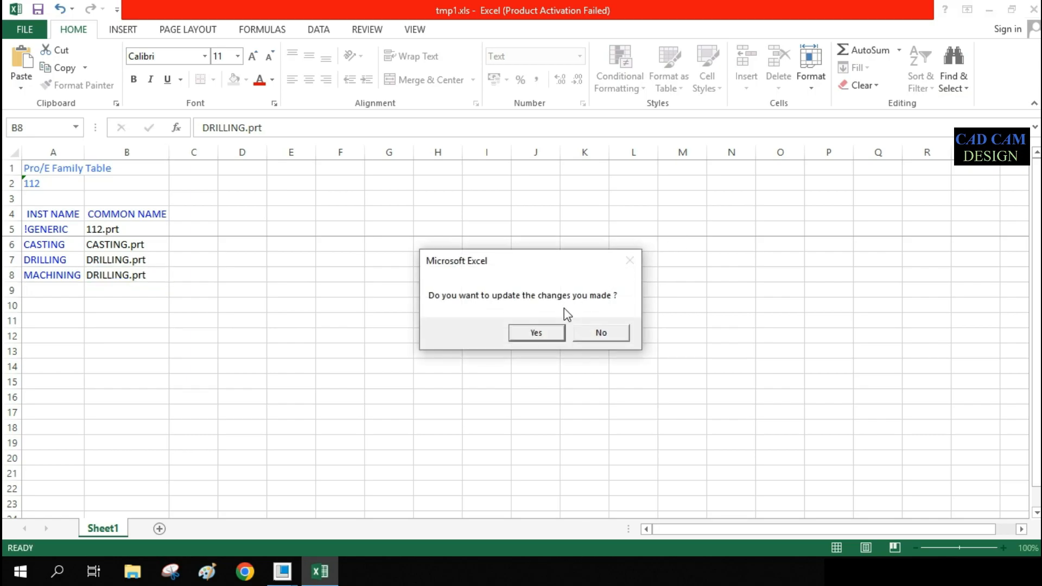
{"action": "left_click", "coordinate": [544, 332]}
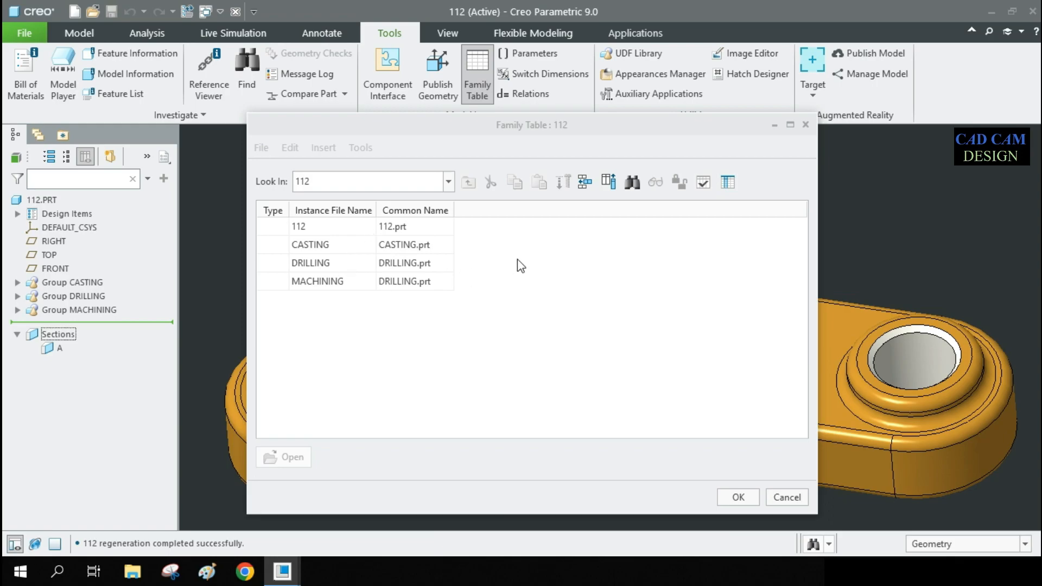
- Set the common name of the MACHINING instance to MACHINING.prt, reusing its instance file name
{"action": "left_click", "coordinate": [347, 282]}
{"action": "key", "text": "ctrl+c"}
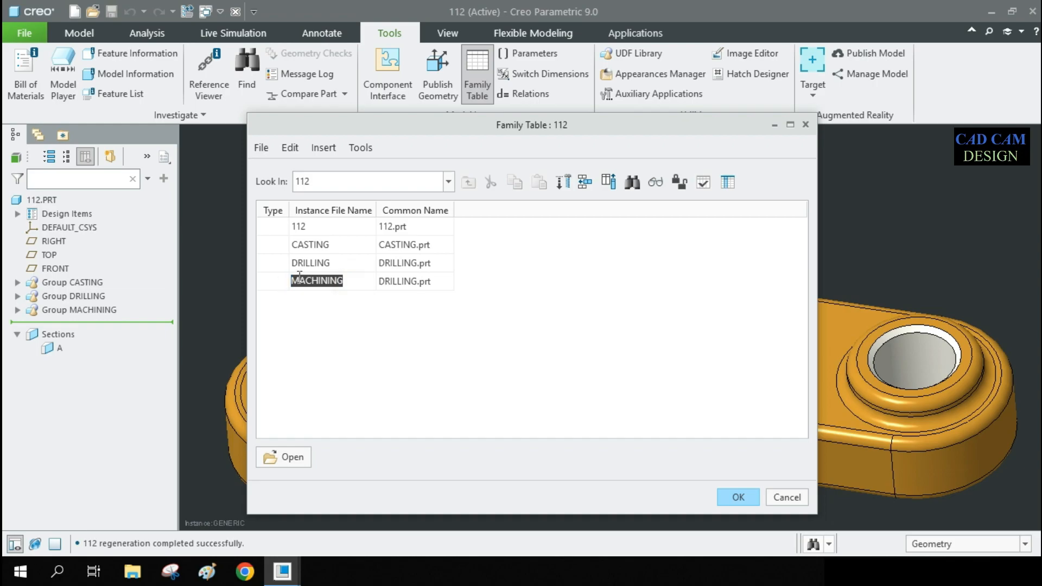
{"action": "double_click", "coordinate": [398, 281]}
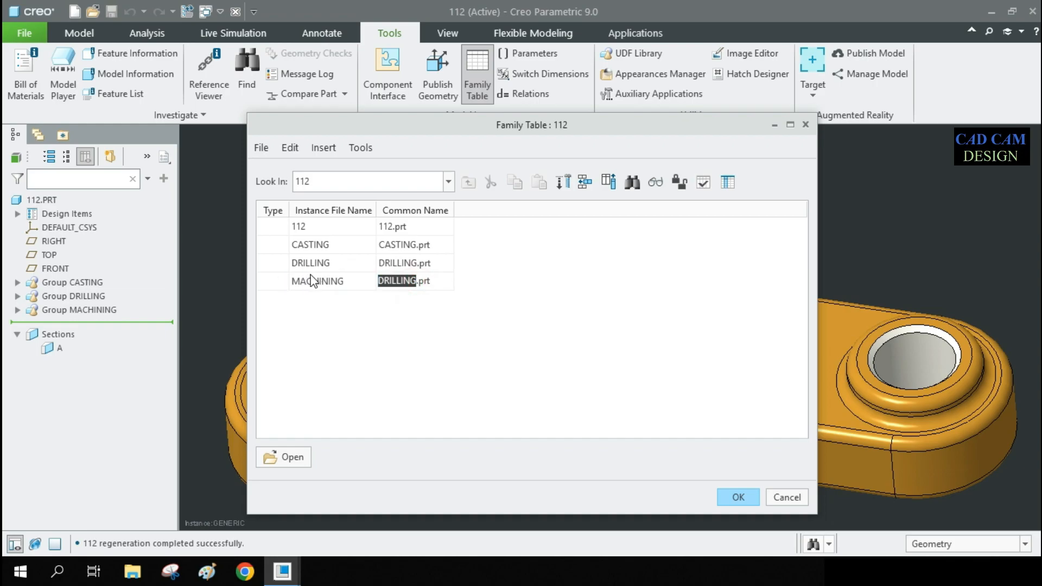
{"action": "key", "text": "ctrl+v"}
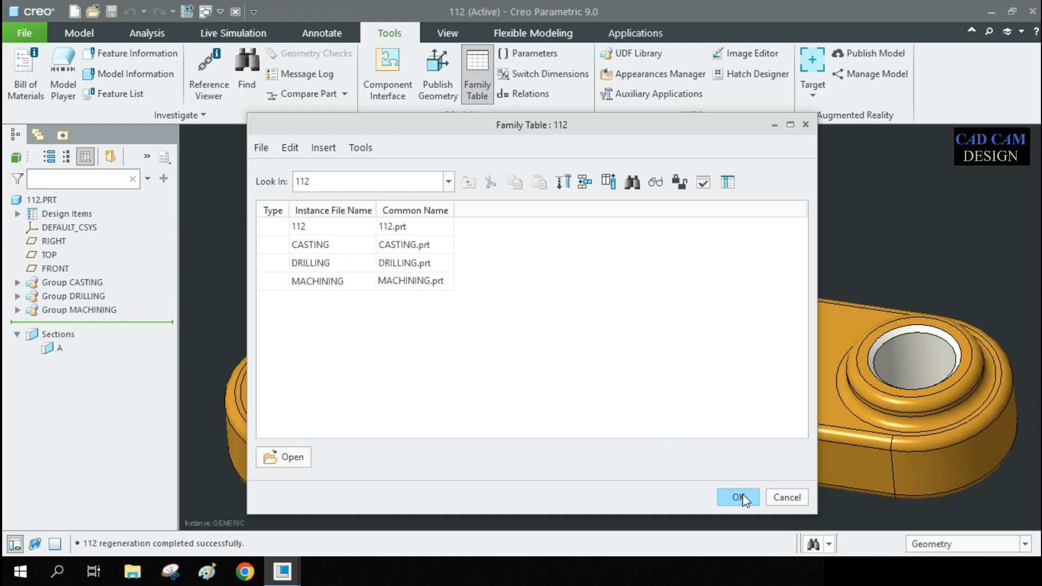
- Verify the CASTING, DRILLING and MACHINING instances of the family table and review their verification status
{"action": "left_click", "coordinate": [704, 183]}
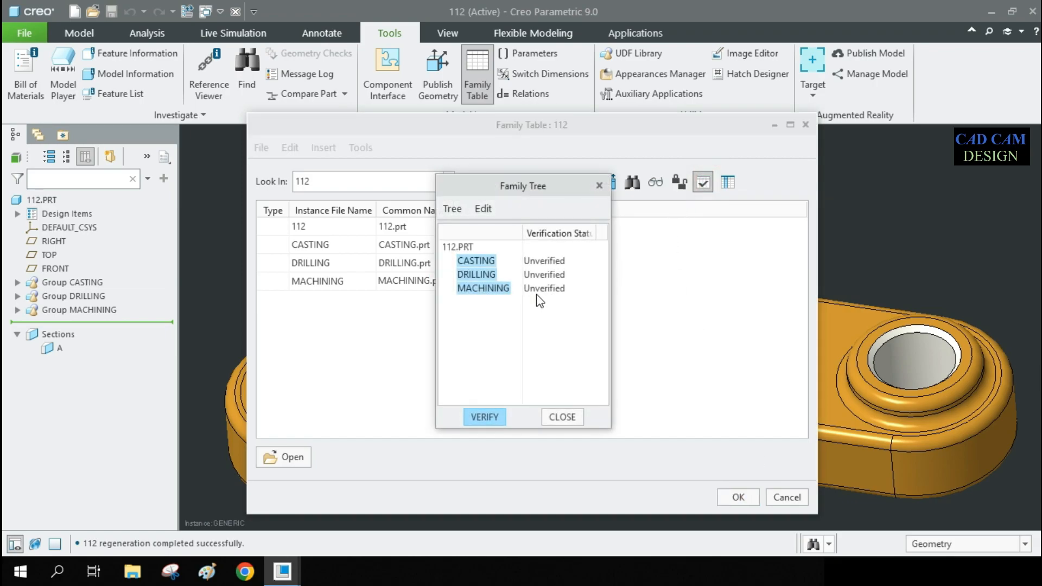
{"action": "left_click", "coordinate": [488, 415]}
{"action": "left_click", "coordinate": [563, 417]}
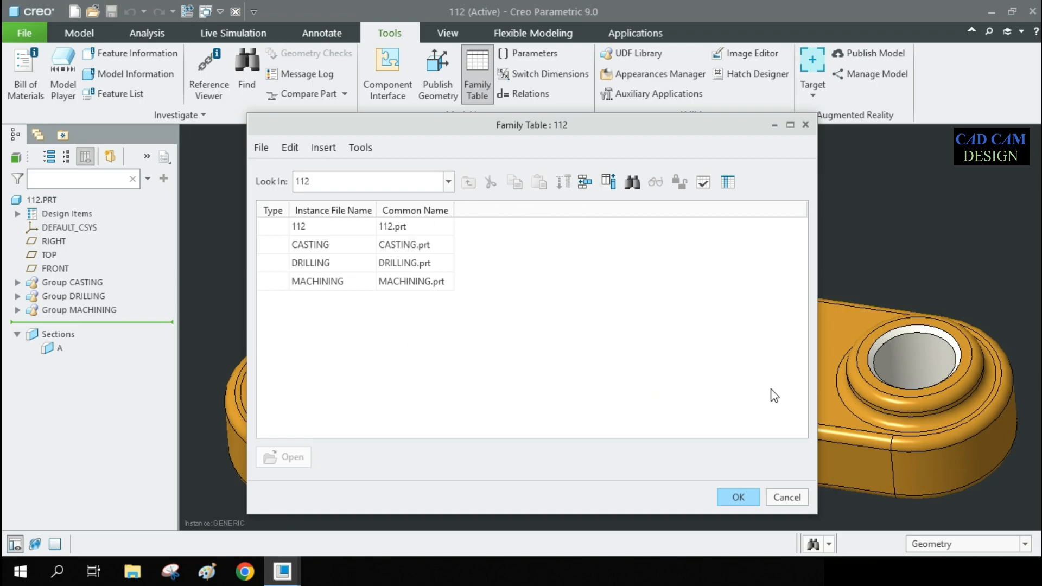
{"action": "left_click", "coordinate": [701, 183]}
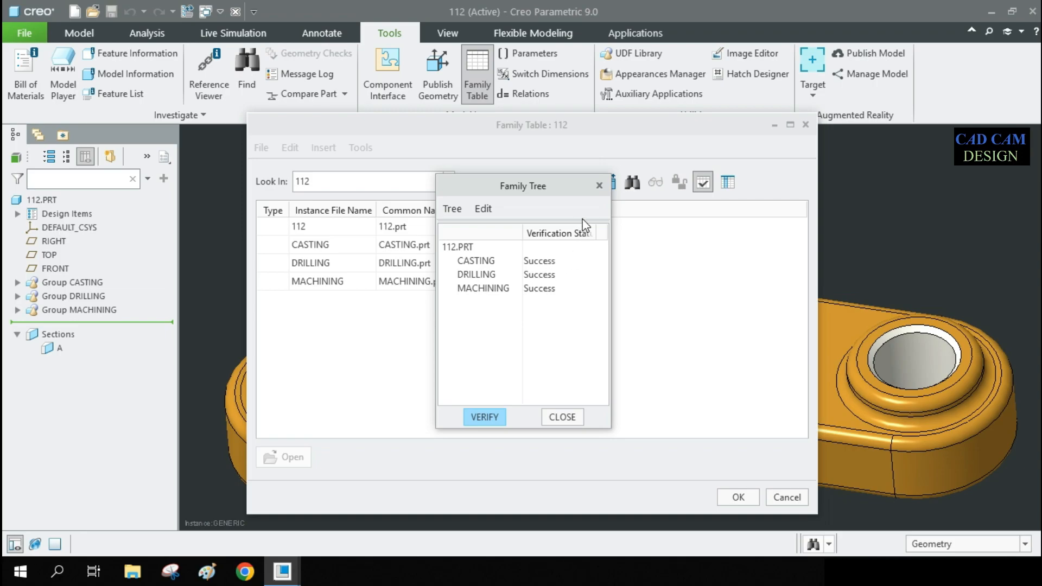
{"action": "left_click", "coordinate": [599, 185]}
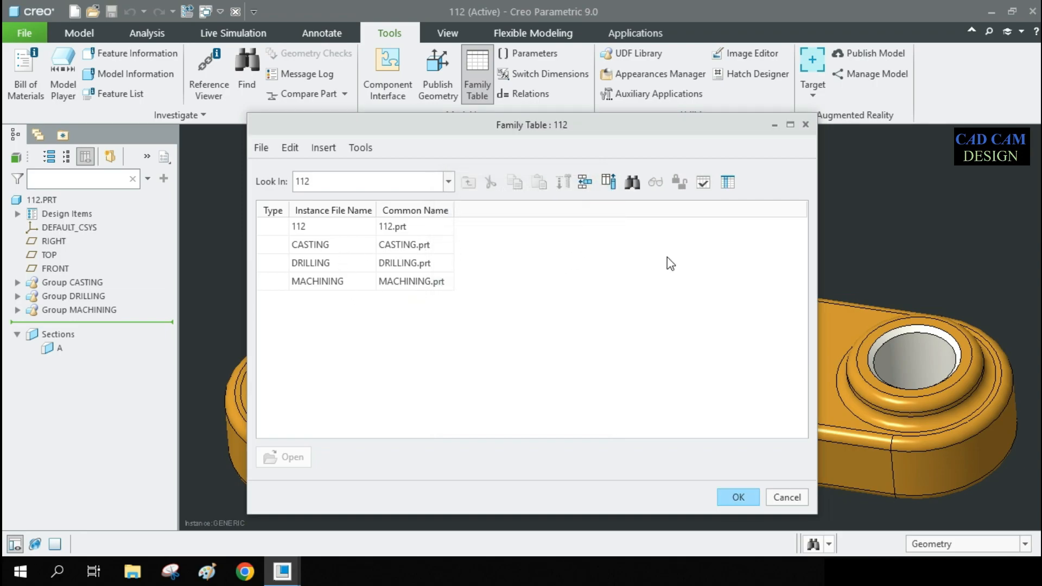
{"action": "left_click", "coordinate": [702, 183]}
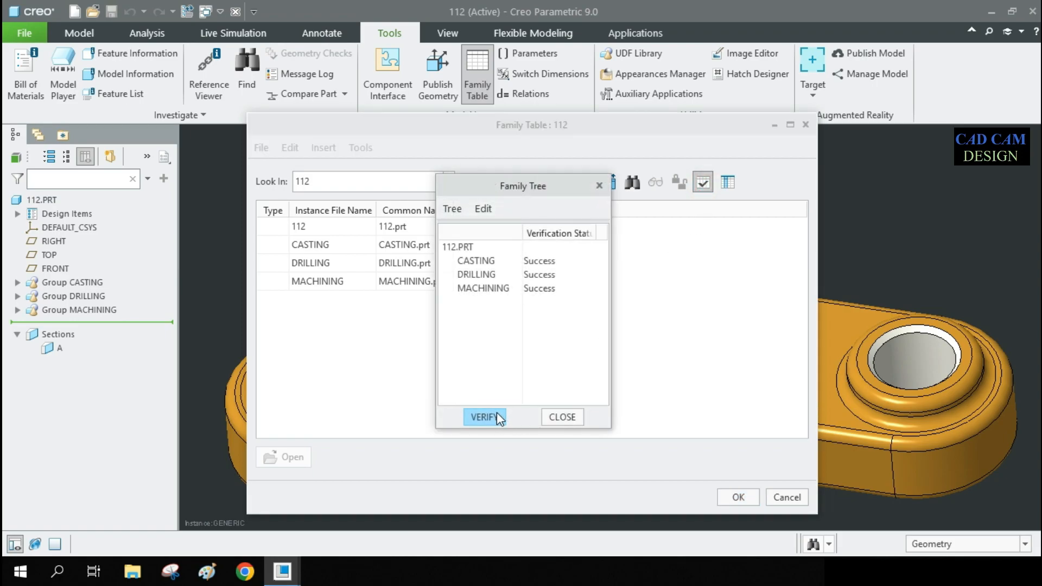
{"action": "left_click", "coordinate": [563, 418]}
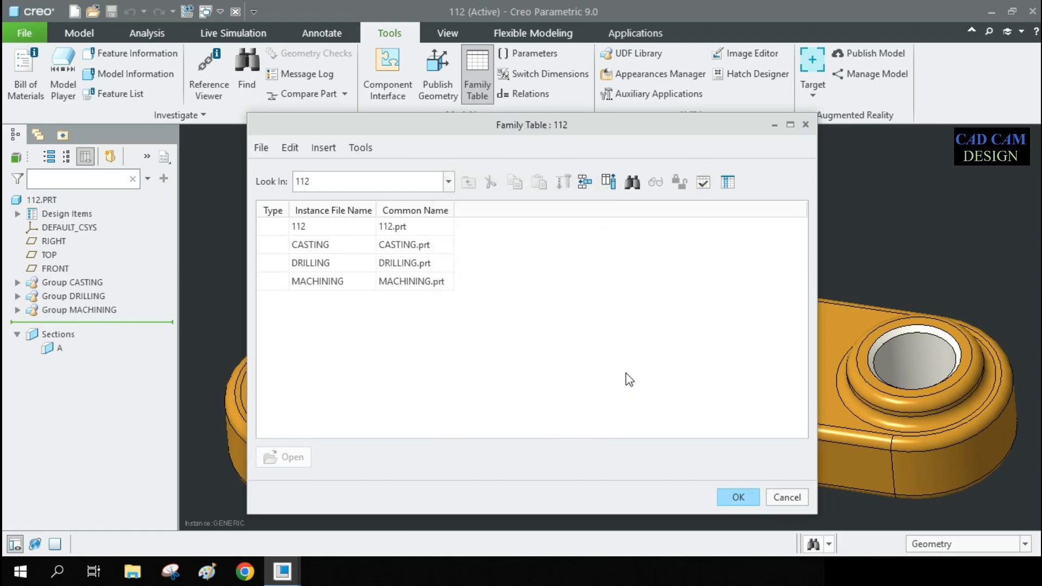
- Add the CASTING, DRILLING and MACHINING groups to the family table as feature columns
{"action": "left_click", "coordinate": [609, 182]}
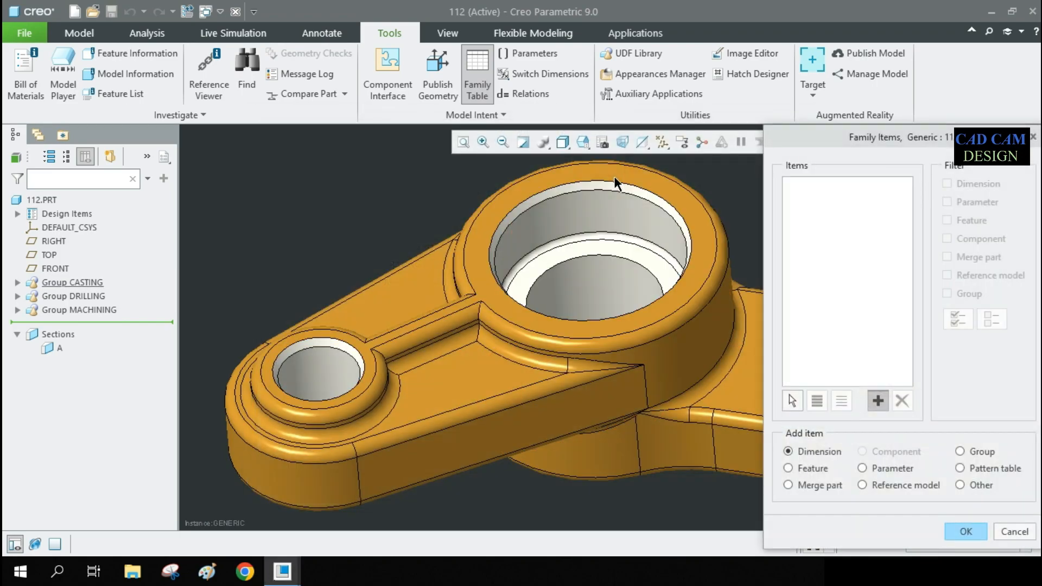
{"action": "left_click_drag", "start_coordinate": [816, 137], "coordinate": [774, 101]}
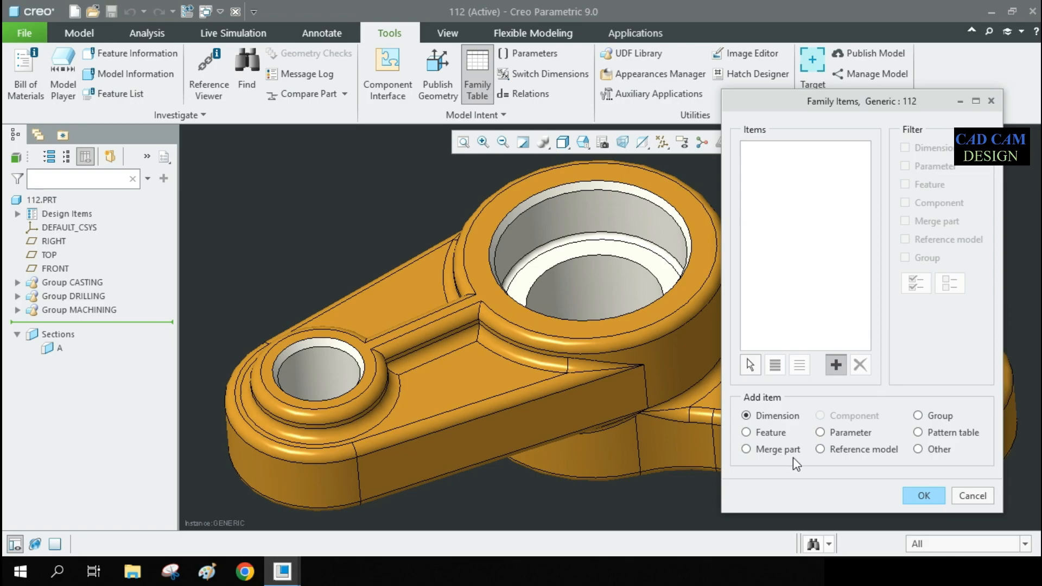
{"action": "left_click", "coordinate": [918, 449]}
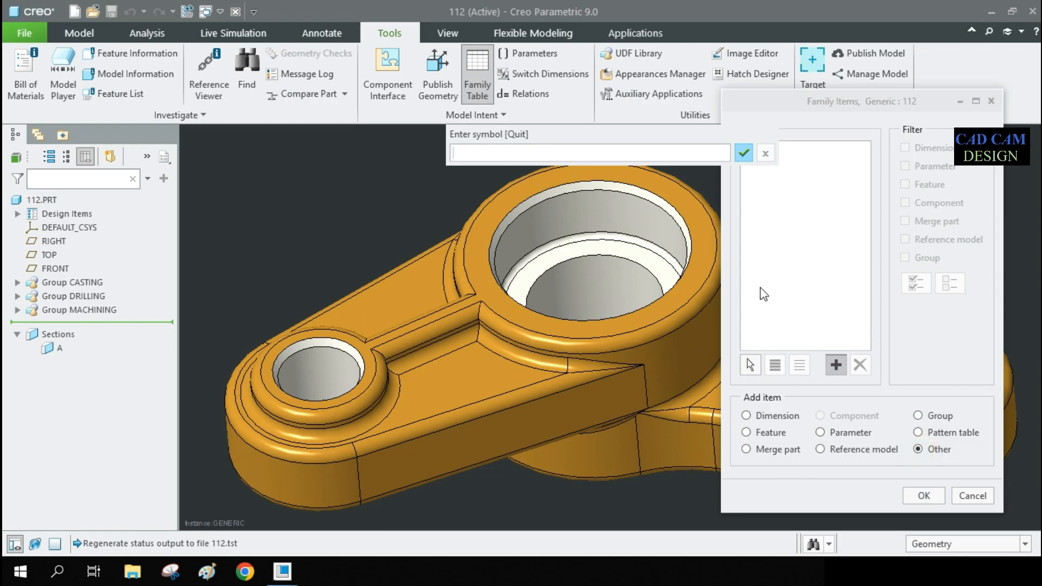
{"action": "left_click", "coordinate": [744, 154]}
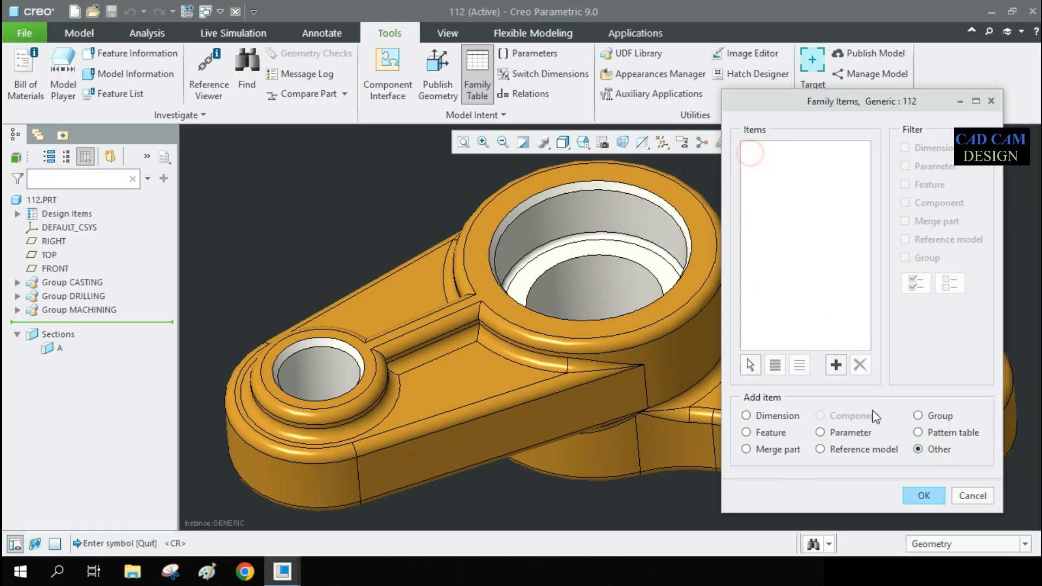
{"action": "left_click", "coordinate": [759, 434]}
{"action": "left_click_drag", "start_coordinate": [956, 477], "coordinate": [387, 169]}
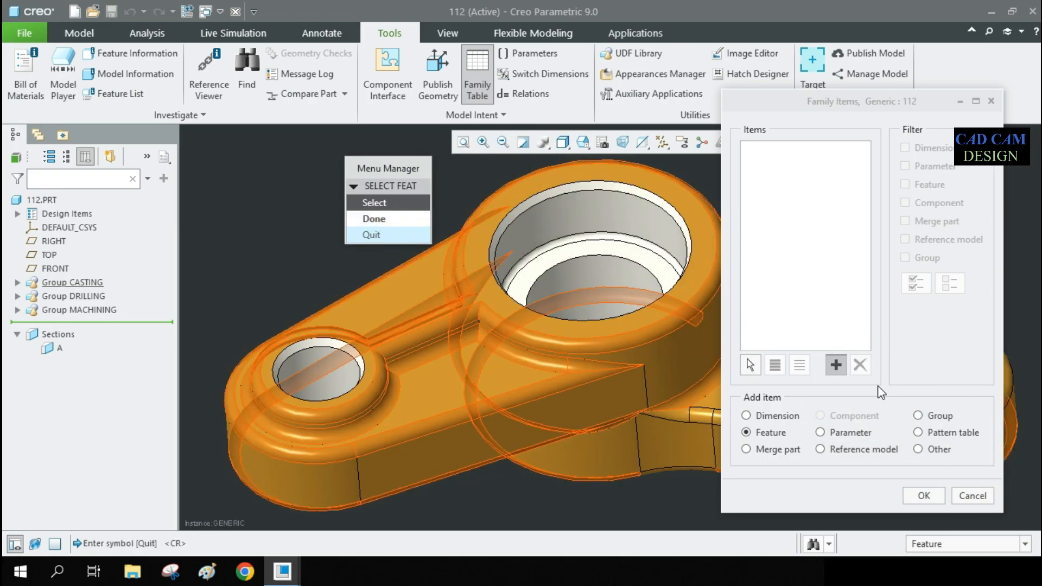
{"action": "left_click", "coordinate": [57, 283]}
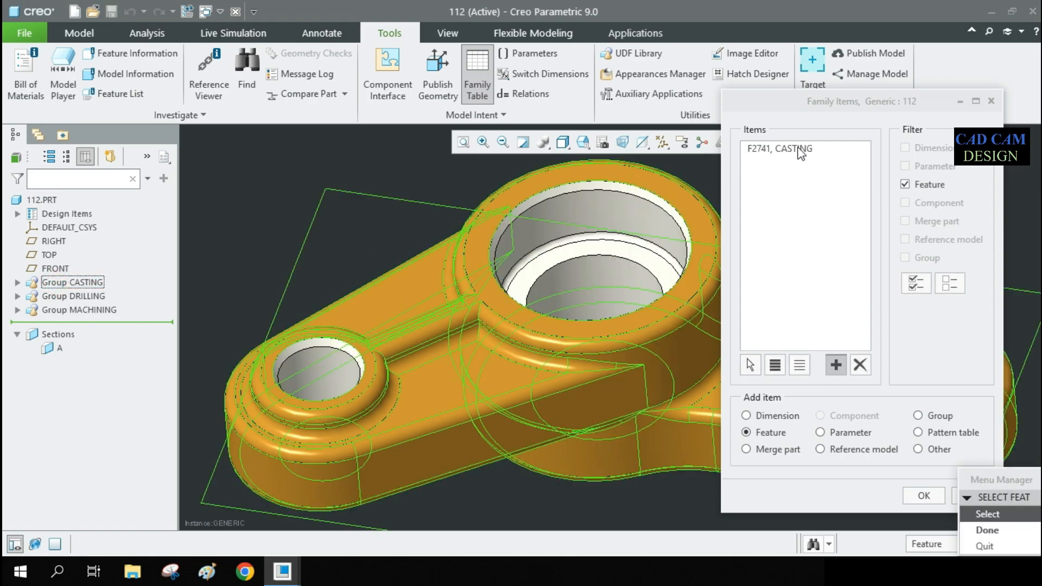
{"action": "left_click", "coordinate": [73, 298]}
{"action": "left_click", "coordinate": [79, 309]}
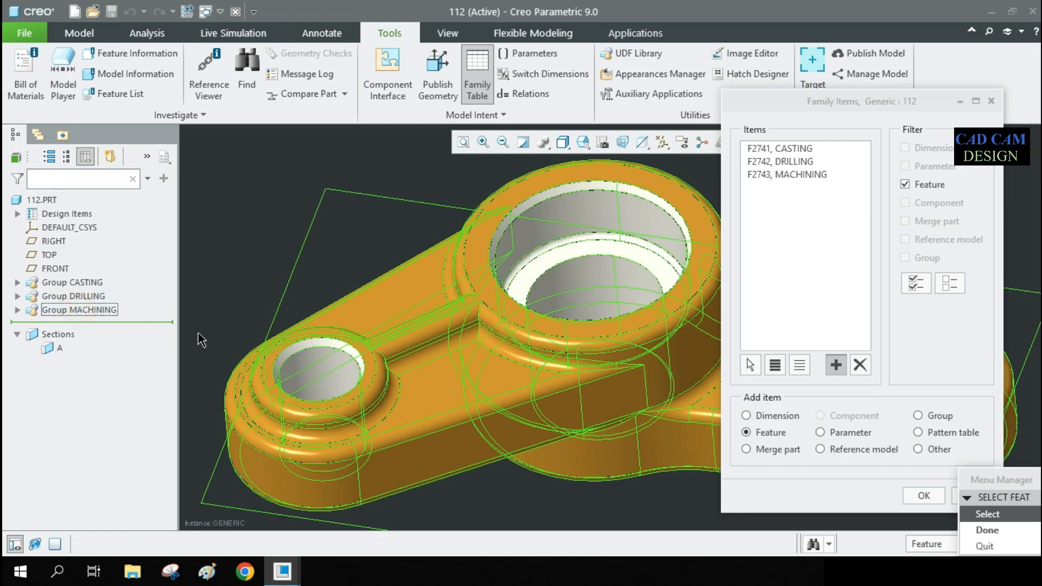
{"action": "left_click", "coordinate": [986, 530]}
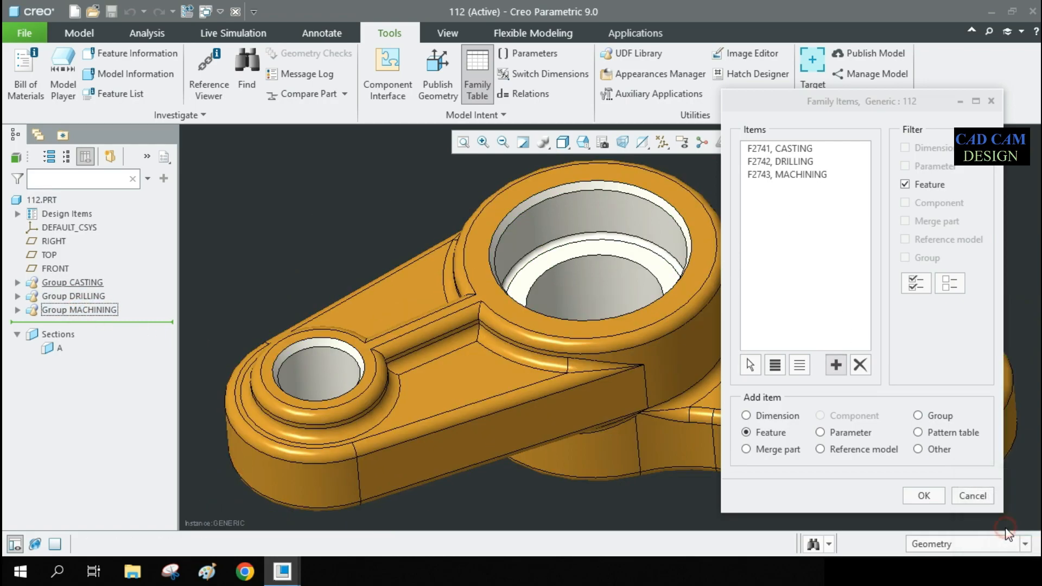
{"action": "left_click", "coordinate": [936, 496]}
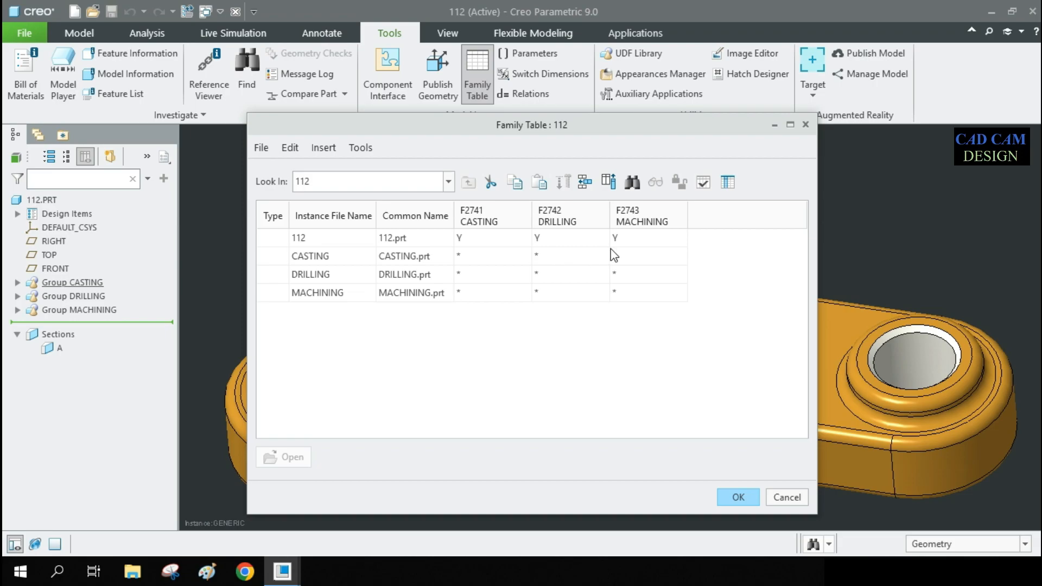
- For the CASTING instance, set the casting feature to Y and the drilling and machining features to N
{"action": "left_click", "coordinate": [499, 262]}
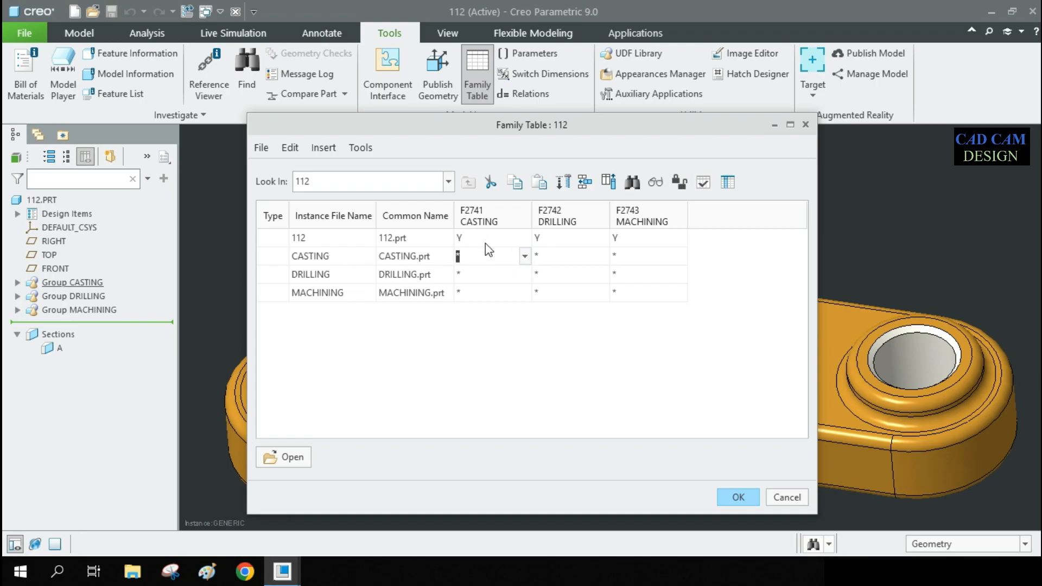
{"action": "left_click", "coordinate": [525, 257]}
{"action": "left_click", "coordinate": [502, 274]}
{"action": "left_click", "coordinate": [558, 255]}
{"action": "type", "text": "N"}
{"action": "left_click", "coordinate": [618, 259]}
{"action": "left_click", "coordinate": [681, 256]}
{"action": "left_click", "coordinate": [660, 286]}
- For the DRILLING instance, set the casting and drilling features to Y and the machining feature to N
{"action": "left_click", "coordinate": [480, 277]}
{"action": "type", "text": "Y"}
{"action": "left_click", "coordinate": [558, 274]}
{"action": "type", "text": "Y"}
{"action": "left_click", "coordinate": [633, 274]}
{"action": "type", "text": "N"}
- For the MACHINING instance, set the casting, drilling and machining features all to Y
{"action": "left_click", "coordinate": [485, 291]}
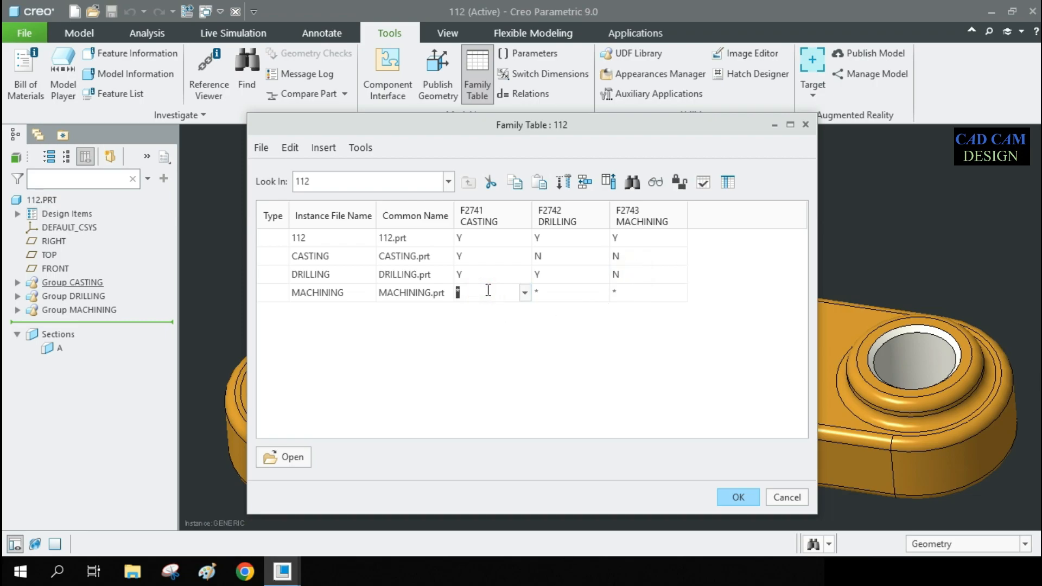
{"action": "type", "text": "Y"}
{"action": "left_click", "coordinate": [564, 291]}
{"action": "type", "text": "Y"}
{"action": "left_click", "coordinate": [638, 292]}
{"action": "type", "text": "Y"}
- Verify all family table instances, accept the table, and regenerate part 112
{"action": "left_click", "coordinate": [702, 181]}
{"action": "left_click", "coordinate": [485, 415]}
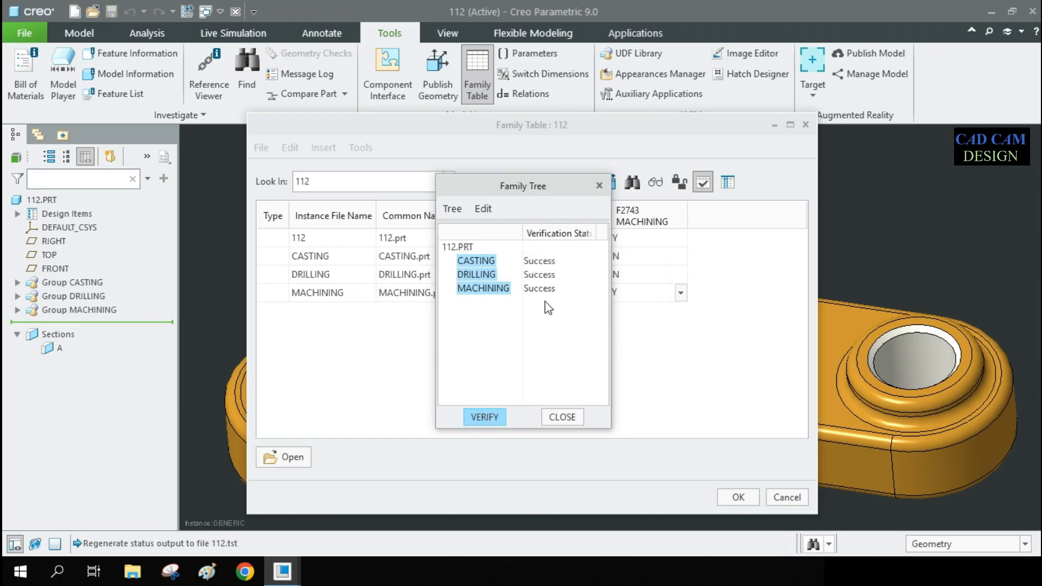
{"action": "left_click", "coordinate": [562, 417]}
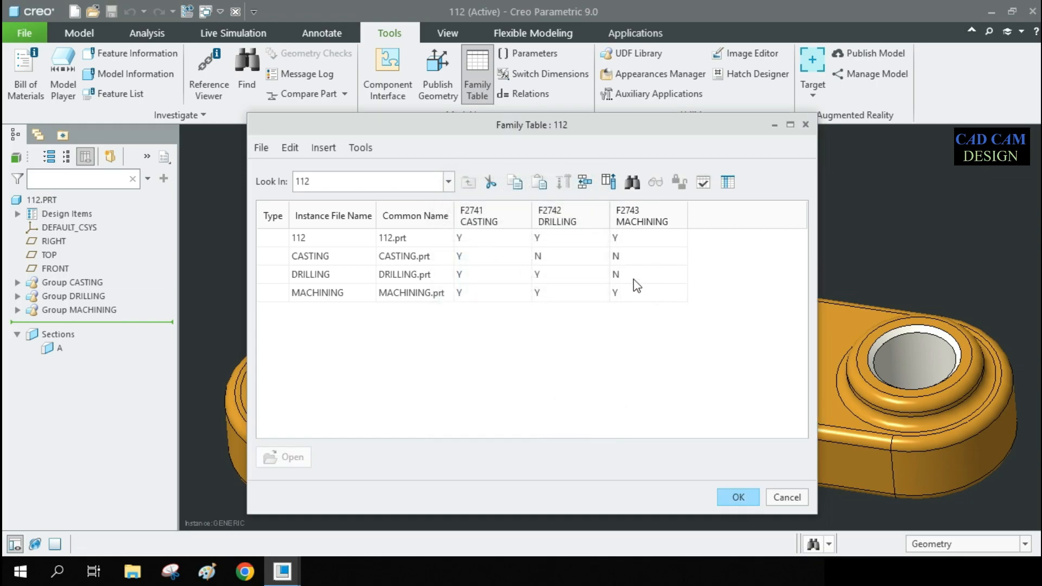
{"action": "left_click", "coordinate": [738, 497]}
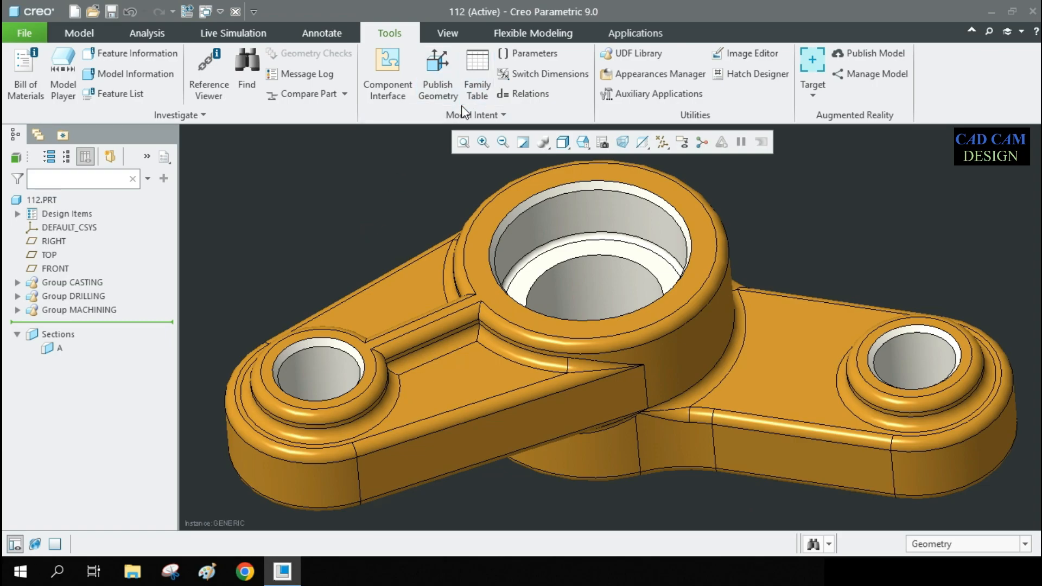
{"action": "key", "text": "ctrl+g"}
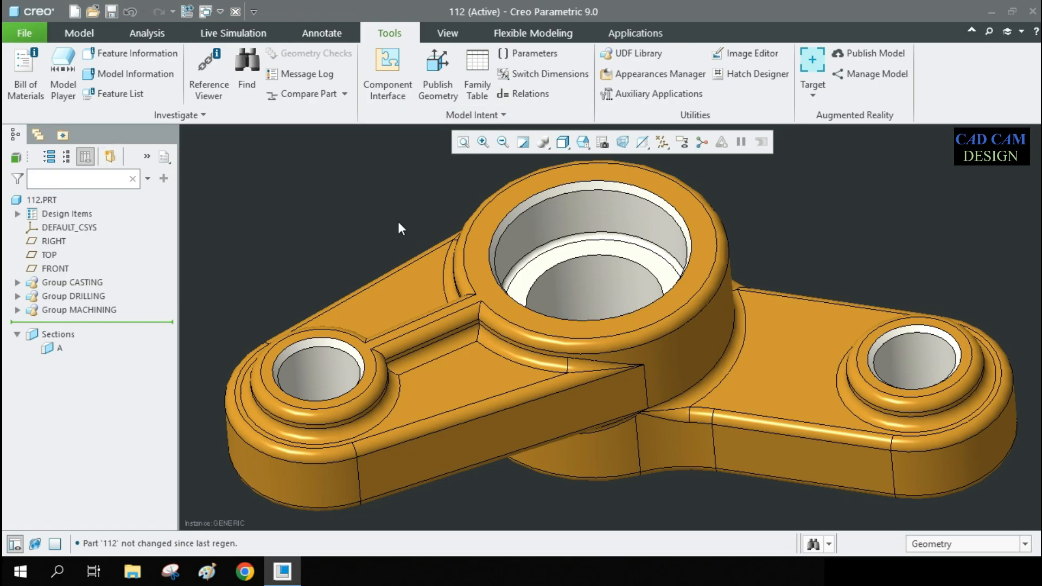
- Open the CASTING instance from the family table, examine its geometry, and close it to return to generic part 112
{"action": "left_click", "coordinate": [477, 76]}
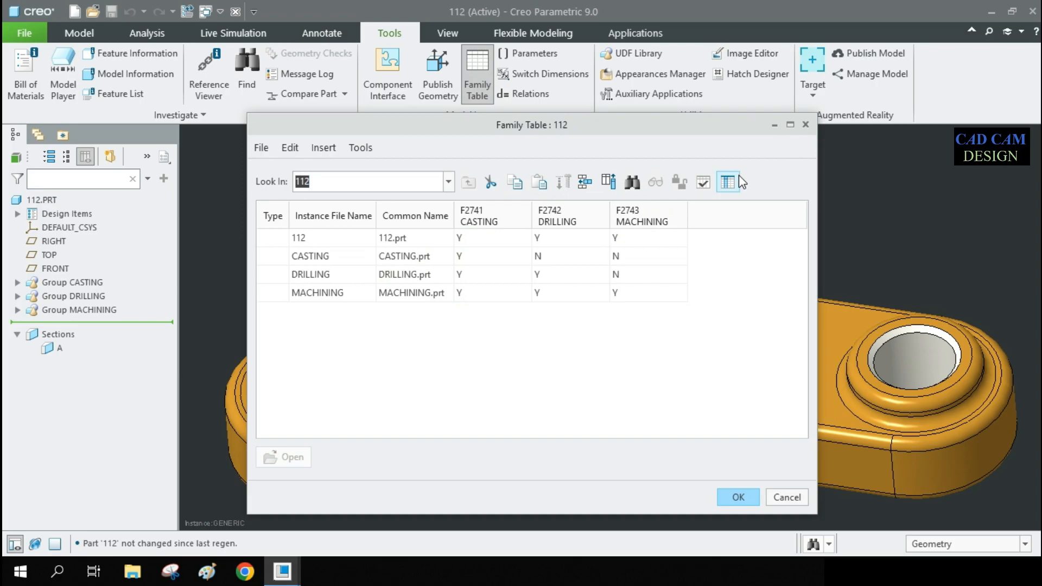
{"action": "left_click", "coordinate": [335, 258]}
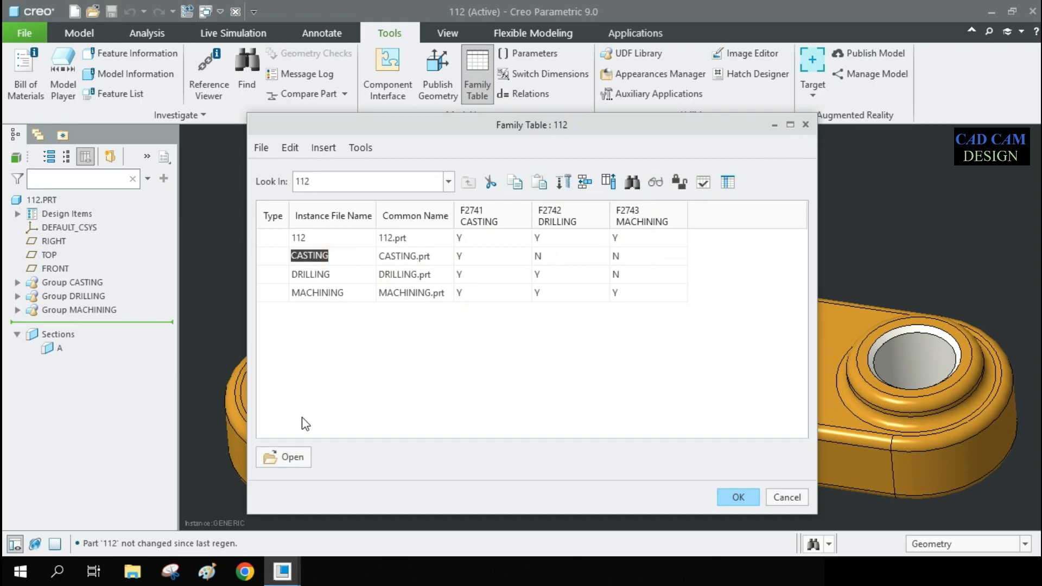
{"action": "left_click", "coordinate": [806, 125]}
{"action": "left_click", "coordinate": [477, 82]}
{"action": "left_click", "coordinate": [314, 262]}
{"action": "left_click", "coordinate": [283, 456]}
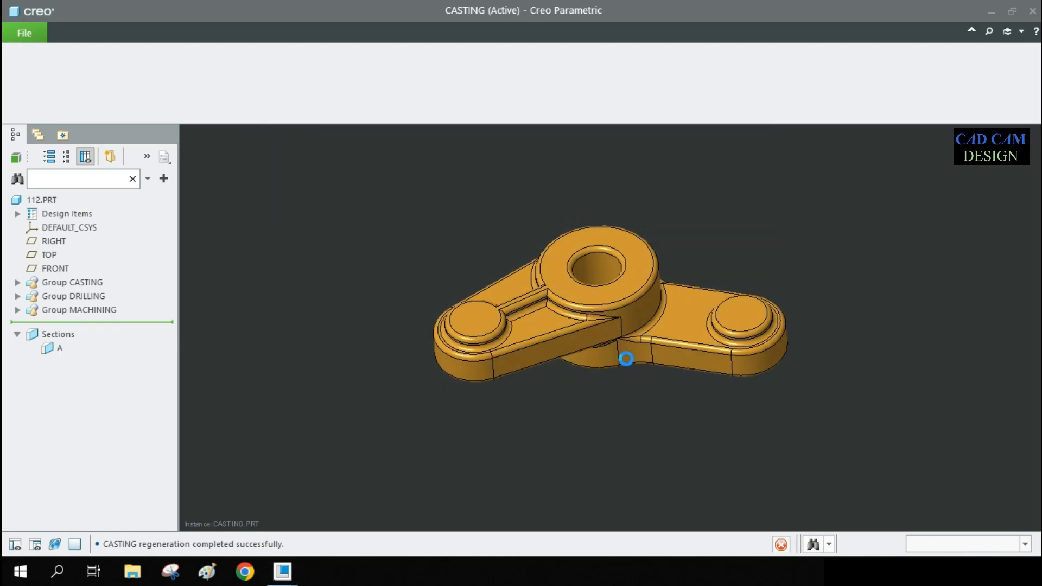
{"action": "scroll", "coordinate": [620, 288], "scroll_direction": "down", "scroll_amount": 4}
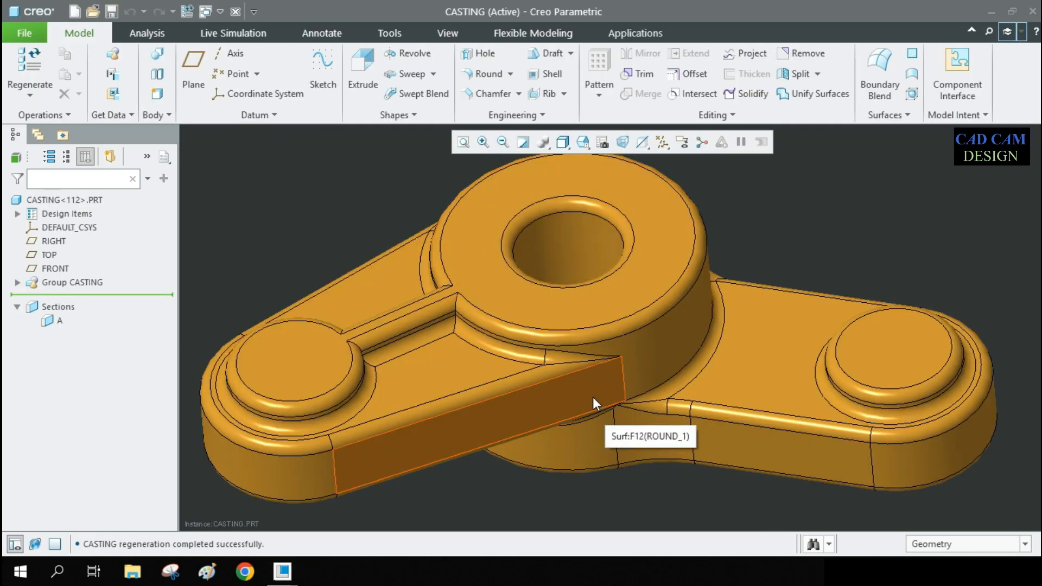
{"action": "left_click", "coordinate": [231, 14]}
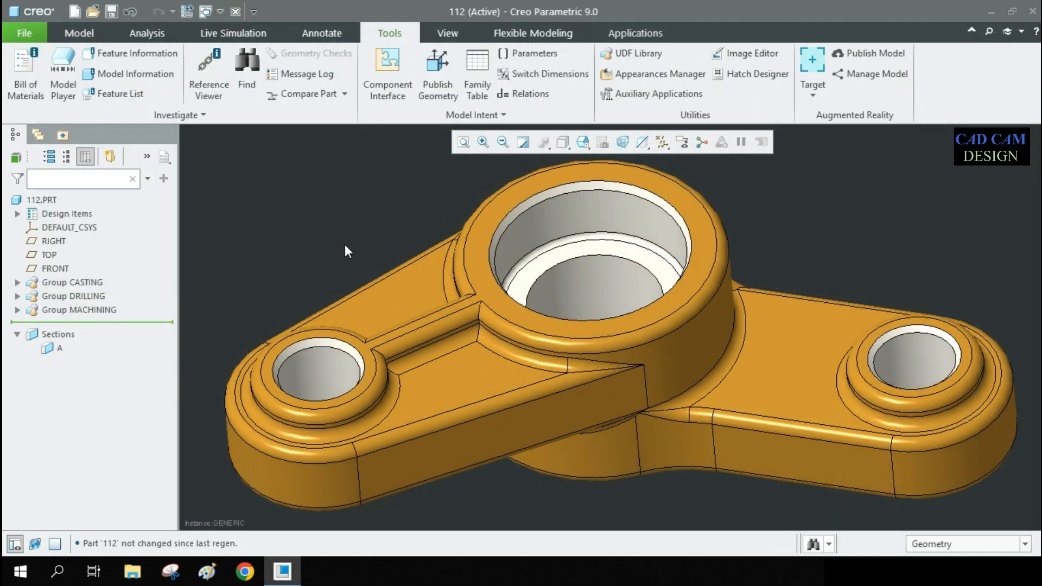
- Open the DRILLING instance from the family table, examine its drilled holes, and return to generic part 112
{"action": "left_click", "coordinate": [485, 70]}
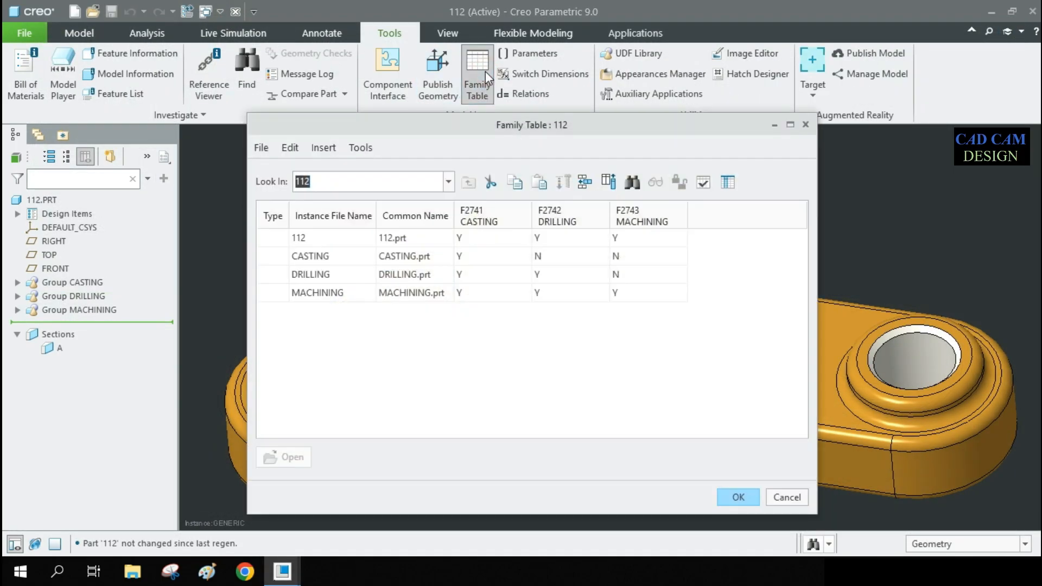
{"action": "left_click", "coordinate": [336, 275]}
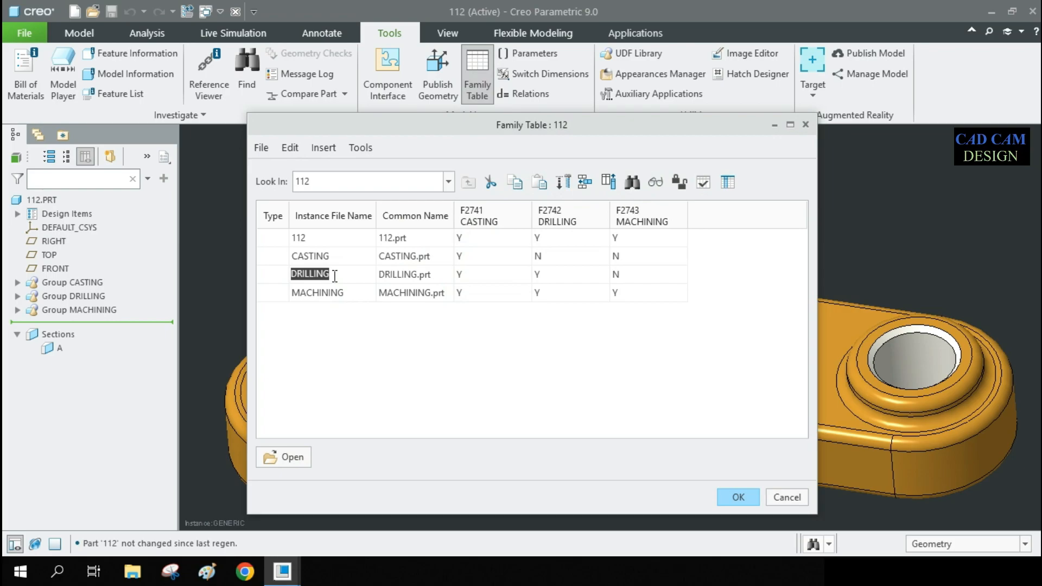
{"action": "left_click", "coordinate": [294, 458]}
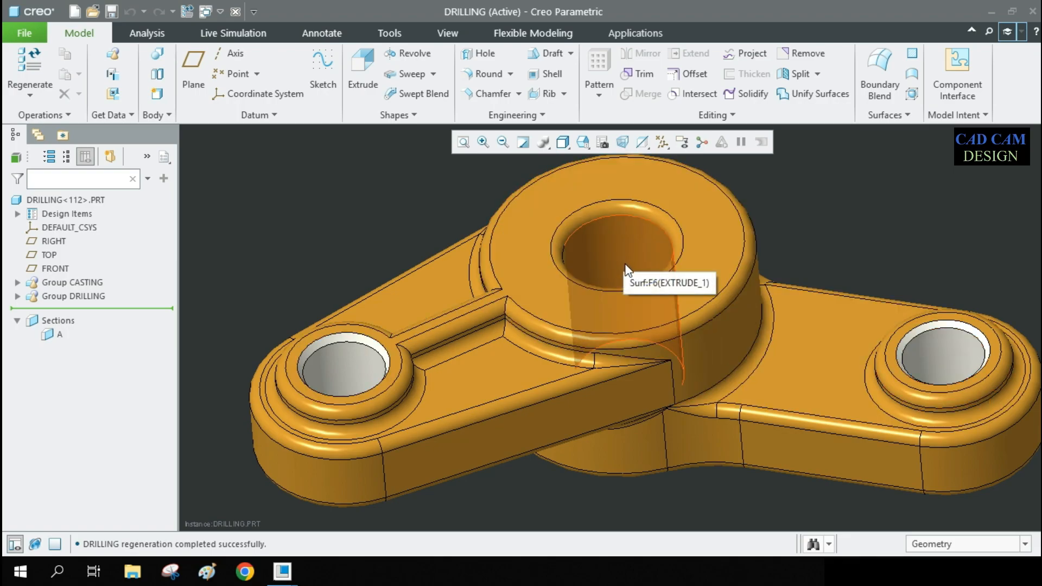
{"action": "left_click", "coordinate": [236, 13]}
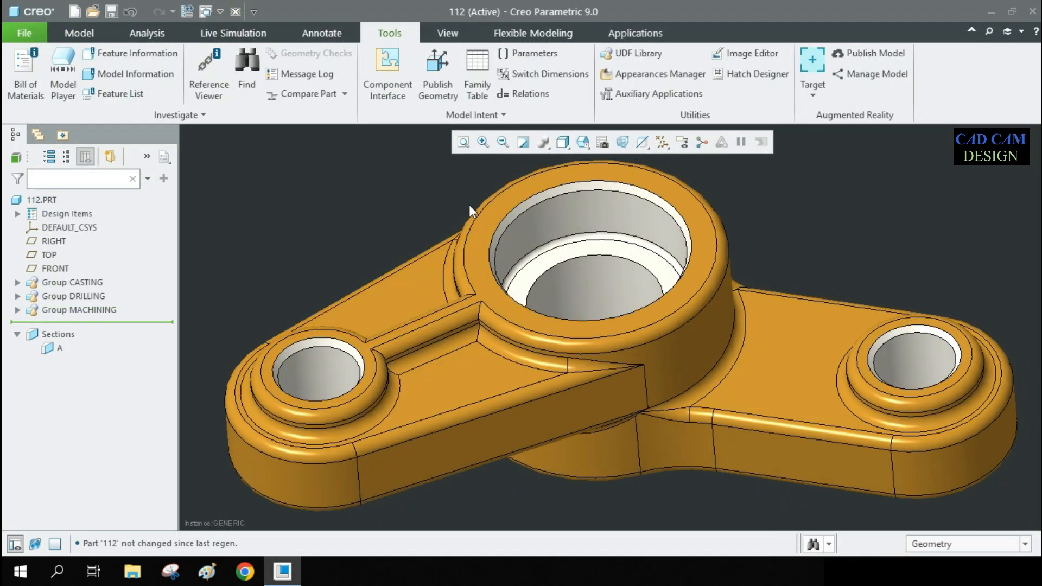
- Open the MACHINING instance from the family table to examine the fully machined part
{"action": "left_click", "coordinate": [477, 76]}
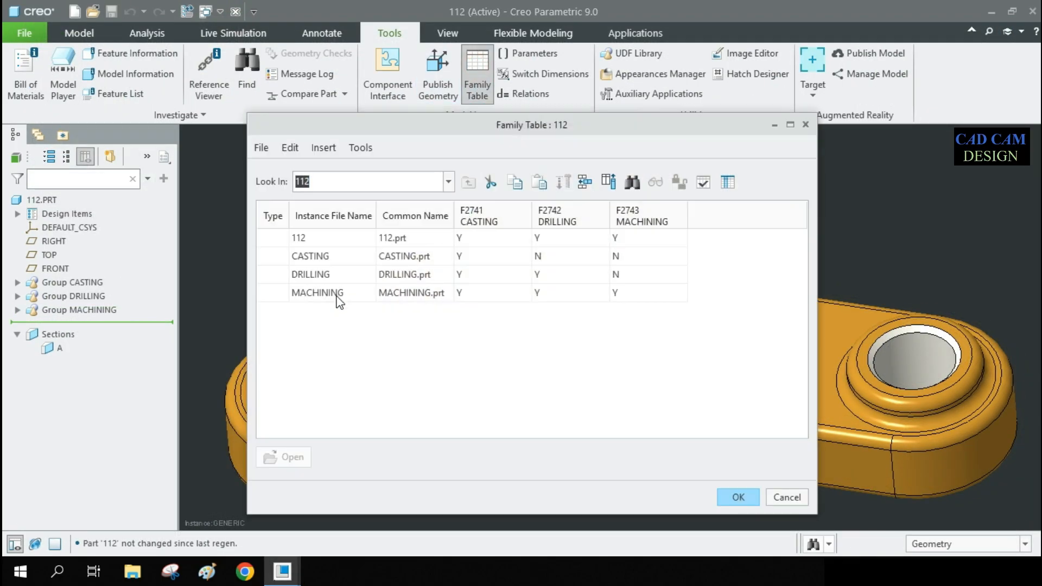
{"action": "left_click", "coordinate": [317, 293]}
{"action": "left_click", "coordinate": [284, 457]}
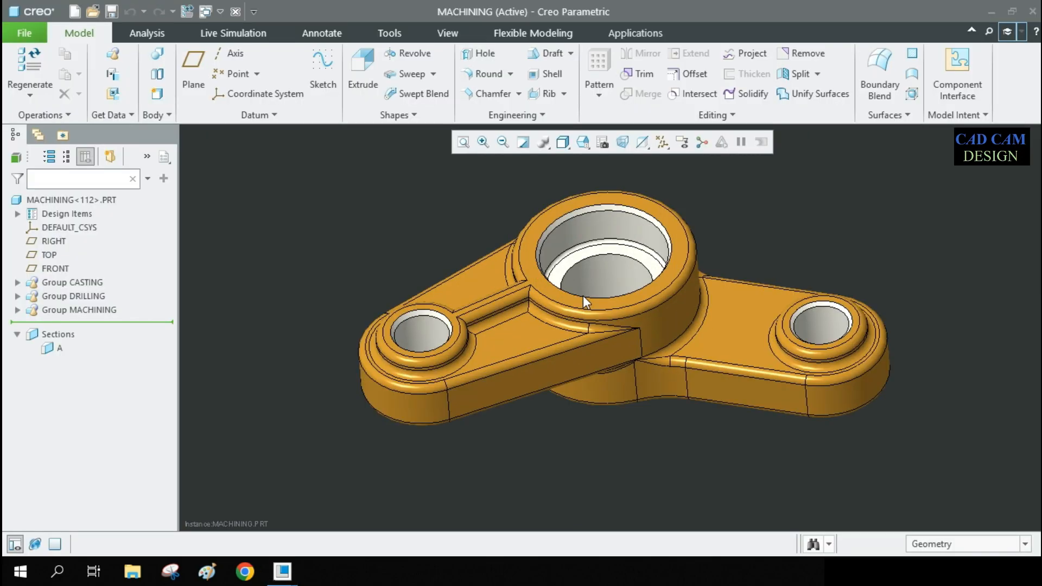
- Close the MACHINING instance and review the verification status of all instances in generic part 112's family table
{"action": "left_click", "coordinate": [235, 11]}
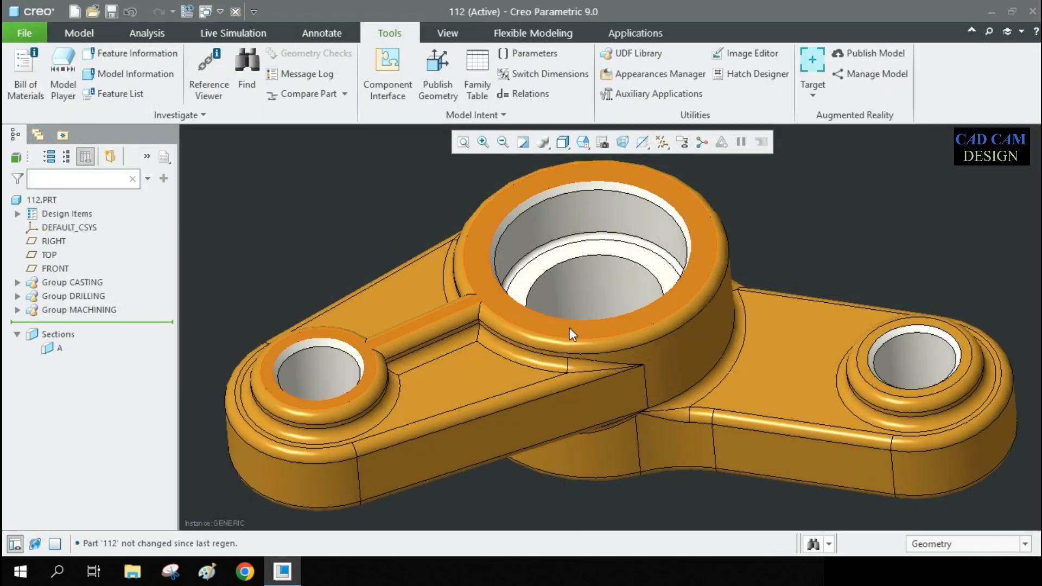
{"action": "left_click", "coordinate": [478, 71]}
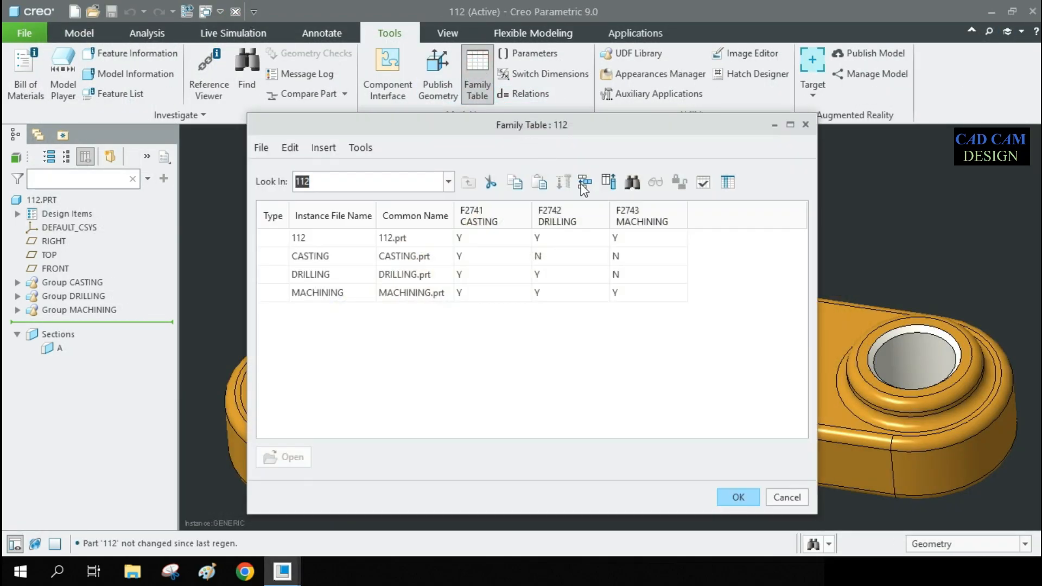
{"action": "left_click", "coordinate": [703, 183]}
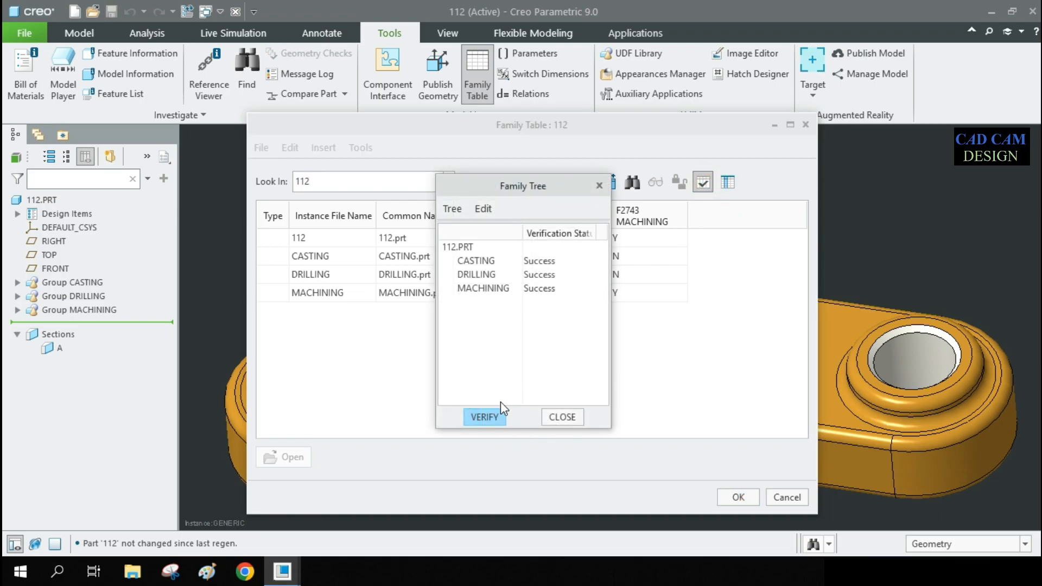
{"action": "left_click", "coordinate": [562, 417]}
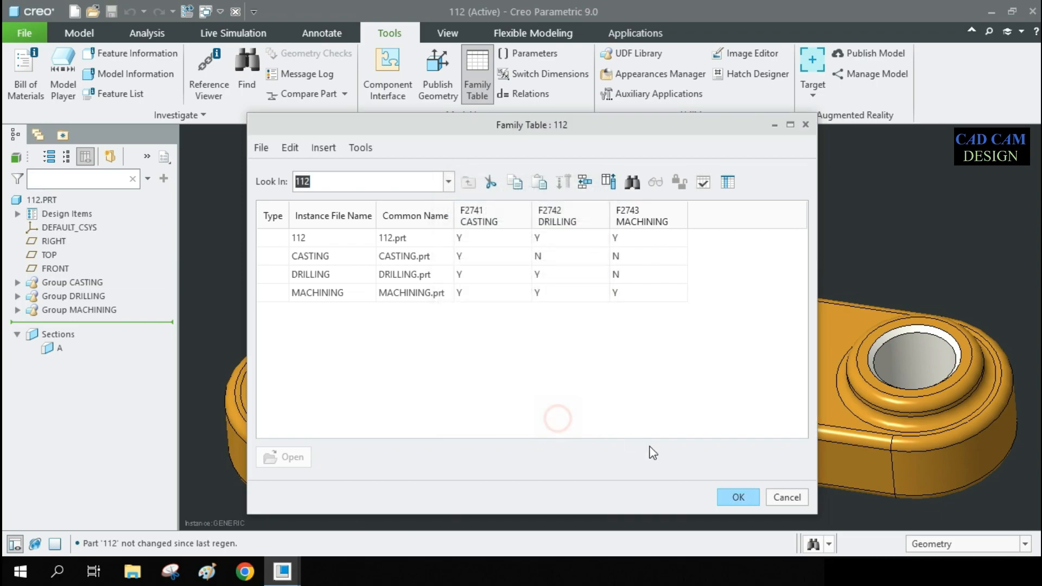
- Accept the family table and save generic part 112
{"action": "left_click", "coordinate": [738, 497]}
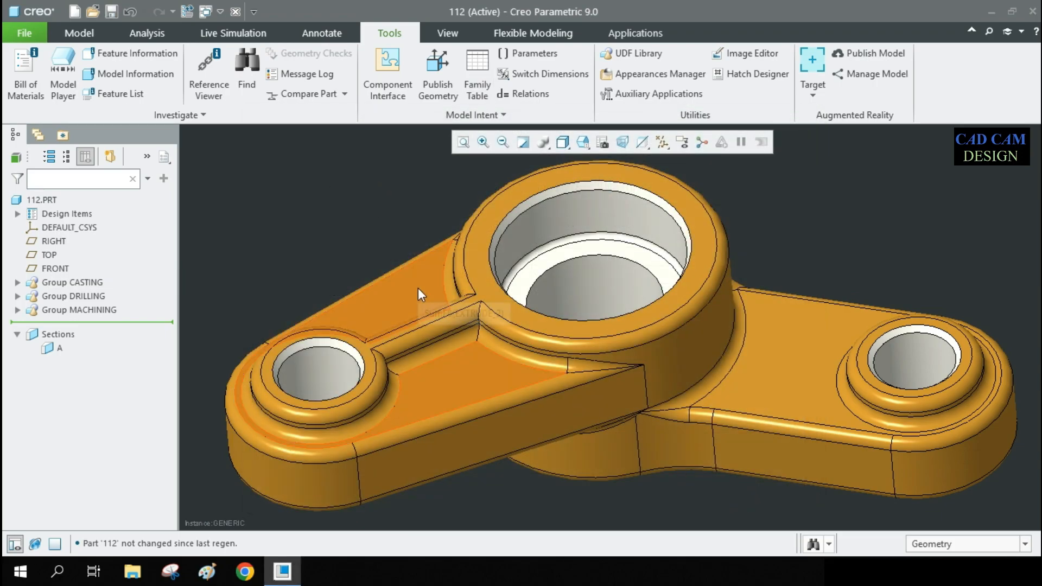
{"action": "key", "text": "ctrl+s"}
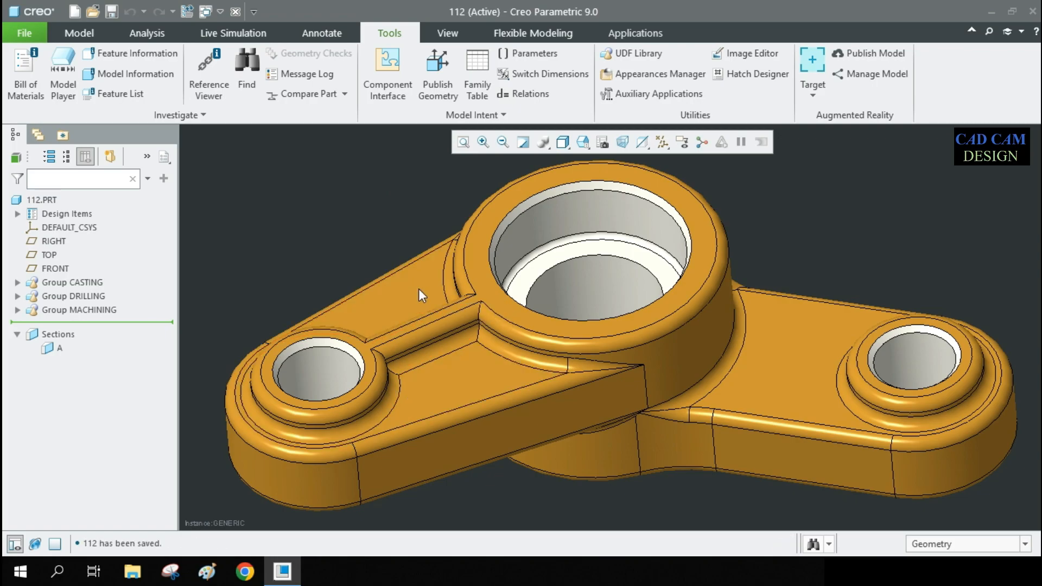